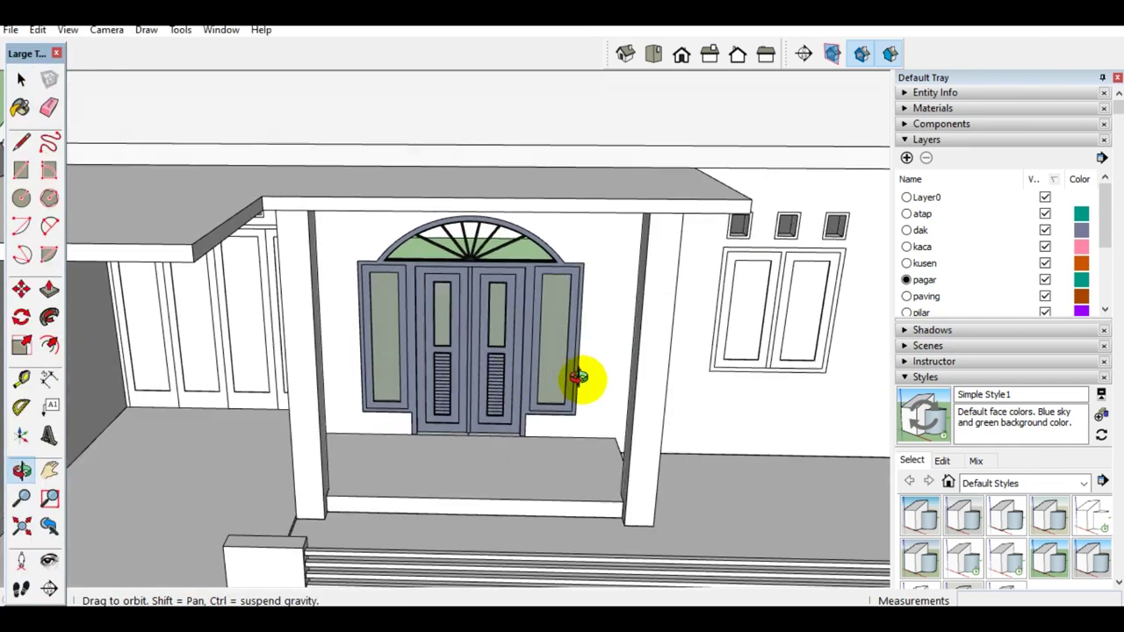
# Orbit and zoom around the double door to inspect it from several angles
pyautogui.scroll(3, 439, 404)
pyautogui.scroll(3, 501, 381)
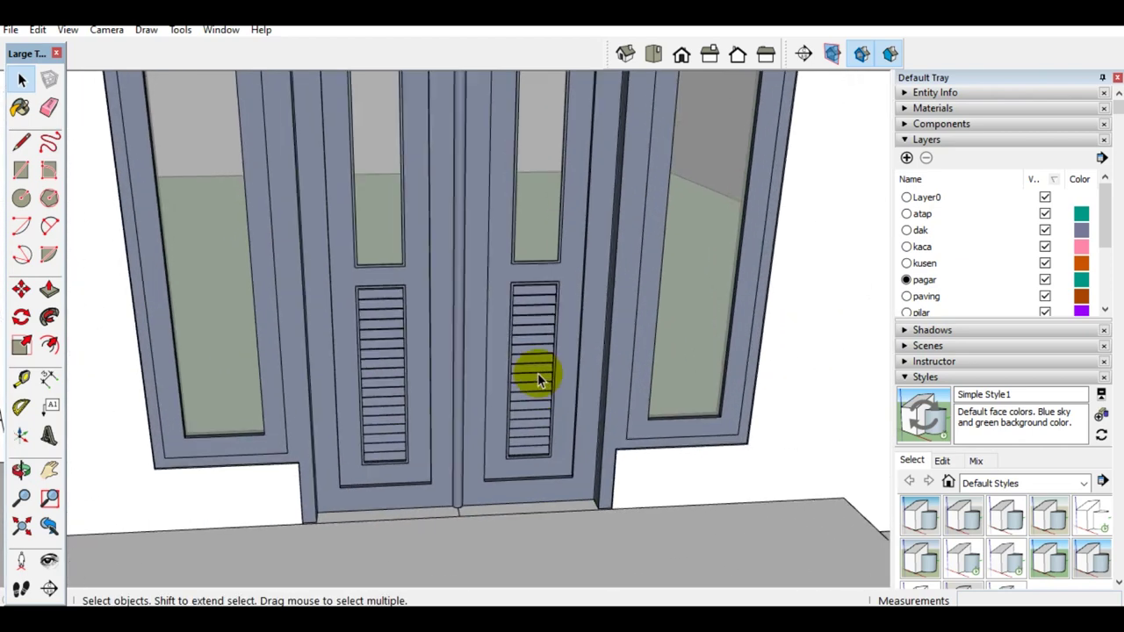
pyautogui.scroll(1, 535, 371)
pyautogui.moveTo(535, 372)
pyautogui.mouseDown(button='middle')
pyautogui.moveTo(478, 448)
pyautogui.moveTo(409, 447)
pyautogui.moveTo(582, 465)
pyautogui.moveTo(569, 434)
pyautogui.moveTo(552, 243)
pyautogui.moveTo(381, 211)
pyautogui.moveTo(497, 269)
pyautogui.moveTo(418, 263)
pyautogui.moveTo(397, 293)
pyautogui.moveTo(589, 331)
pyautogui.moveTo(614, 419)
pyautogui.moveTo(571, 556)
pyautogui.moveTo(512, 318)
pyautogui.moveTo(539, 313)
pyautogui.moveTo(556, 451)
pyautogui.moveTo(529, 465)
pyautogui.moveTo(251, 369)
pyautogui.moveTo(175, 205)
pyautogui.moveTo(187, 191)
pyautogui.moveTo(401, 235)
pyautogui.moveTo(509, 275)
pyautogui.moveTo(427, 133)
pyautogui.mouseUp(button='middle')
pyautogui.scroll(-2, 421, 141)
pyautogui.scroll(-2, 489, 230)
pyautogui.moveTo(489, 230)
pyautogui.mouseDown(button='middle')
pyautogui.moveTo(556, 233)
pyautogui.moveTo(257, 213)
pyautogui.moveTo(296, 213)
pyautogui.moveTo(389, 180)
pyautogui.moveTo(402, 205)
pyautogui.moveTo(402, 321)
pyautogui.moveTo(433, 334)
pyautogui.moveTo(518, 332)
pyautogui.moveTo(635, 351)
pyautogui.moveTo(567, 284)
pyautogui.moveTo(483, 296)
pyautogui.moveTo(622, 313)
pyautogui.moveTo(589, 363)
pyautogui.moveTo(444, 359)
pyautogui.moveTo(376, 371)
pyautogui.moveTo(400, 307)
pyautogui.moveTo(441, 346)
pyautogui.moveTo(468, 420)
pyautogui.moveTo(509, 389)
pyautogui.moveTo(562, 390)
pyautogui.moveTo(703, 325)
pyautogui.moveTo(698, 284)
pyautogui.moveTo(680, 307)
pyautogui.mouseUp(button='middle')
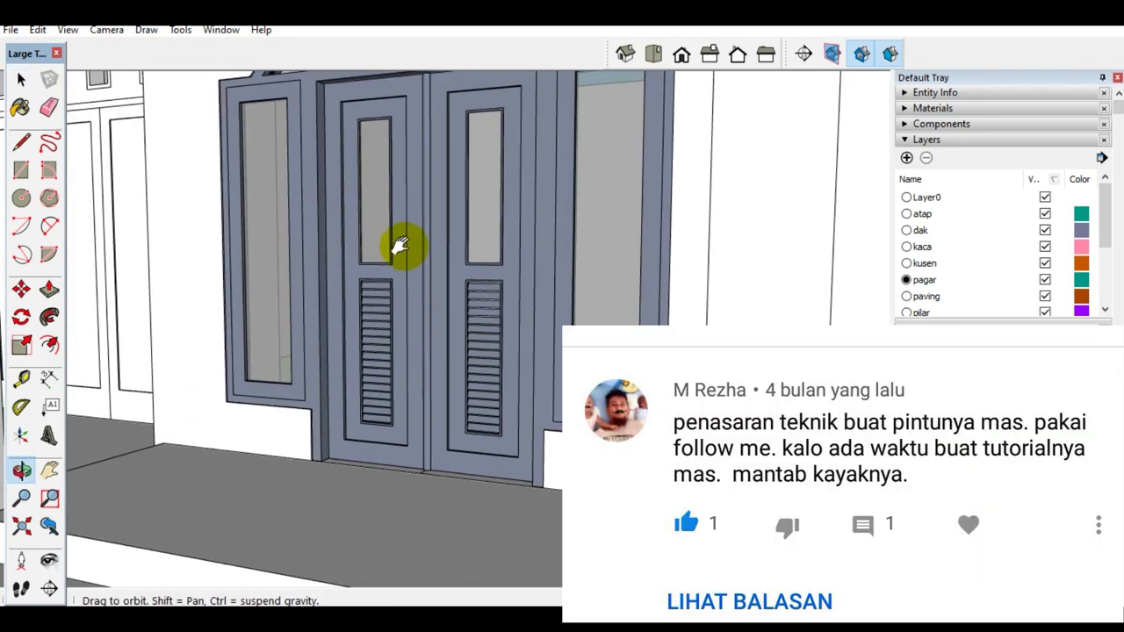
pyautogui.scroll(-3, 401, 321)
pyautogui.scroll(-1, 407, 316)
pyautogui.scroll(-1, 408, 317)
pyautogui.scroll(-2, 422, 320)
pyautogui.scroll(-2, 433, 325)
pyautogui.scroll(2, 433, 333)
pyautogui.scroll(2, 431, 334)
pyautogui.scroll(2, 376, 373)
pyautogui.scroll(-2, 399, 307)
pyautogui.scroll(2, 707, 333)
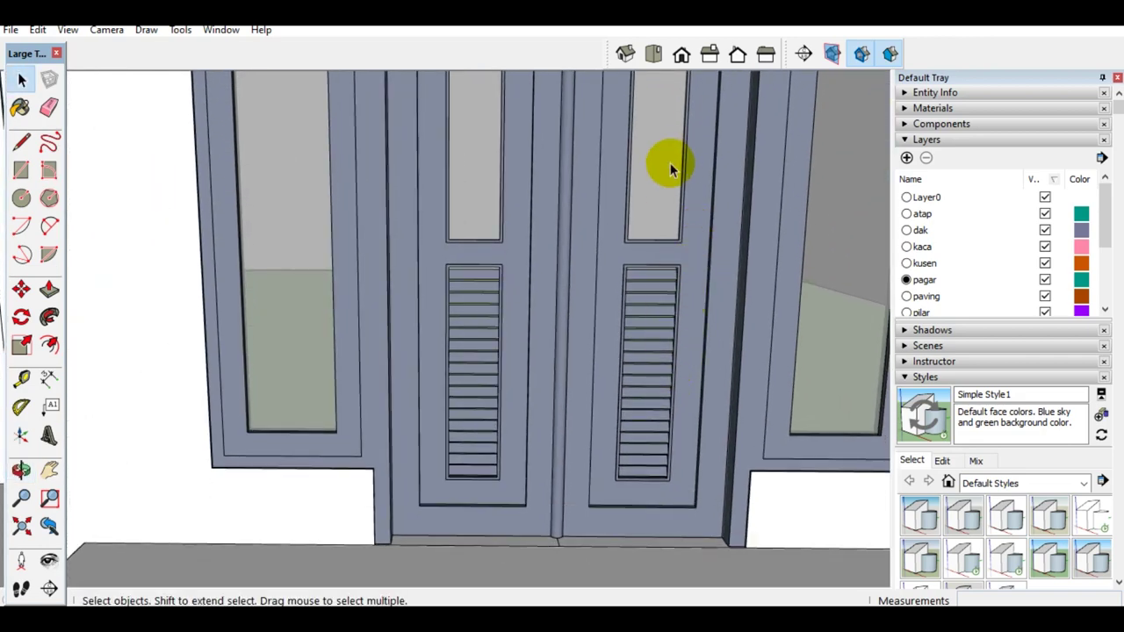
pyautogui.moveTo(627, 285)
pyautogui.keyDown('shift'); pyautogui.mouseDown(button='middle')
pyautogui.moveTo(614, 268)
pyautogui.moveTo(477, 326)
pyautogui.moveTo(492, 366)
pyautogui.moveTo(637, 359)
pyautogui.moveTo(722, 333)
pyautogui.moveTo(556, 311)
pyautogui.moveTo(409, 310)
pyautogui.moveTo(487, 281)
pyautogui.moveTo(477, 359)
pyautogui.moveTo(507, 329)
pyautogui.moveTo(492, 301)
pyautogui.moveTo(582, 351)
pyautogui.moveTo(503, 307)
pyautogui.moveTo(457, 305)
pyautogui.moveTo(542, 333)
pyautogui.mouseUp(button='middle'); pyautogui.keyUp('shift')
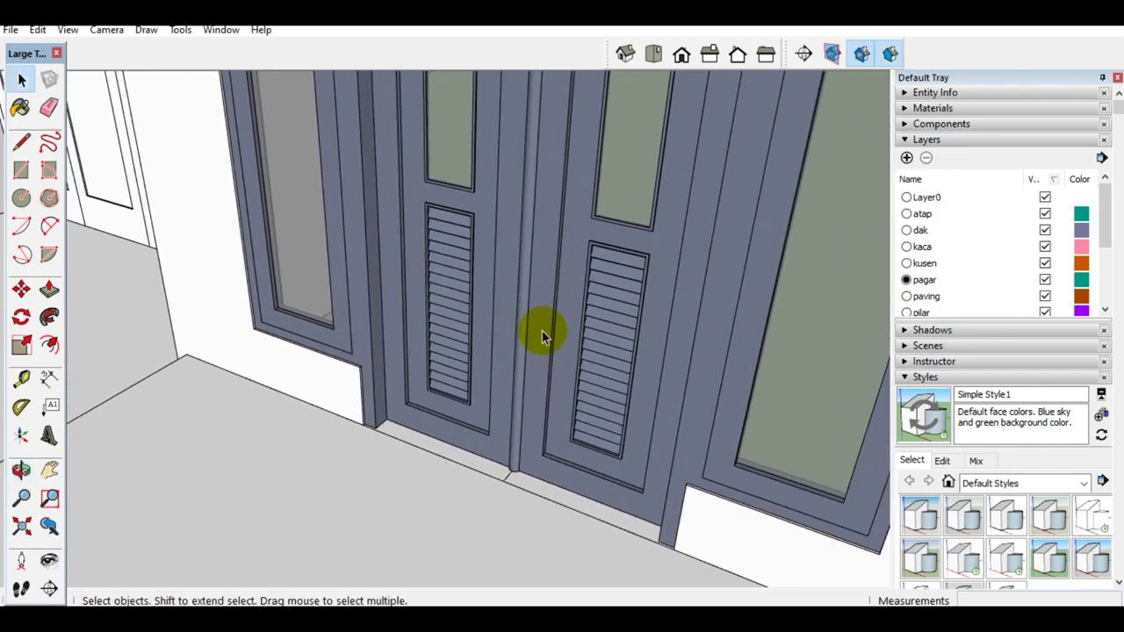
pyautogui.moveTo(544, 333)
pyautogui.mouseDown(button='middle')
pyautogui.moveTo(470, 327)
pyautogui.moveTo(592, 326)
pyautogui.moveTo(509, 364)
pyautogui.mouseUp(button='middle')
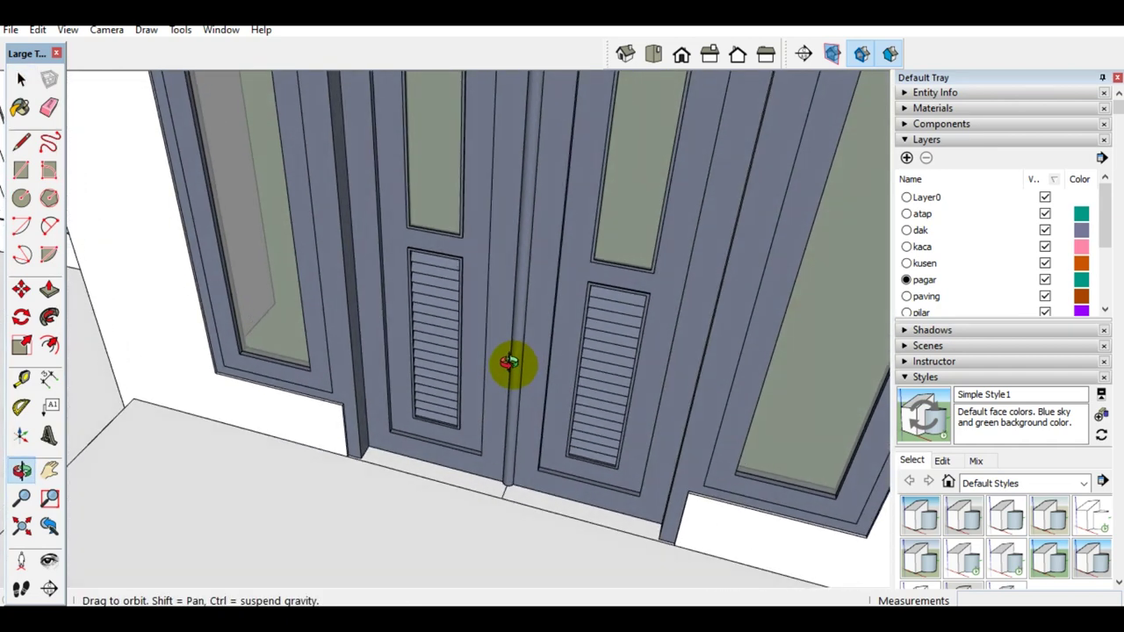
# Take a closer look at the left door, the louvred panels and the door frame
pyautogui.scroll(2, 306, 334)
pyautogui.scroll(2, 333, 336)
pyautogui.keyDown('shift'); pyautogui.moveTo(334, 336); pyautogui.dragTo(348, 345, button='middle'); pyautogui.keyUp('shift')
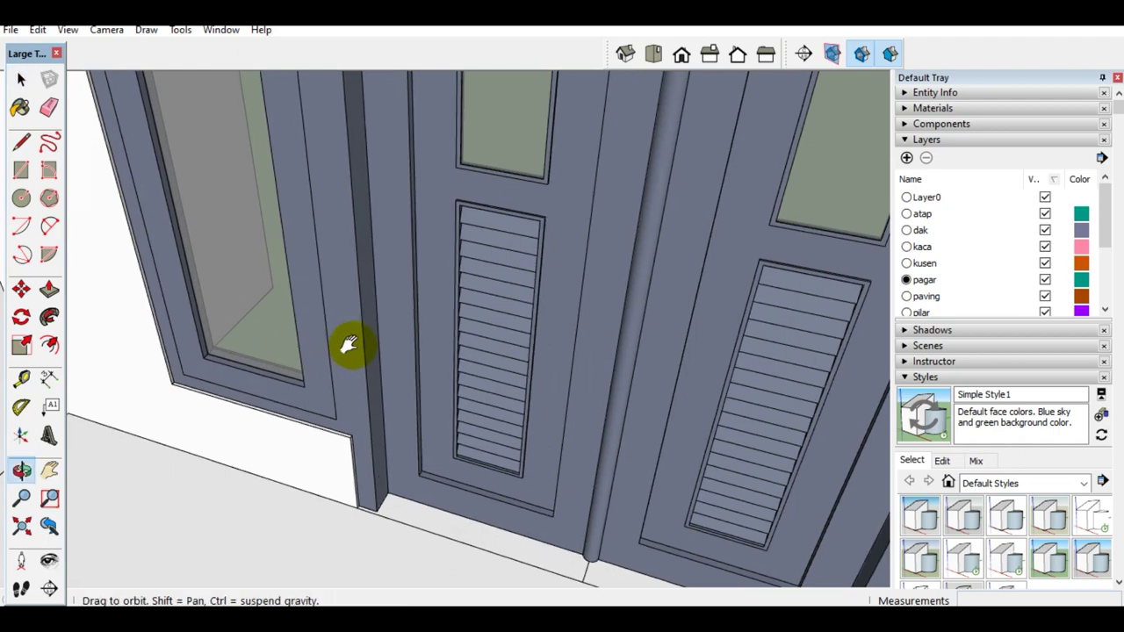
pyautogui.scroll(-3, 349, 345)
pyautogui.moveTo(369, 333)
pyautogui.mouseDown(button='middle')
pyautogui.moveTo(504, 384)
pyautogui.moveTo(567, 344)
pyautogui.moveTo(582, 318)
pyautogui.moveTo(647, 310)
pyautogui.moveTo(542, 313)
pyautogui.moveTo(565, 369)
pyautogui.mouseUp(button='middle')
pyautogui.scroll(5, 401, 377)
pyautogui.moveTo(401, 376)
pyautogui.mouseDown(button='middle')
pyautogui.moveTo(308, 354)
pyautogui.moveTo(238, 281)
pyautogui.moveTo(254, 269)
pyautogui.moveTo(602, 298)
pyautogui.moveTo(584, 331)
pyautogui.moveTo(483, 411)
pyautogui.mouseUp(button='middle')
pyautogui.scroll(3, 673, 183)
pyautogui.scroll(2, 670, 186)
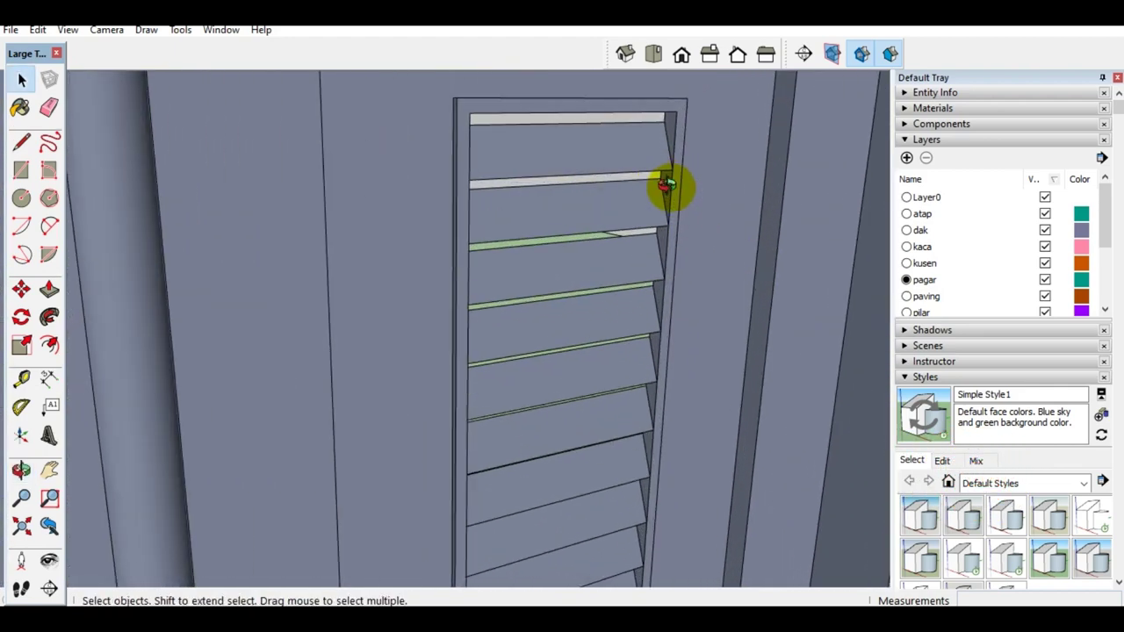
pyautogui.keyDown('shift'); pyautogui.moveTo(671, 186); pyautogui.dragTo(483, 171, button='middle'); pyautogui.keyUp('shift')
pyautogui.scroll(-3, 518, 220)
pyautogui.scroll(-2, 571, 273)
pyautogui.scroll(2, 570, 277)
pyautogui.moveTo(542, 276)
pyautogui.mouseDown(button='middle')
pyautogui.moveTo(956, 258)
pyautogui.moveTo(341, 264)
pyautogui.mouseUp(button='middle')
pyautogui.scroll(-3, 489, 278)
pyautogui.scroll(-2, 499, 277)
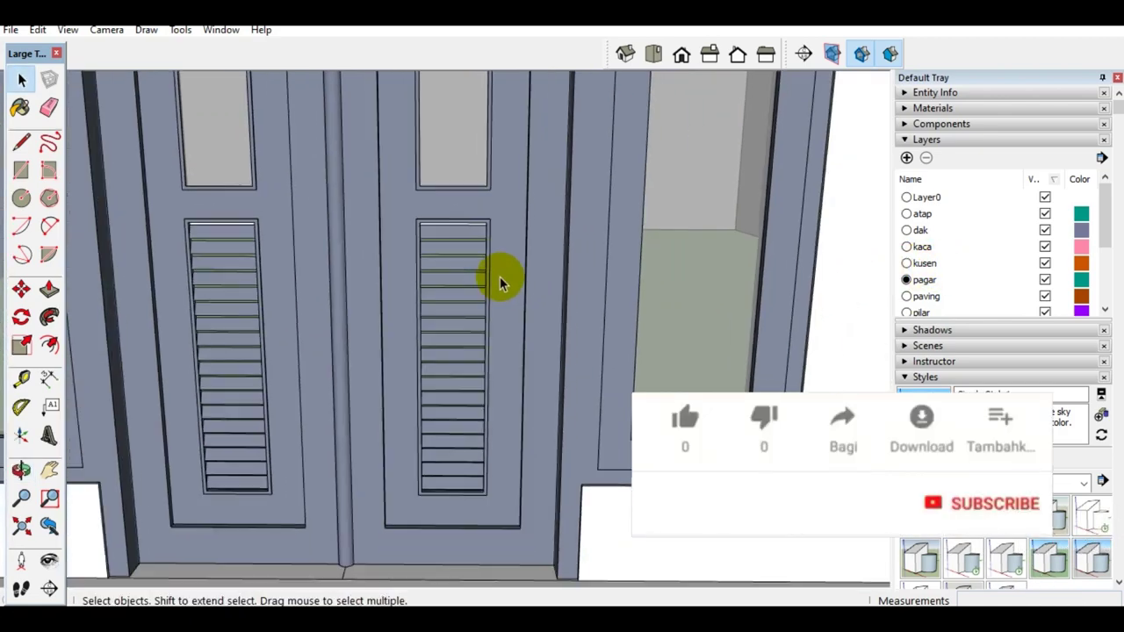
pyautogui.scroll(-1, 501, 276)
pyautogui.moveTo(501, 276)
pyautogui.mouseDown(button='middle')
pyautogui.moveTo(384, 268)
pyautogui.moveTo(446, 289)
pyautogui.moveTo(482, 318)
pyautogui.moveTo(501, 414)
pyautogui.mouseUp(button='middle')
# Pan up to show the arched top of the doors, then refresh the Windows desktop
pyautogui.press('space')
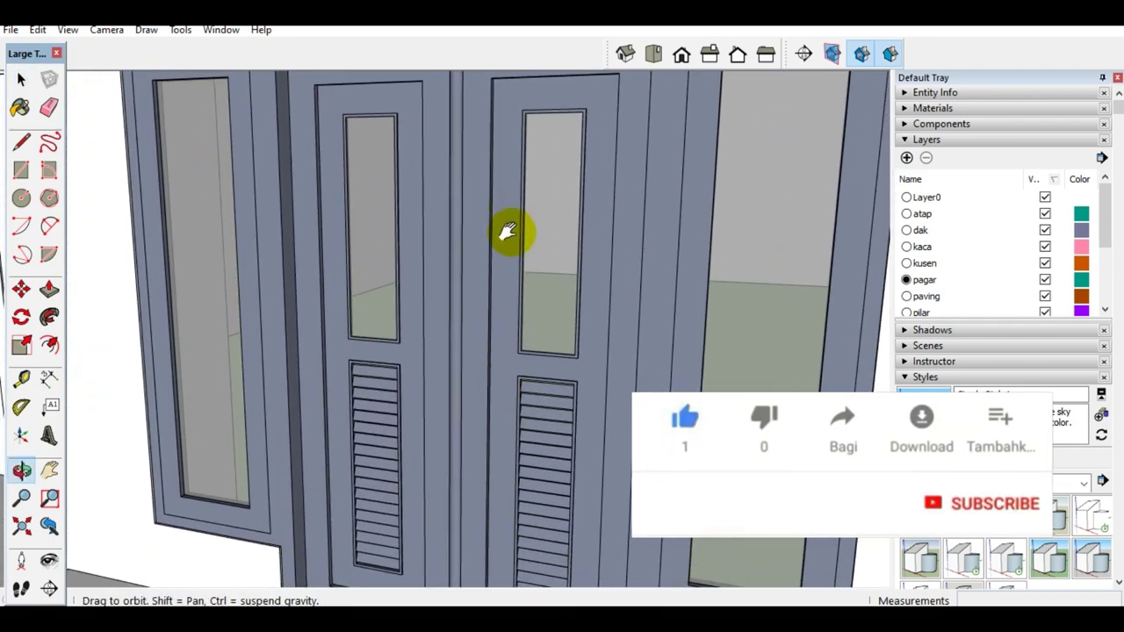
pyautogui.keyDown('shift'); pyautogui.moveTo(509, 226); pyautogui.dragTo(517, 343, button='middle'); pyautogui.keyUp('shift')
pyautogui.scroll(1, 511, 299)
pyautogui.moveTo(512, 300); pyautogui.dragTo(526, 219, button='middle')
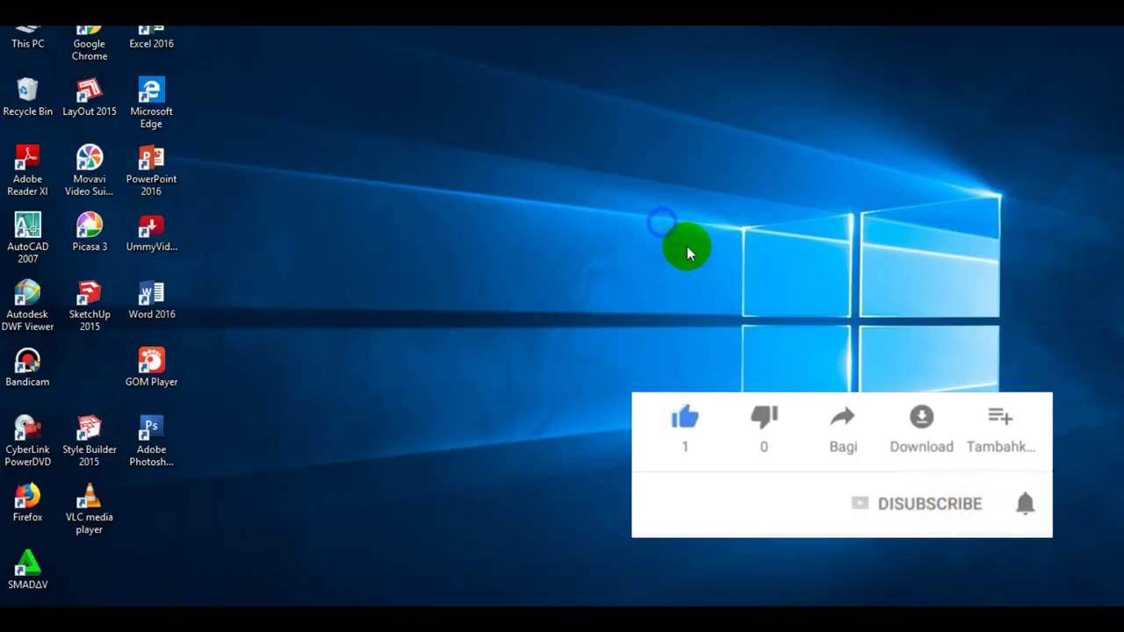
pyautogui.rightClick(663, 223)
pyautogui.click(706, 270)
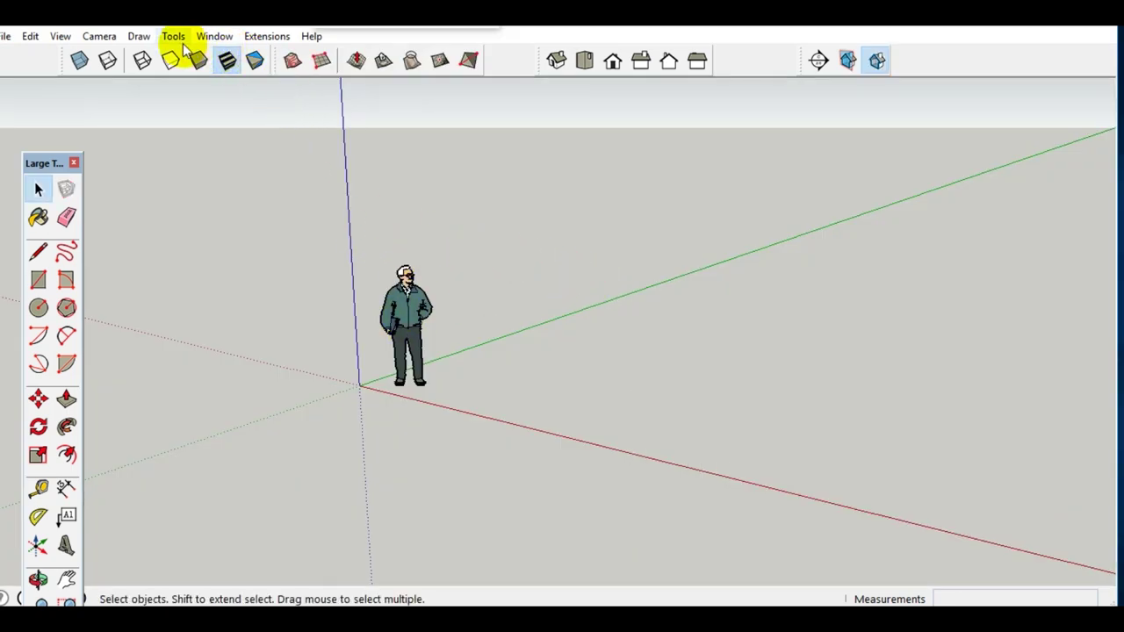
# Apply the Simple Style with sky and green ground from the Styles panel
pyautogui.click(216, 36)
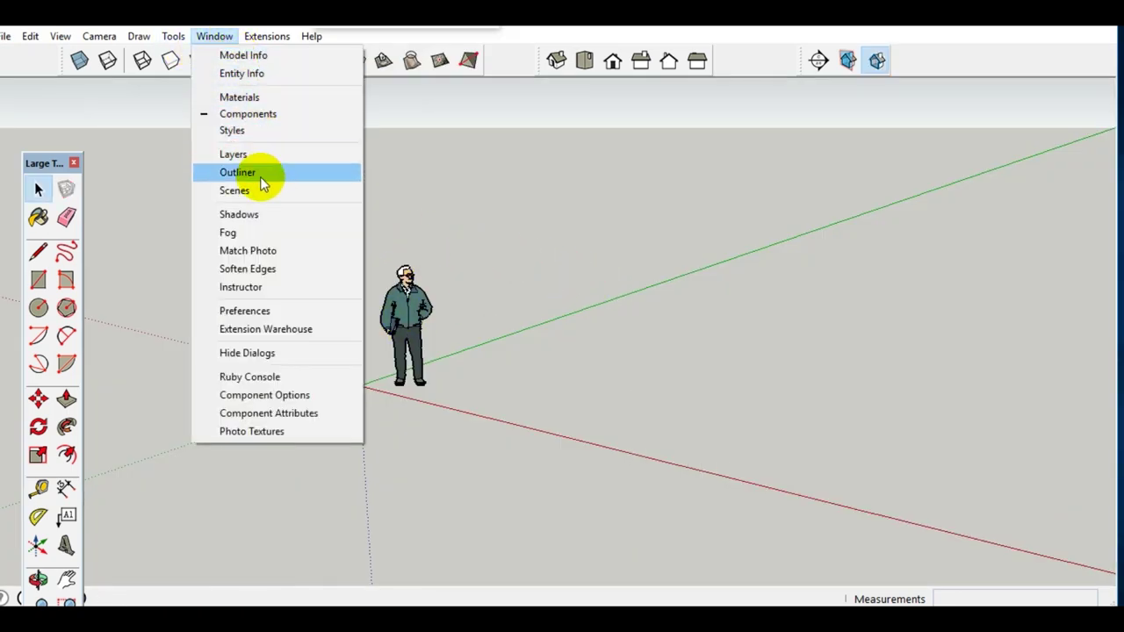
pyautogui.click(250, 131)
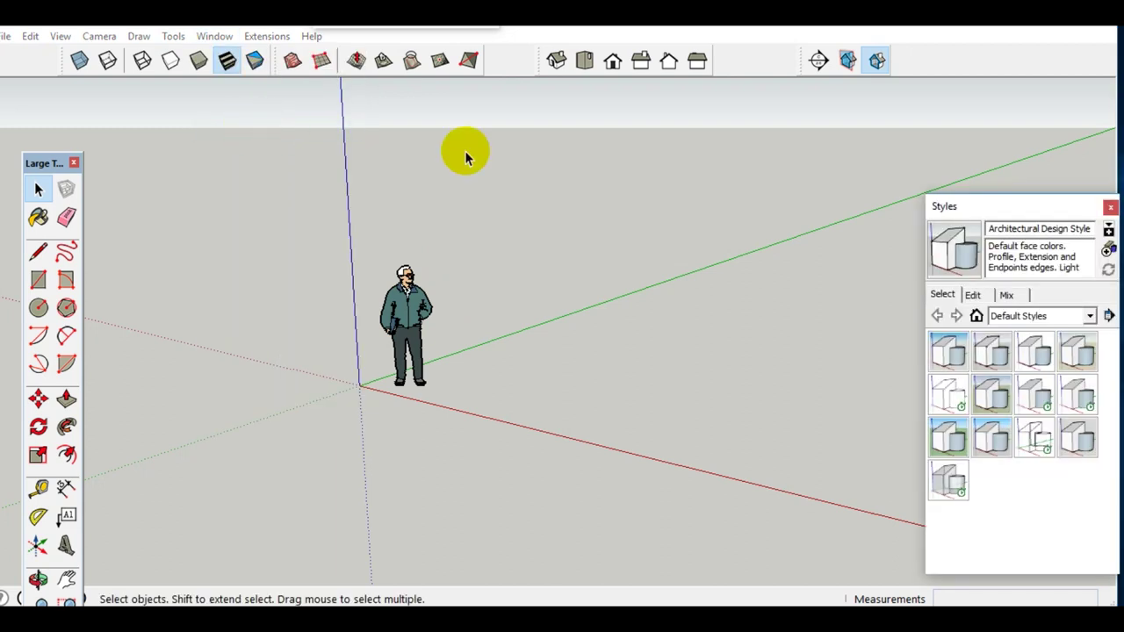
pyautogui.click(954, 436)
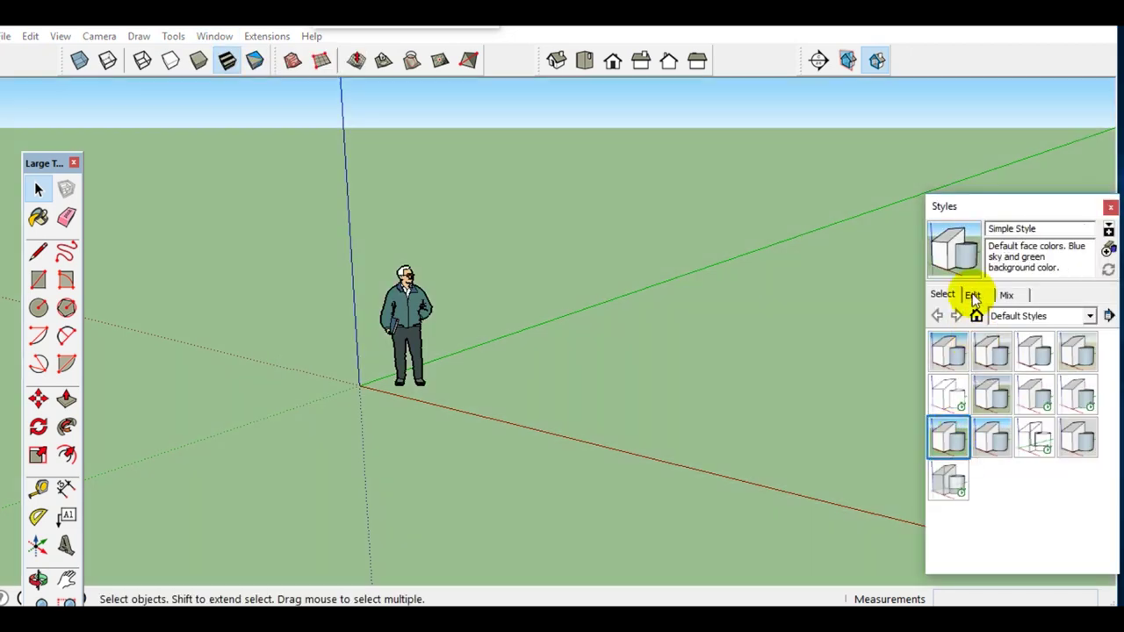
pyautogui.click(973, 296)
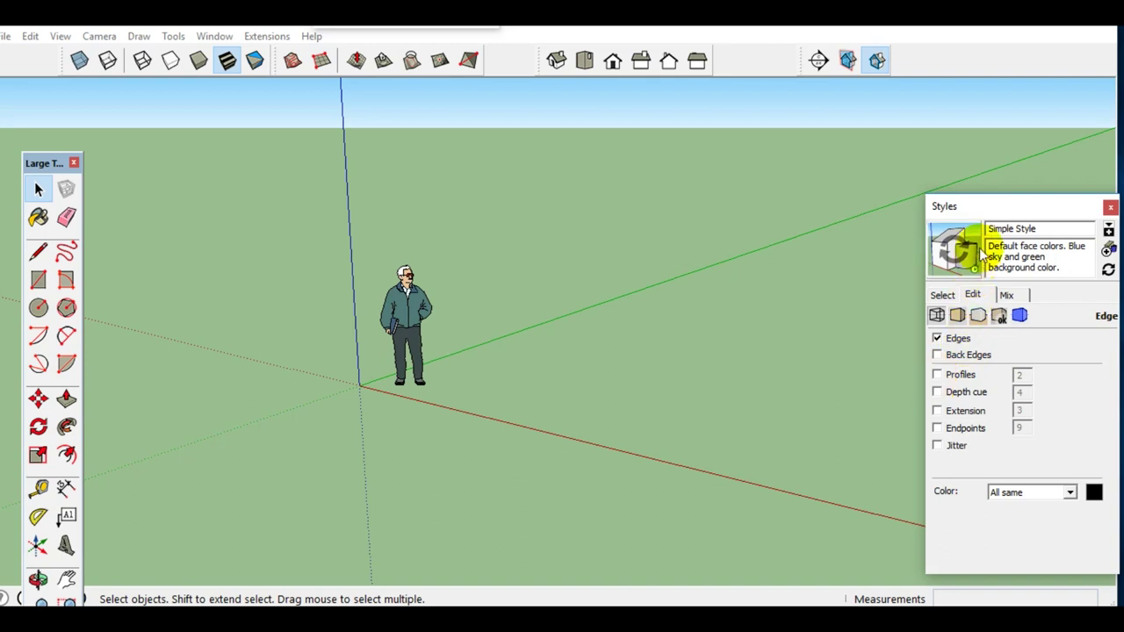
pyautogui.click(988, 209)
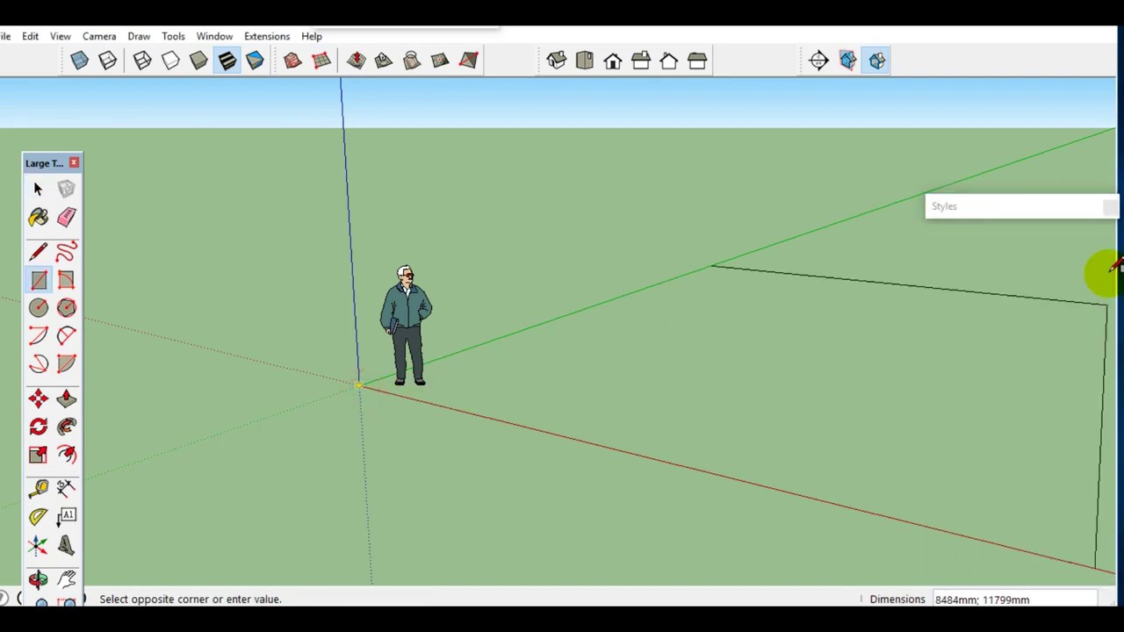
# Draw a rectangular ground face and make it a group
pyautogui.click(1103, 244)
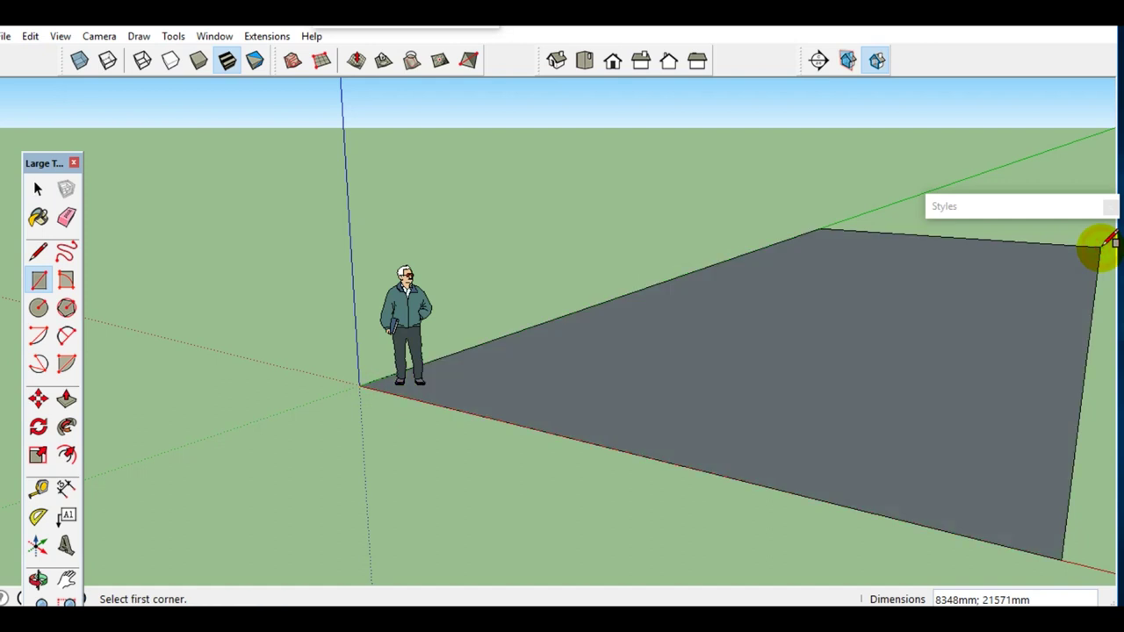
pyautogui.rightClick(725, 354)
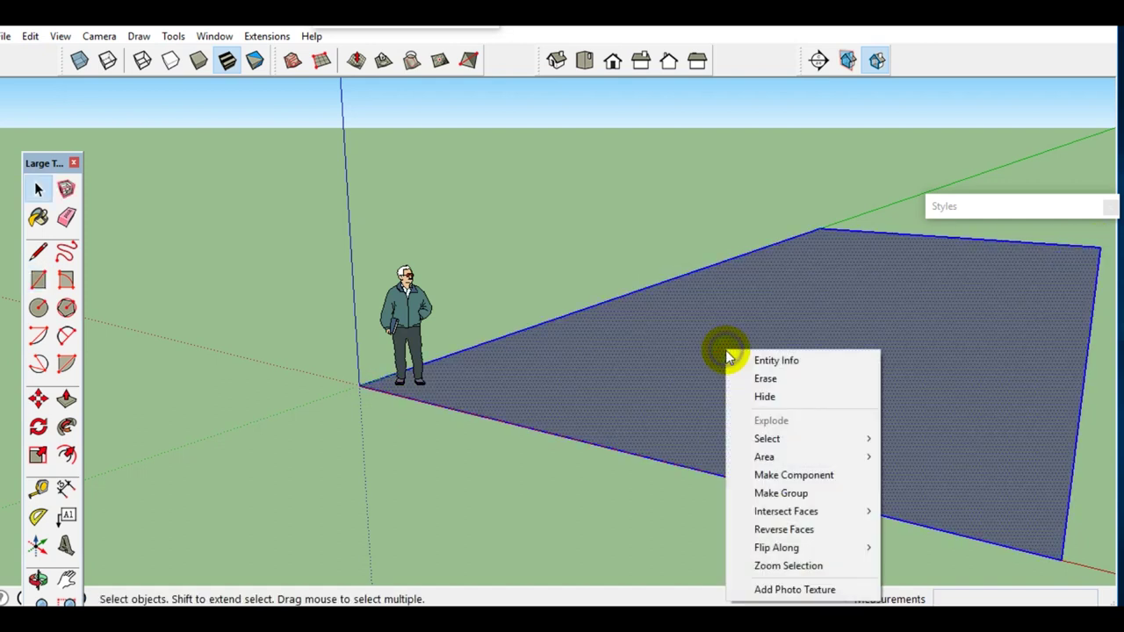
pyautogui.click(789, 494)
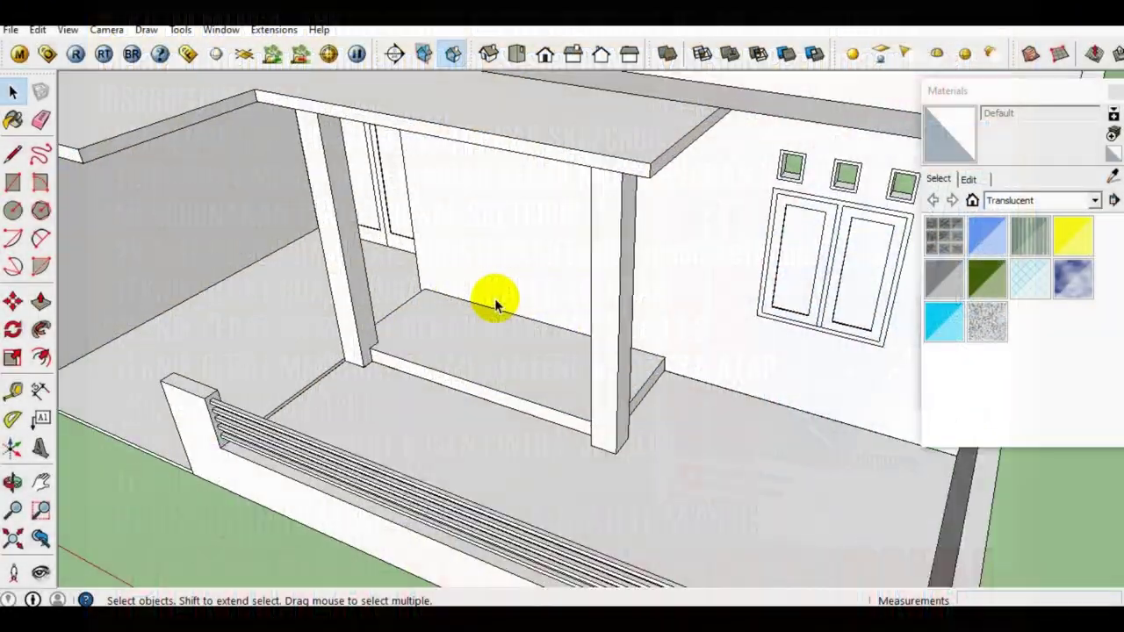
pyautogui.moveTo(494, 298)
pyautogui.mouseDown(button='middle')
pyautogui.moveTo(585, 306)
pyautogui.moveTo(489, 325)
pyautogui.moveTo(572, 321)
pyautogui.moveTo(476, 336)
pyautogui.mouseUp(button='middle')
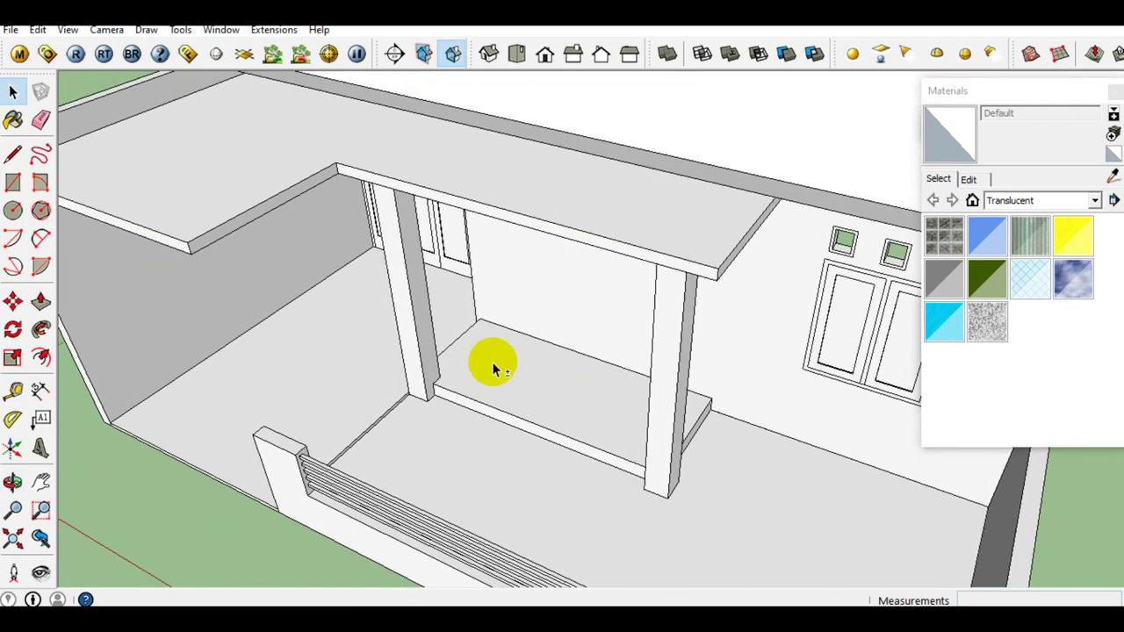
# Zoom toward the porch wall corner and measure from a point on the wall
pyautogui.scroll(4, 497, 347)
pyautogui.moveTo(509, 329); pyautogui.dragTo(527, 321, button='middle')
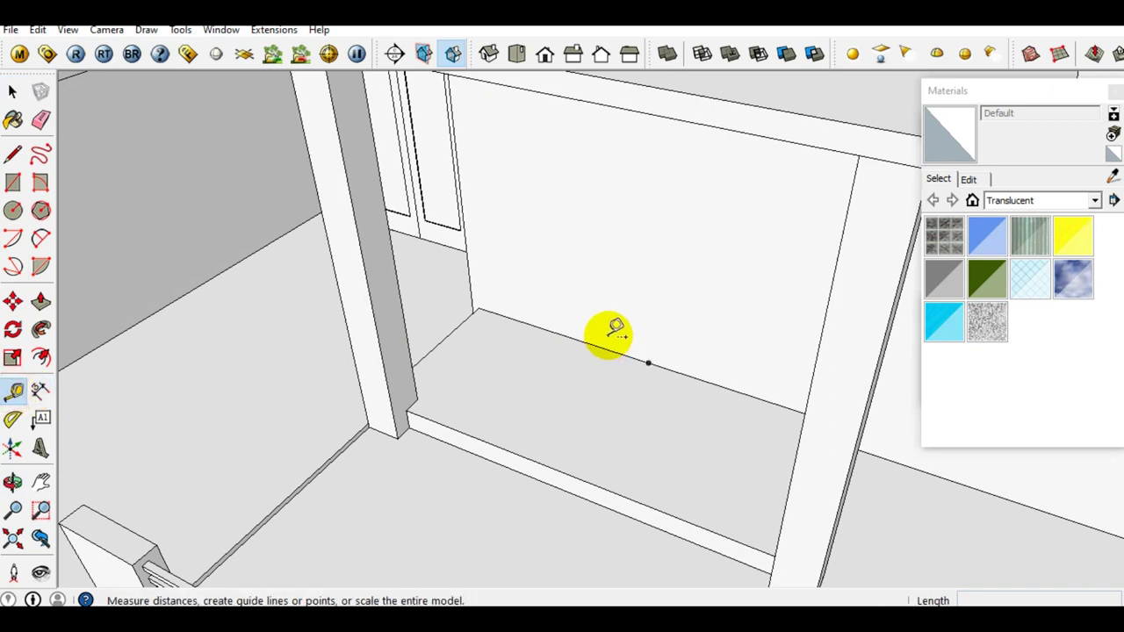
pyautogui.moveTo(614, 332); pyautogui.dragTo(562, 409, button='middle')
pyautogui.scroll(3, 383, 333)
pyautogui.scroll(1, 395, 307)
pyautogui.moveTo(371, 307); pyautogui.dragTo(405, 287, button='middle')
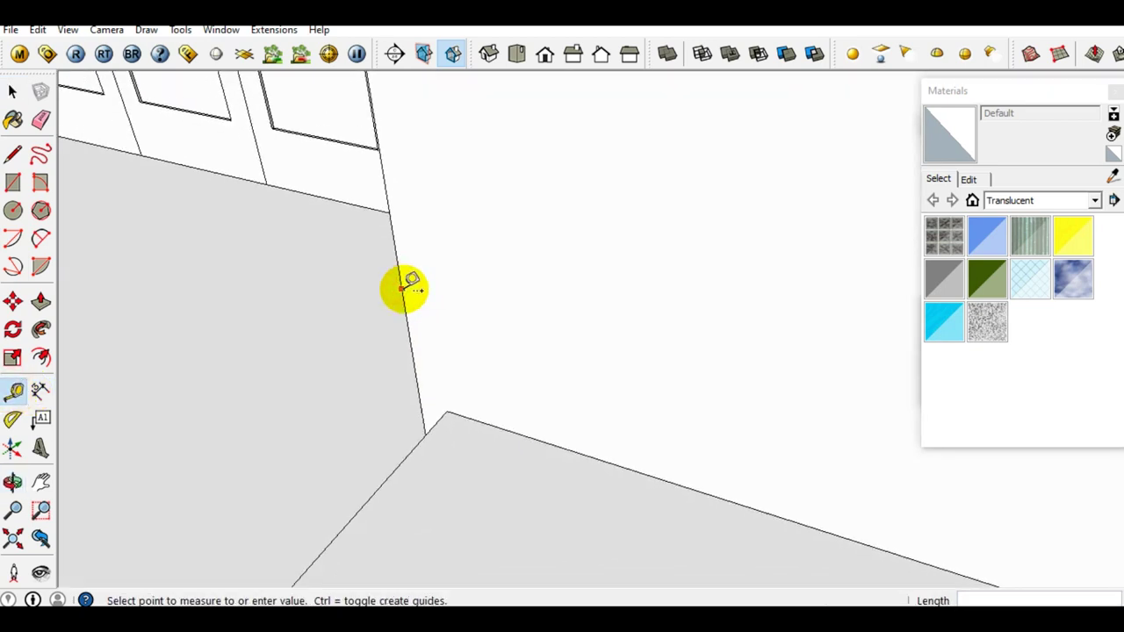
pyautogui.scroll(2, 489, 434)
pyautogui.scroll(1, 489, 439)
pyautogui.scroll(2, 463, 426)
pyautogui.scroll(1, 388, 419)
pyautogui.keyDown('shift'); pyautogui.moveTo(389, 420); pyautogui.dragTo(479, 404, button='middle'); pyautogui.keyUp('shift')
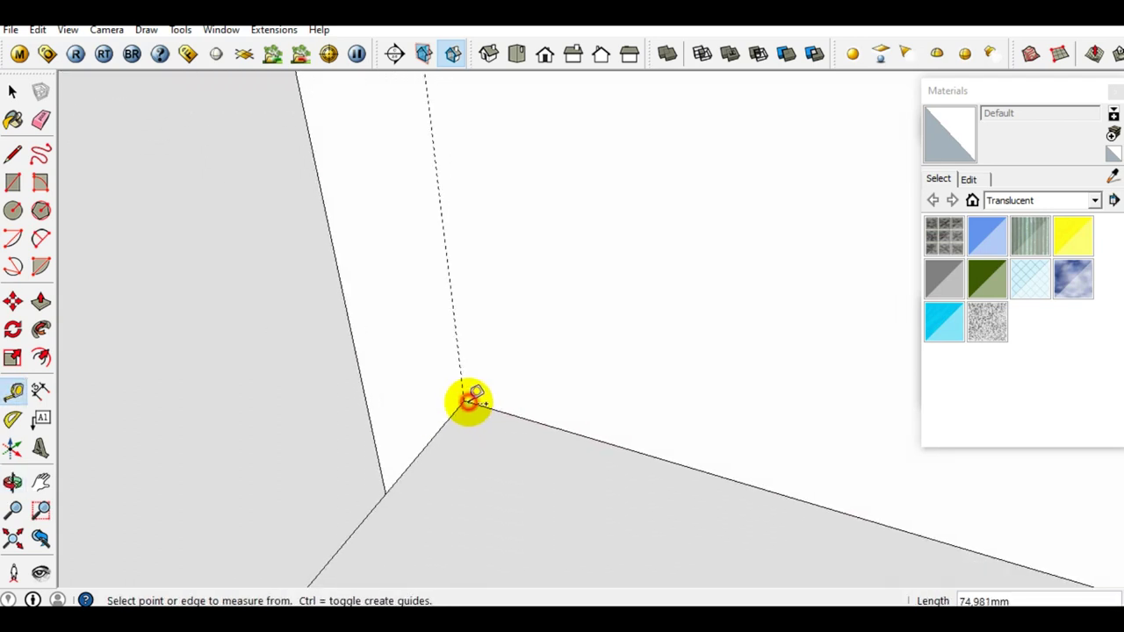
pyautogui.scroll(-1, 470, 369)
pyautogui.scroll(-1, 464, 303)
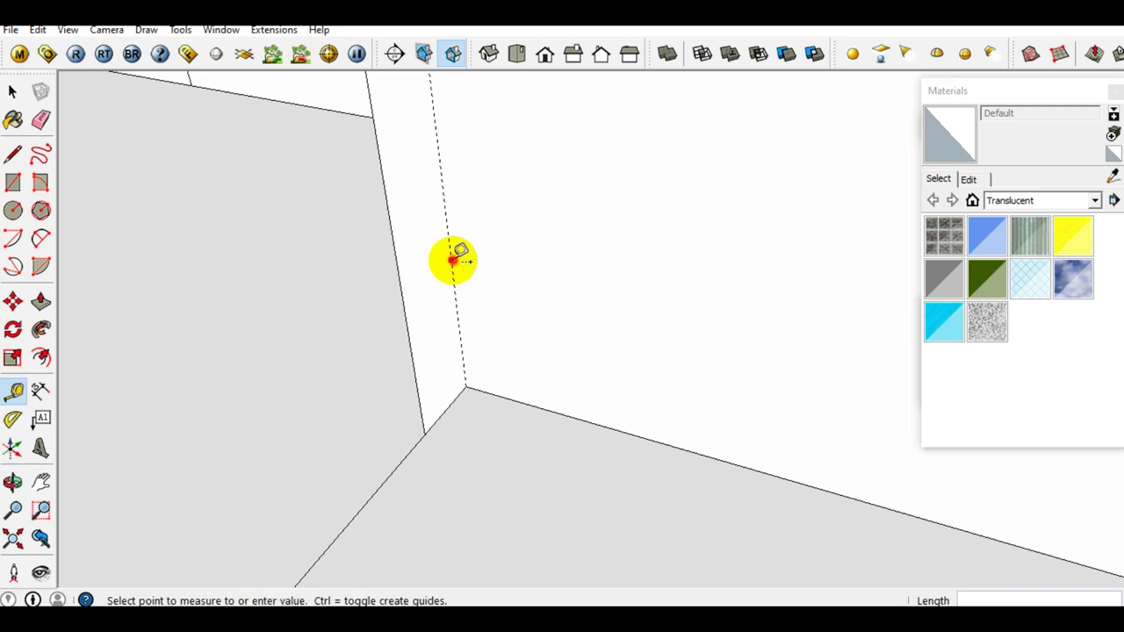
pyautogui.click(452, 259)
pyautogui.moveTo(496, 313)
pyautogui.mouseDown(button='middle')
pyautogui.moveTo(609, 299)
pyautogui.moveTo(466, 251)
pyautogui.moveTo(685, 300)
pyautogui.moveTo(562, 276)
pyautogui.mouseUp(button='middle')
pyautogui.scroll(2, 409, 283)
pyautogui.scroll(1, 722, 271)
pyautogui.scroll(1, 693, 318)
pyautogui.moveTo(699, 314)
pyautogui.mouseDown(button='middle')
pyautogui.moveTo(700, 331)
pyautogui.moveTo(600, 371)
pyautogui.moveTo(657, 354)
pyautogui.moveTo(738, 213)
pyautogui.mouseUp(button='middle')
pyautogui.press('Escape')
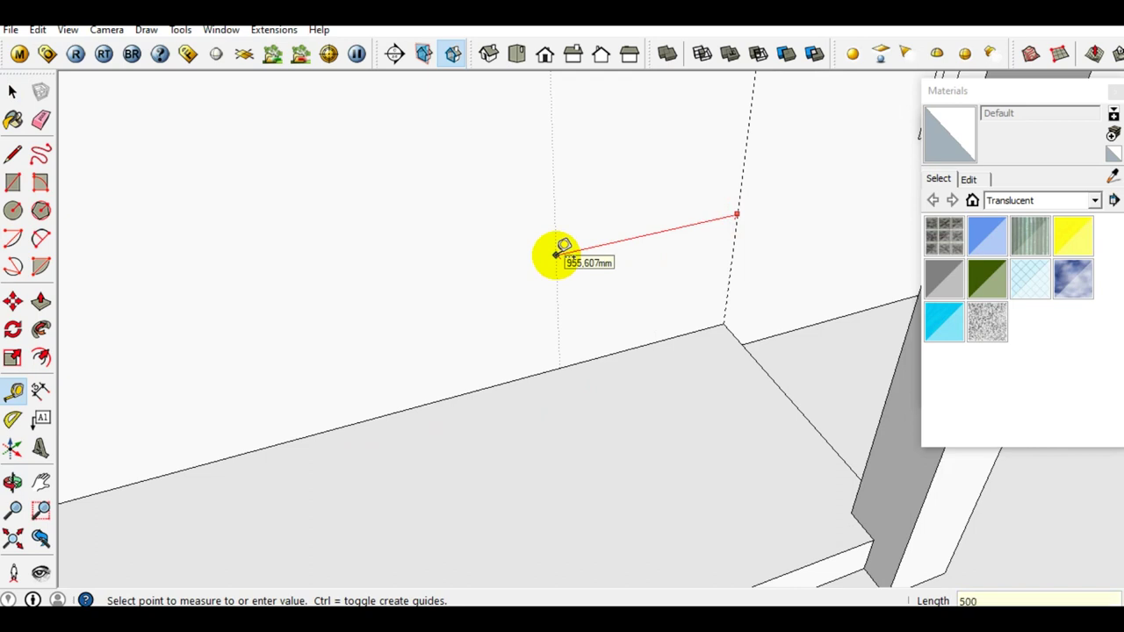
# Orbit around the wall corner to check the guide lines from several angles
pyautogui.moveTo(562, 252)
pyautogui.mouseDown(button='middle')
pyautogui.moveTo(610, 271)
pyautogui.moveTo(671, 224)
pyautogui.mouseUp(button='middle')
pyautogui.write('600')
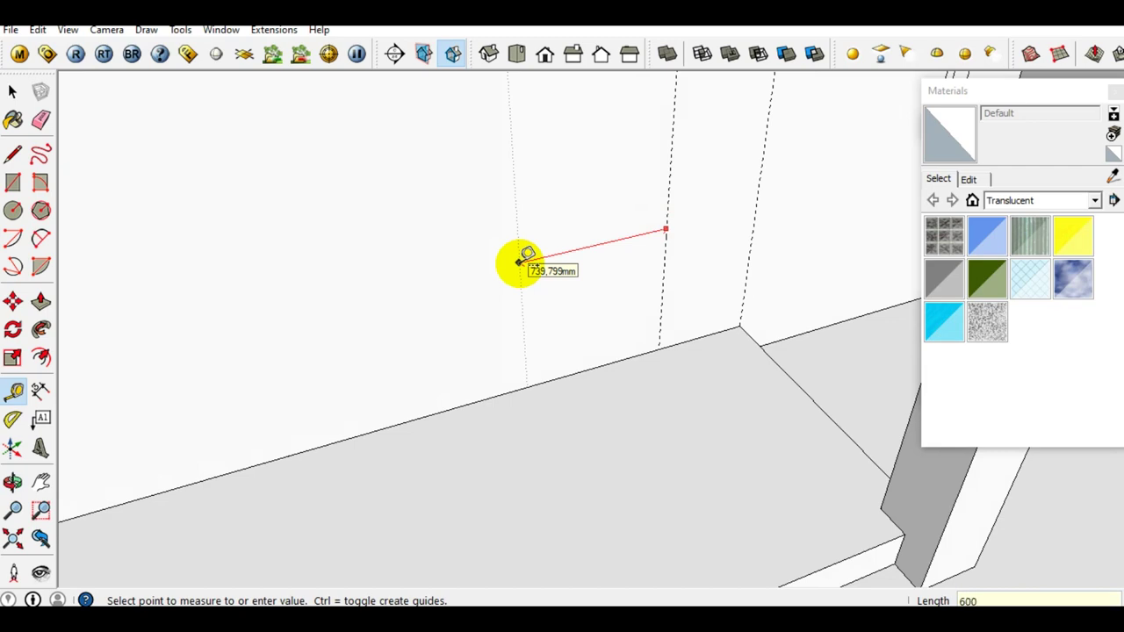
pyautogui.moveTo(526, 257)
pyautogui.mouseDown(button='middle')
pyautogui.moveTo(571, 264)
pyautogui.moveTo(238, 281)
pyautogui.moveTo(351, 291)
pyautogui.moveTo(294, 235)
pyautogui.mouseUp(button='middle')
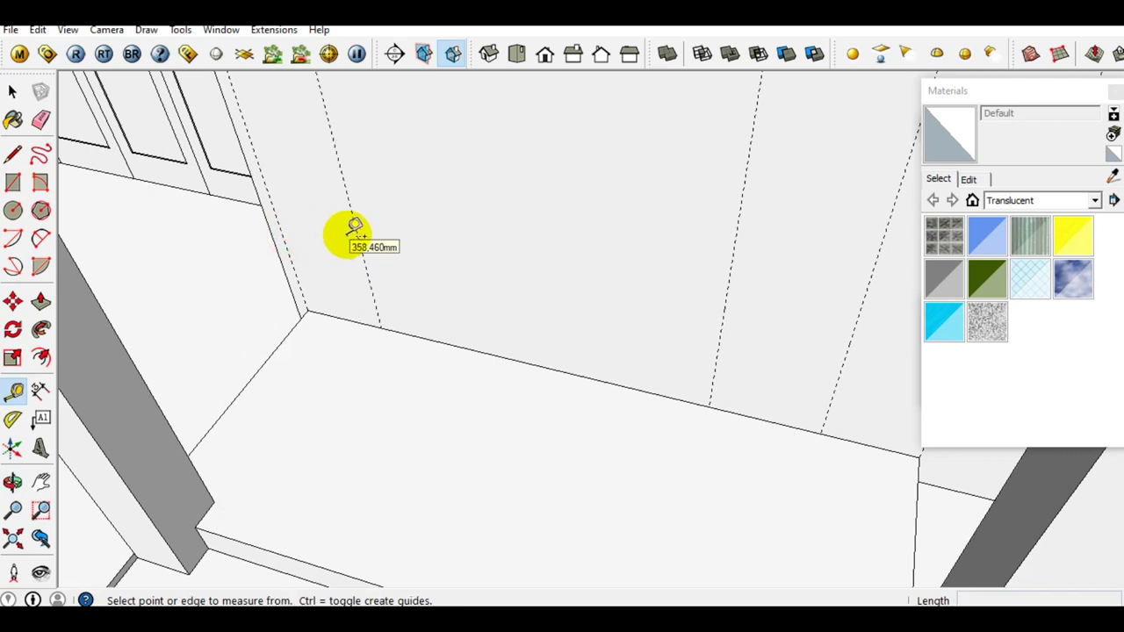
pyautogui.scroll(2, 354, 226)
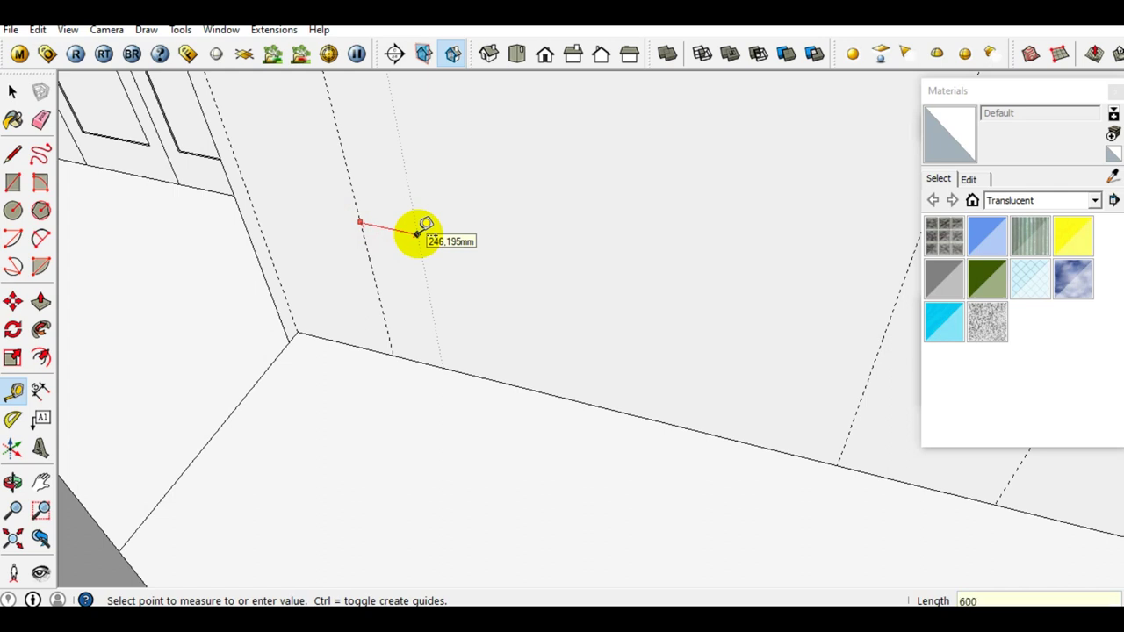
pyautogui.moveTo(449, 244); pyautogui.dragTo(456, 260, button='middle')
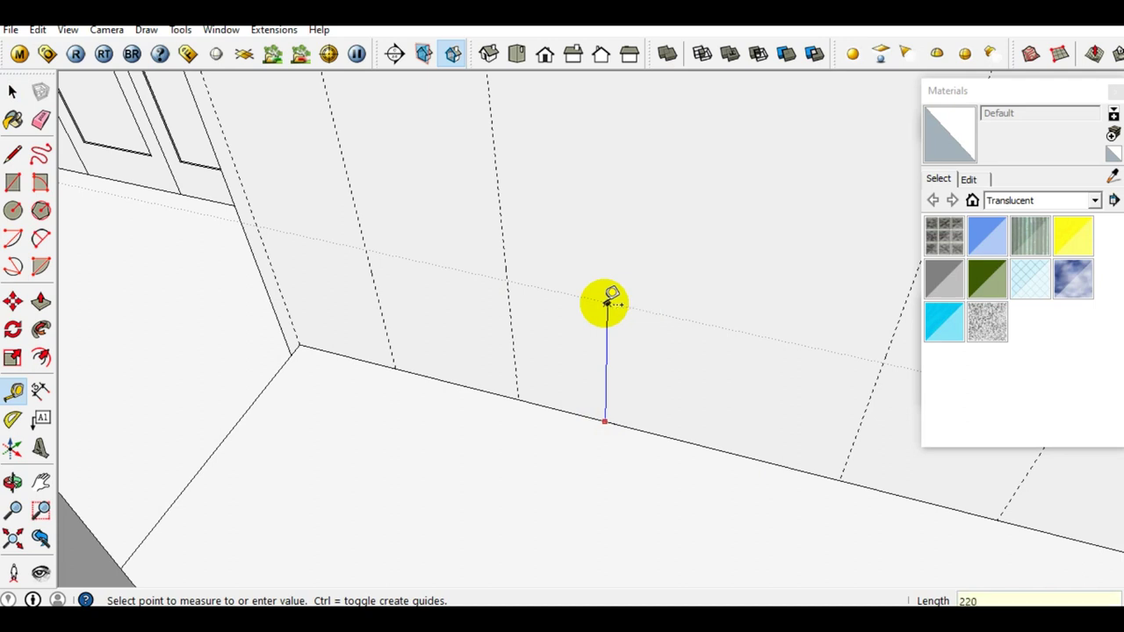
pyautogui.moveTo(604, 309)
pyautogui.mouseDown(button='middle')
pyautogui.moveTo(642, 494)
pyautogui.moveTo(687, 401)
pyautogui.mouseUp(button='middle')
pyautogui.keyDown('shift'); pyautogui.moveTo(689, 345); pyautogui.dragTo(652, 377, button='middle'); pyautogui.keyUp('shift')
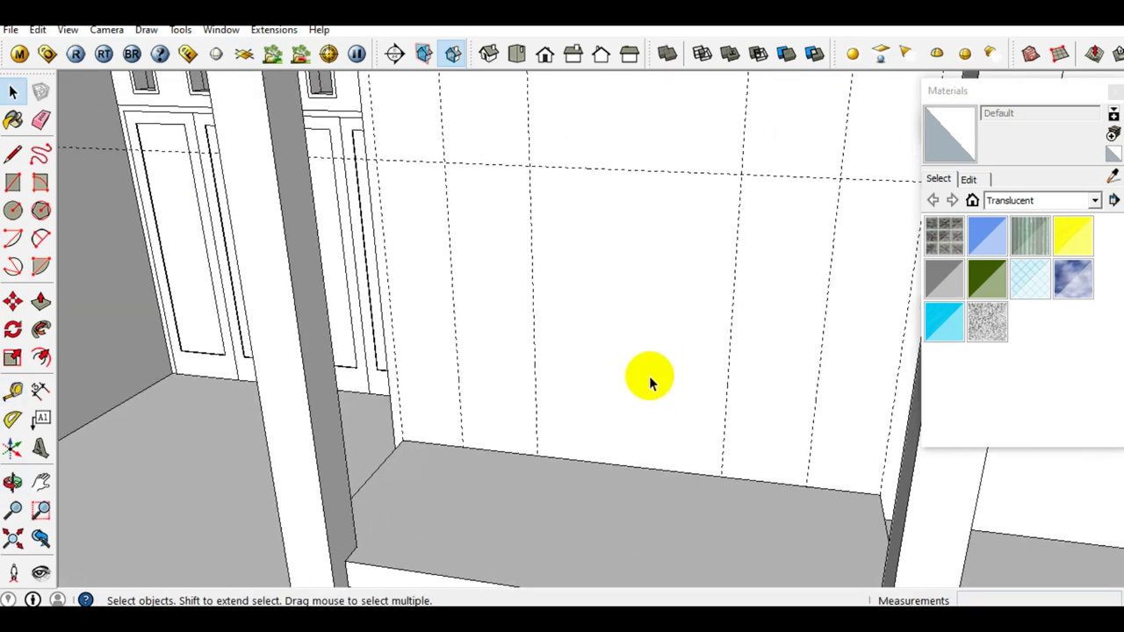
# Pull a Tape Measure guide line 300 from the floor edge
pyautogui.press('t')
pyautogui.scroll(2, 584, 413)
pyautogui.scroll(2, 492, 448)
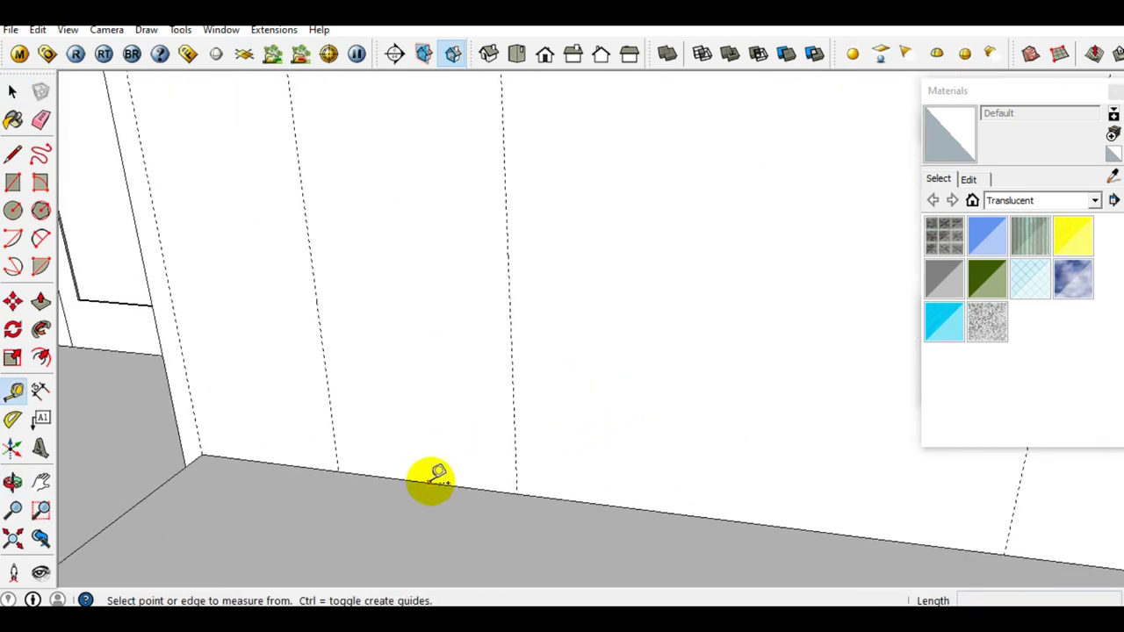
pyautogui.click(430, 479)
pyautogui.write('300')
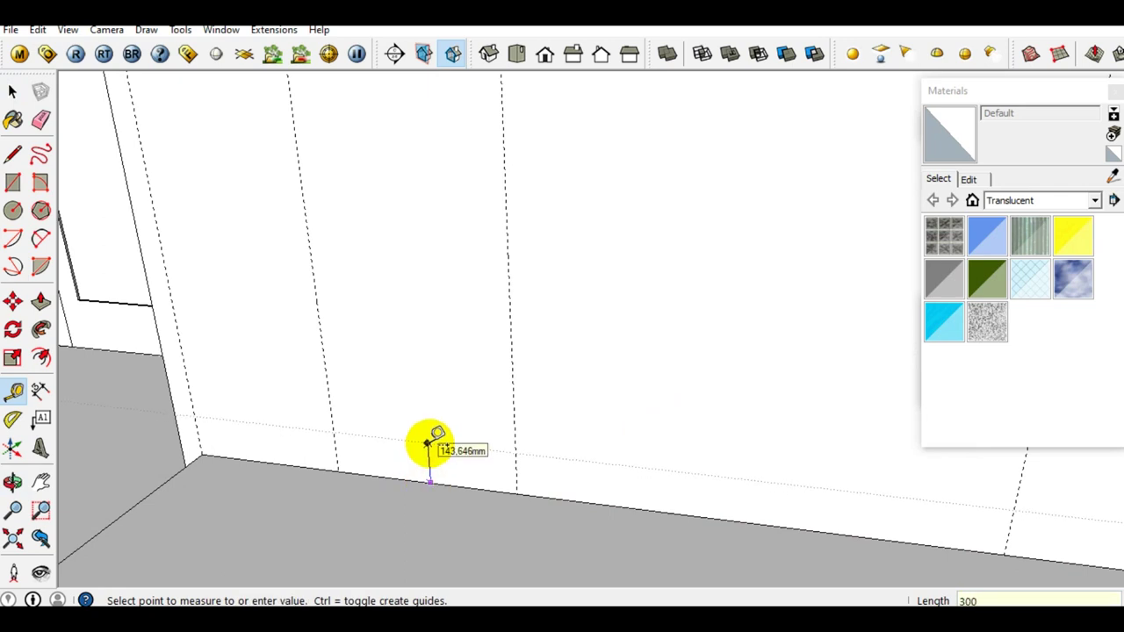
pyautogui.press('Return')
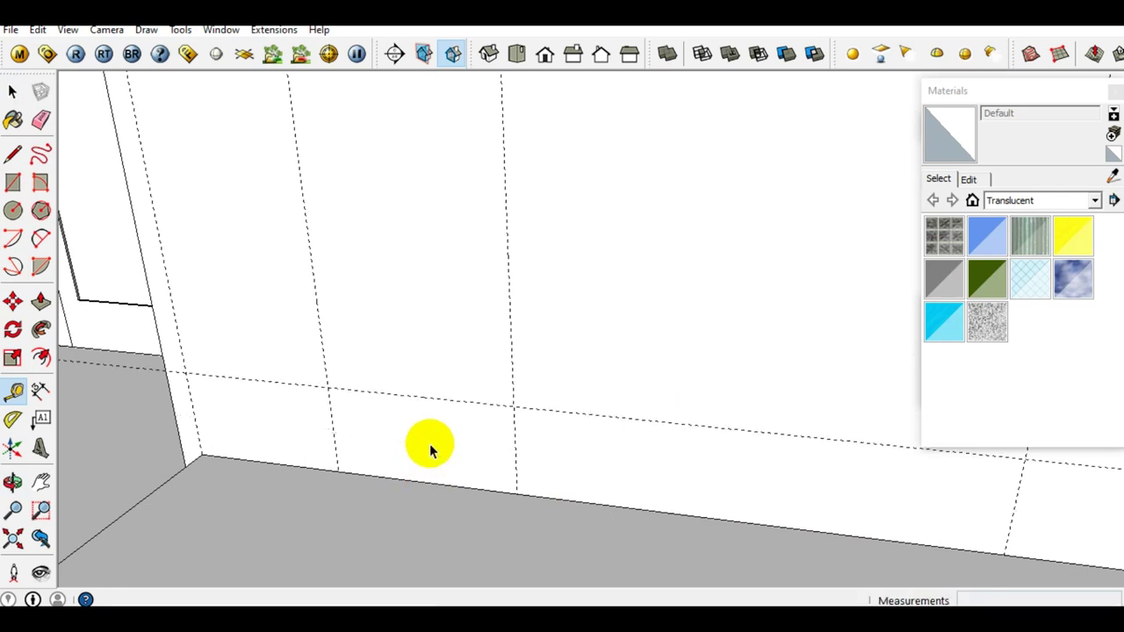
pyautogui.scroll(1, 316, 434)
# Place the first corner of a panel rectangle between the guide lines
pyautogui.press('r')
pyautogui.scroll(-2, 307, 435)
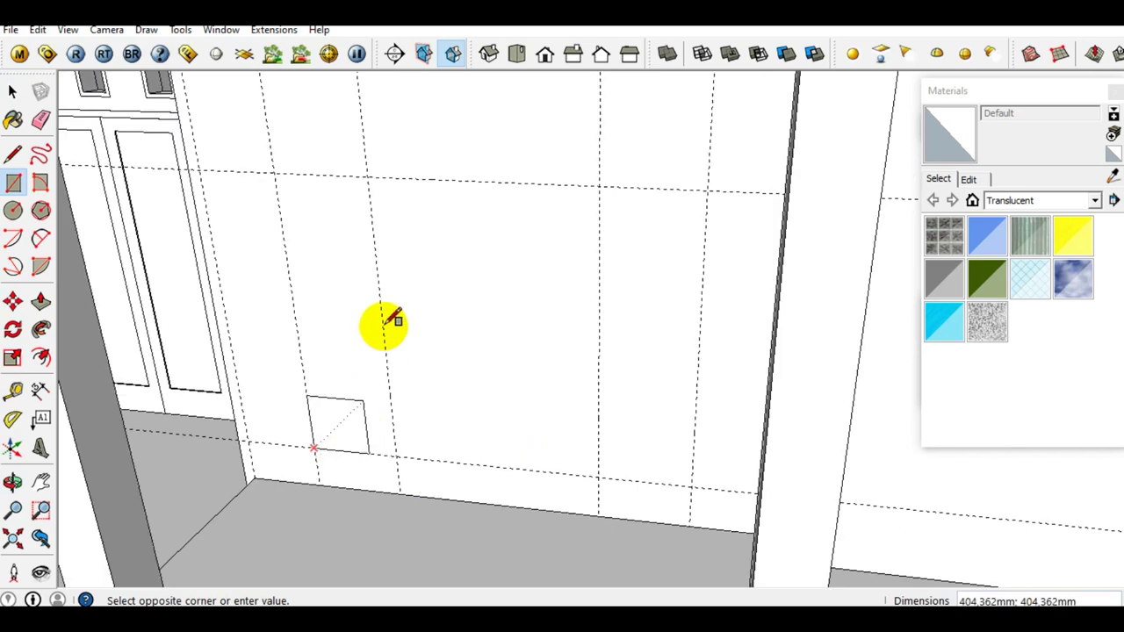
pyautogui.scroll(-1, 380, 356)
pyautogui.scroll(-2, 451, 301)
pyautogui.press('space')
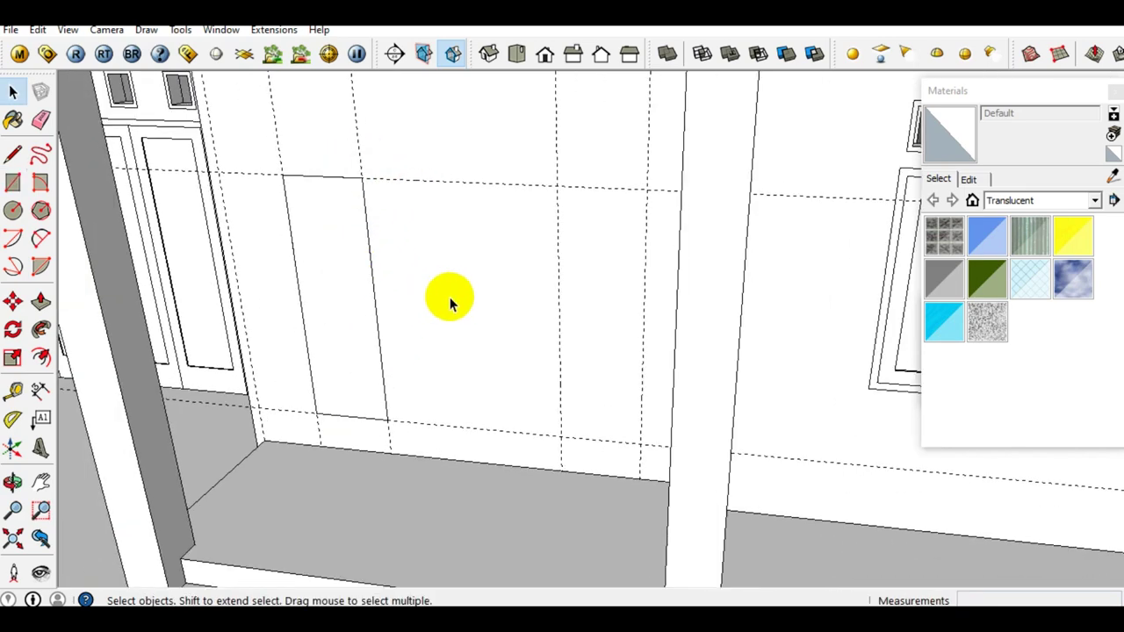
pyautogui.scroll(1, 454, 284)
pyautogui.press('t')
pyautogui.press('r')
pyautogui.scroll(3, 548, 373)
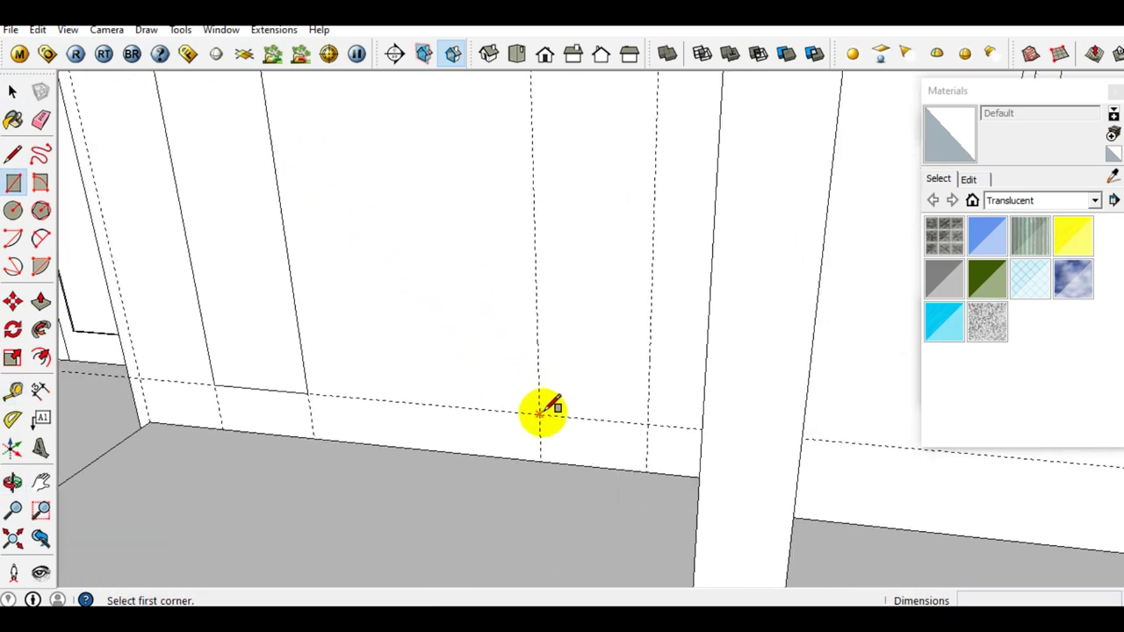
pyautogui.click(539, 412)
pyautogui.scroll(-1, 544, 409)
pyautogui.scroll(-1, 606, 219)
pyautogui.scroll(2, 620, 180)
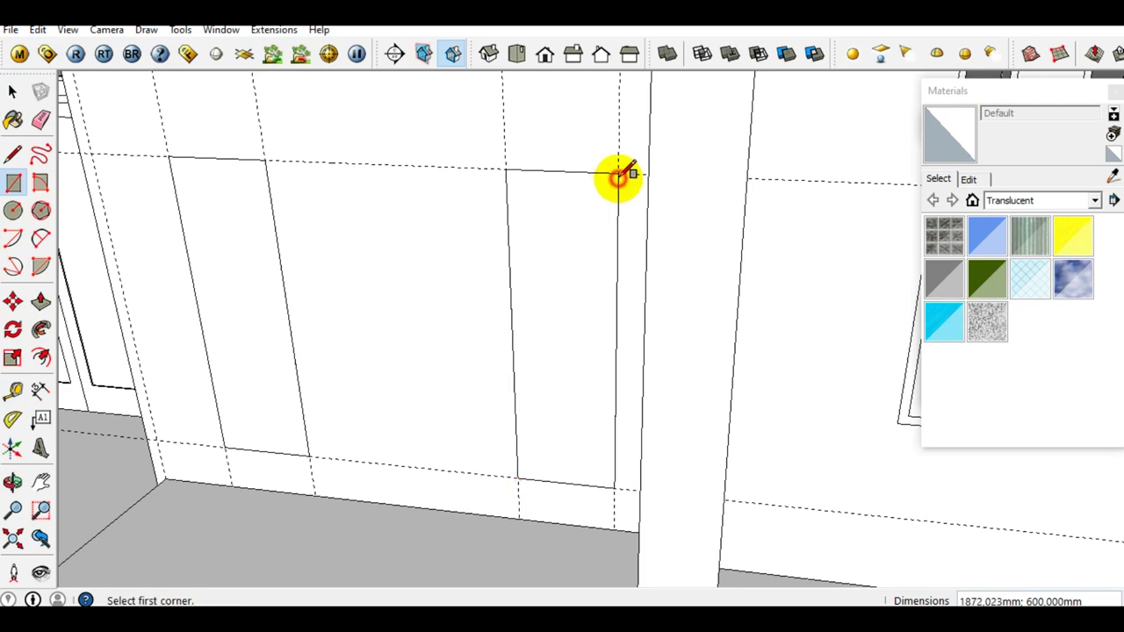
# Draw a tall panel rectangle from the top guide line down to near the floor
pyautogui.moveTo(619, 176); pyautogui.dragTo(464, 321, button='middle')
pyautogui.scroll(2, 360, 154)
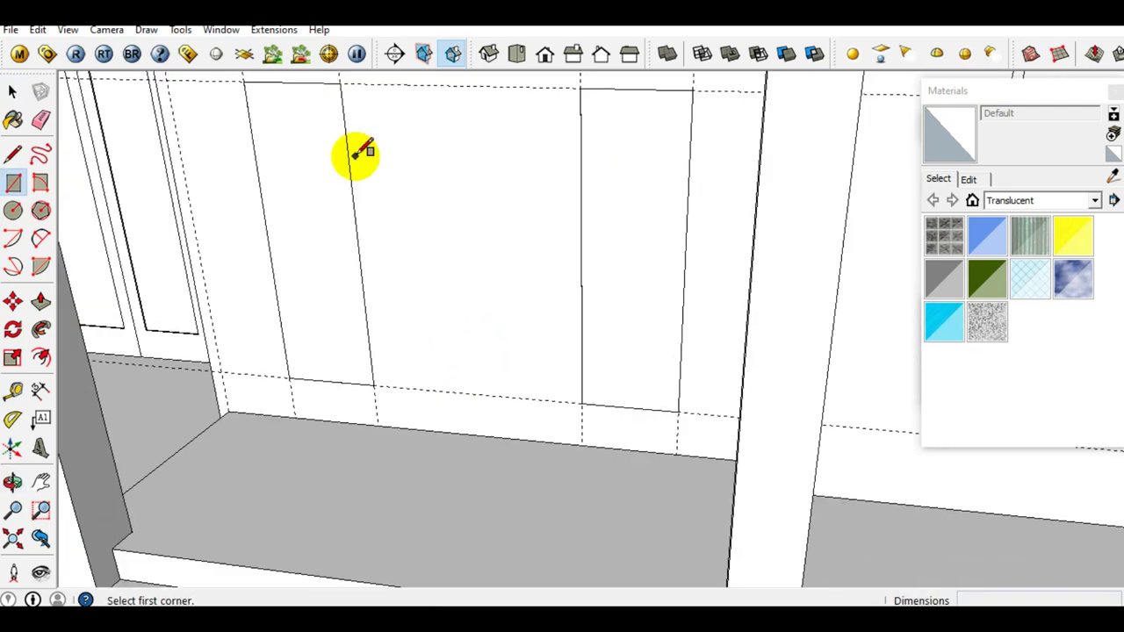
pyautogui.click(343, 80)
pyautogui.scroll(1, 532, 394)
pyautogui.scroll(1, 622, 483)
pyautogui.scroll(1, 628, 500)
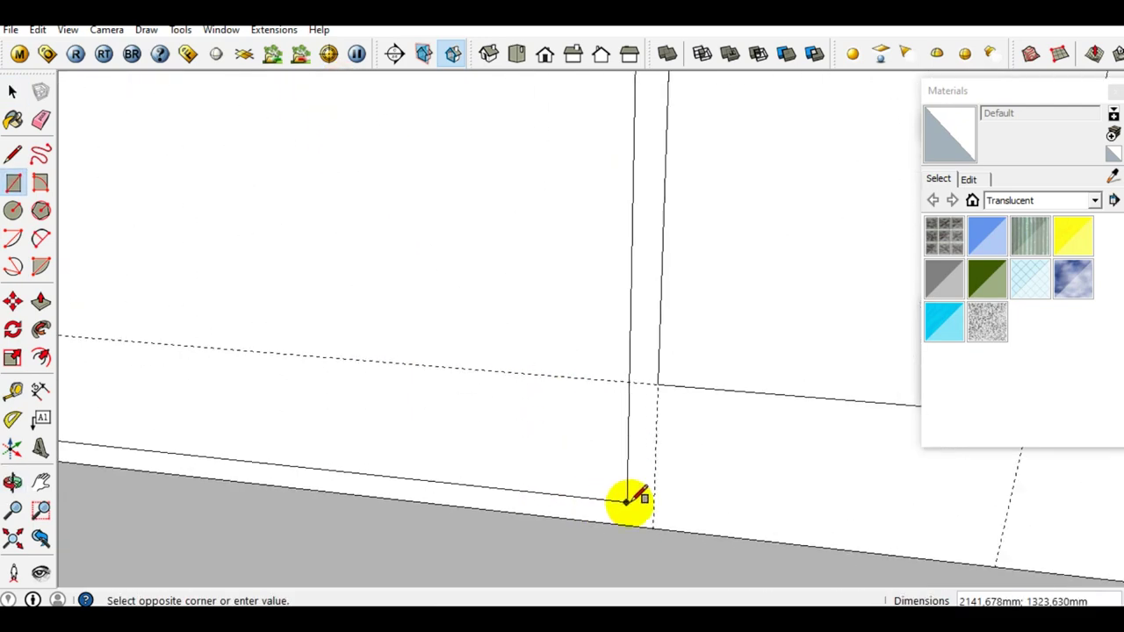
pyautogui.scroll(1, 650, 509)
pyautogui.click(658, 518)
pyautogui.press('space')
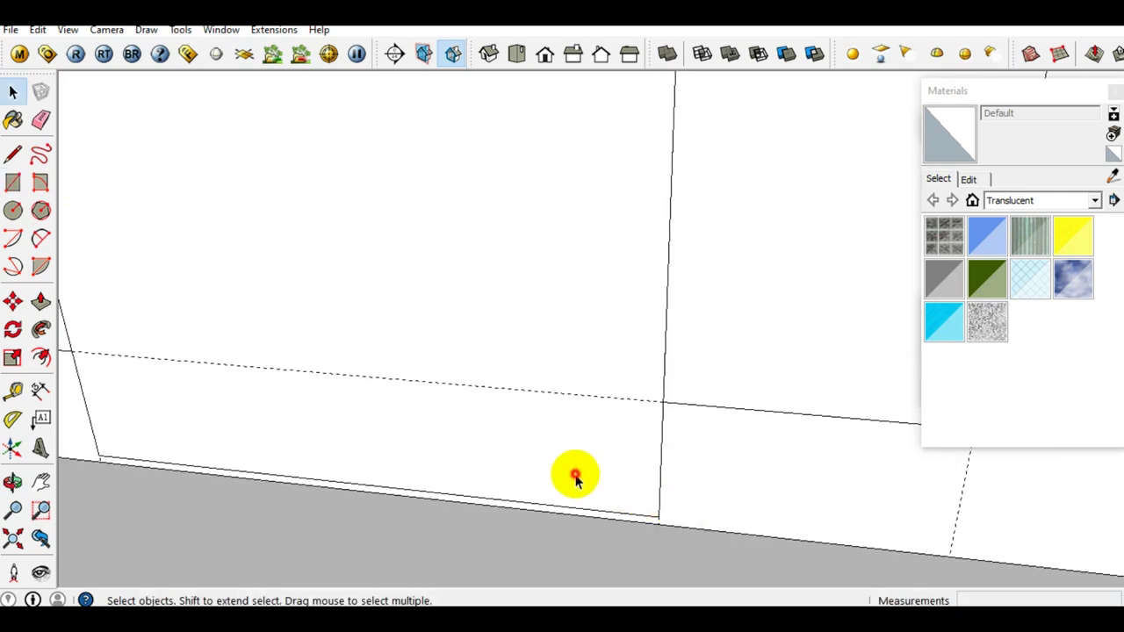
pyautogui.scroll(-2, 562, 465)
pyautogui.moveTo(546, 453)
pyautogui.mouseDown(button='middle')
pyautogui.moveTo(577, 413)
pyautogui.moveTo(519, 445)
pyautogui.mouseUp(button='middle')
# Move the panel's bottom edge down onto the lower line, stretching the panel
pyautogui.click(517, 443)
pyautogui.scroll(1, 732, 459)
pyautogui.scroll(1, 697, 447)
pyautogui.scroll(1, 703, 457)
pyautogui.moveTo(702, 457)
pyautogui.mouseDown(button='middle')
pyautogui.moveTo(635, 434)
pyautogui.moveTo(676, 434)
pyautogui.mouseUp(button='middle')
pyautogui.press('m')
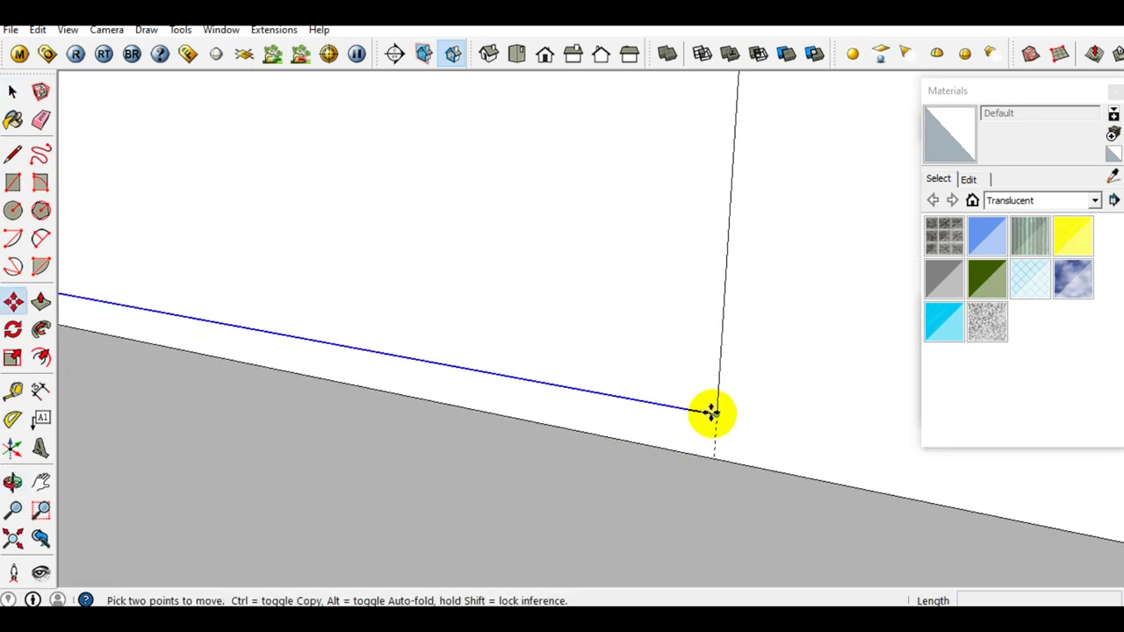
pyautogui.click(716, 414)
pyautogui.click(714, 453)
pyautogui.press('space')
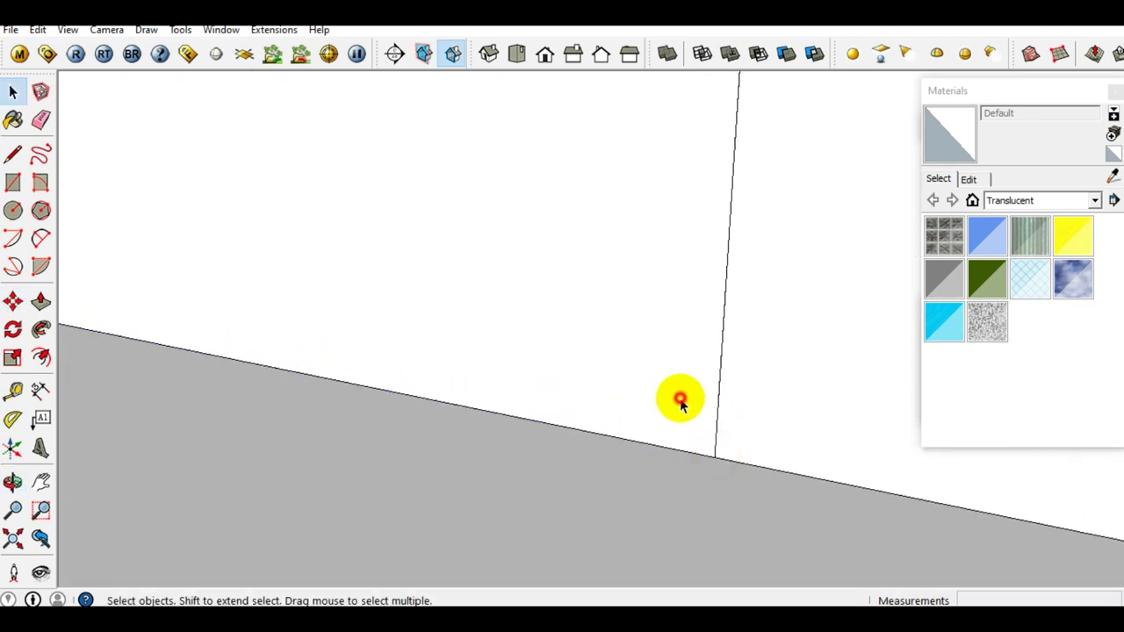
# Select the stretched panel face and orbit to face the wall panels
pyautogui.click(676, 396)
pyautogui.scroll(-2, 757, 283)
pyautogui.scroll(-2, 773, 331)
pyautogui.scroll(-3, 512, 234)
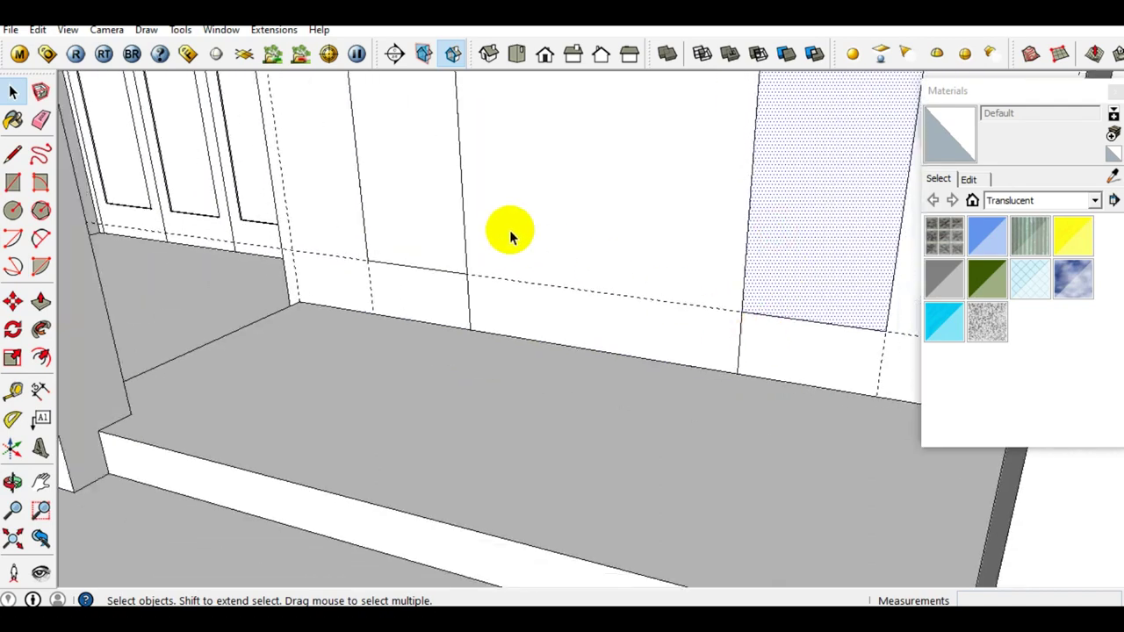
pyautogui.scroll(2, 503, 283)
pyautogui.moveTo(727, 266)
pyautogui.mouseDown(button='middle')
pyautogui.moveTo(610, 349)
pyautogui.moveTo(647, 250)
pyautogui.moveTo(627, 288)
pyautogui.mouseUp(button='middle')
pyautogui.scroll(2, 623, 210)
pyautogui.scroll(2, 539, 243)
pyautogui.moveTo(539, 243)
pyautogui.mouseDown(button='middle')
pyautogui.moveTo(603, 217)
pyautogui.moveTo(553, 239)
pyautogui.mouseUp(button='middle')
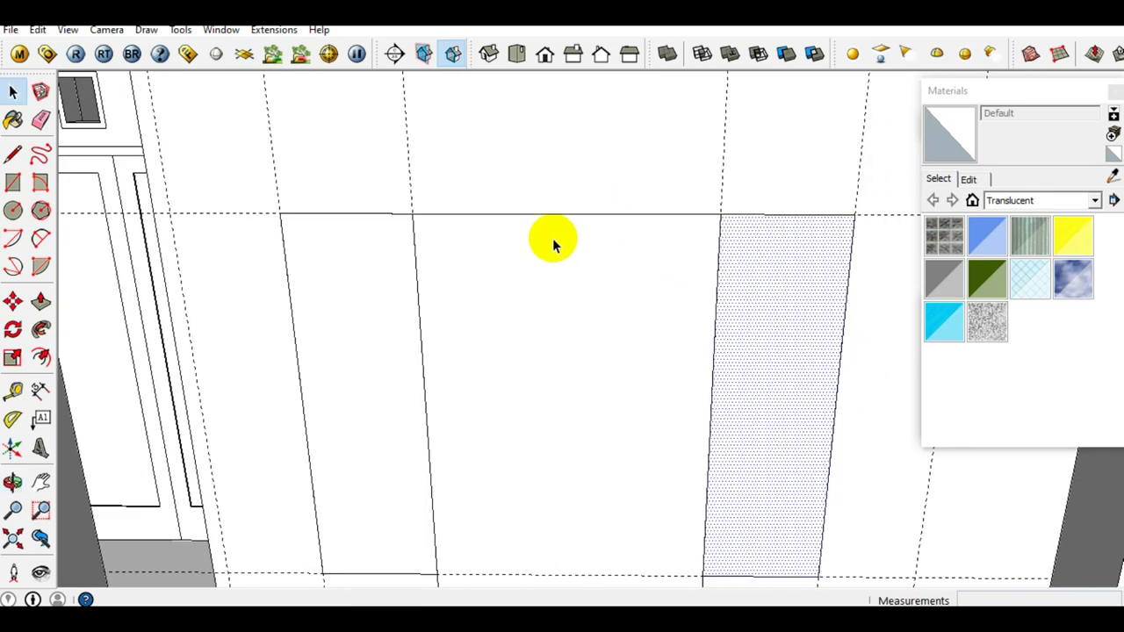
# Draw a 2-point arch across the door panel tops on a 1280,383mm radius
pyautogui.press('a')
pyautogui.click(346, 213)
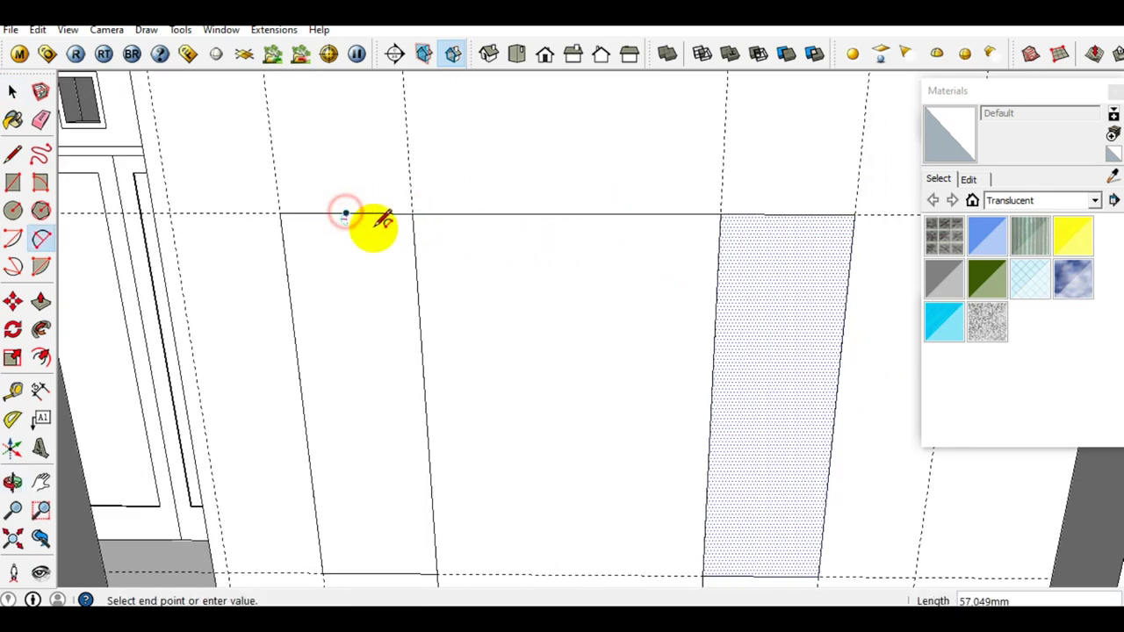
pyautogui.scroll(-1, 351, 212)
pyautogui.scroll(2, 685, 215)
pyautogui.click(728, 219)
pyautogui.scroll(-1, 726, 223)
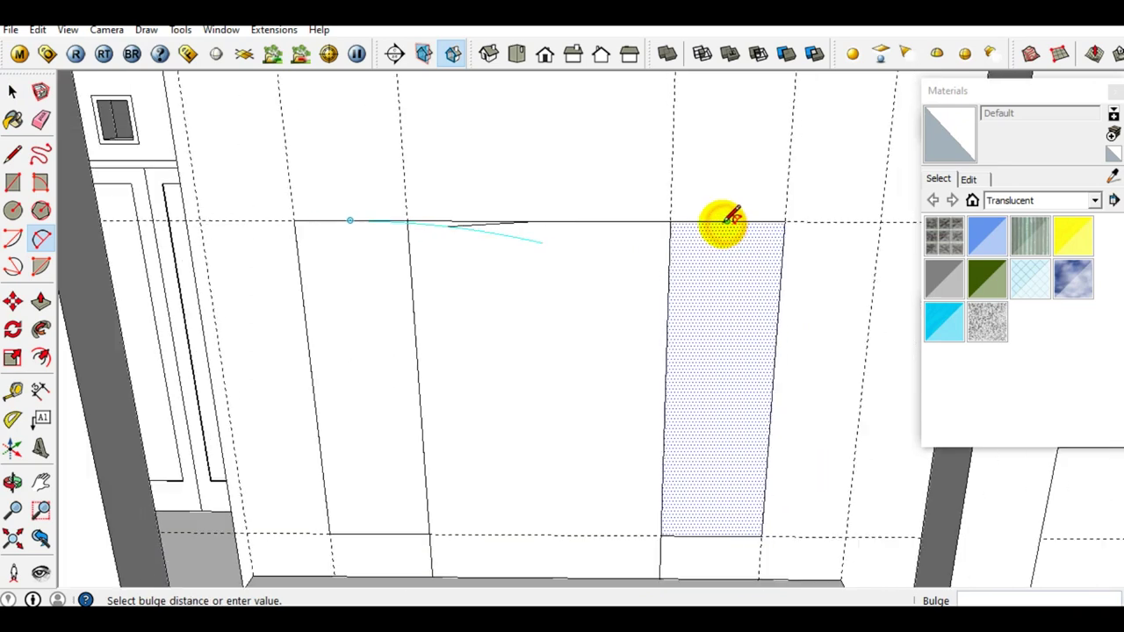
pyautogui.click(693, 125)
pyautogui.moveTo(690, 131)
pyautogui.mouseDown(button='middle')
pyautogui.moveTo(603, 121)
pyautogui.moveTo(587, 138)
pyautogui.moveTo(602, 158)
pyautogui.mouseUp(button='middle')
# Raise the arch's segment count in Entity Info from 12 to 30
pyautogui.press('space')
pyautogui.click(586, 138)
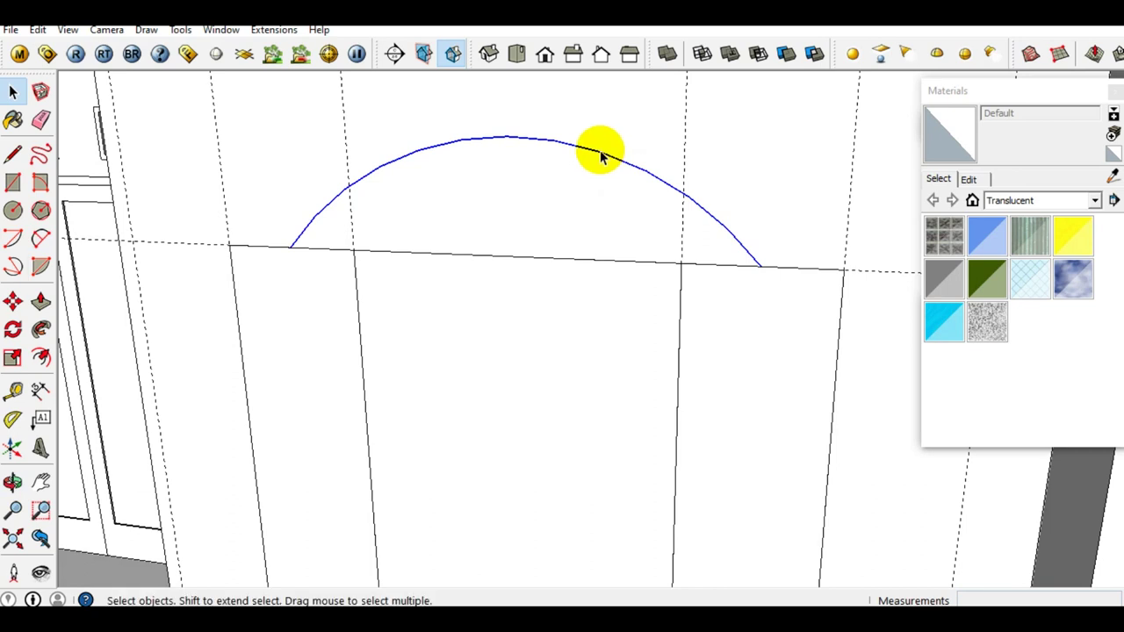
pyautogui.rightClick(602, 156)
pyautogui.click(656, 162)
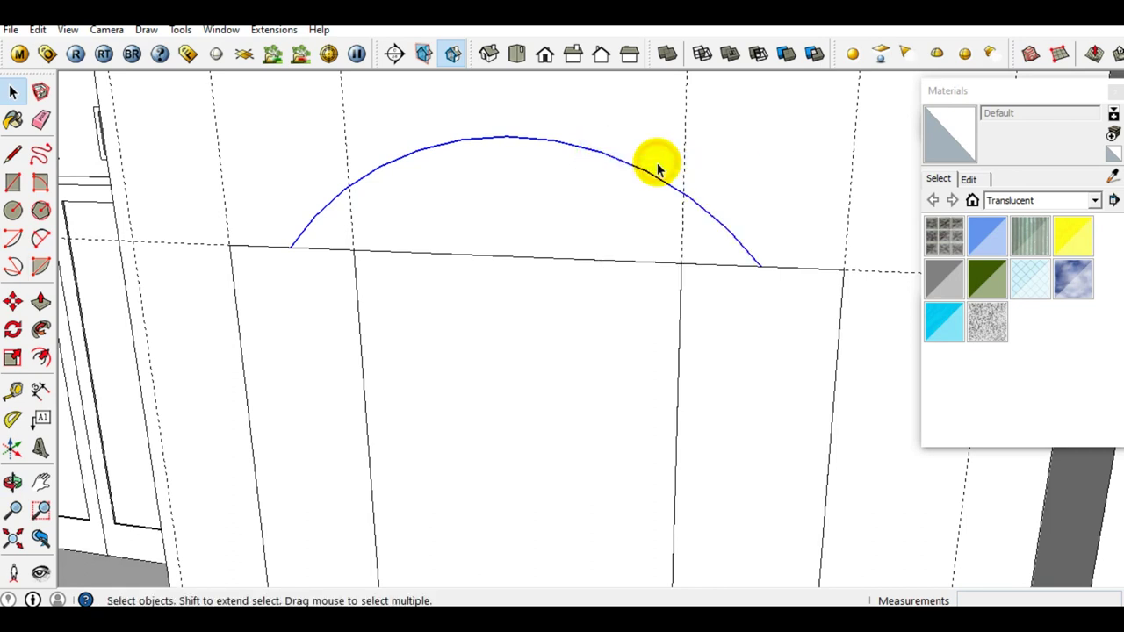
pyautogui.click(966, 92)
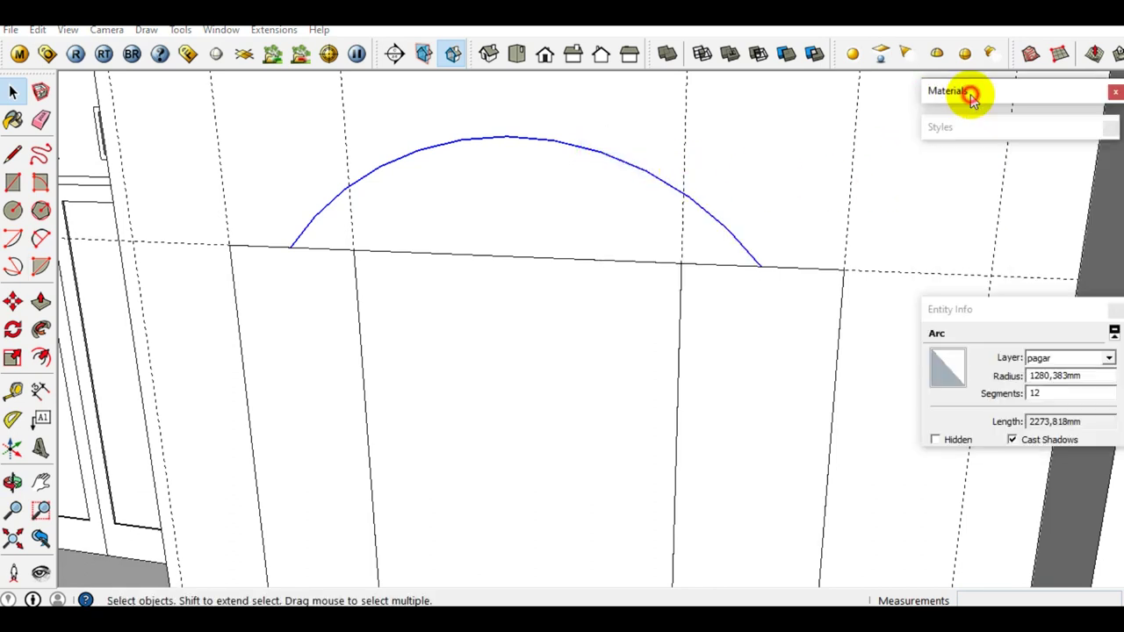
pyautogui.doubleClick(1040, 394)
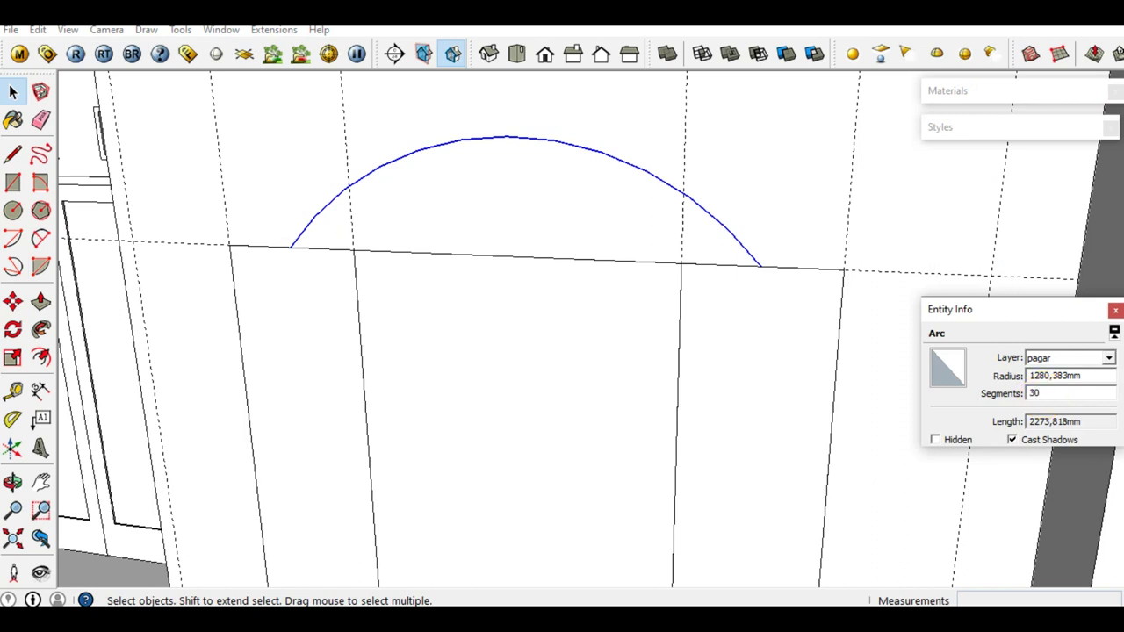
pyautogui.write('30')
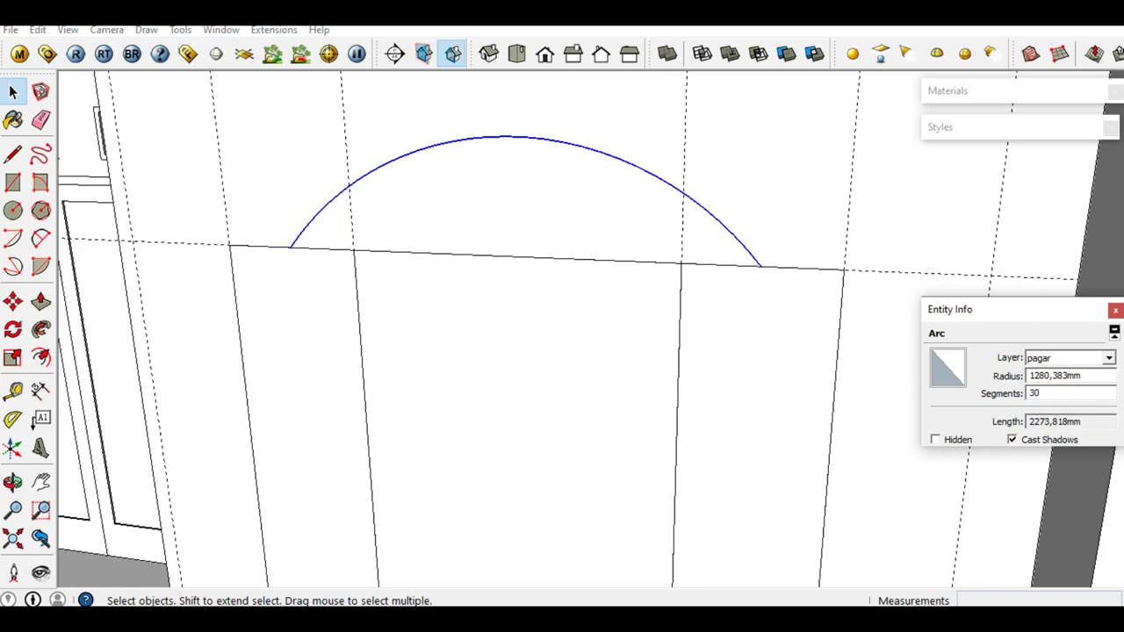
pyautogui.click(996, 310)
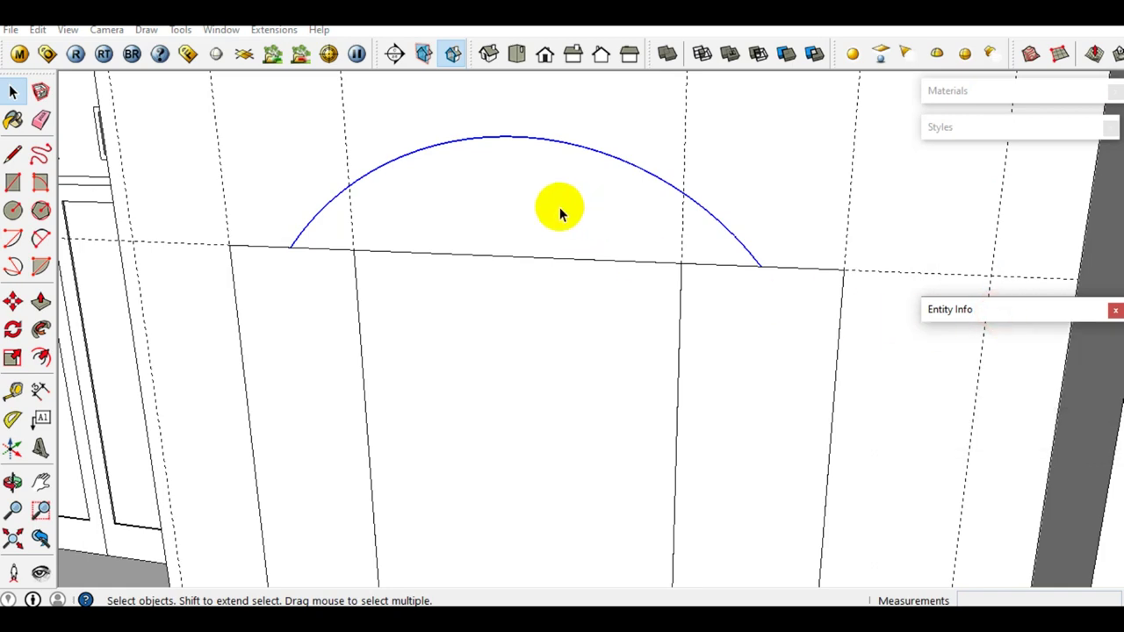
# Pan around the wall and select the middle and right wall panels
pyautogui.keyDown('shift'); pyautogui.moveTo(554, 296); pyautogui.dragTo(616, 230, button='middle'); pyautogui.keyUp('shift')
pyautogui.scroll(-3, 615, 231)
pyautogui.click(606, 336)
pyautogui.moveTo(640, 368)
pyautogui.mouseDown(button='middle')
pyautogui.moveTo(627, 422)
pyautogui.moveTo(605, 411)
pyautogui.moveTo(755, 403)
pyautogui.mouseUp(button='middle')
pyautogui.click(670, 427)
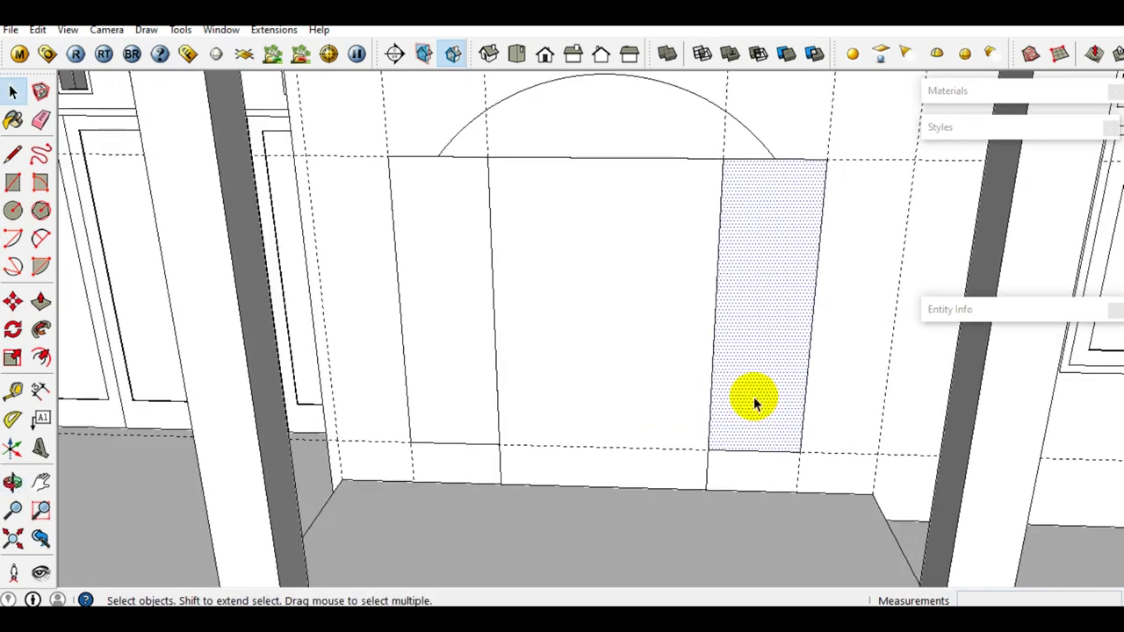
# Erase the guide line running along the bottom of the door
pyautogui.scroll(3, 773, 412)
pyautogui.scroll(1, 821, 455)
pyautogui.scroll(2, 838, 457)
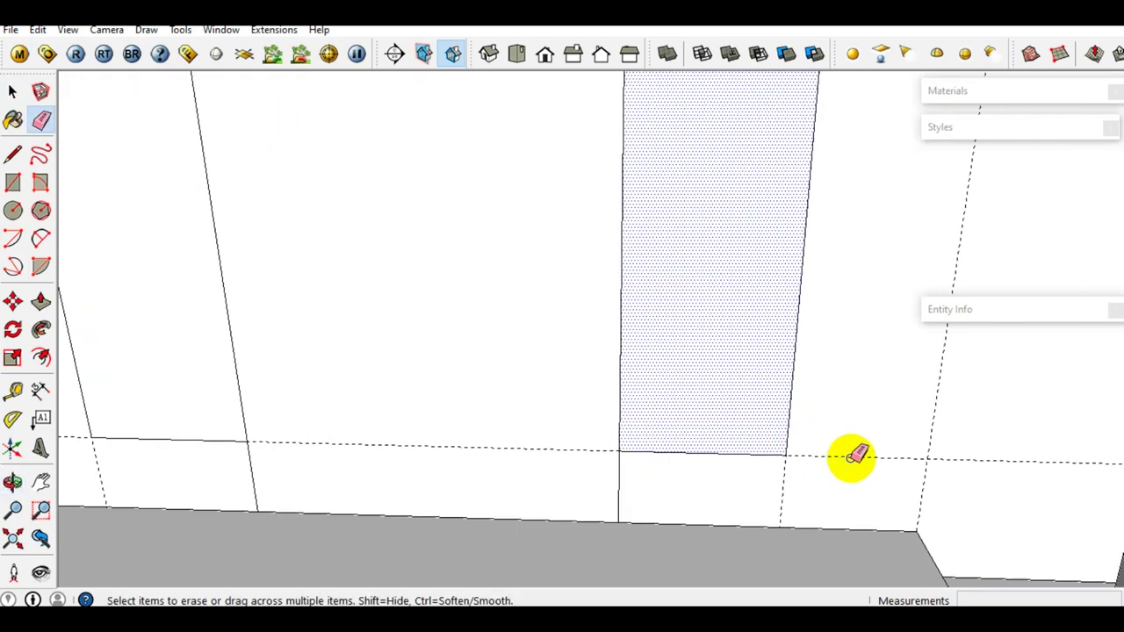
pyautogui.click(832, 469)
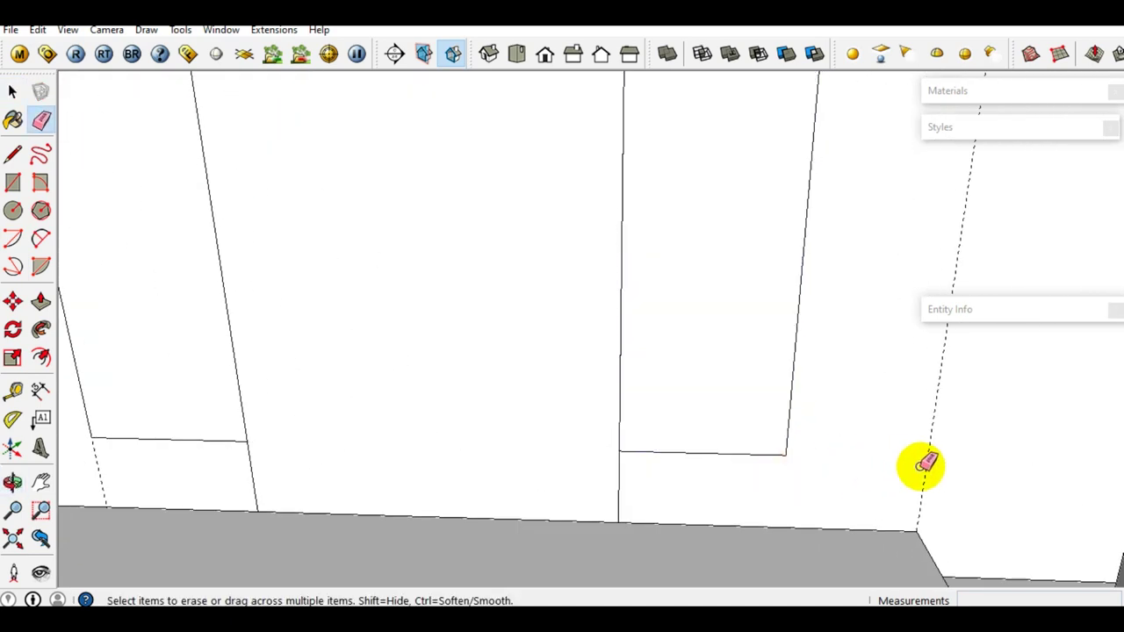
pyautogui.scroll(-3, 878, 421)
pyautogui.moveTo(840, 376); pyautogui.dragTo(785, 259, button='middle')
pyautogui.scroll(1, 778, 224)
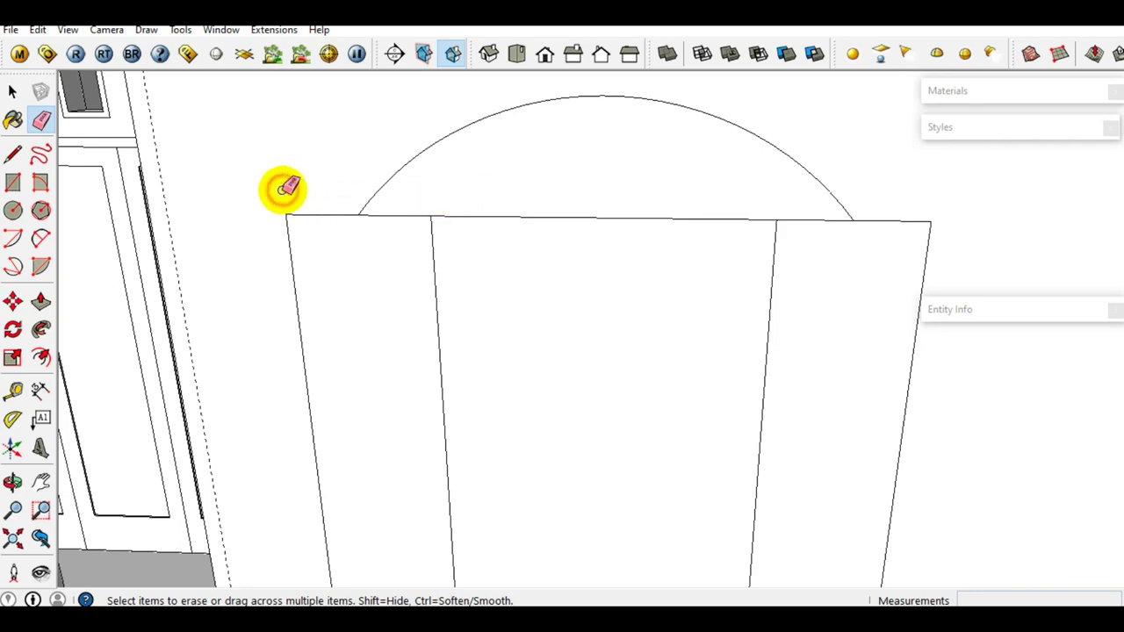
# Select the middle door panel and orbit to face the door
pyautogui.press('space')
pyautogui.scroll(-3, 401, 313)
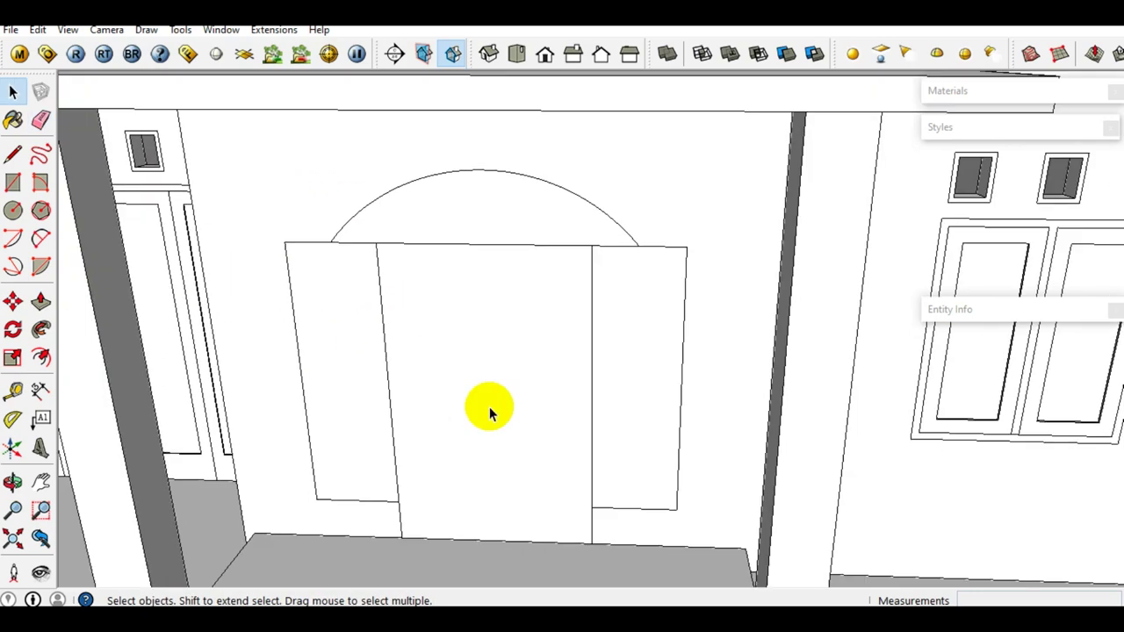
pyautogui.scroll(-2, 527, 421)
pyautogui.click(539, 456)
pyautogui.moveTo(539, 456); pyautogui.dragTo(477, 469, button='middle')
pyautogui.scroll(2, 493, 471)
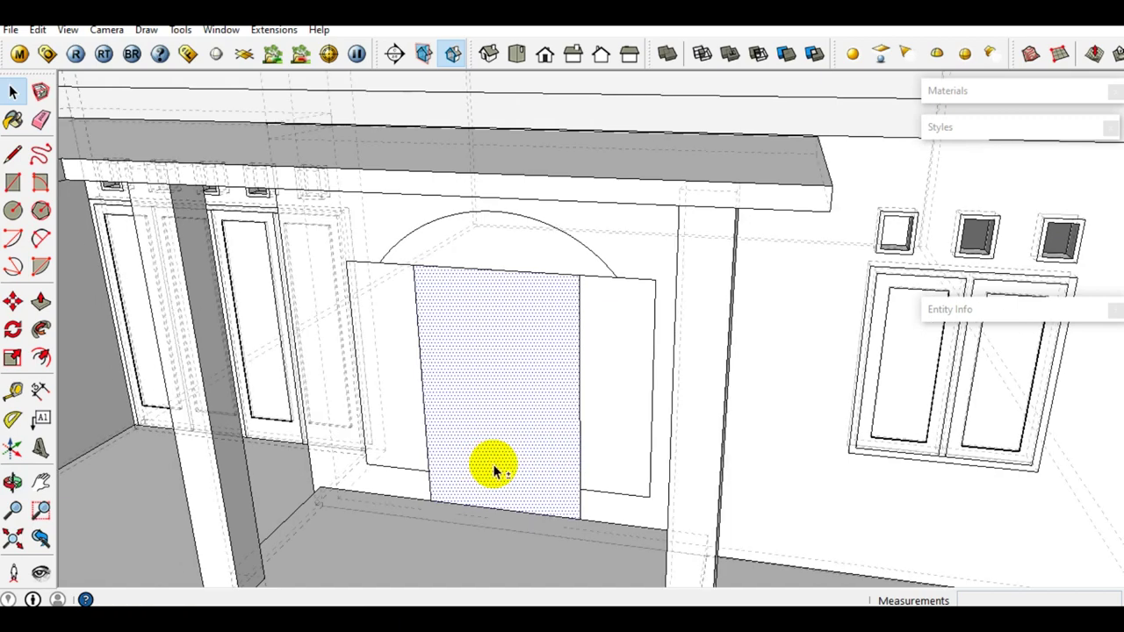
# Draw a vertical line from the middle panel's top edge to its bottom, splitting it into two leaves
pyautogui.press('l')
pyautogui.scroll(2, 519, 301)
pyautogui.scroll(1, 519, 301)
pyautogui.click(491, 253)
pyautogui.moveTo(489, 295); pyautogui.dragTo(518, 333, button='middle')
pyautogui.scroll(3, 522, 395)
pyautogui.scroll(2, 528, 465)
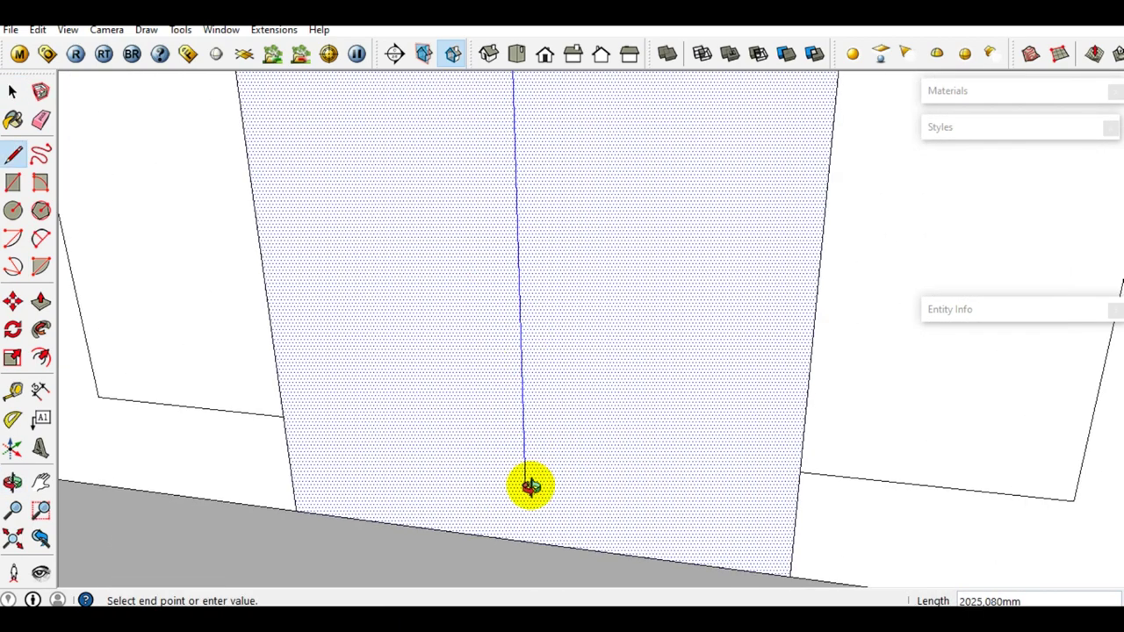
pyautogui.moveTo(530, 485); pyautogui.dragTo(522, 535, button='middle')
pyautogui.scroll(2, 535, 501)
pyautogui.click(535, 508)
# Orbit out to review the four door panels and the porch from higher up
pyautogui.press('space')
pyautogui.scroll(-2, 637, 419)
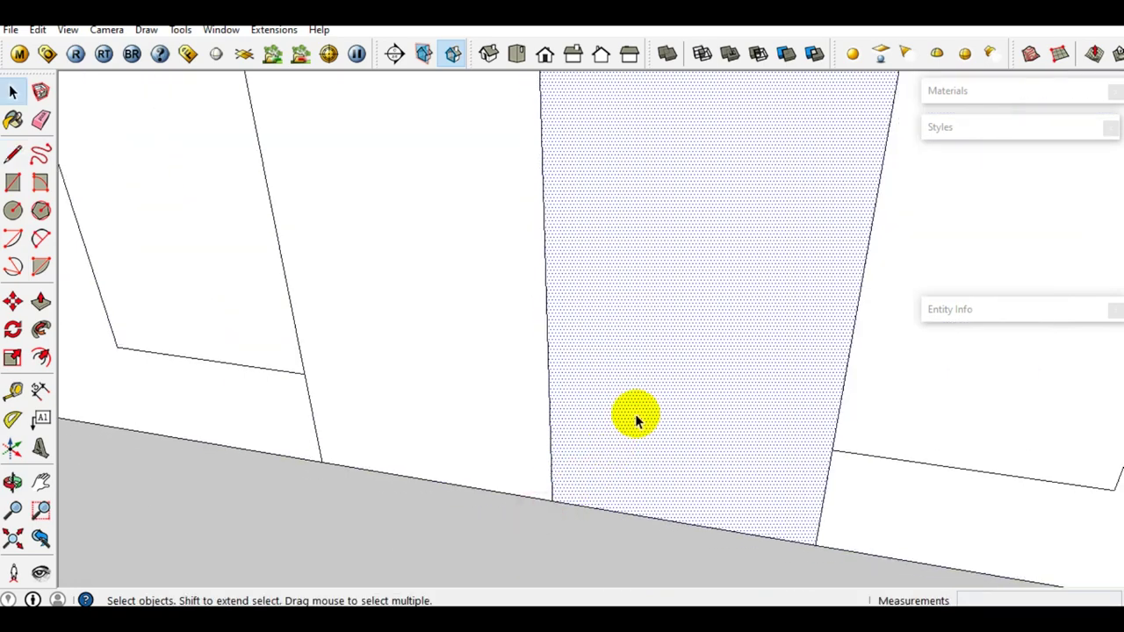
pyautogui.scroll(-3, 637, 420)
pyautogui.scroll(-2, 627, 451)
pyautogui.moveTo(626, 451)
pyautogui.mouseDown(button='middle')
pyautogui.moveTo(795, 396)
pyautogui.moveTo(711, 414)
pyautogui.mouseUp(button='middle')
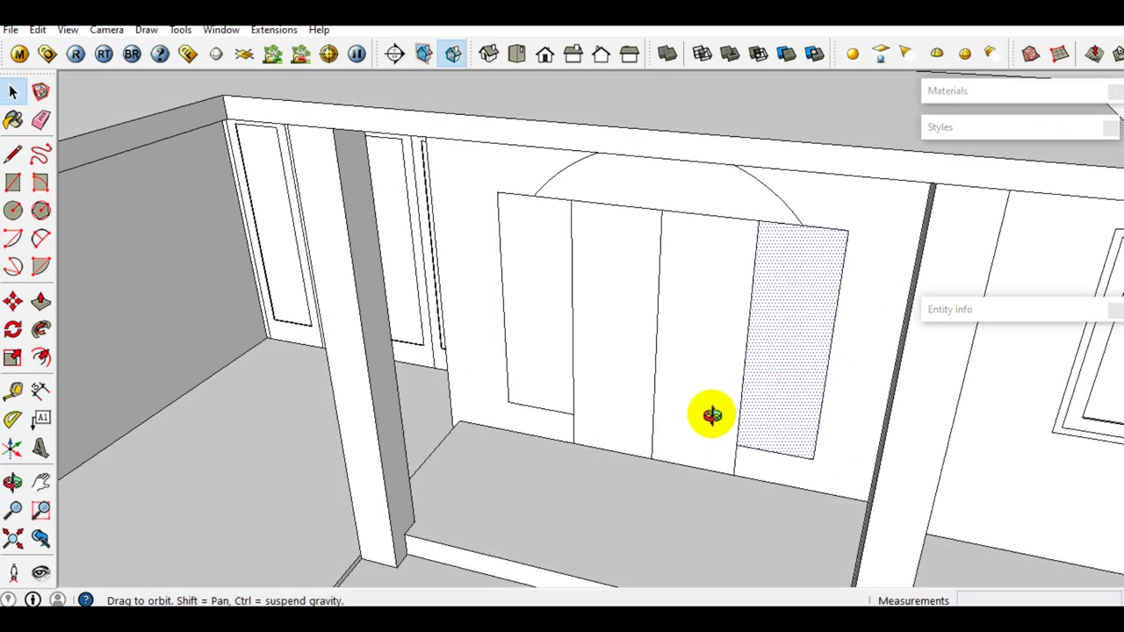
pyautogui.scroll(-3, 711, 414)
pyautogui.scroll(-2, 790, 359)
pyautogui.moveTo(788, 357)
pyautogui.mouseDown(button='middle')
pyautogui.moveTo(752, 376)
pyautogui.moveTo(815, 385)
pyautogui.mouseUp(button='middle')
pyautogui.scroll(3, 736, 397)
pyautogui.scroll(-2, 740, 380)
pyautogui.moveTo(740, 380); pyautogui.dragTo(778, 378, button='middle')
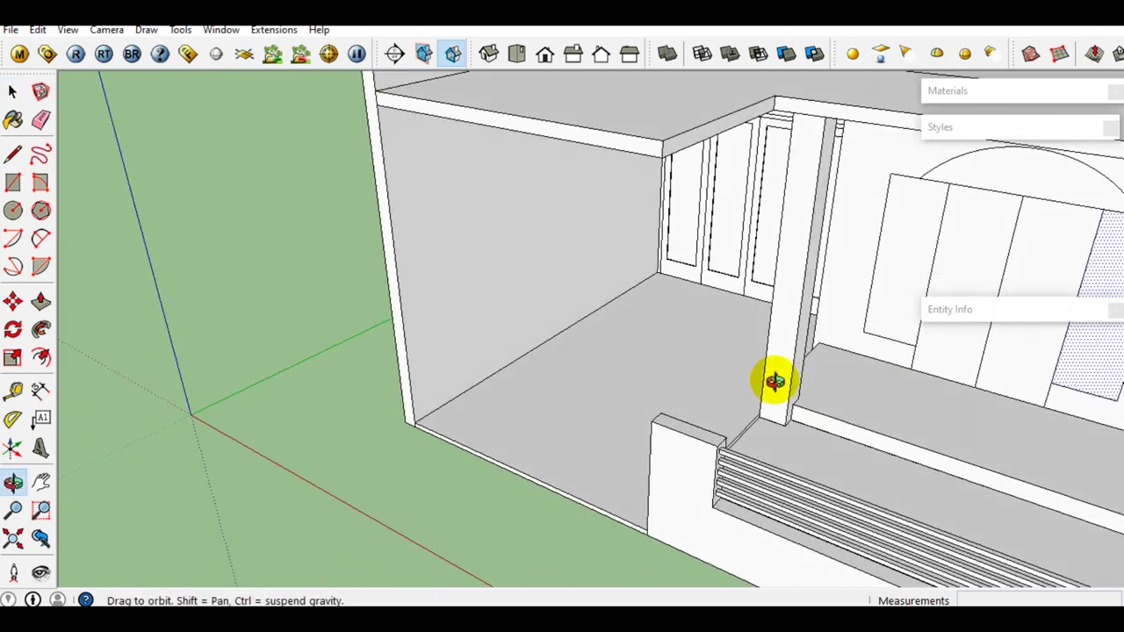
# Import the POTONGAN KUSEN DWG, bringing in 3 layers, 20 lines and 3 2D polylines
pyautogui.click(10, 29)
pyautogui.moveTo(41, 283)
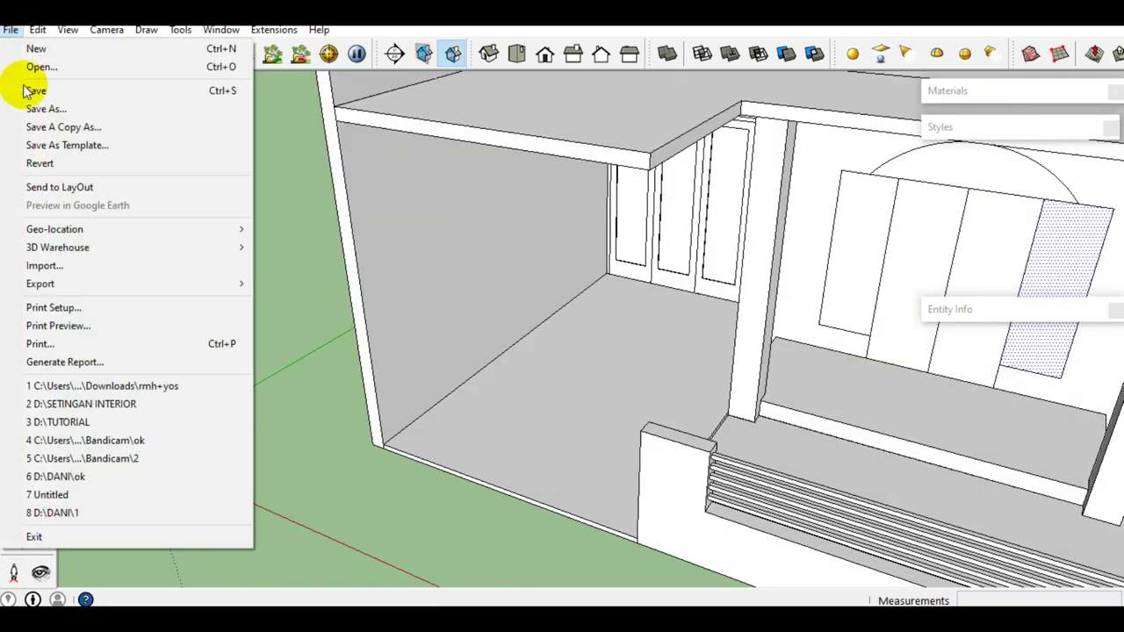
pyautogui.click(141, 266)
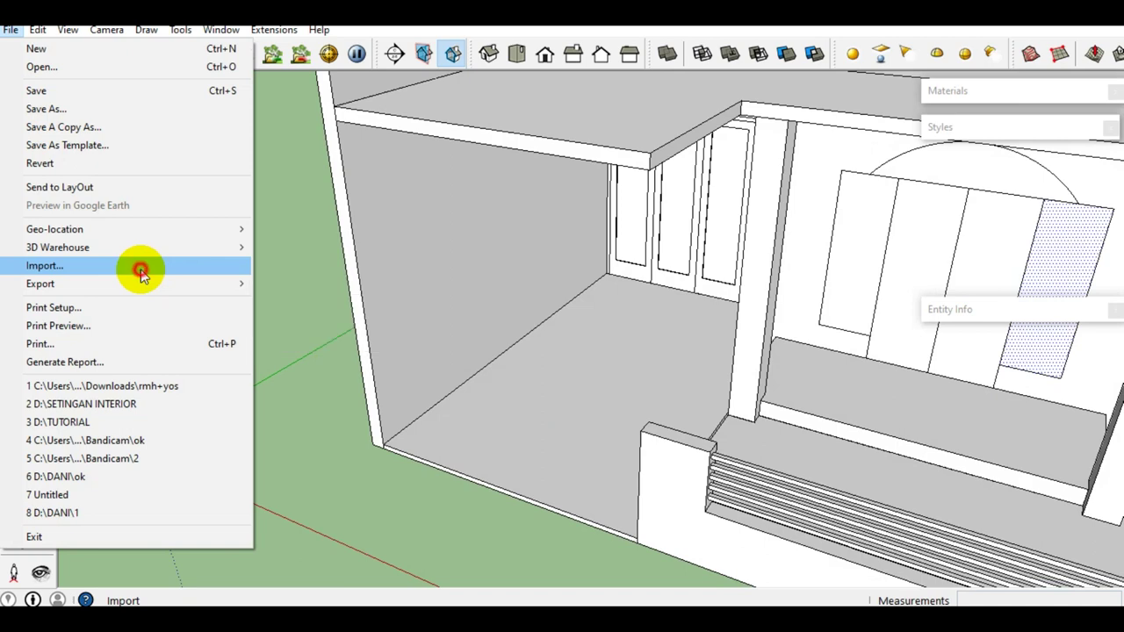
pyautogui.moveTo(708, 304); pyautogui.dragTo(702, 413)
pyautogui.click(481, 367)
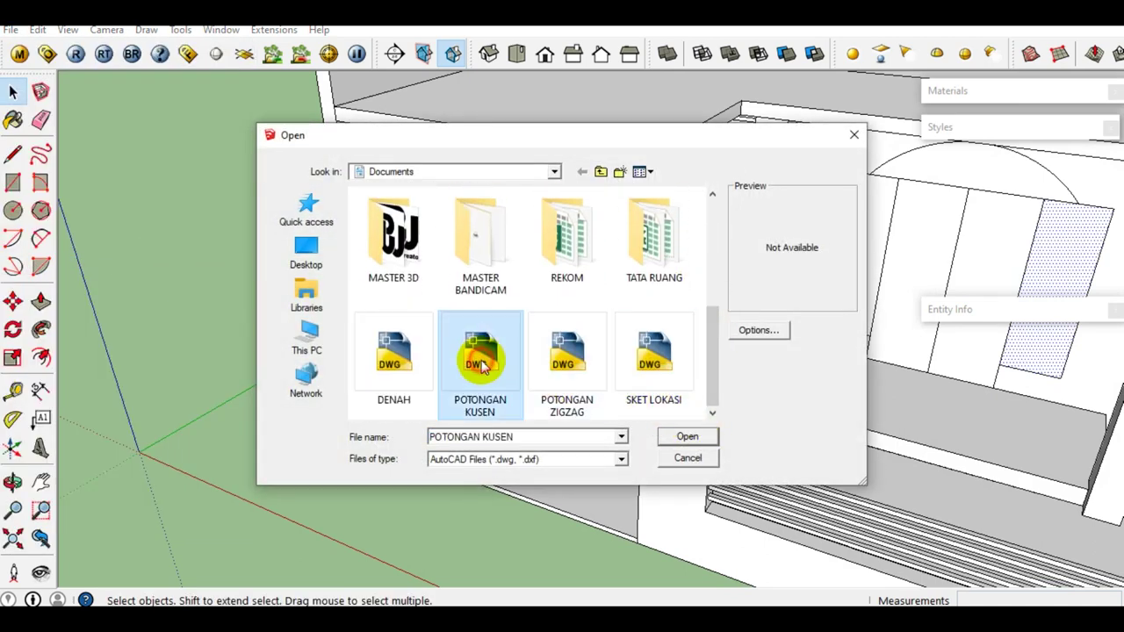
pyautogui.click(677, 439)
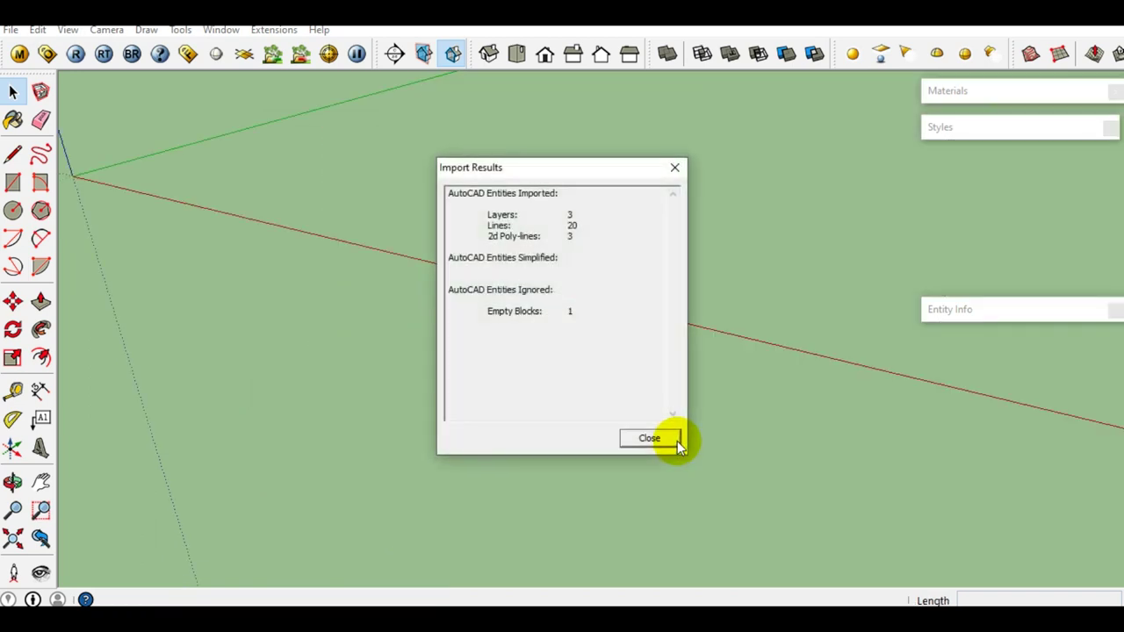
# Dismiss the import summary and frame the imported profile in view
pyautogui.click(646, 438)
pyautogui.moveTo(577, 406)
pyautogui.mouseDown(button='middle')
pyautogui.moveTo(549, 374)
pyautogui.moveTo(592, 452)
pyautogui.mouseUp(button='middle')
pyautogui.scroll(3, 495, 460)
pyautogui.moveTo(495, 460)
pyautogui.mouseDown(button='middle')
pyautogui.moveTo(464, 431)
pyautogui.moveTo(515, 509)
pyautogui.moveTo(342, 386)
pyautogui.moveTo(381, 401)
pyautogui.moveTo(254, 339)
pyautogui.moveTo(268, 359)
pyautogui.mouseUp(button='middle')
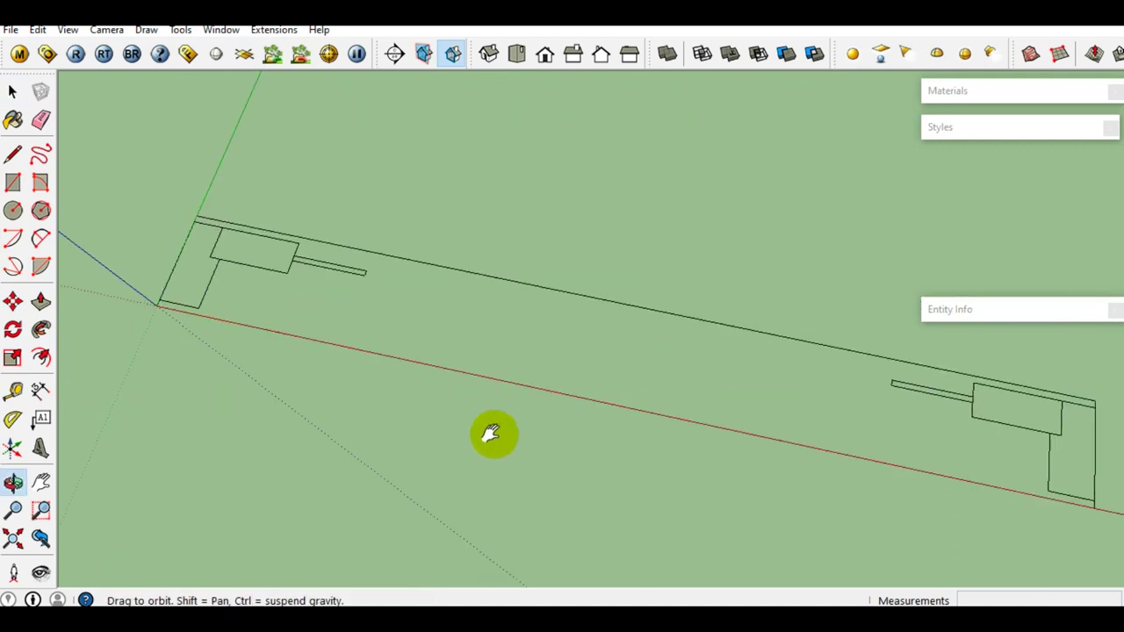
pyautogui.keyDown('shift'); pyautogui.moveTo(498, 416); pyautogui.dragTo(484, 472, button='middle'); pyautogui.keyUp('shift')
# Draw two adjoining test rectangle faces beside the profile with the Line tool
pyautogui.press('l')
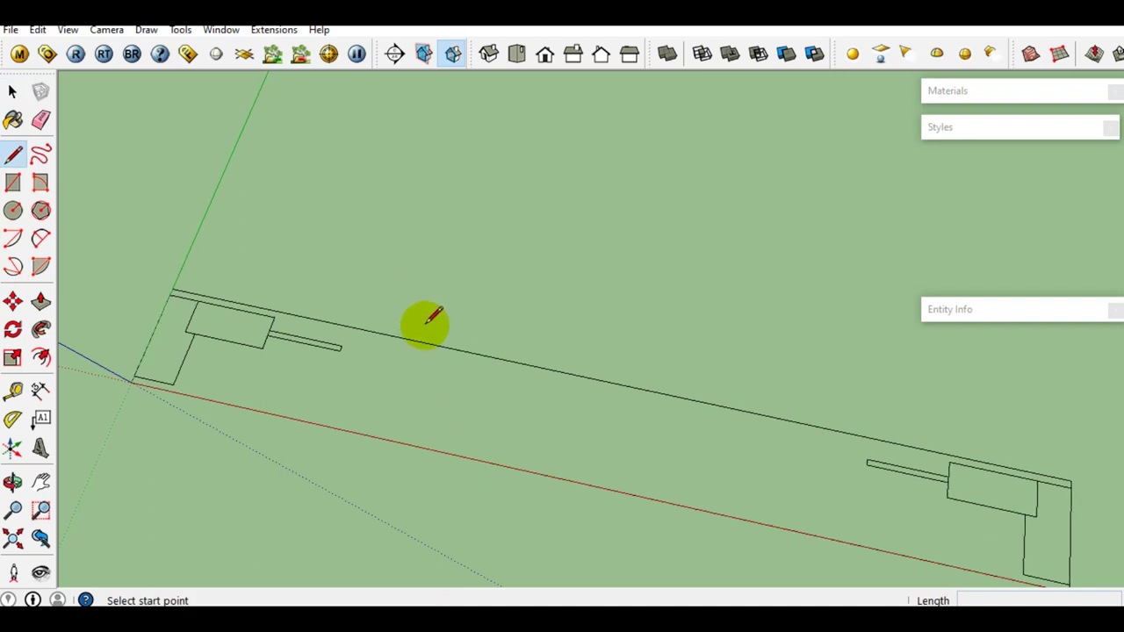
pyautogui.click(427, 321)
pyautogui.click(500, 246)
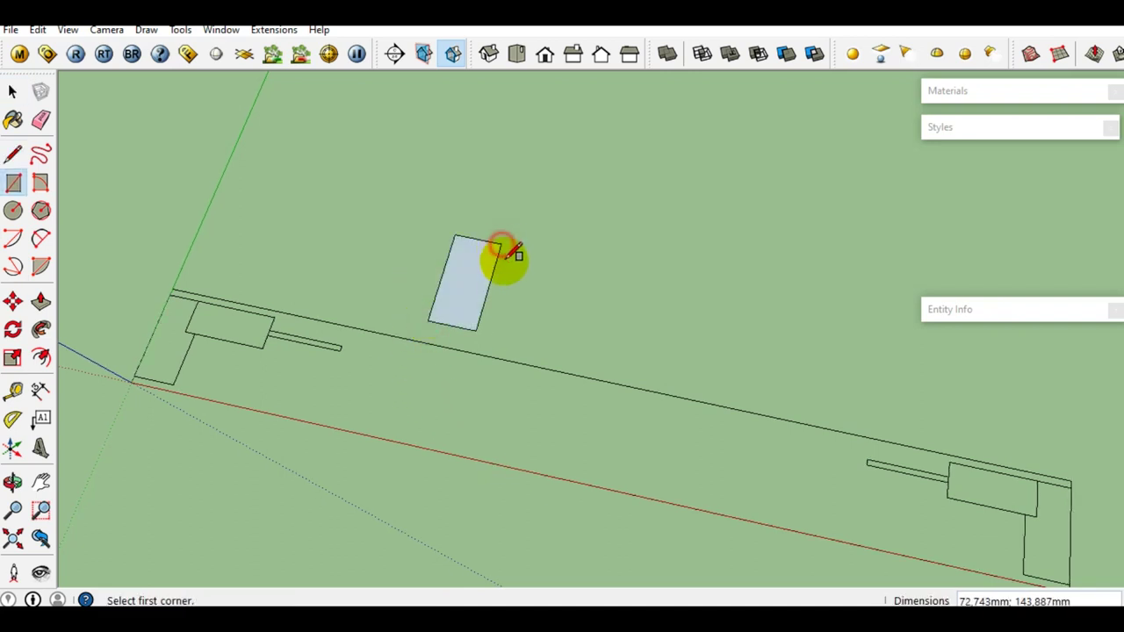
pyautogui.click(502, 246)
pyautogui.click(586, 296)
pyautogui.press('space')
pyautogui.scroll(2, 470, 266)
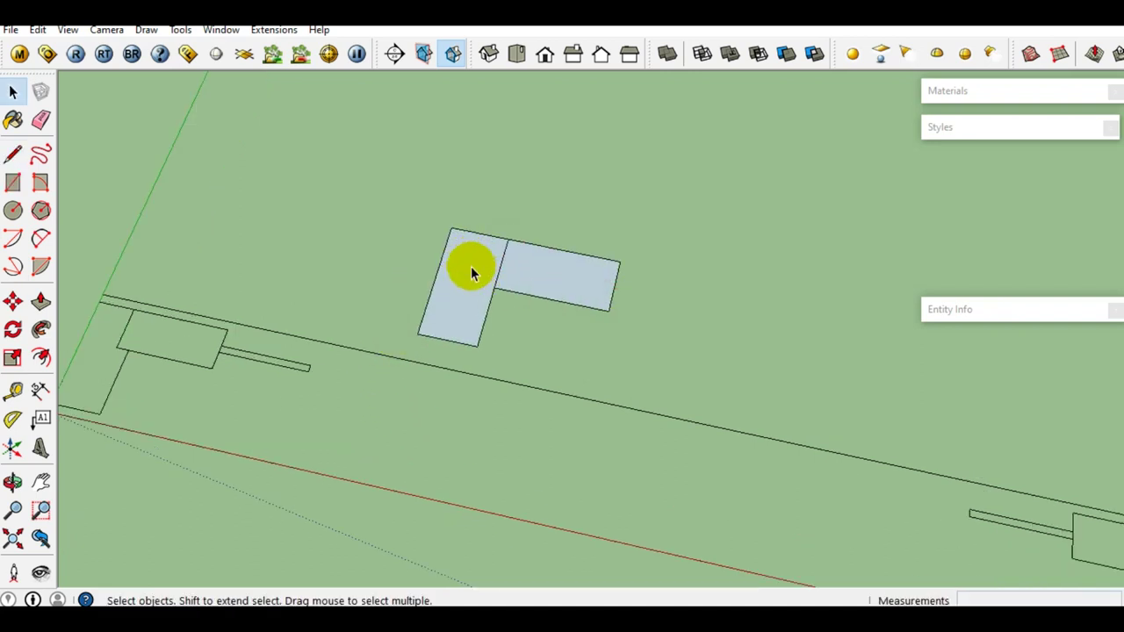
pyautogui.scroll(1, 470, 267)
pyautogui.press('r')
pyautogui.click(494, 292)
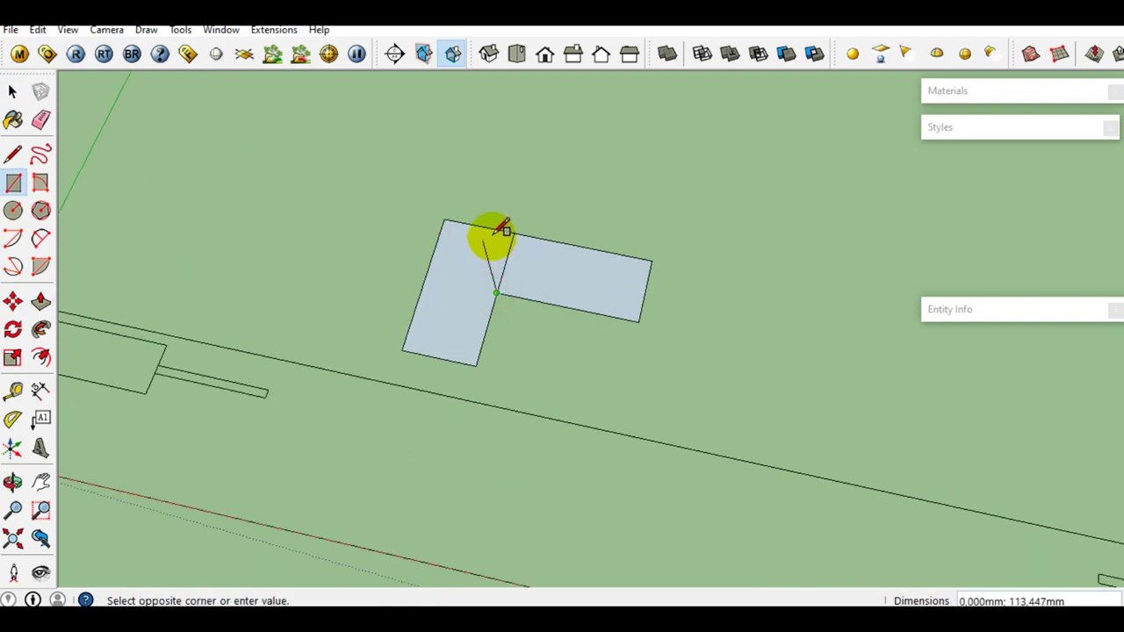
pyautogui.scroll(1, 492, 228)
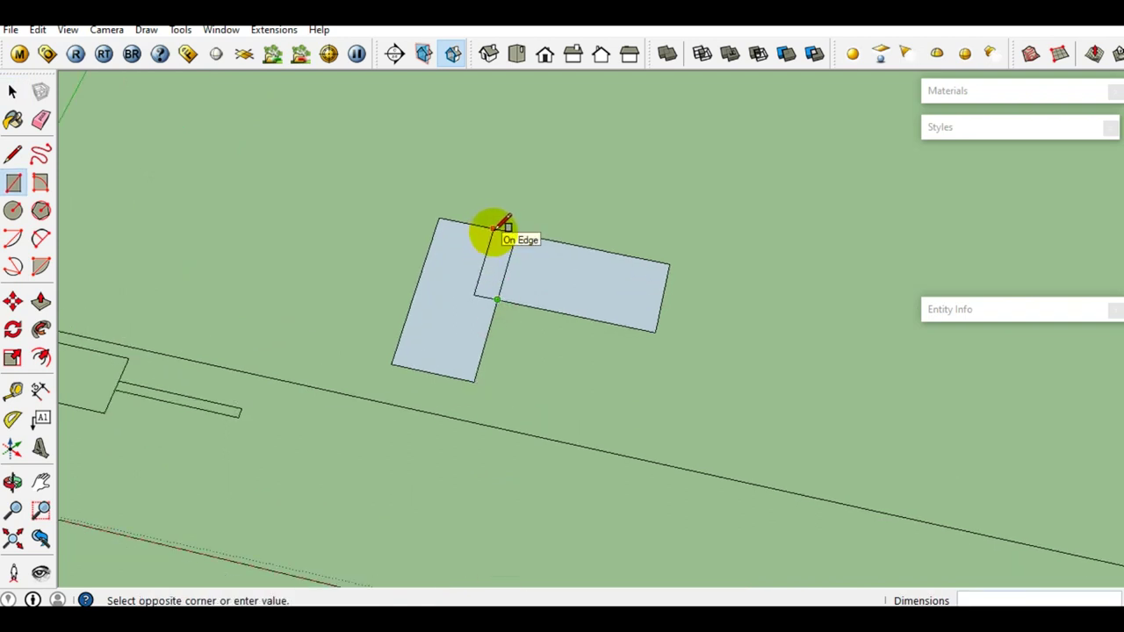
pyautogui.press('space')
# Delete the test L-shaped faces
pyautogui.press('e')
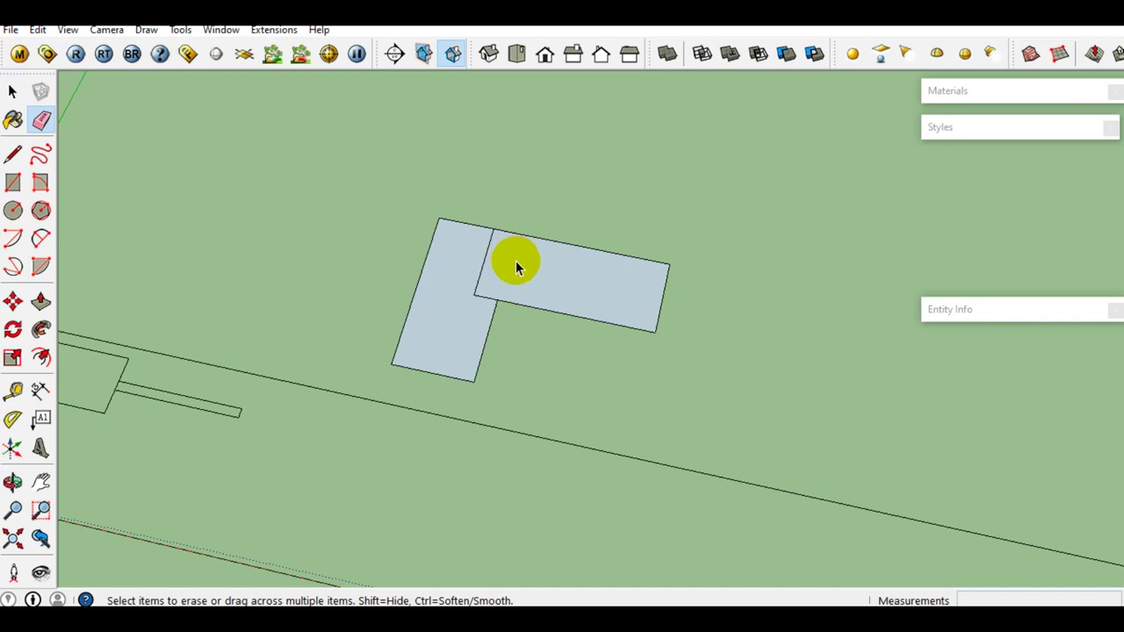
pyautogui.scroll(-1, 515, 266)
pyautogui.press('space')
pyautogui.click(544, 283)
pyautogui.scroll(-1, 514, 302)
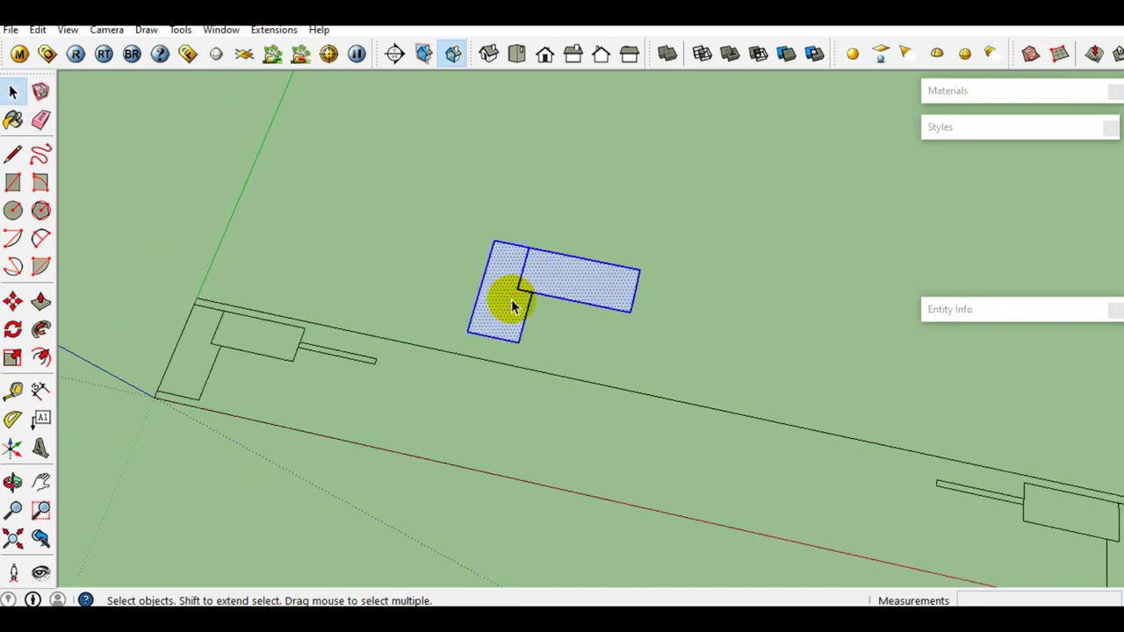
pyautogui.press('Delete')
# Orbit over to the building and paste the copied profile into the model
pyautogui.moveTo(512, 301)
pyautogui.mouseDown(button='middle')
pyautogui.moveTo(386, 301)
pyautogui.moveTo(357, 351)
pyautogui.moveTo(378, 351)
pyautogui.mouseUp(button='middle')
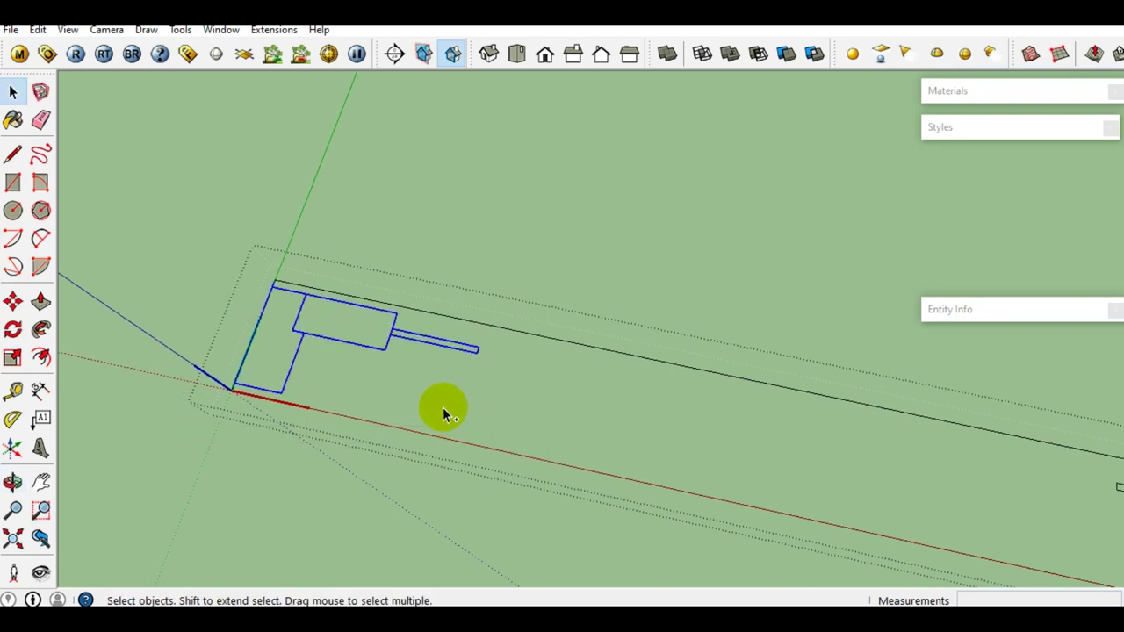
pyautogui.click(408, 397)
pyautogui.scroll(-2, 291, 365)
pyautogui.moveTo(291, 360)
pyautogui.mouseDown(button='middle')
pyautogui.moveTo(582, 358)
pyautogui.moveTo(557, 331)
pyautogui.moveTo(612, 302)
pyautogui.moveTo(720, 326)
pyautogui.moveTo(574, 333)
pyautogui.moveTo(817, 301)
pyautogui.moveTo(786, 291)
pyautogui.moveTo(728, 294)
pyautogui.moveTo(732, 301)
pyautogui.mouseUp(button='middle')
pyautogui.hotkey('ctrl', 'v')
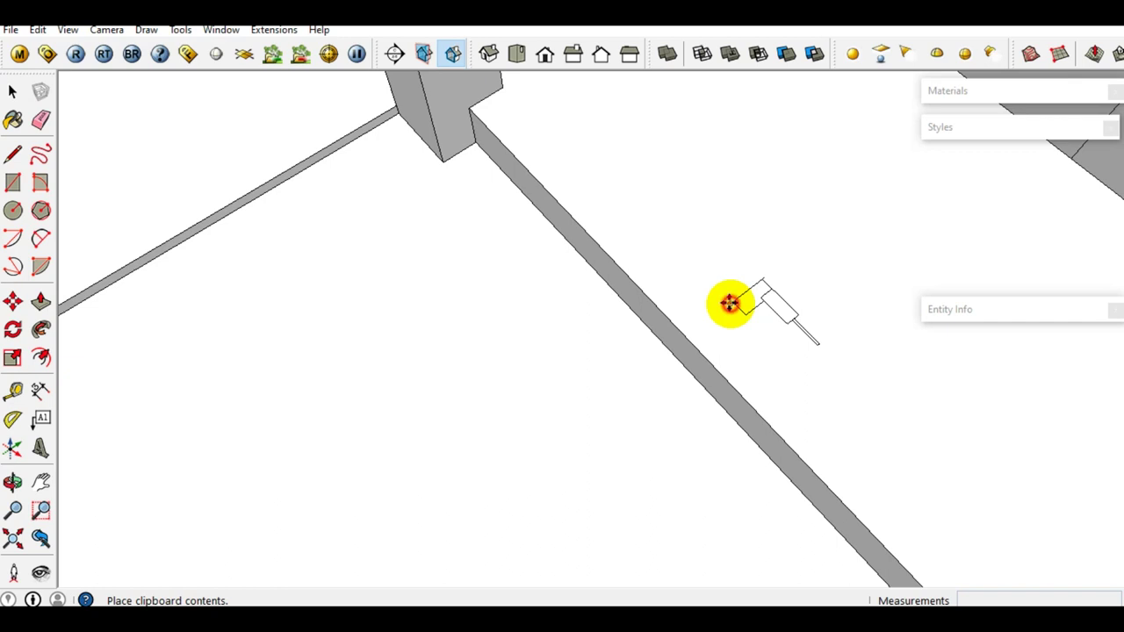
# Place the pasted profile beside the post and close the left leg's outline into a face
pyautogui.click(729, 302)
pyautogui.moveTo(802, 368)
pyautogui.mouseDown(button='middle')
pyautogui.moveTo(953, 363)
pyautogui.moveTo(793, 389)
pyautogui.moveTo(678, 349)
pyautogui.moveTo(711, 351)
pyautogui.moveTo(619, 346)
pyautogui.moveTo(621, 359)
pyautogui.moveTo(533, 389)
pyautogui.mouseUp(button='middle')
pyautogui.scroll(2, 697, 361)
pyautogui.press('l')
pyautogui.scroll(2, 538, 379)
pyautogui.keyDown('shift'); pyautogui.moveTo(545, 432); pyautogui.dragTo(459, 381, button='middle'); pyautogui.keyUp('shift')
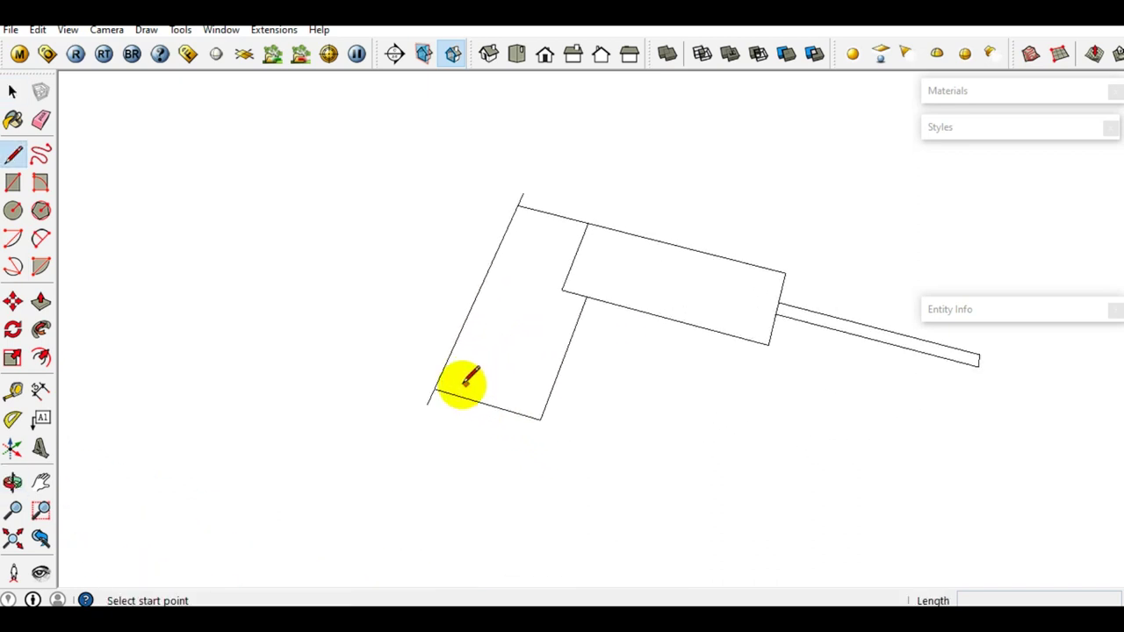
pyautogui.scroll(1, 431, 389)
pyautogui.click(426, 390)
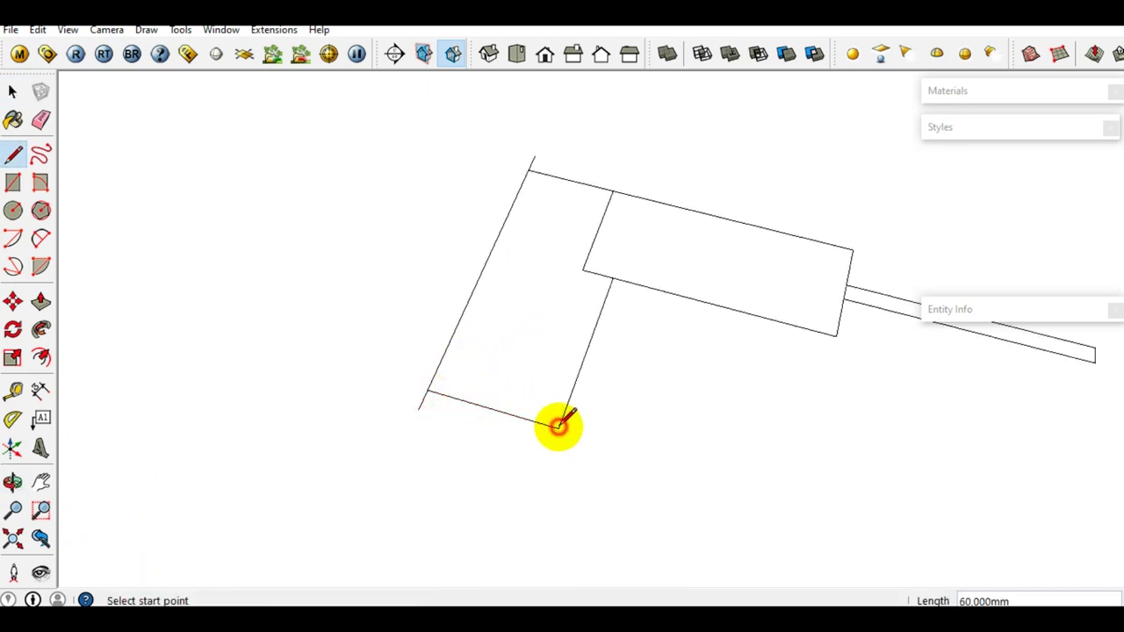
pyautogui.press('space')
pyautogui.click(517, 344)
pyautogui.scroll(-1, 547, 369)
pyautogui.scroll(-1, 513, 389)
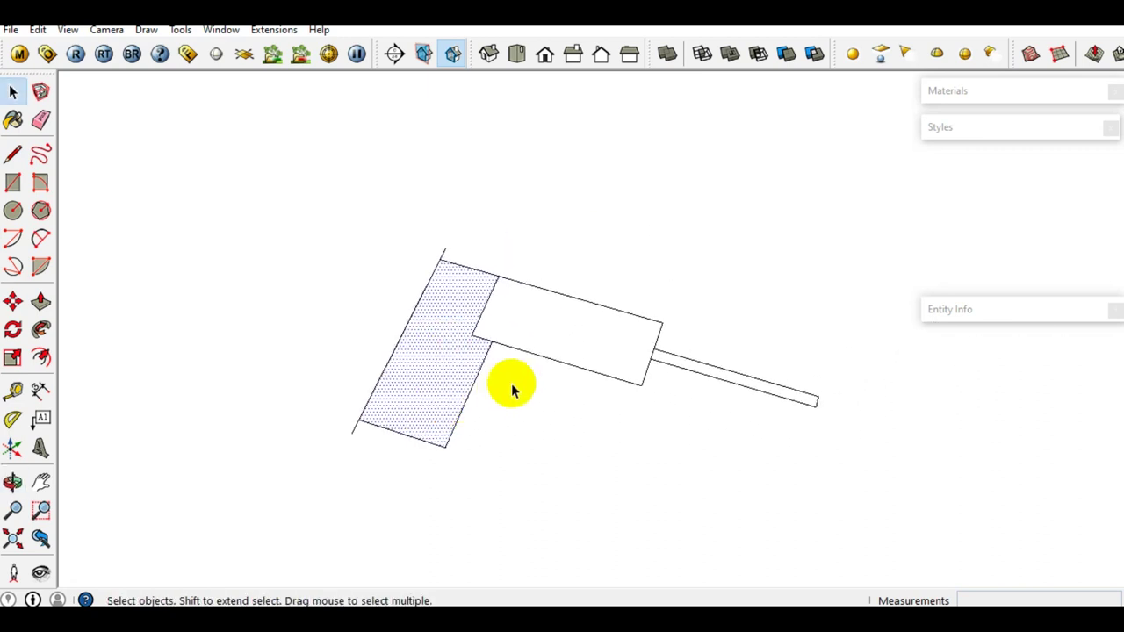
# Draw a line from the inner corner to split off the block face
pyautogui.press('l')
pyautogui.scroll(1, 517, 377)
pyautogui.scroll(1, 514, 365)
pyautogui.click(476, 325)
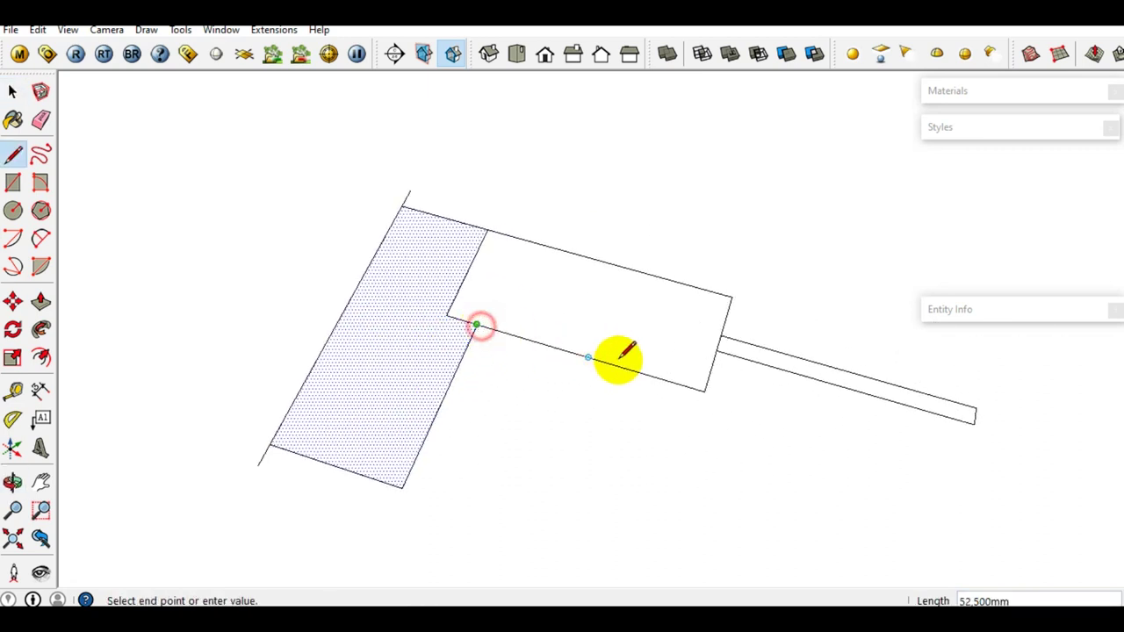
pyautogui.click(705, 391)
pyautogui.press('space')
pyautogui.click(615, 342)
# Erase the stray edge at the narrow strip's junction
pyautogui.moveTo(592, 346); pyautogui.dragTo(527, 360, button='middle')
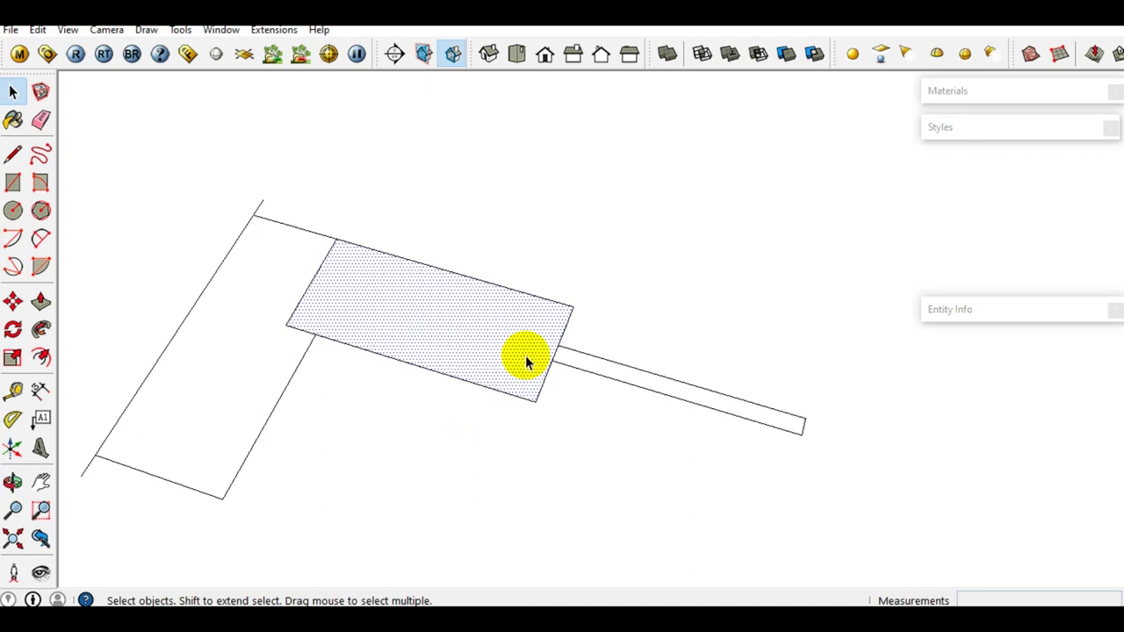
pyautogui.scroll(1, 536, 355)
pyautogui.press('l')
pyautogui.scroll(1, 550, 351)
pyautogui.click(562, 352)
pyautogui.press('space')
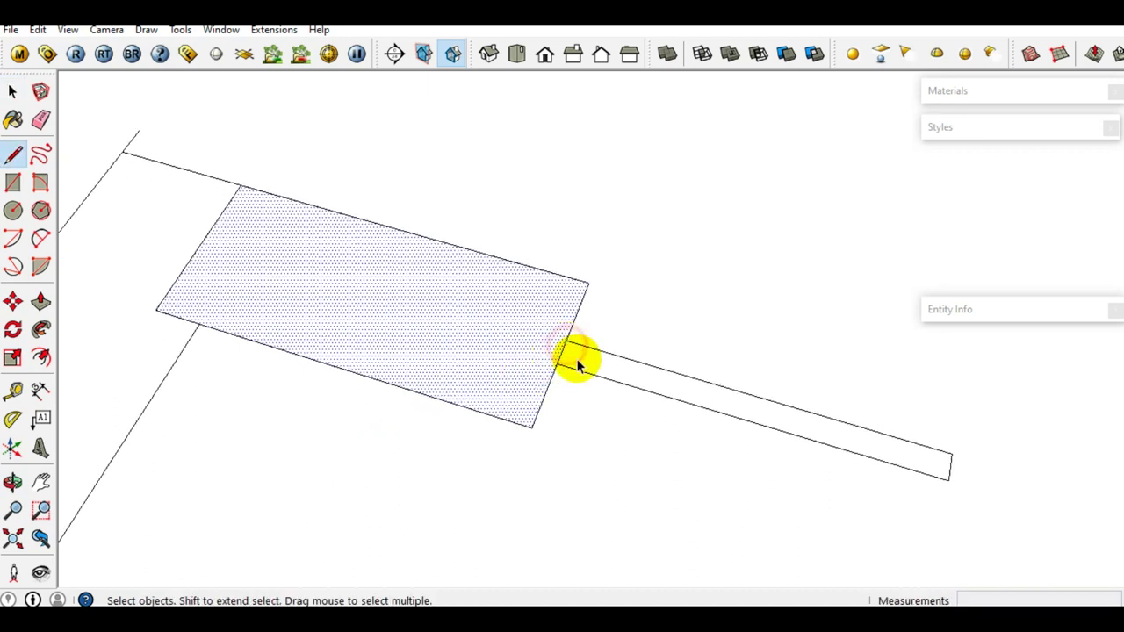
pyautogui.click(575, 359)
pyautogui.press('e')
pyautogui.scroll(1, 571, 354)
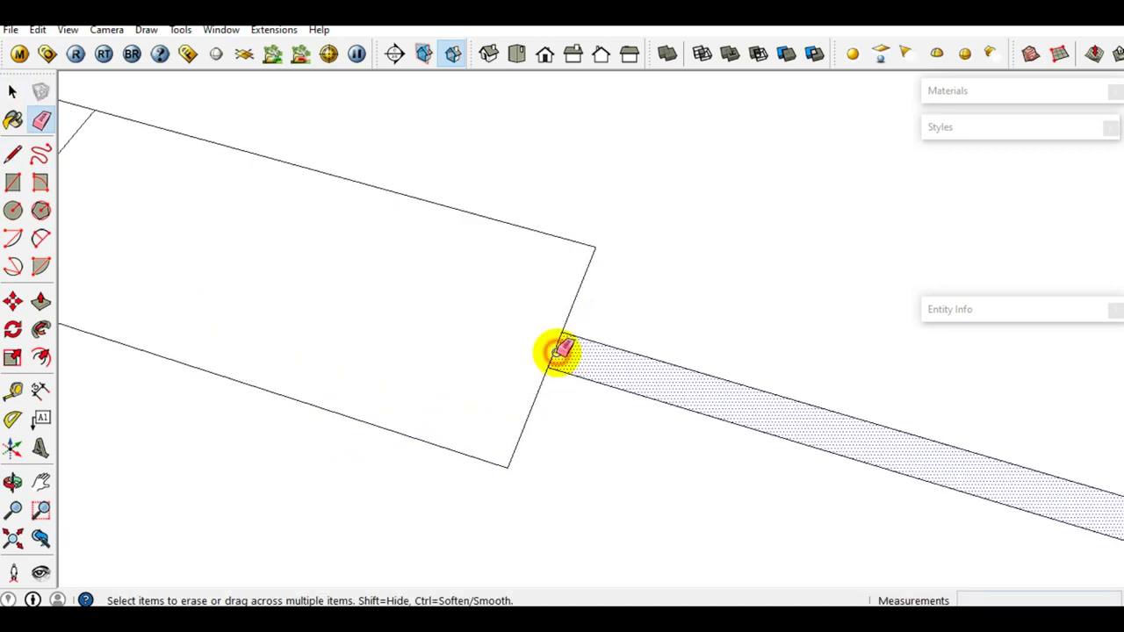
pyautogui.click(559, 351)
pyautogui.scroll(1, 558, 350)
pyautogui.press('space')
# Window-select the whole L-shaped profile and pick it up as a Ctrl-Move copy
pyautogui.scroll(-3, 614, 360)
pyautogui.scroll(-2, 658, 386)
pyautogui.scroll(-1, 703, 431)
pyautogui.scroll(-1, 559, 389)
pyautogui.moveTo(401, 271); pyautogui.dragTo(693, 474)
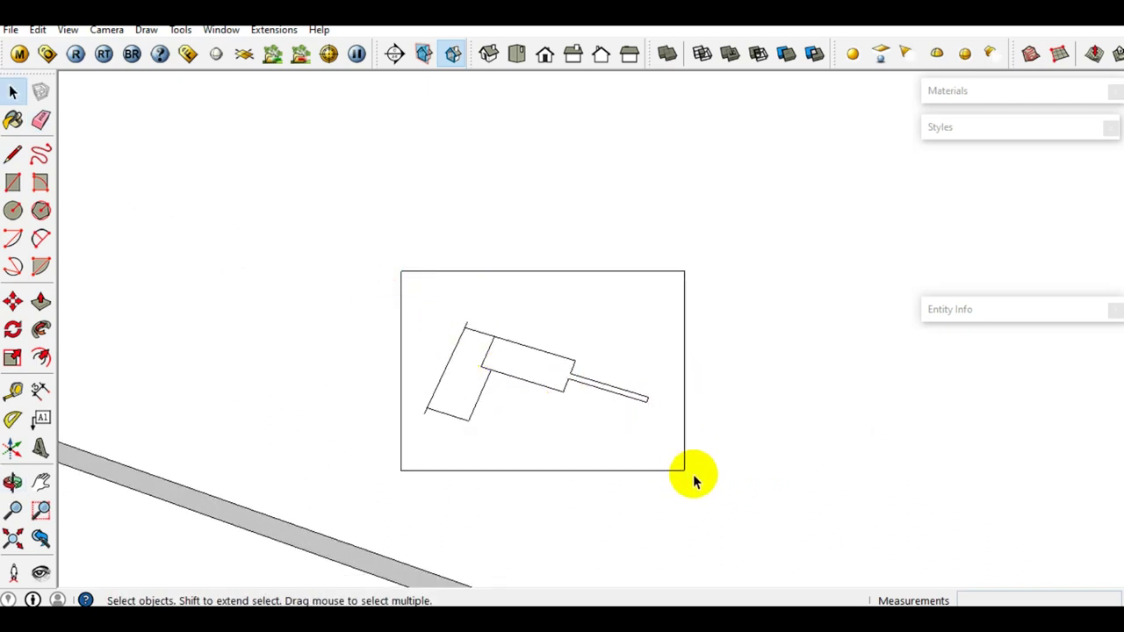
pyautogui.moveTo(650, 447)
pyautogui.mouseDown(button='middle')
pyautogui.moveTo(499, 392)
pyautogui.moveTo(509, 437)
pyautogui.mouseUp(button='middle')
pyautogui.press('m')
pyautogui.scroll(2, 527, 264)
pyautogui.moveTo(527, 249); pyautogui.dragTo(509, 446, button='middle')
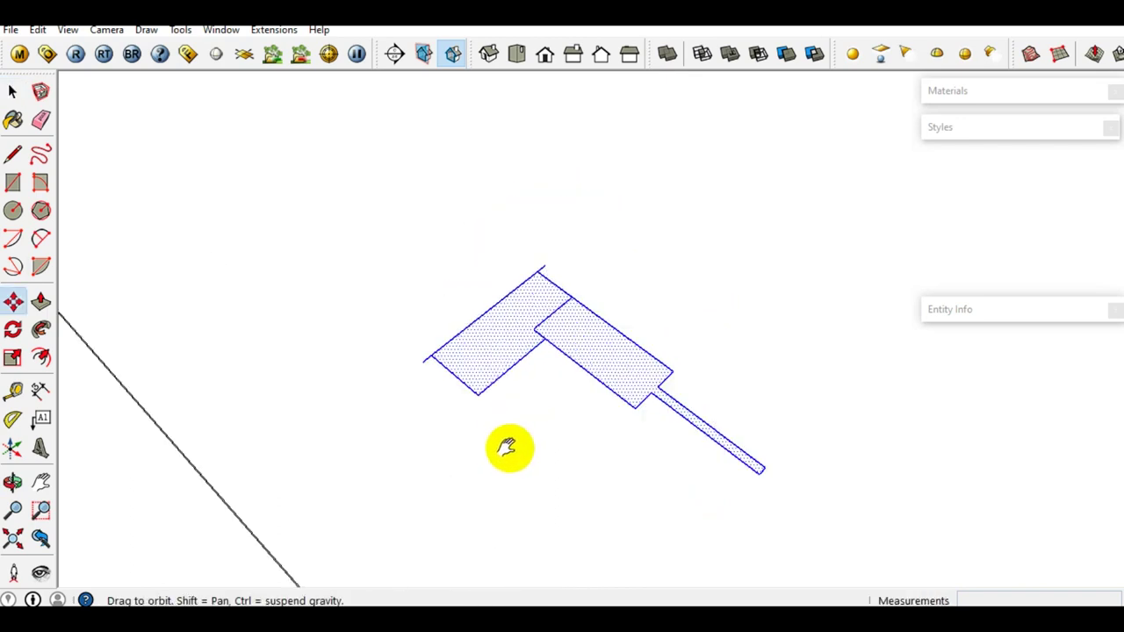
pyautogui.scroll(2, 535, 376)
pyautogui.scroll(2, 519, 328)
pyautogui.click(512, 331)
pyautogui.press('ctrl')
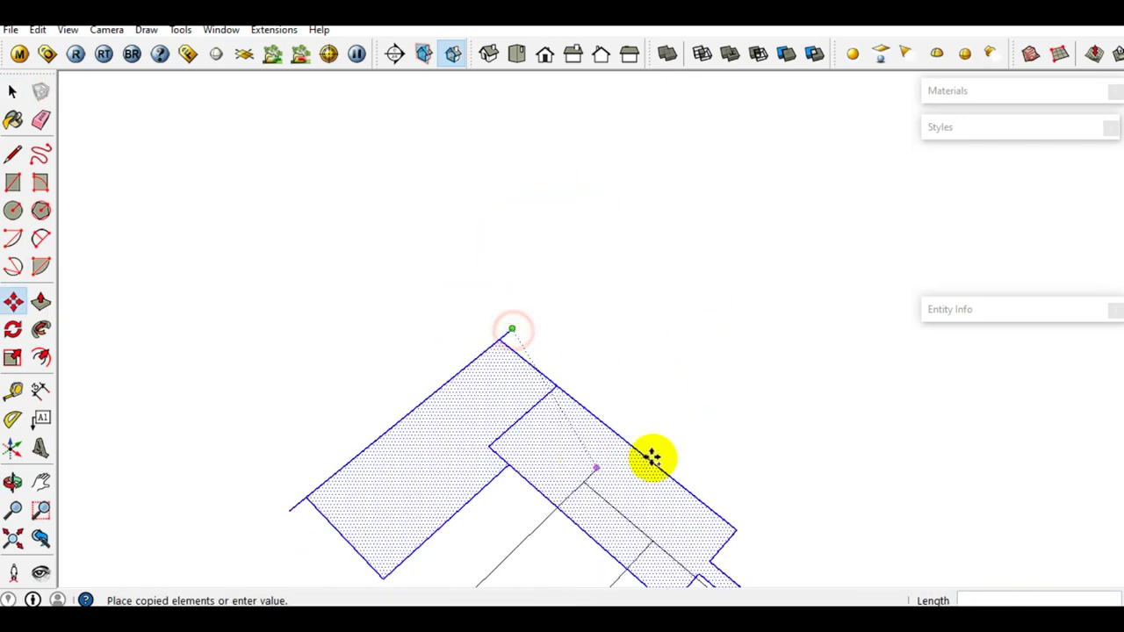
# Drop the copied profile at the wall corner and clear its selection
pyautogui.scroll(-4, 650, 456)
pyautogui.moveTo(760, 369)
pyautogui.mouseDown(button='middle')
pyautogui.moveTo(839, 345)
pyautogui.moveTo(793, 479)
pyautogui.moveTo(599, 231)
pyautogui.moveTo(600, 422)
pyautogui.moveTo(625, 444)
pyautogui.moveTo(364, 263)
pyautogui.moveTo(333, 258)
pyautogui.moveTo(325, 313)
pyautogui.moveTo(362, 350)
pyautogui.mouseUp(button='middle')
pyautogui.click(333, 258)
pyautogui.press('space')
pyautogui.press('e')
pyautogui.scroll(2, 321, 255)
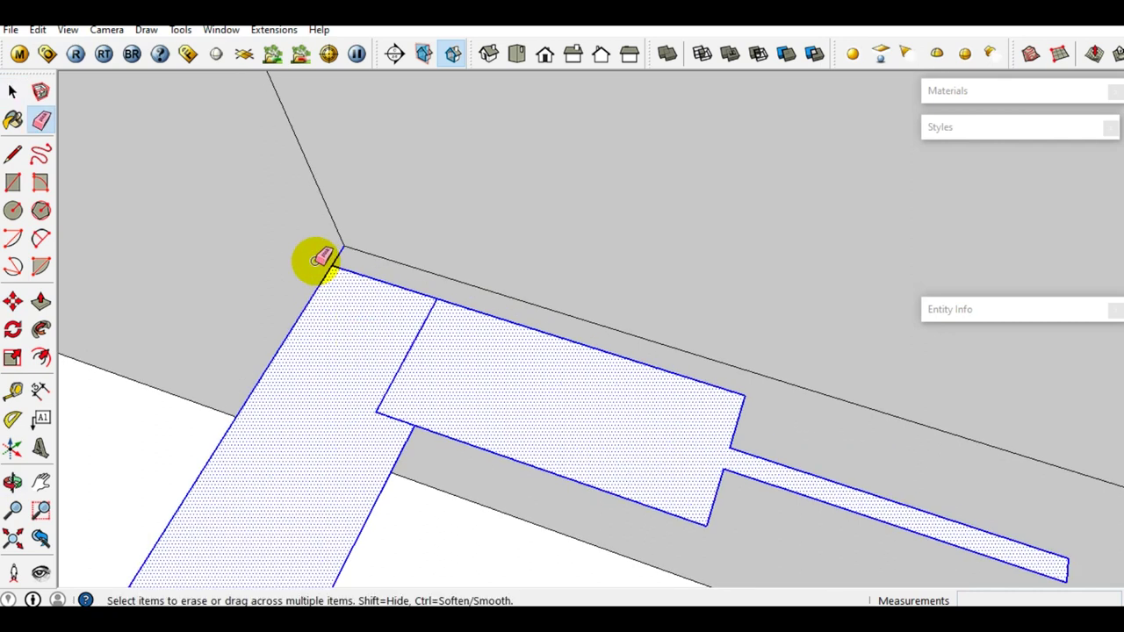
pyautogui.scroll(1, 350, 253)
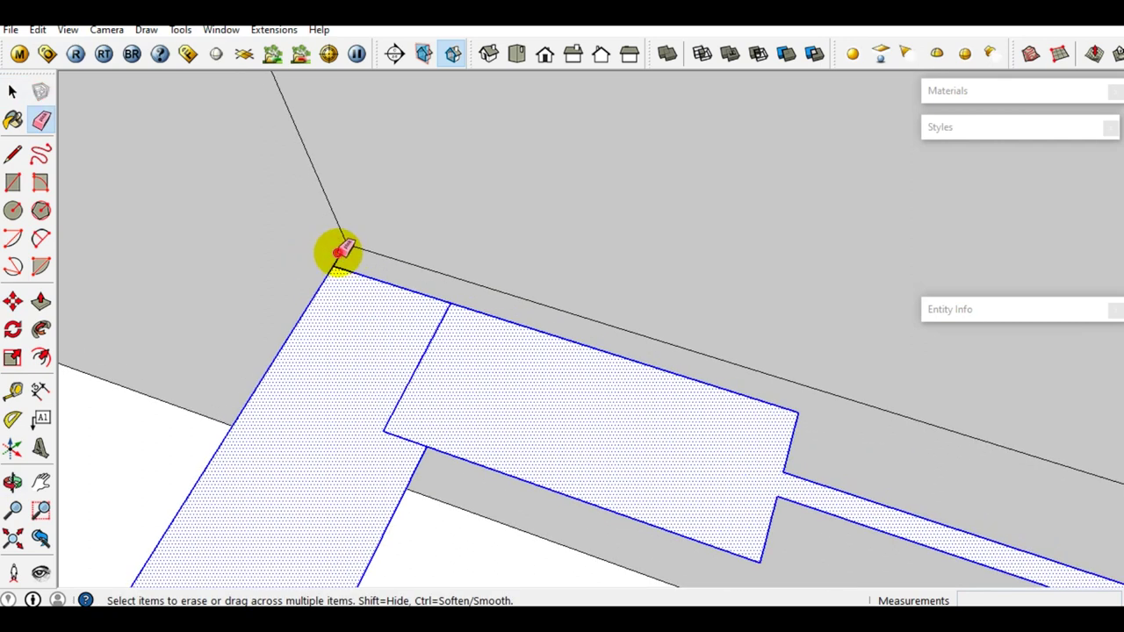
pyautogui.press('Escape')
# Shorten the copy's wider block by moving its end face along the red axis
pyautogui.moveTo(352, 314)
pyautogui.mouseDown(button='middle')
pyautogui.moveTo(409, 296)
pyautogui.moveTo(254, 430)
pyautogui.moveTo(507, 350)
pyautogui.moveTo(575, 358)
pyautogui.moveTo(677, 447)
pyautogui.mouseUp(button='middle')
pyautogui.press('space')
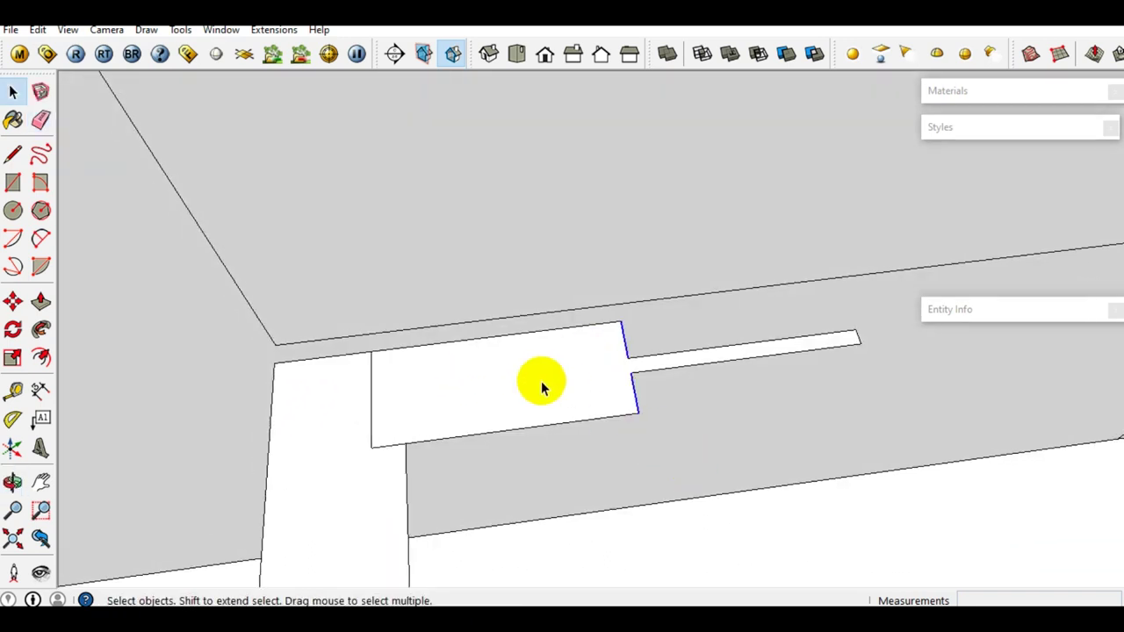
pyautogui.moveTo(542, 381); pyautogui.dragTo(547, 383, button='middle')
pyautogui.press('m')
pyautogui.click(622, 378)
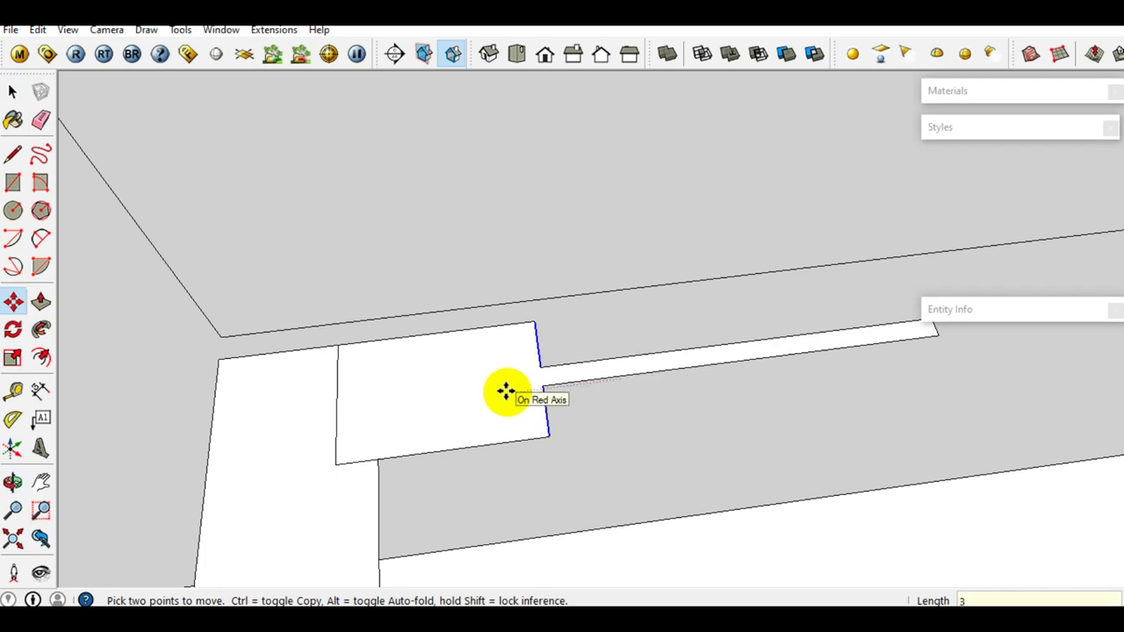
pyautogui.press('space')
# Shorten the thin strip by 30 mm by moving its end face along red
pyautogui.moveTo(509, 396); pyautogui.dragTo(900, 338, button='middle')
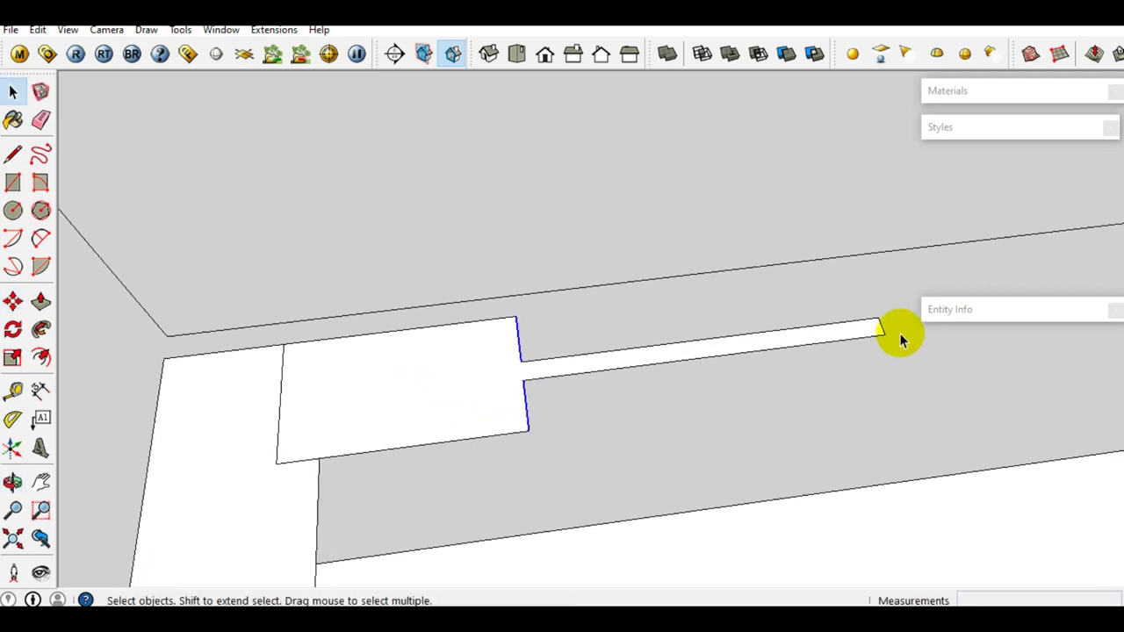
pyautogui.press('m')
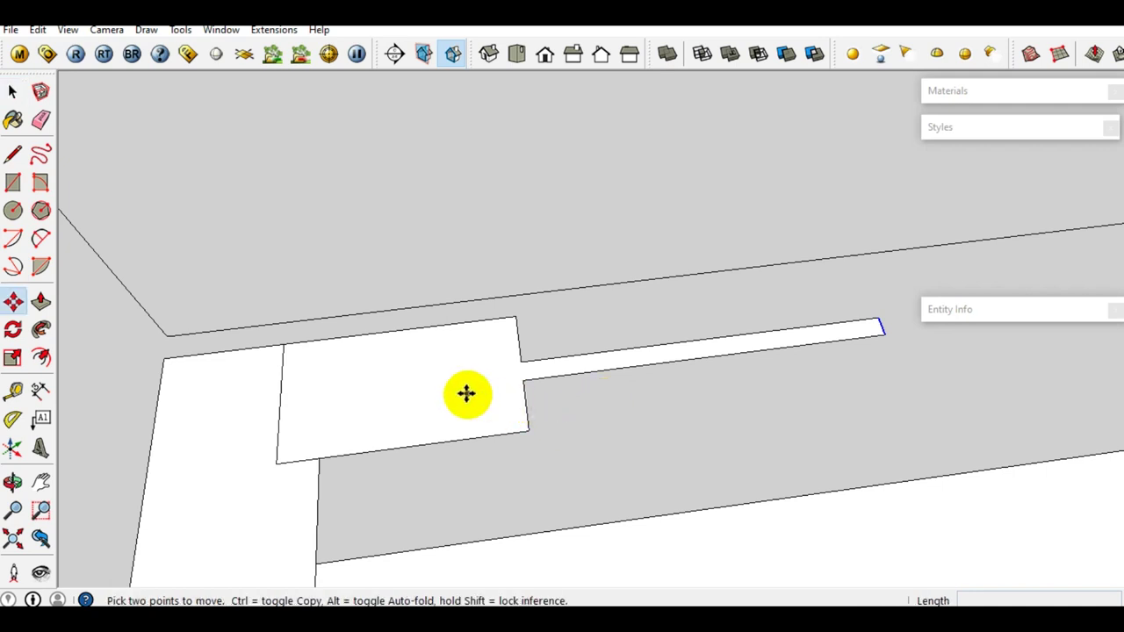
pyautogui.click(483, 393)
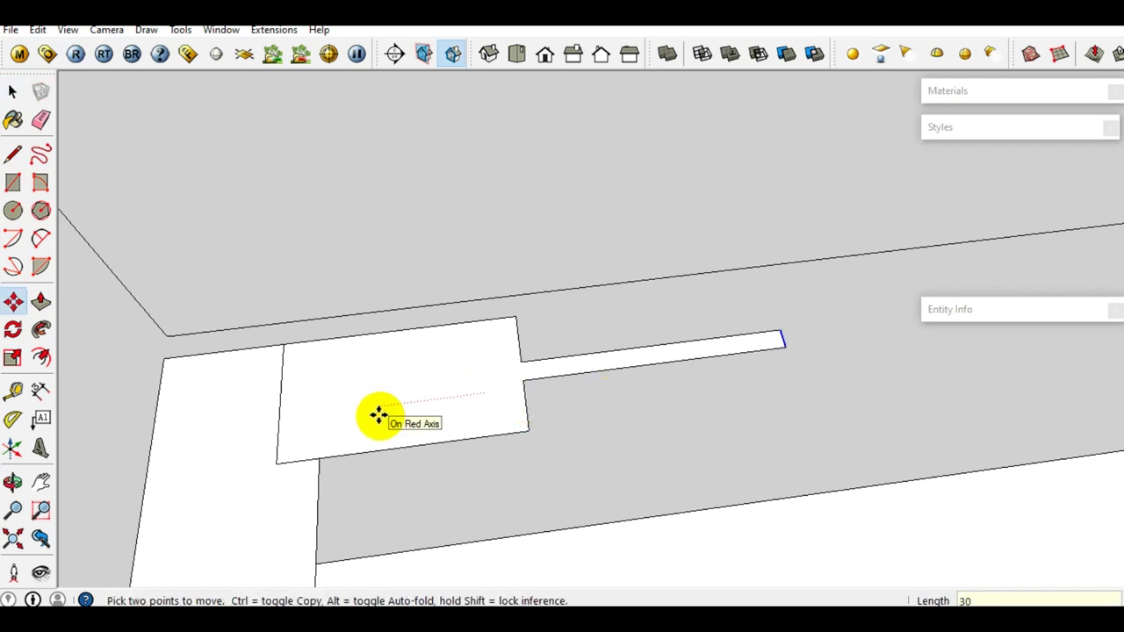
pyautogui.press('space')
pyautogui.moveTo(401, 417)
pyautogui.mouseDown(button='middle')
pyautogui.moveTo(233, 371)
pyautogui.moveTo(367, 338)
pyautogui.moveTo(489, 273)
pyautogui.moveTo(489, 339)
pyautogui.moveTo(594, 339)
pyautogui.moveTo(602, 394)
pyautogui.moveTo(583, 391)
pyautogui.mouseUp(button='middle')
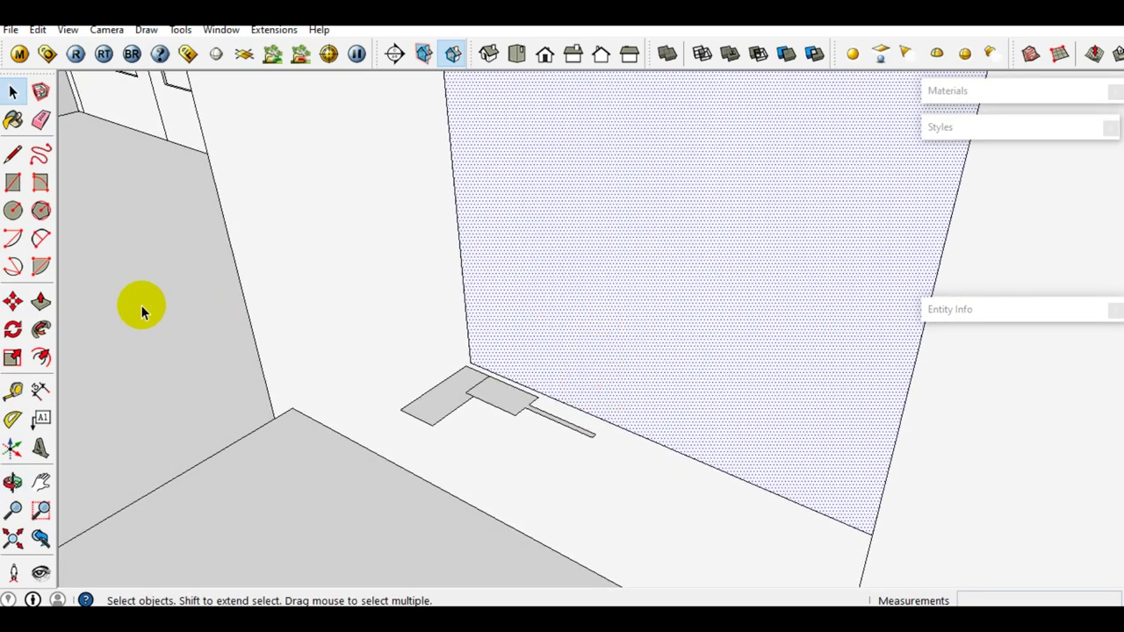
# Push/Pull the profile face by the last distance to extrude the U-shaped frame
pyautogui.click(41, 329)
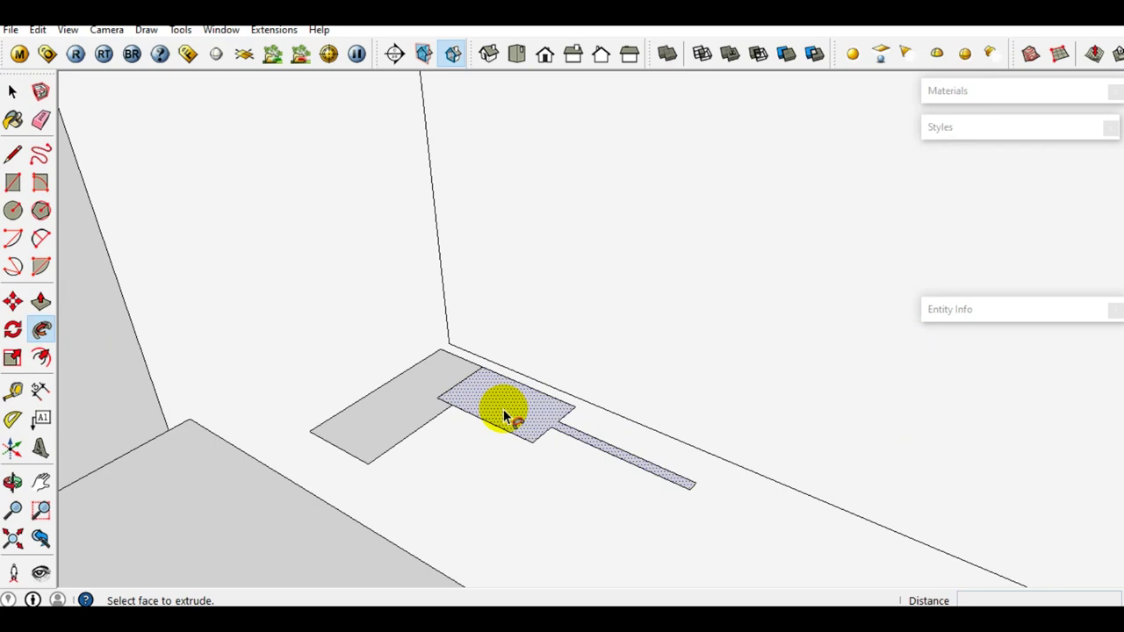
pyautogui.doubleClick(503, 409)
pyautogui.scroll(2, 512, 402)
pyautogui.press('space')
pyautogui.scroll(-2, 570, 372)
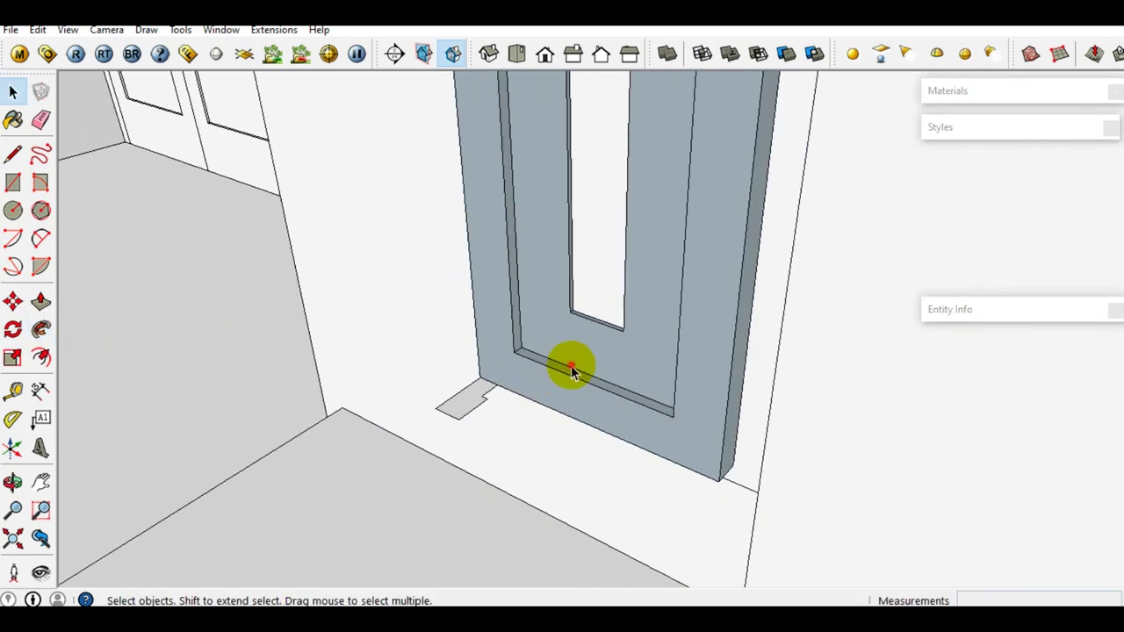
pyautogui.moveTo(580, 365)
pyautogui.mouseDown(button='middle')
pyautogui.moveTo(634, 386)
pyautogui.moveTo(612, 389)
pyautogui.mouseUp(button='middle')
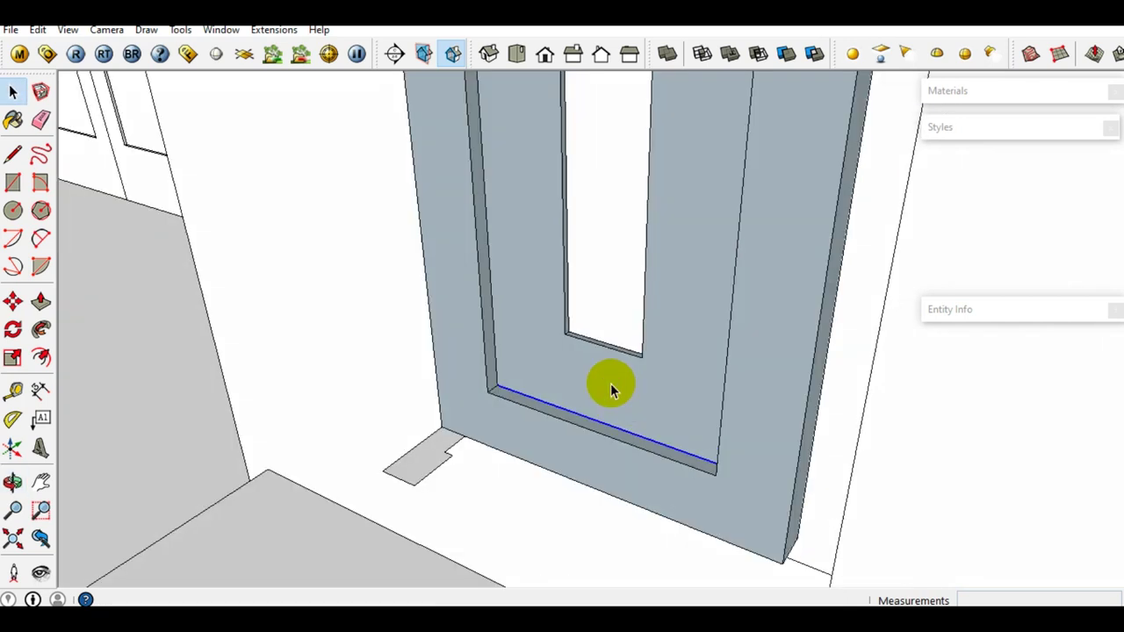
# Group the extruded frame and reverse all its faces inside the group
pyautogui.tripleClick(612, 389)
pyautogui.rightClick(612, 389)
pyautogui.click(682, 262)
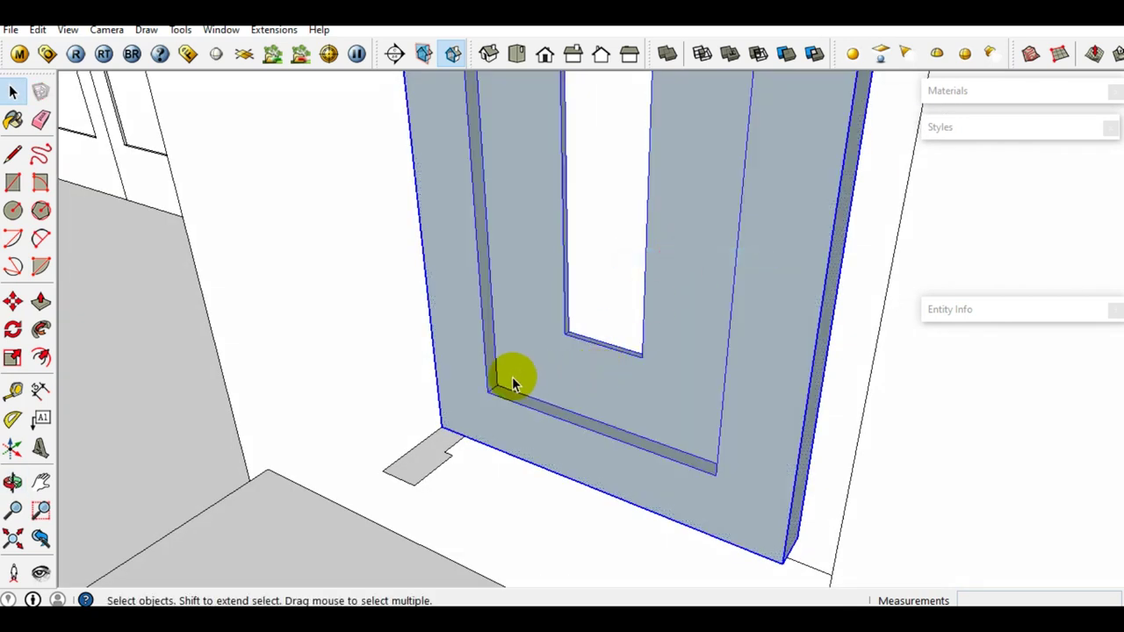
pyautogui.doubleClick(546, 371)
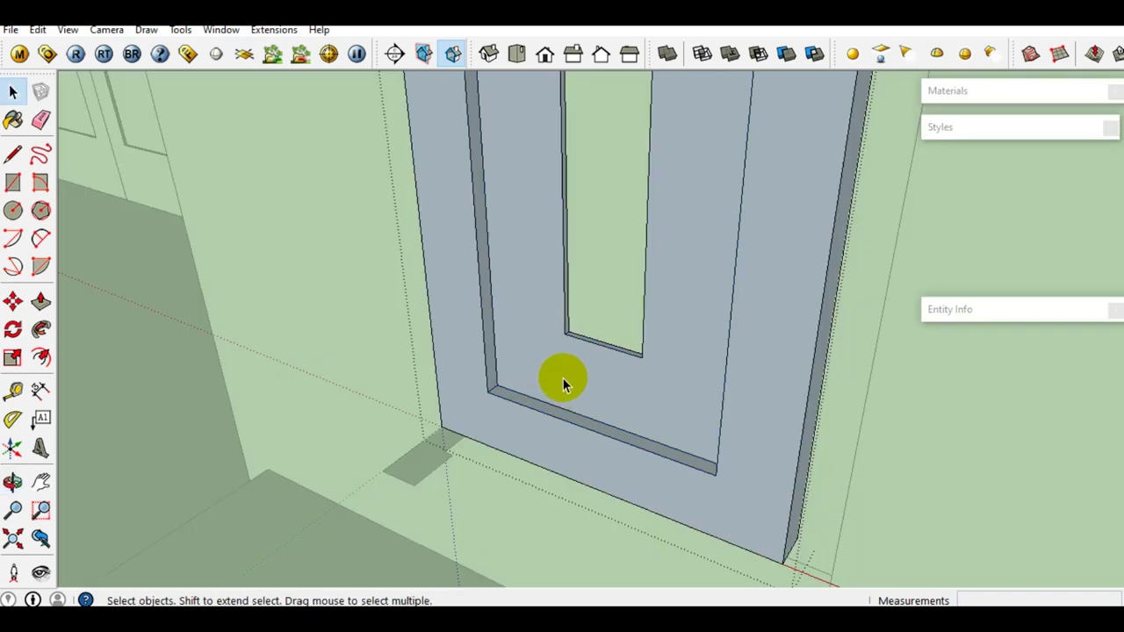
pyautogui.tripleClick(563, 379)
pyautogui.rightClick(563, 381)
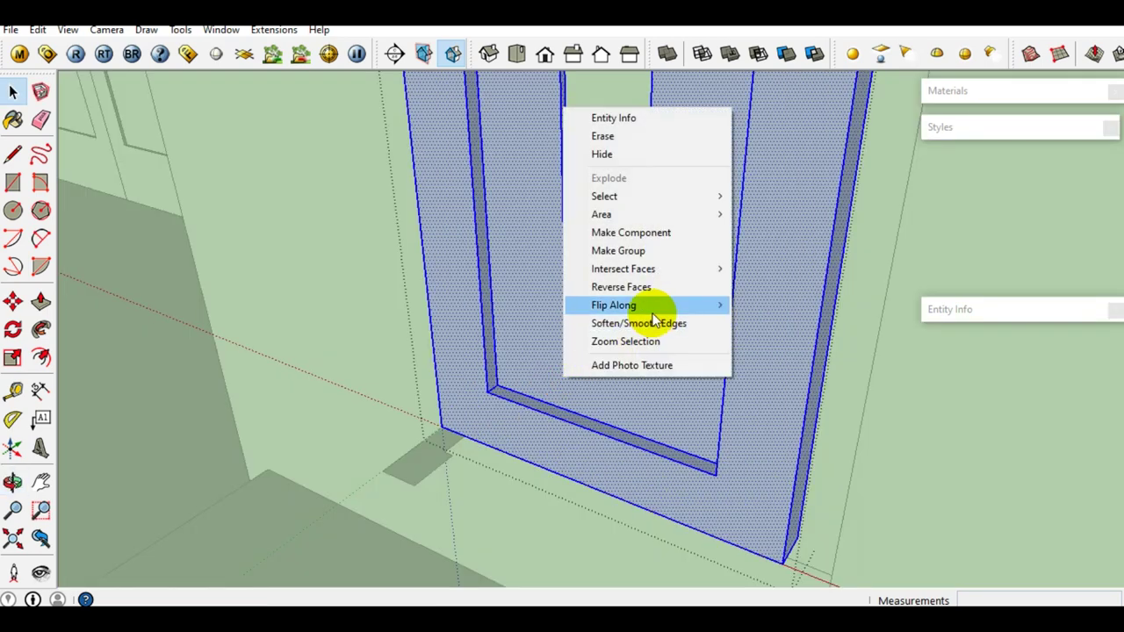
pyautogui.click(653, 287)
# Select the inner recessed face and zoom in on the inner U corner
pyautogui.click(595, 368)
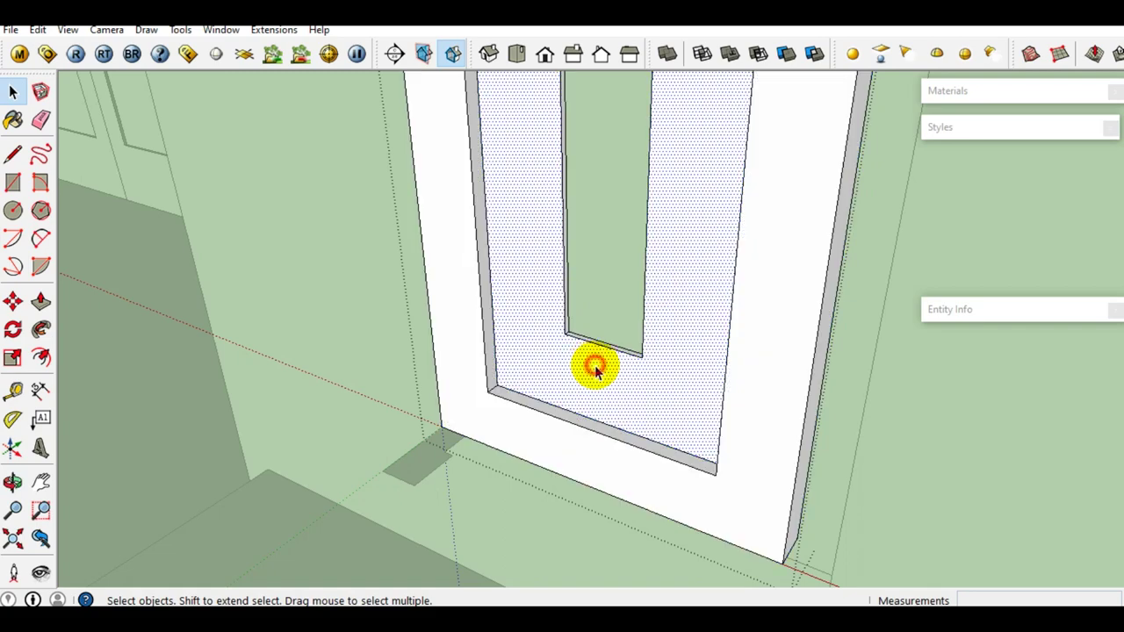
pyautogui.moveTo(606, 377); pyautogui.dragTo(644, 419, button='middle')
pyautogui.scroll(3, 612, 384)
pyautogui.scroll(2, 559, 435)
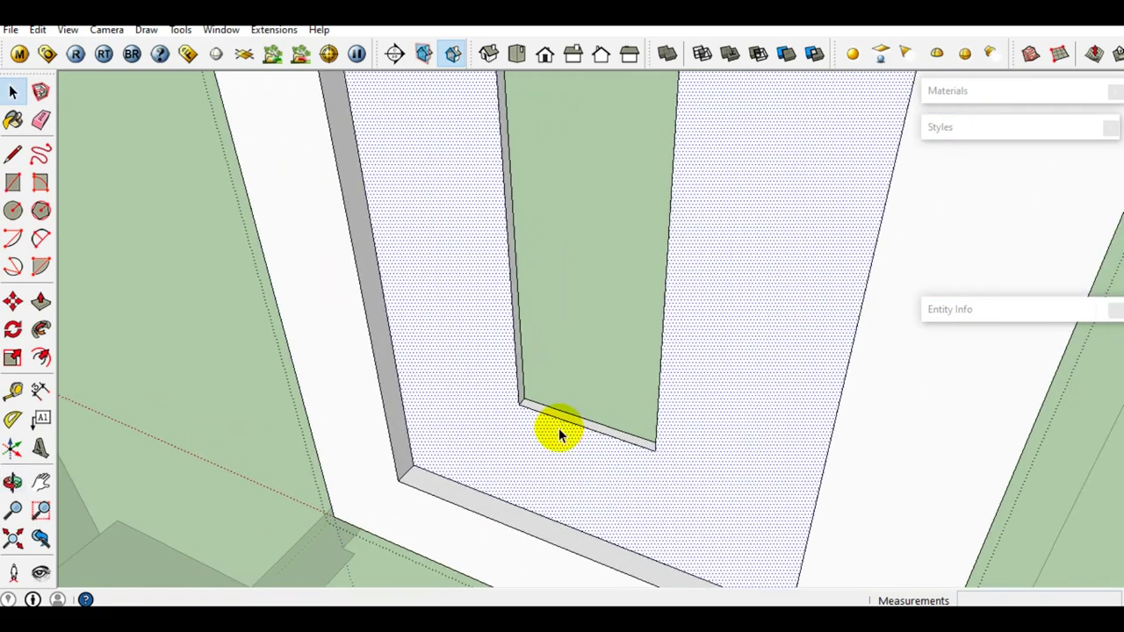
pyautogui.moveTo(559, 434); pyautogui.dragTo(500, 396, button='middle')
pyautogui.scroll(2, 483, 393)
pyautogui.scroll(1, 447, 398)
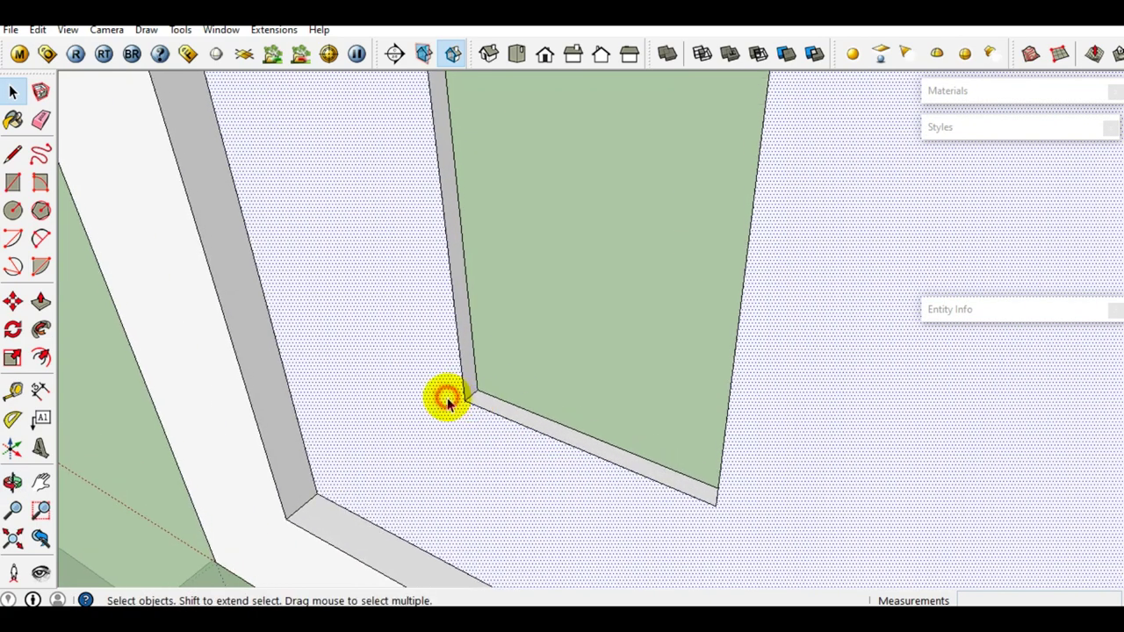
# Paint the back face and wall-thickness strips with Translucent_Glass_Gray
pyautogui.press('b')
pyautogui.click(941, 279)
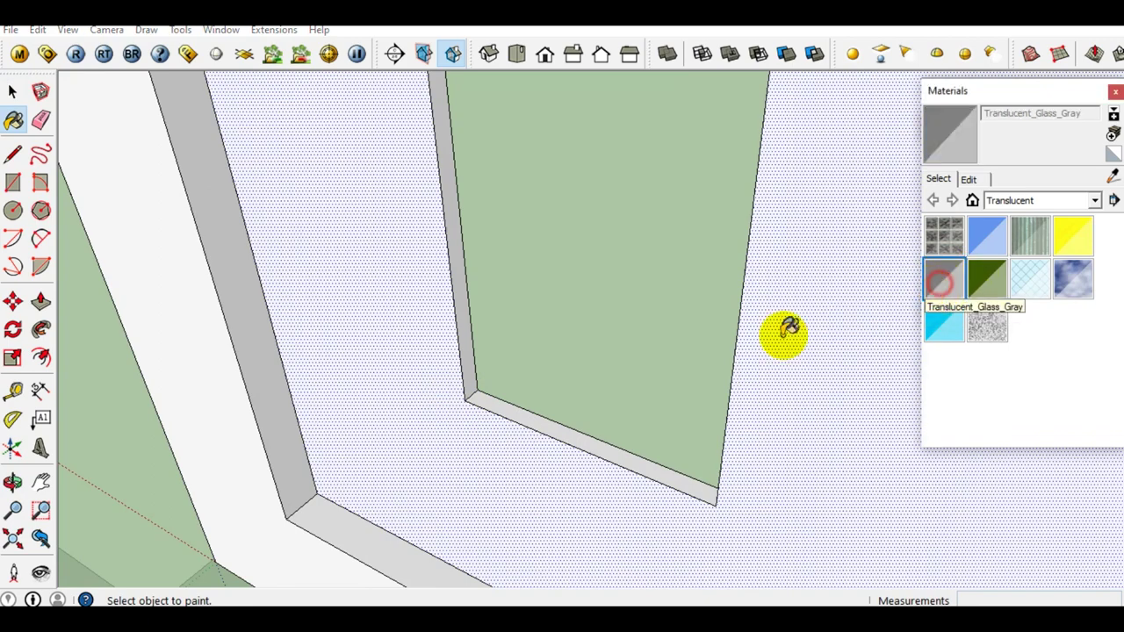
pyautogui.click(418, 408)
pyautogui.scroll(2, 461, 391)
pyautogui.click(475, 372)
pyautogui.click(490, 394)
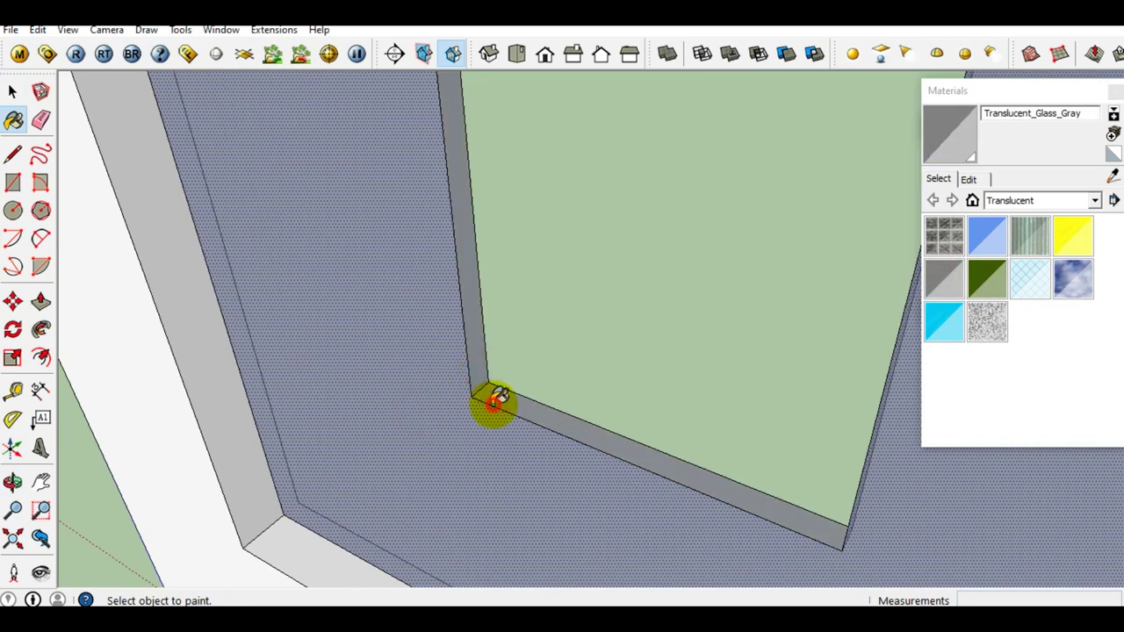
pyautogui.scroll(1, 497, 399)
pyautogui.scroll(-1, 497, 396)
pyautogui.moveTo(494, 394)
pyautogui.mouseDown(button='middle')
pyautogui.moveTo(377, 466)
pyautogui.moveTo(499, 371)
pyautogui.moveTo(284, 403)
pyautogui.moveTo(579, 369)
pyautogui.moveTo(673, 379)
pyautogui.moveTo(537, 376)
pyautogui.moveTo(467, 327)
pyautogui.mouseUp(button='middle')
pyautogui.click(564, 356)
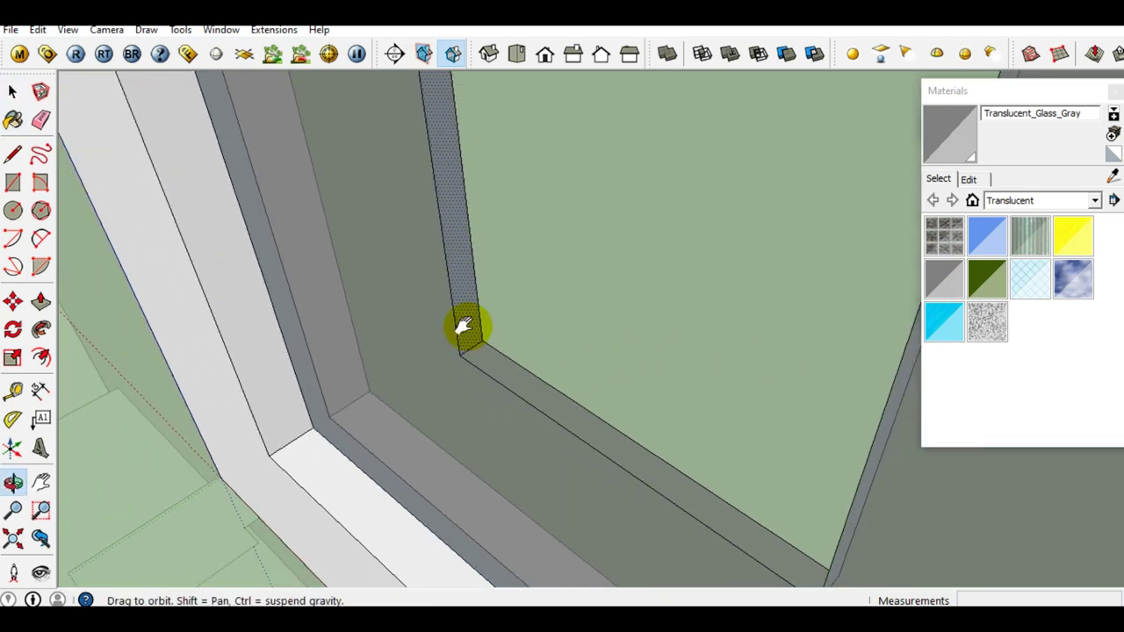
# Pull the narrow strip face outward with Push/Pull
pyautogui.press('p')
pyautogui.click(468, 329)
pyautogui.moveTo(477, 331)
pyautogui.mouseDown(button='middle')
pyautogui.moveTo(685, 381)
pyautogui.moveTo(725, 331)
pyautogui.moveTo(527, 386)
pyautogui.mouseUp(button='middle')
pyautogui.press('space')
# Move the translucent glass face slightly back into the frame
pyautogui.click(404, 446)
pyautogui.click(404, 445)
pyautogui.scroll(2, 308, 501)
pyautogui.moveTo(307, 502); pyautogui.dragTo(302, 527, button='middle')
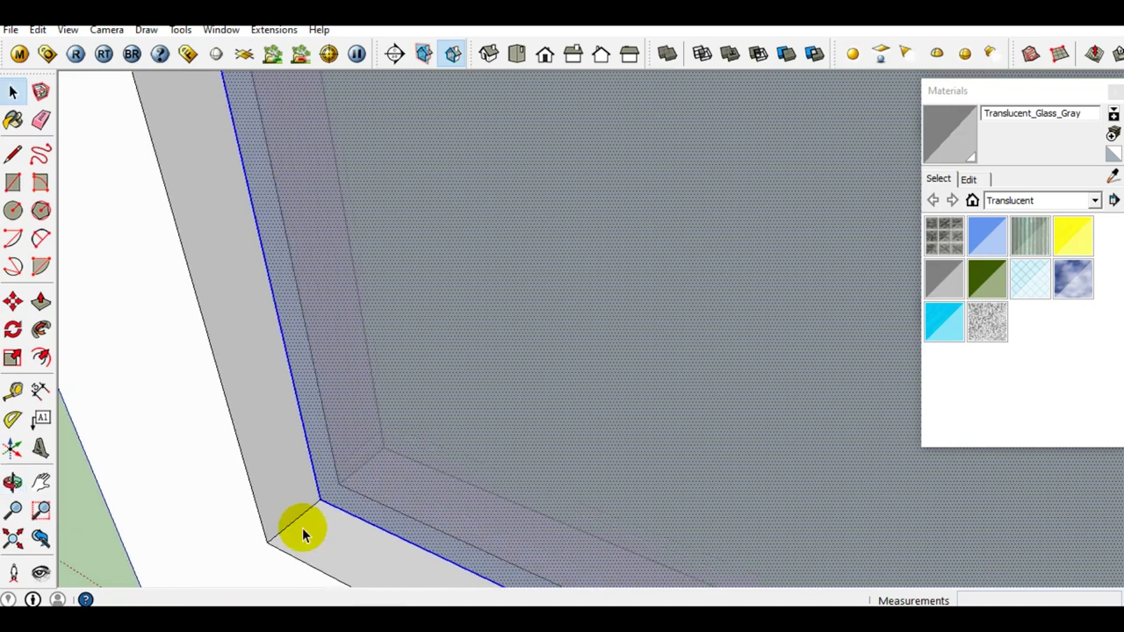
pyautogui.press('m')
pyautogui.scroll(1, 325, 490)
pyautogui.scroll(1, 325, 490)
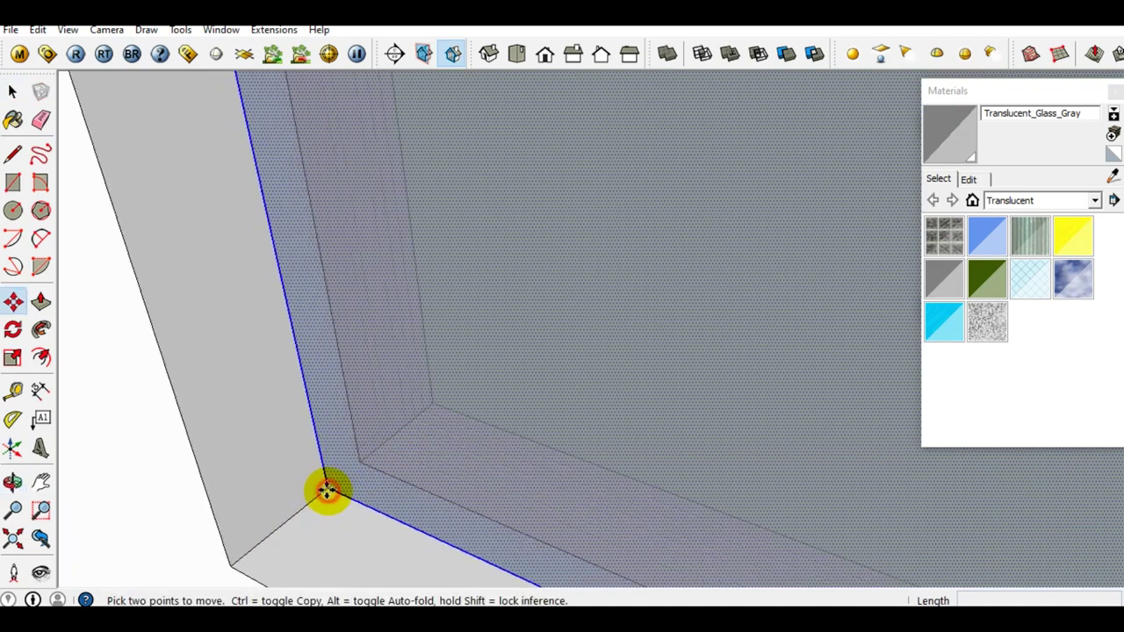
pyautogui.click(325, 490)
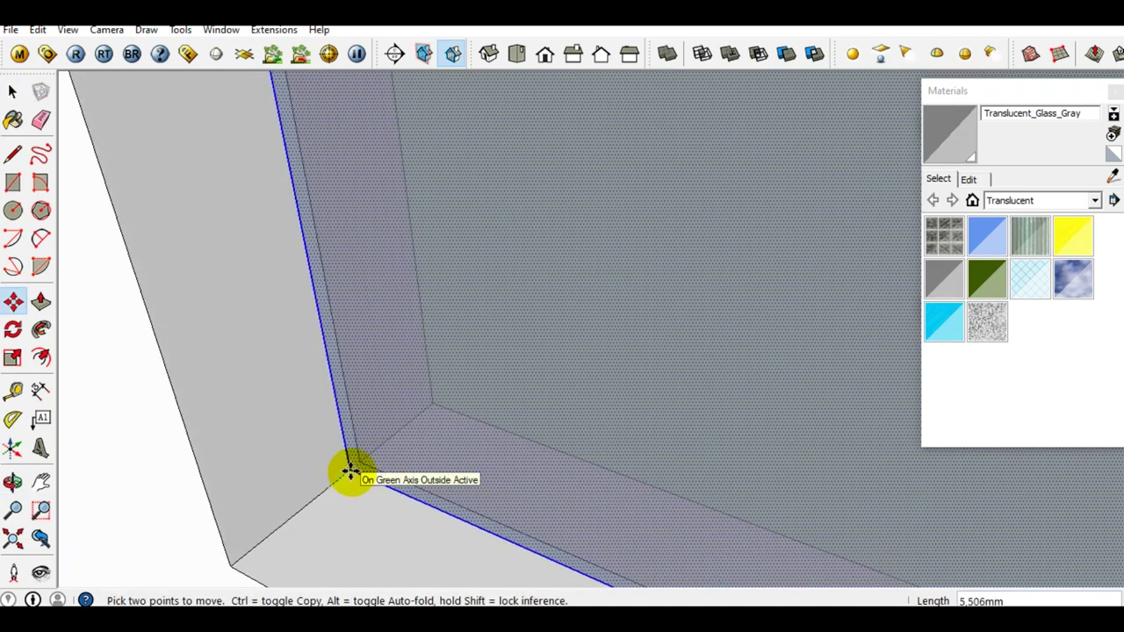
pyautogui.click(350, 473)
pyautogui.press('space')
# Delete the stray line left on the glass pane
pyautogui.scroll(-3, 392, 422)
pyautogui.scroll(-3, 399, 421)
pyautogui.moveTo(399, 421); pyautogui.dragTo(506, 477, button='middle')
pyautogui.scroll(-2, 507, 483)
pyautogui.scroll(-2, 515, 439)
pyautogui.moveTo(519, 439); pyautogui.dragTo(537, 498, button='middle')
pyautogui.scroll(1, 504, 316)
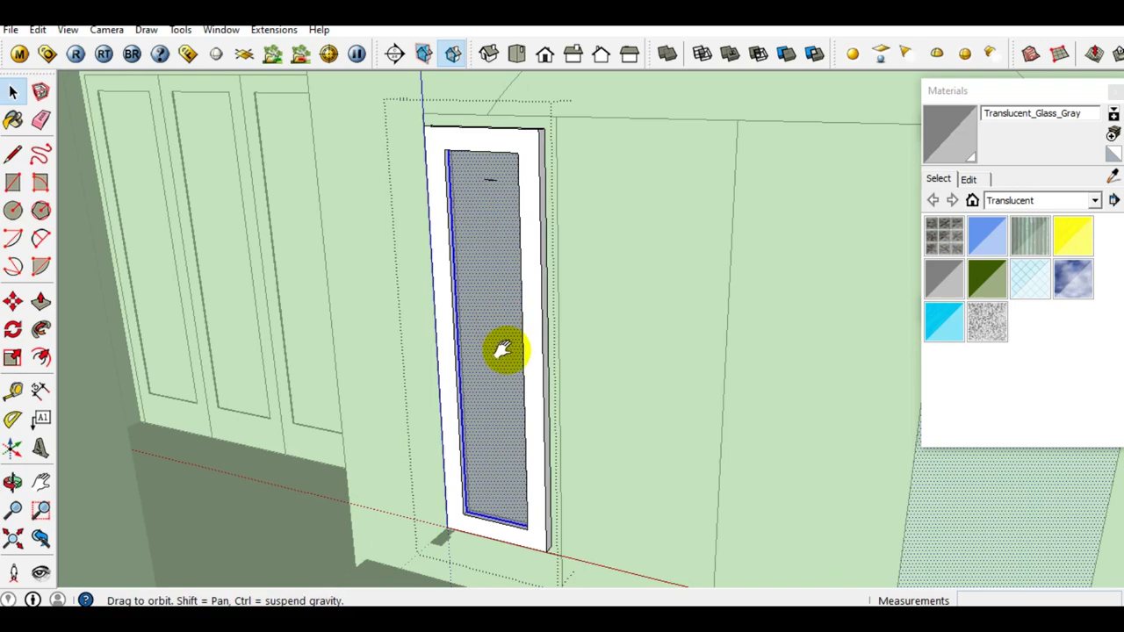
pyautogui.scroll(2, 514, 251)
pyautogui.scroll(2, 509, 219)
pyautogui.scroll(3, 546, 210)
pyautogui.moveTo(546, 211); pyautogui.dragTo(582, 234, button='middle')
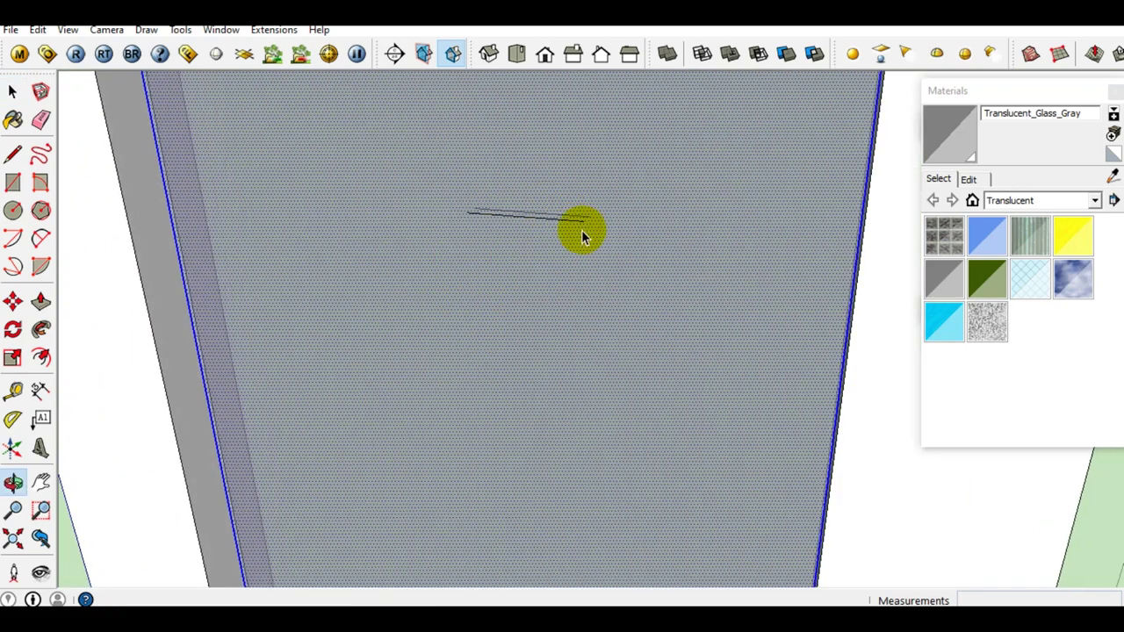
pyautogui.click(606, 275)
pyautogui.press('Delete')
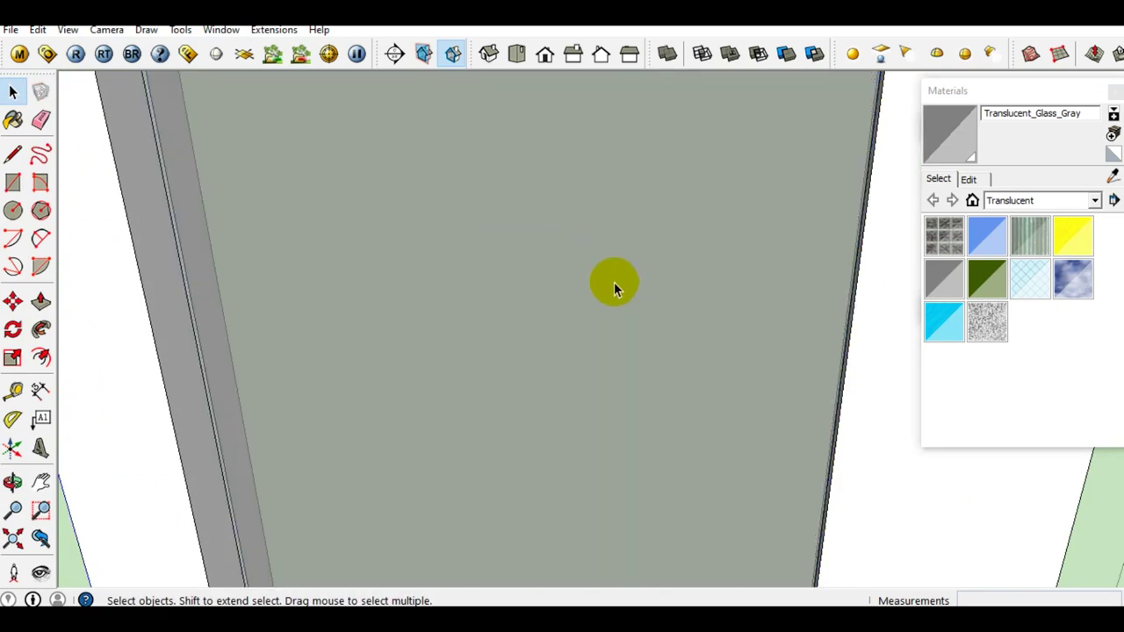
# Select the window frame face as the sweep path near its bottom corner
pyautogui.scroll(-3, 614, 282)
pyautogui.moveTo(627, 408); pyautogui.dragTo(574, 182, button='middle')
pyautogui.scroll(-1, 621, 441)
pyautogui.scroll(-2, 621, 440)
pyautogui.moveTo(582, 325)
pyautogui.mouseDown(button='middle')
pyautogui.moveTo(562, 377)
pyautogui.moveTo(582, 411)
pyautogui.moveTo(464, 427)
pyautogui.moveTo(498, 459)
pyautogui.moveTo(582, 439)
pyautogui.moveTo(711, 381)
pyautogui.mouseUp(button='middle')
pyautogui.scroll(2, 561, 376)
pyautogui.scroll(2, 528, 412)
pyautogui.scroll(1, 500, 447)
pyautogui.click(582, 436)
pyautogui.scroll(2, 466, 387)
pyautogui.moveTo(466, 387)
pyautogui.mouseDown(button='middle')
pyautogui.moveTo(634, 393)
pyautogui.moveTo(614, 383)
pyautogui.mouseUp(button='middle')
pyautogui.scroll(2, 634, 392)
pyautogui.scroll(1, 612, 382)
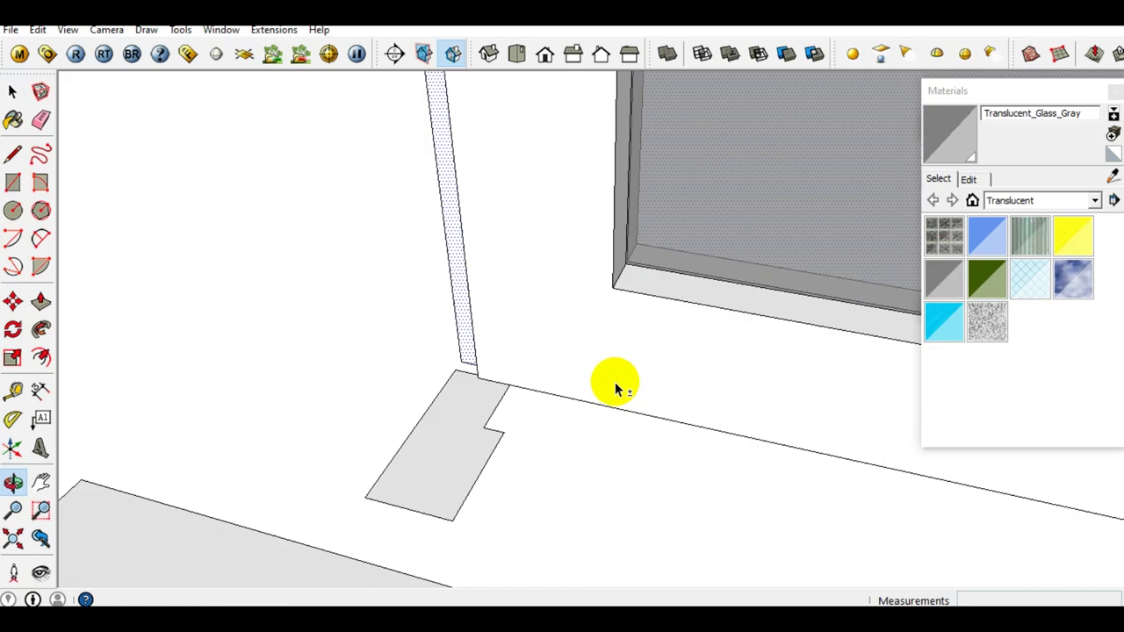
# Sweep the small moulding profile around the frame path with Follow Me
pyautogui.click(41, 330)
pyautogui.click(433, 464)
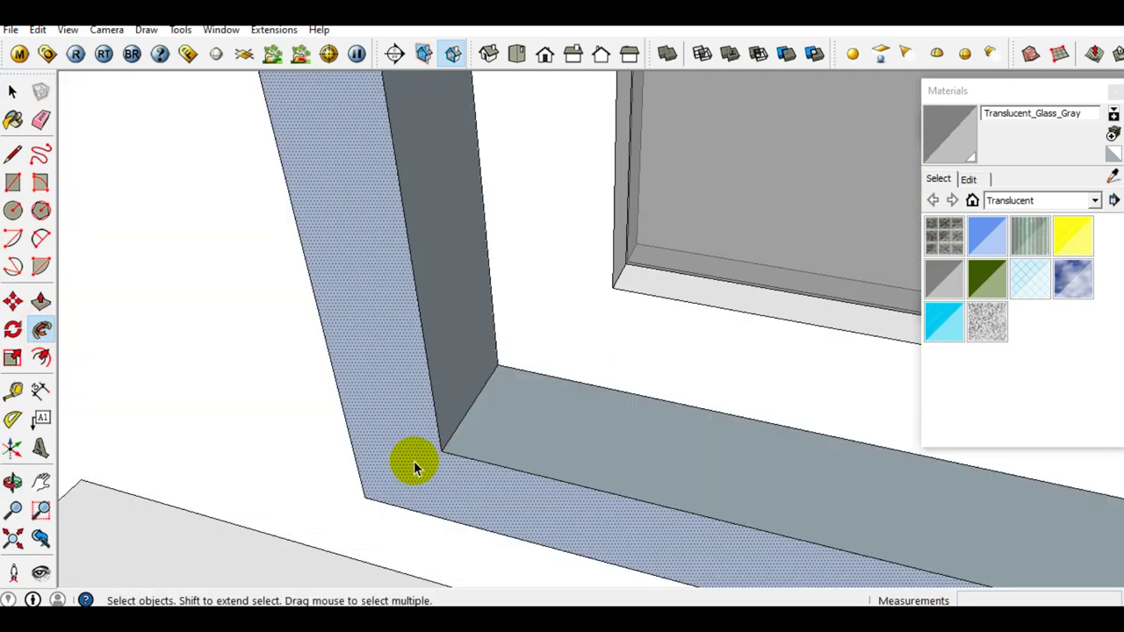
pyautogui.scroll(-3, 413, 465)
pyautogui.moveTo(431, 444)
pyautogui.mouseDown(button='middle')
pyautogui.moveTo(413, 401)
pyautogui.moveTo(326, 363)
pyautogui.moveTo(584, 447)
pyautogui.mouseUp(button='middle')
pyautogui.scroll(2, 464, 409)
pyautogui.scroll(2, 464, 411)
# Group the moulding and reverse its faces so the white sides show
pyautogui.click(460, 417)
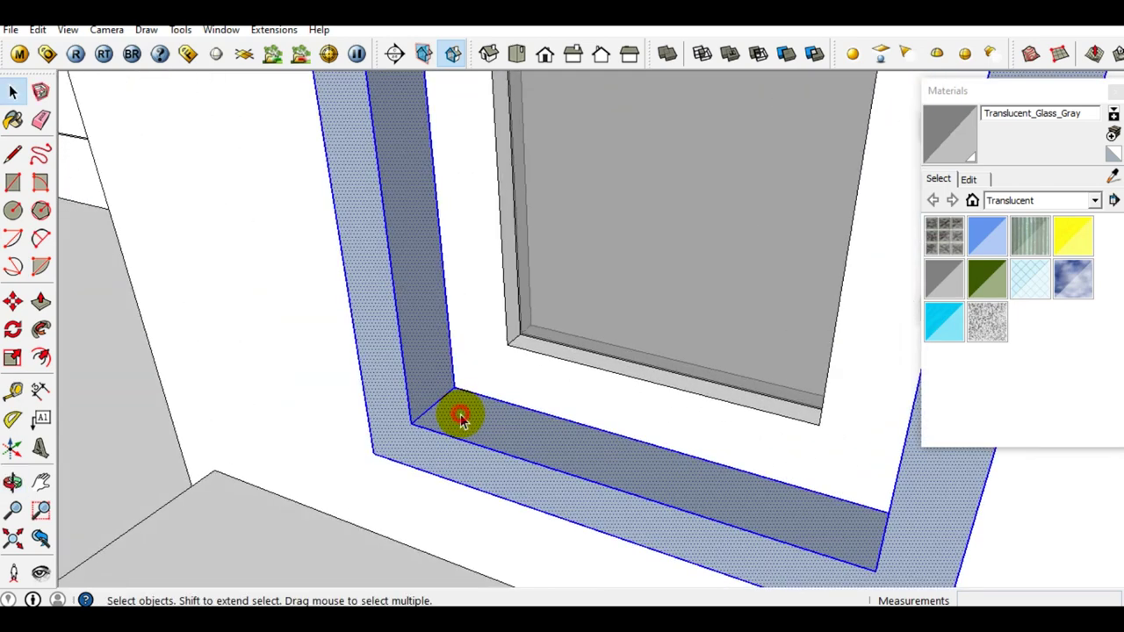
pyautogui.rightClick(460, 415)
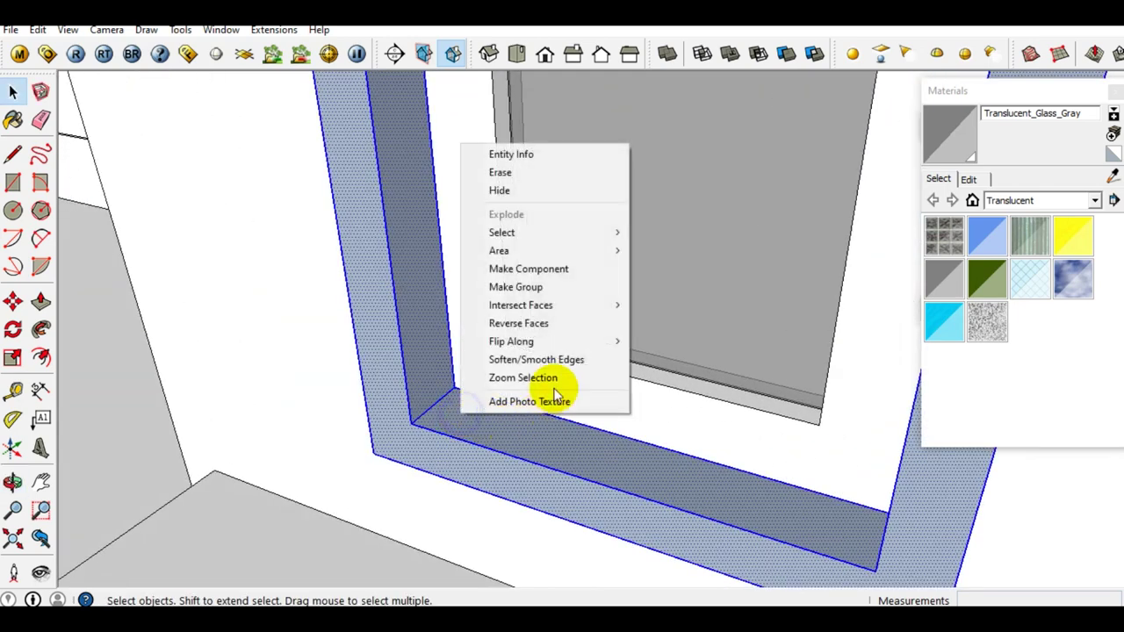
pyautogui.click(526, 295)
pyautogui.doubleClick(415, 384)
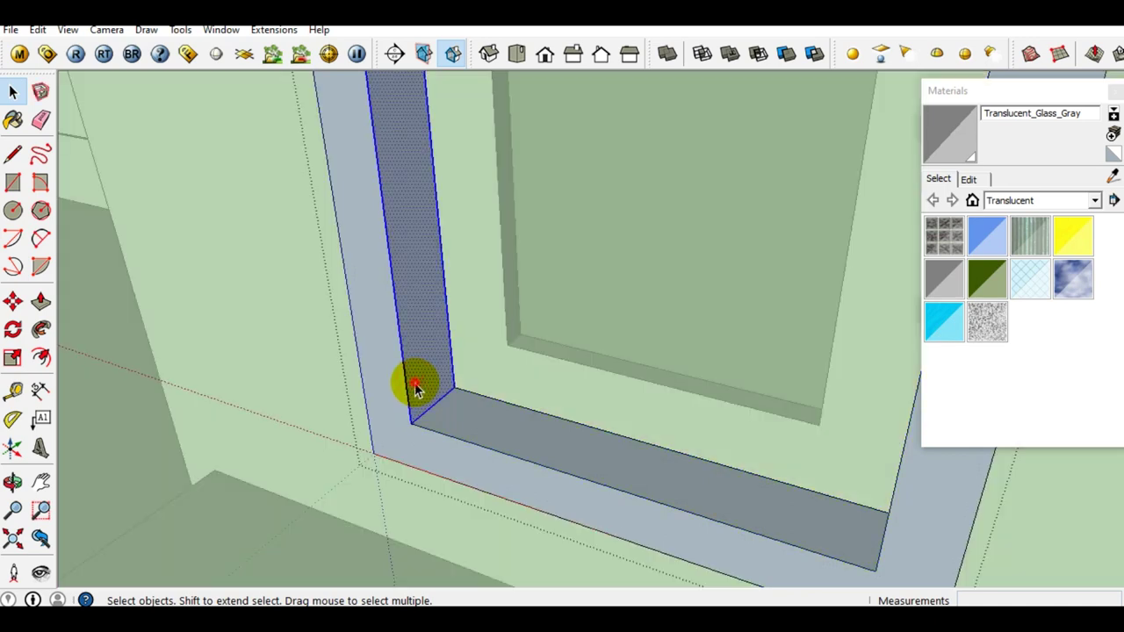
pyautogui.tripleClick(415, 386)
pyautogui.rightClick(415, 386)
pyautogui.click(503, 294)
pyautogui.moveTo(469, 409); pyautogui.dragTo(501, 433, button='middle')
pyautogui.press('Escape')
# Flip the window frame along the green direction
pyautogui.moveTo(606, 417)
pyautogui.mouseDown(button='middle')
pyautogui.moveTo(645, 395)
pyautogui.moveTo(634, 442)
pyautogui.mouseUp(button='middle')
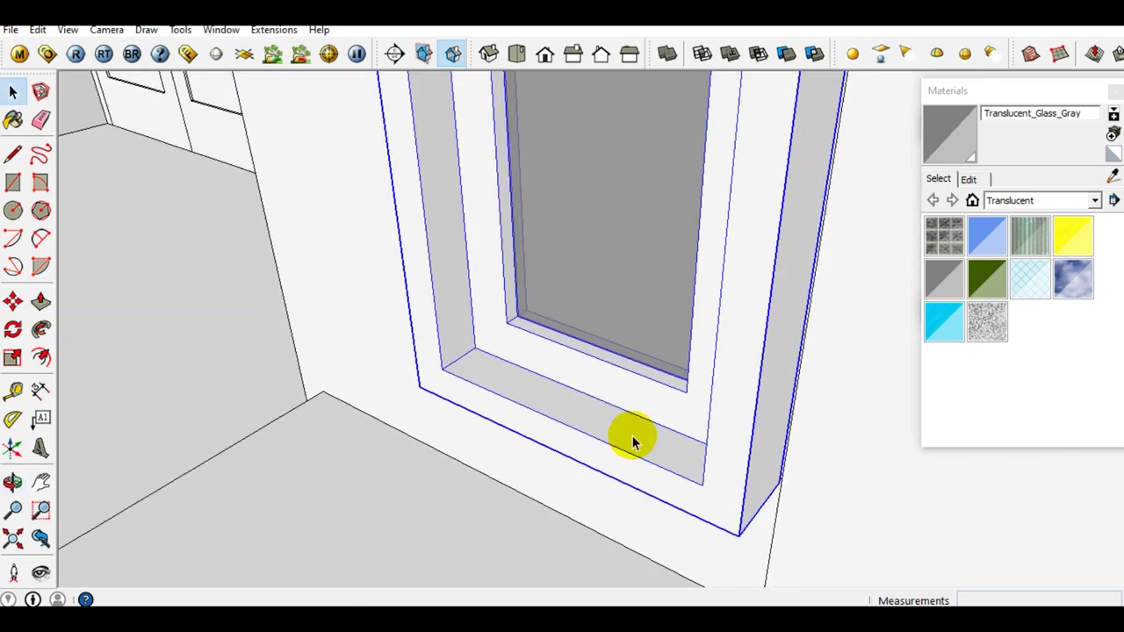
pyautogui.rightClick(612, 392)
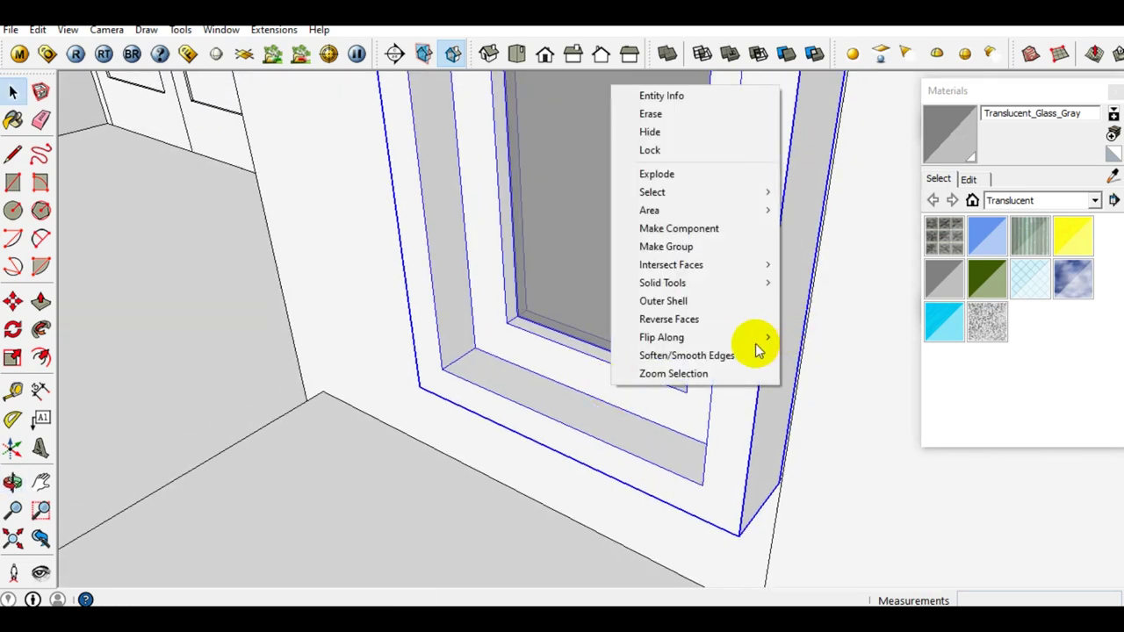
pyautogui.moveTo(694, 337)
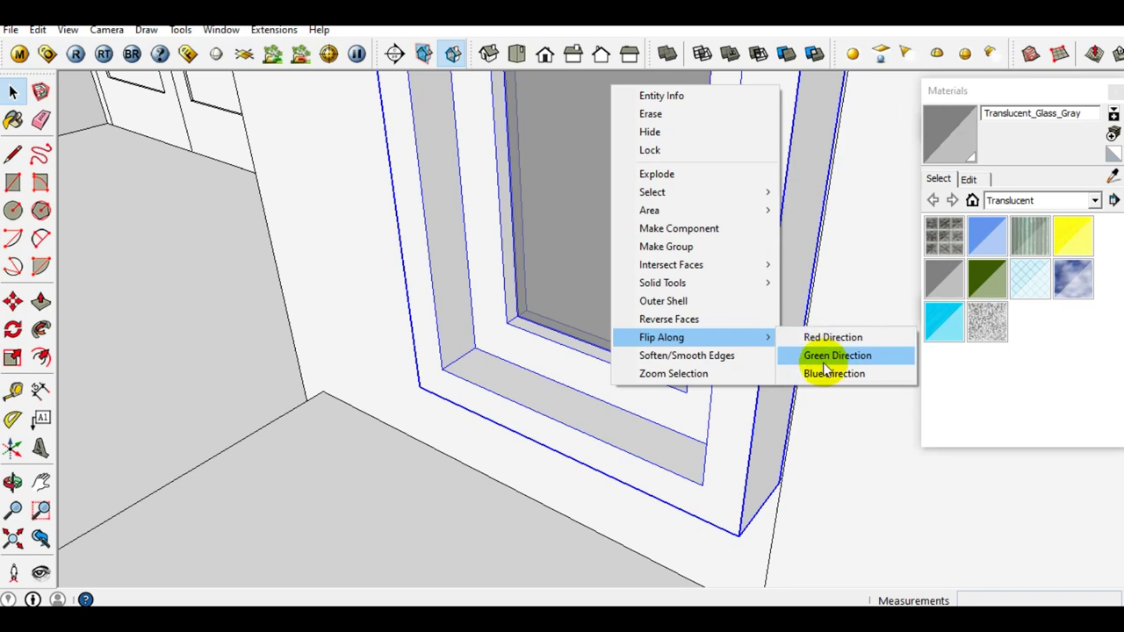
pyautogui.click(823, 360)
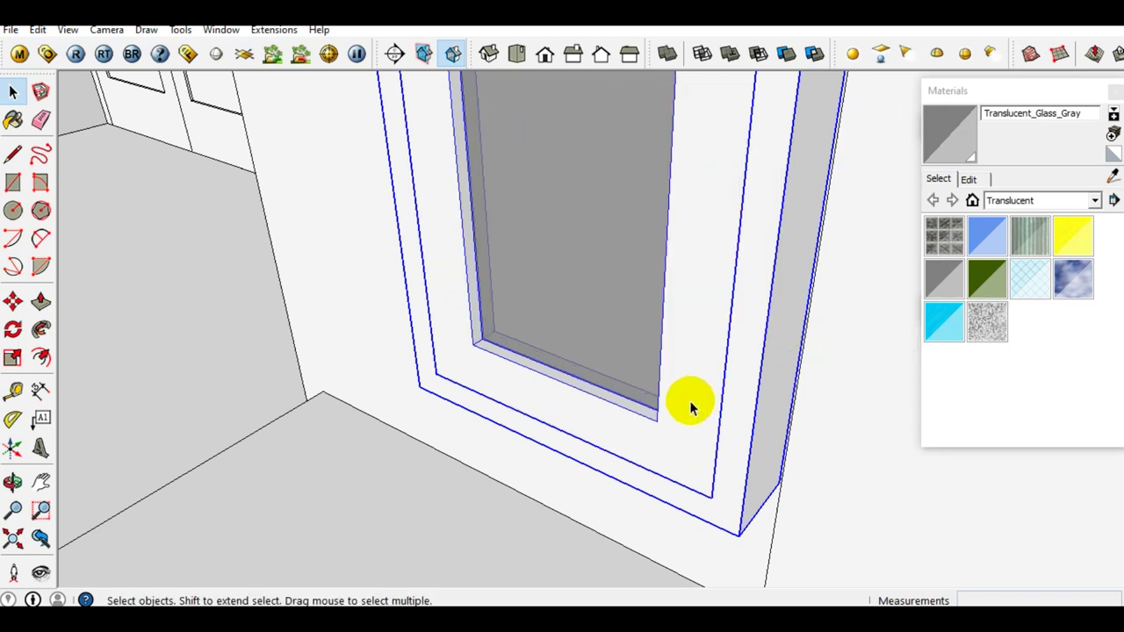
pyautogui.moveTo(690, 407); pyautogui.dragTo(662, 387, button='middle')
pyautogui.moveTo(664, 428)
pyautogui.mouseDown(button='middle')
pyautogui.moveTo(692, 487)
pyautogui.moveTo(507, 388)
pyautogui.mouseUp(button='middle')
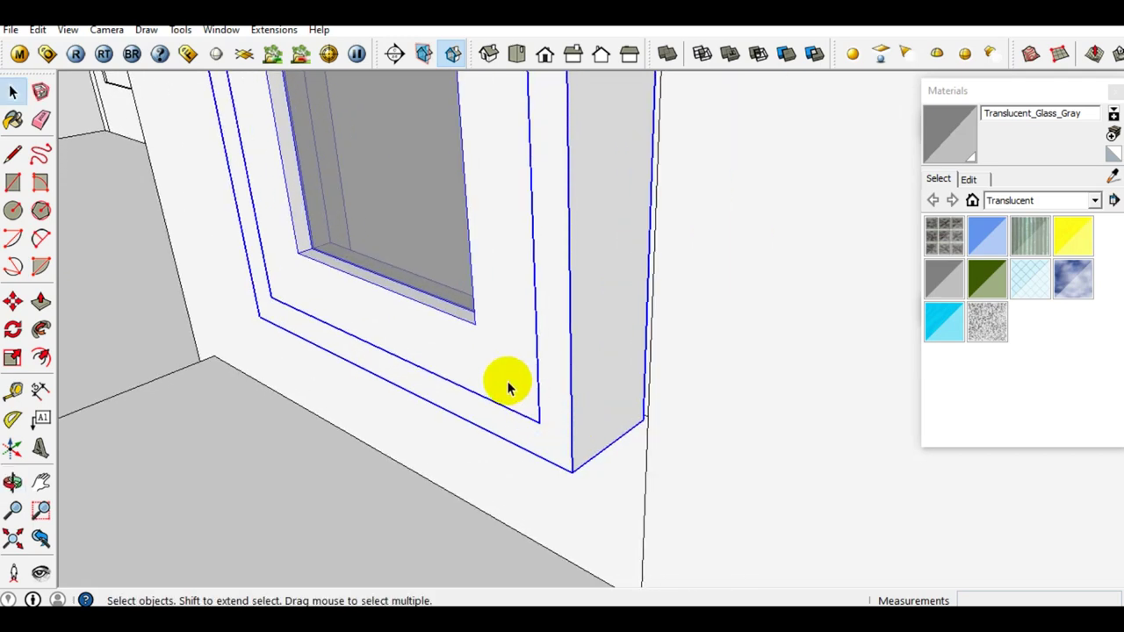
pyautogui.moveTo(570, 436)
pyautogui.mouseDown(button='middle')
pyautogui.moveTo(512, 446)
pyautogui.moveTo(471, 431)
pyautogui.moveTo(587, 463)
pyautogui.mouseUp(button='middle')
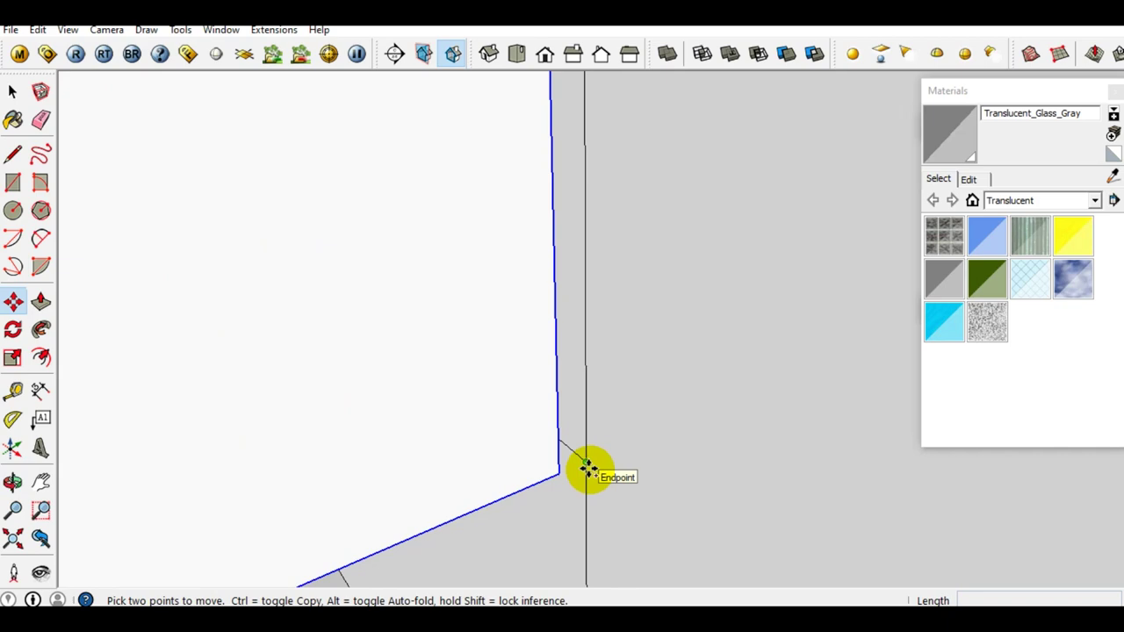
# Place the copied window snapped to the wall corner endpoint
pyautogui.scroll(-3, 645, 474)
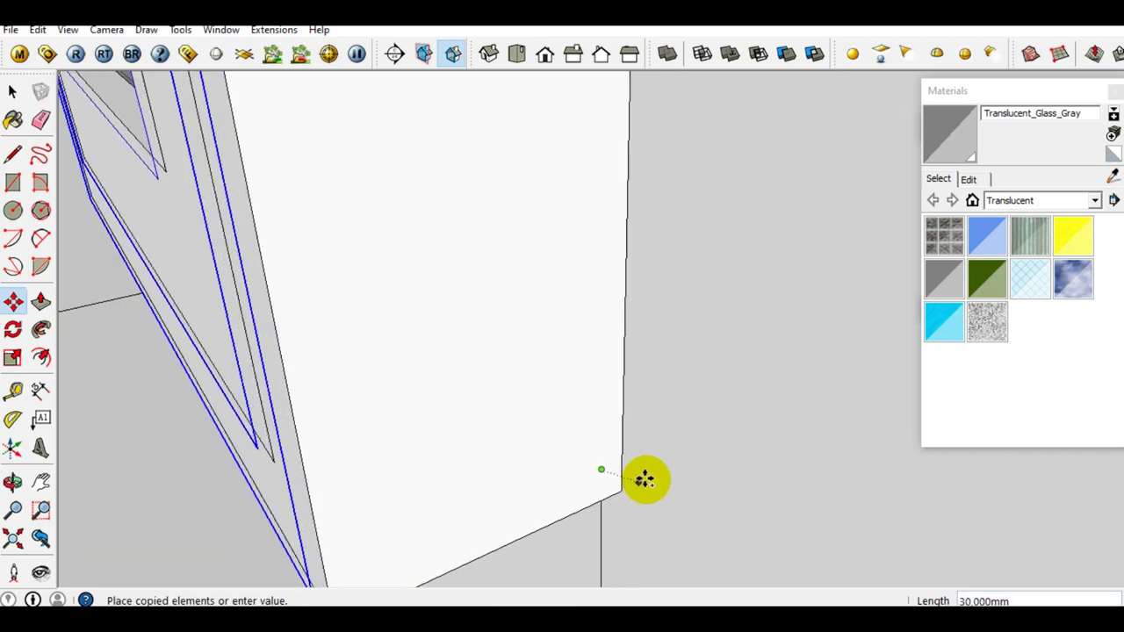
pyautogui.scroll(-2, 652, 439)
pyautogui.moveTo(652, 439)
pyautogui.mouseDown(button='middle')
pyautogui.moveTo(614, 306)
pyautogui.moveTo(773, 395)
pyautogui.moveTo(427, 389)
pyautogui.mouseUp(button='middle')
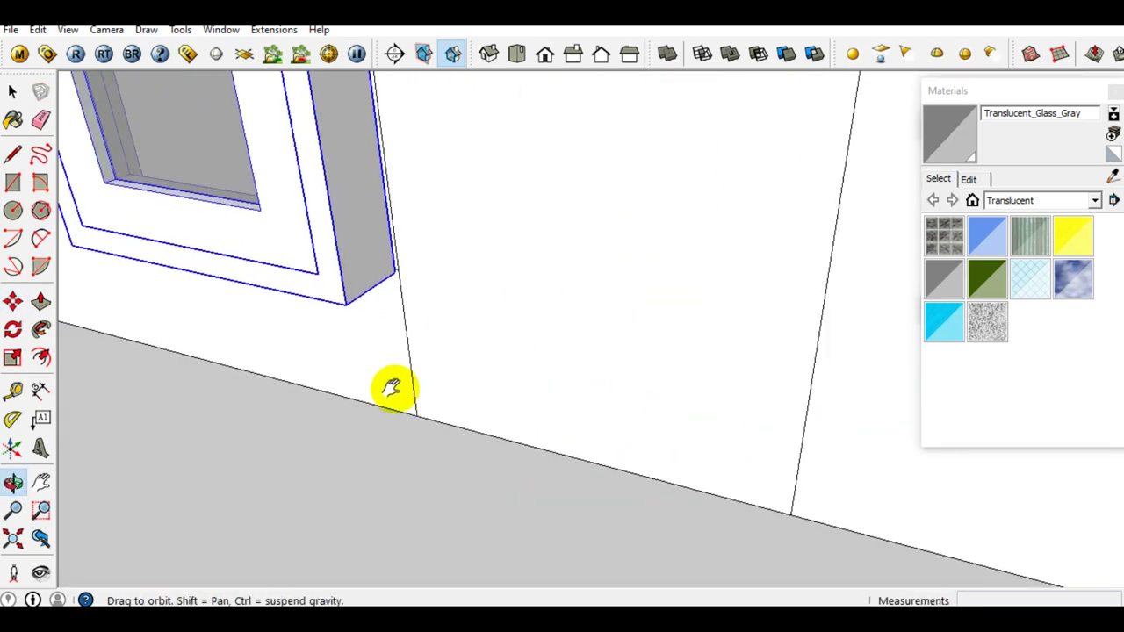
pyautogui.scroll(2, 501, 406)
pyautogui.moveTo(501, 406)
pyautogui.mouseDown(button='middle')
pyautogui.moveTo(637, 431)
pyautogui.moveTo(254, 369)
pyautogui.mouseUp(button='middle')
pyautogui.scroll(-3, 682, 439)
pyautogui.moveTo(682, 439); pyautogui.dragTo(562, 414, button='middle')
pyautogui.scroll(-3, 702, 476)
pyautogui.scroll(1, 673, 463)
pyautogui.scroll(3, 674, 463)
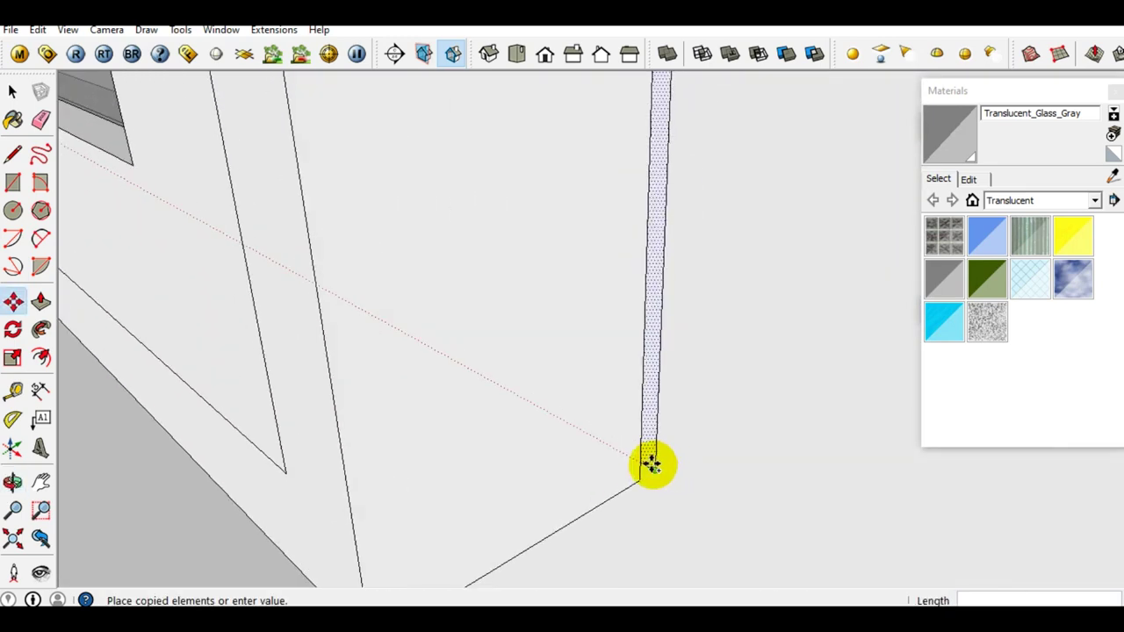
pyautogui.click(645, 465)
pyautogui.press('space')
# Zoom out to view both windows and select the left one
pyautogui.scroll(-3, 649, 472)
pyautogui.moveTo(539, 489)
pyautogui.mouseDown(button='middle')
pyautogui.moveTo(677, 469)
pyautogui.moveTo(765, 431)
pyautogui.moveTo(672, 411)
pyautogui.moveTo(685, 390)
pyautogui.moveTo(752, 427)
pyautogui.mouseUp(button='middle')
pyautogui.click(363, 345)
pyautogui.moveTo(363, 346)
pyautogui.mouseDown(button='middle')
pyautogui.moveTo(377, 364)
pyautogui.moveTo(720, 392)
pyautogui.mouseUp(button='middle')
pyautogui.scroll(1, 712, 388)
pyautogui.scroll(3, 711, 389)
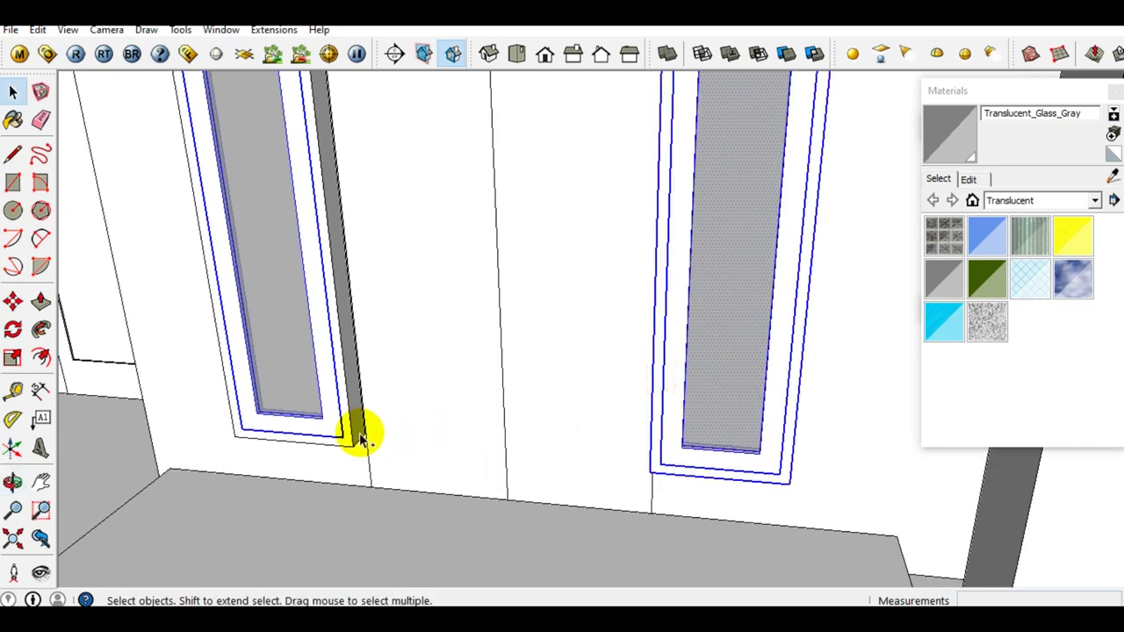
# Hide the left window and orbit to face the arched door panels
pyautogui.rightClick(286, 355)
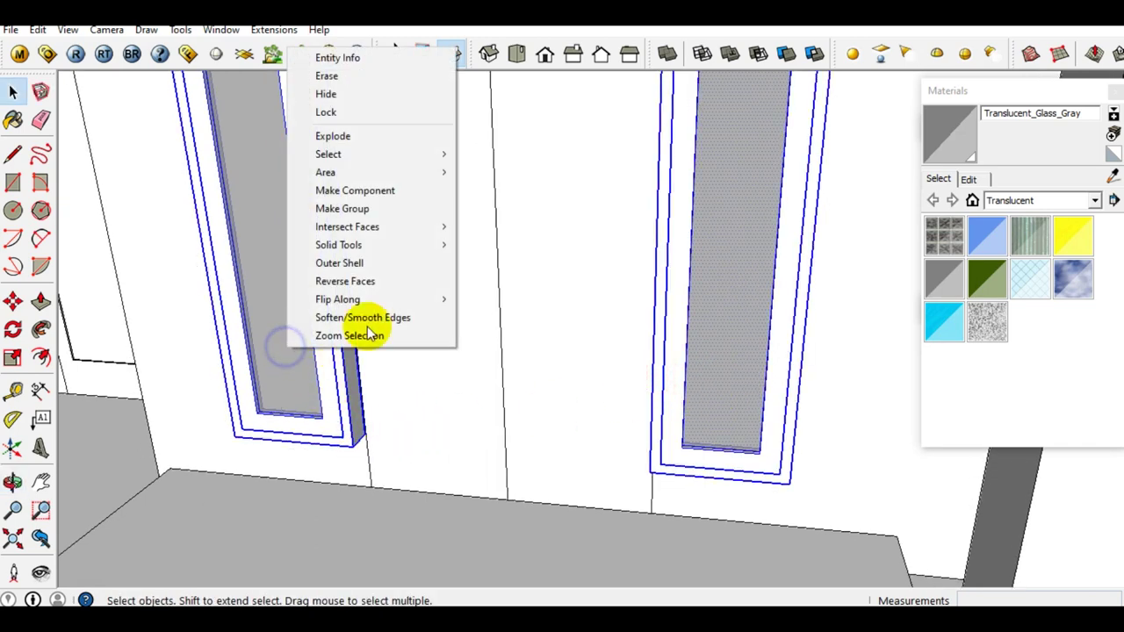
pyautogui.click(352, 95)
pyautogui.moveTo(509, 390); pyautogui.dragTo(626, 368, button='middle')
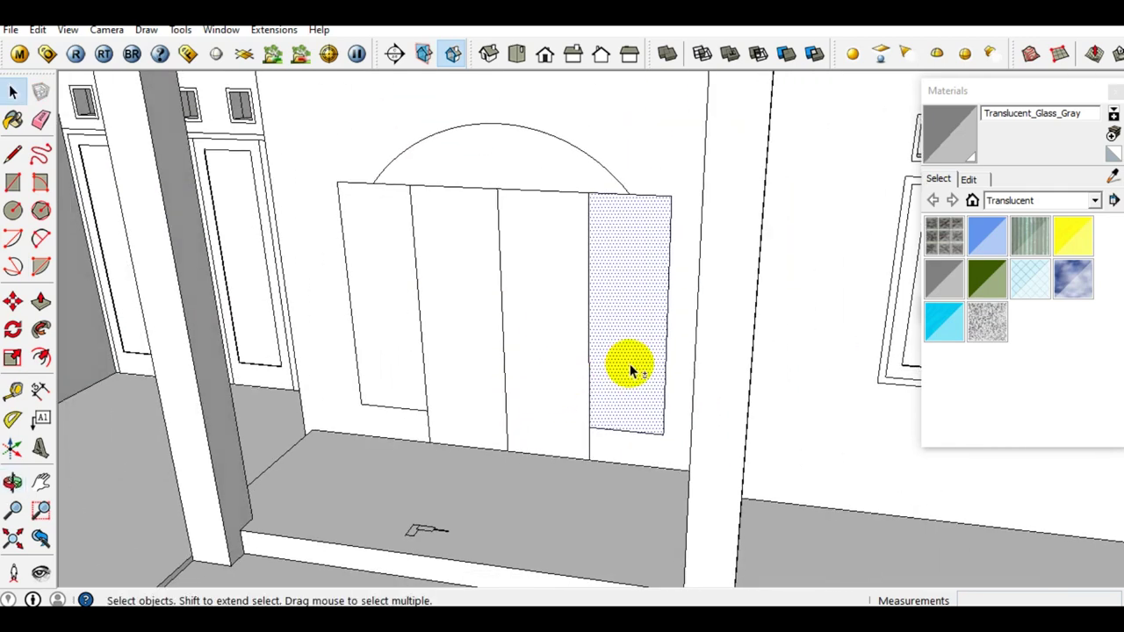
pyautogui.click(640, 381)
pyautogui.moveTo(602, 413); pyautogui.dragTo(596, 389, button='middle')
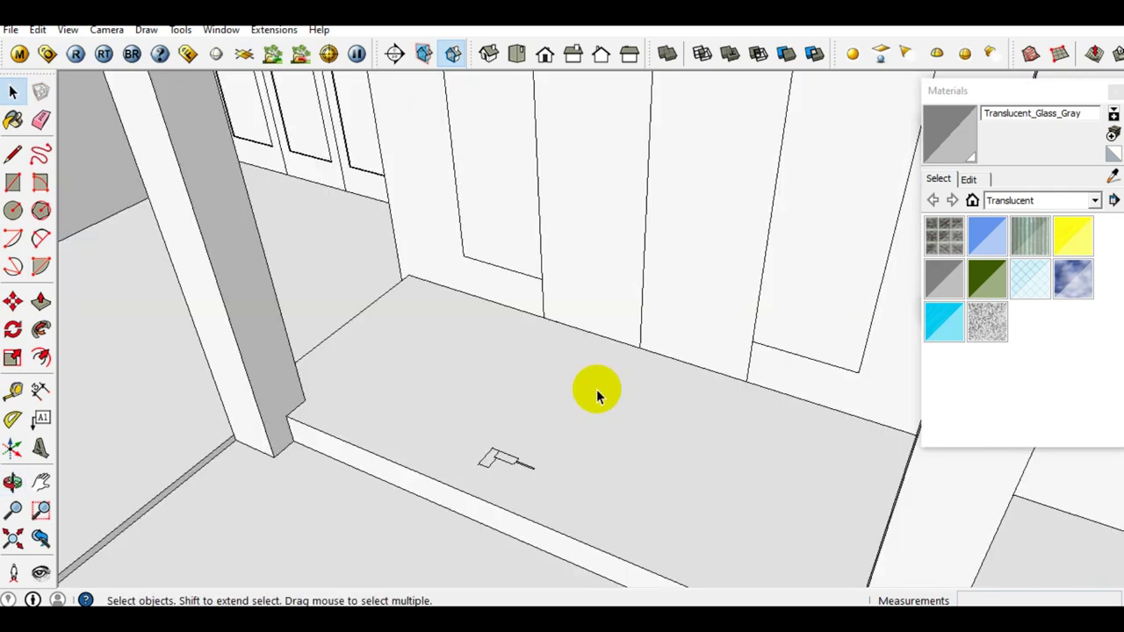
pyautogui.moveTo(573, 431)
pyautogui.mouseDown(button='middle')
pyautogui.moveTo(539, 436)
pyautogui.moveTo(614, 294)
pyautogui.mouseUp(button='middle')
# Copy the small floor profile onto the right door panel's bottom corner
pyautogui.click(615, 293)
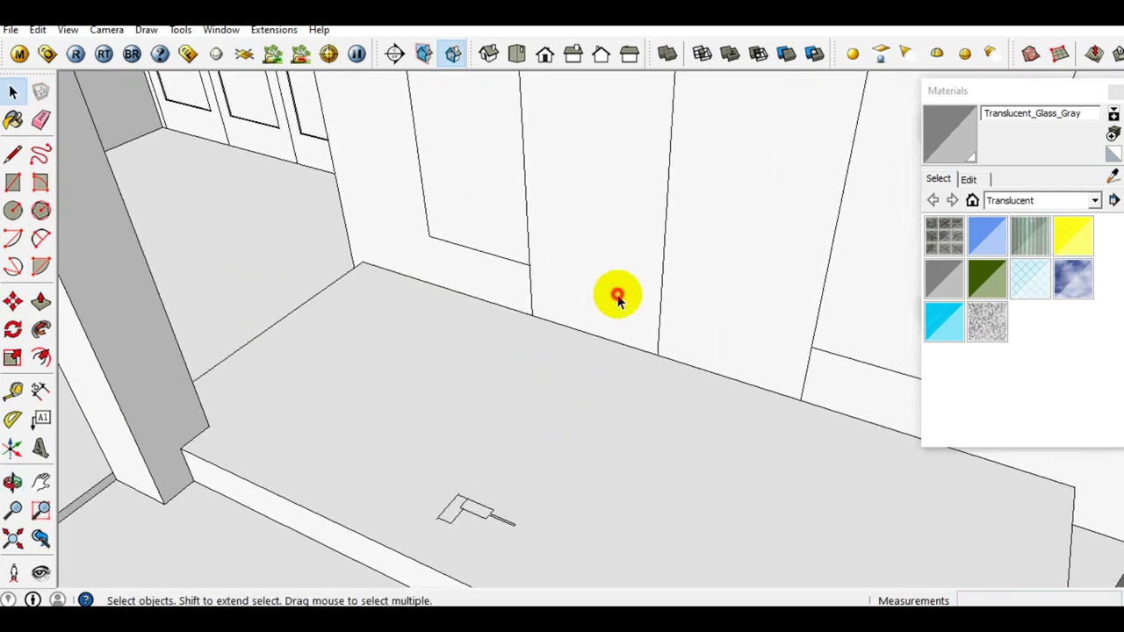
pyautogui.click(713, 342)
pyautogui.moveTo(714, 342)
pyautogui.mouseDown(button='middle')
pyautogui.moveTo(589, 469)
pyautogui.moveTo(496, 466)
pyautogui.moveTo(515, 475)
pyautogui.moveTo(482, 517)
pyautogui.moveTo(469, 486)
pyautogui.mouseUp(button='middle')
pyautogui.click(509, 465)
pyautogui.press('m')
pyautogui.scroll(3, 516, 478)
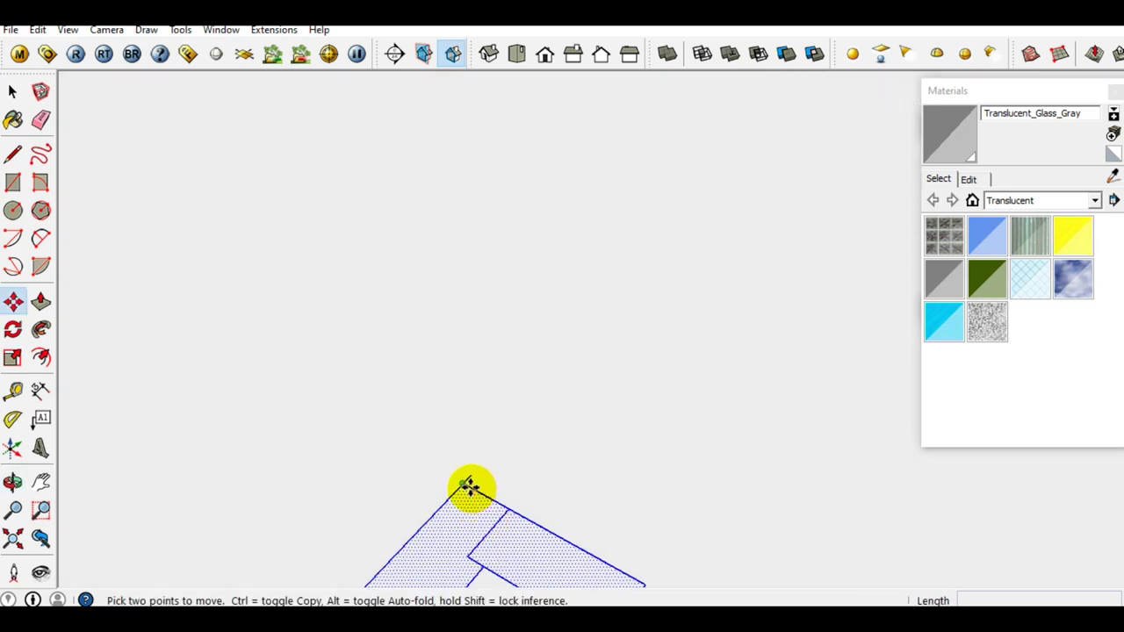
pyautogui.press('ctrl')
pyautogui.click(470, 481)
pyautogui.scroll(-3, 655, 384)
pyautogui.moveTo(655, 383)
pyautogui.mouseDown(button='middle')
pyautogui.moveTo(585, 511)
pyautogui.moveTo(635, 279)
pyautogui.moveTo(559, 358)
pyautogui.mouseUp(button='middle')
pyautogui.scroll(2, 559, 358)
pyautogui.scroll(2, 571, 342)
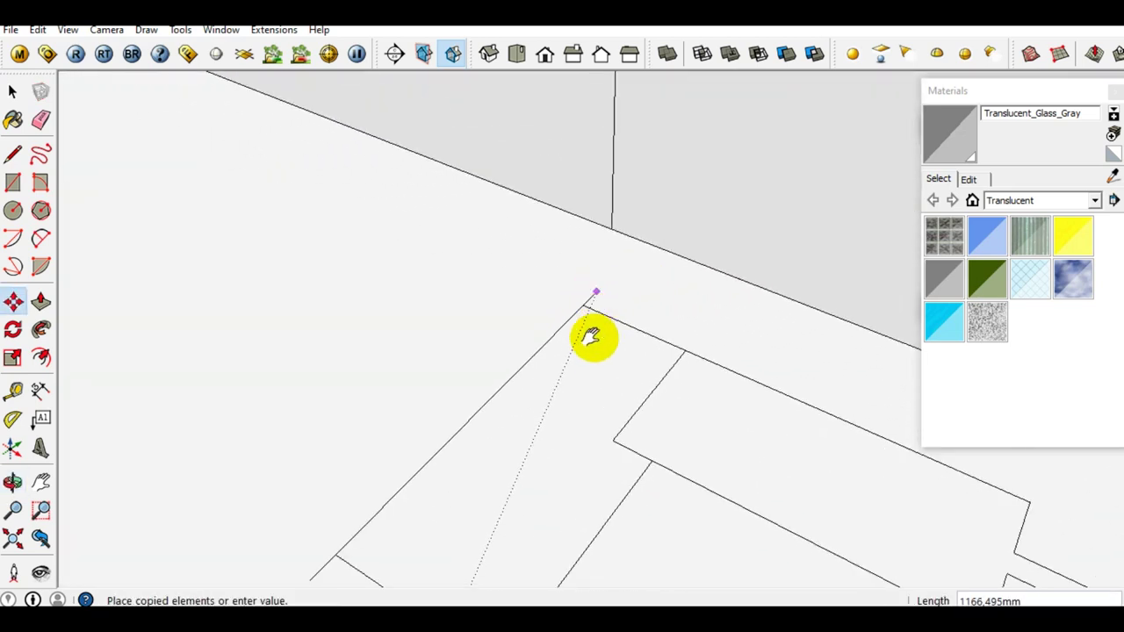
pyautogui.scroll(1, 594, 311)
pyautogui.click(571, 340)
# Orbit to view the copied profile against the wall panels and floor
pyautogui.press('space')
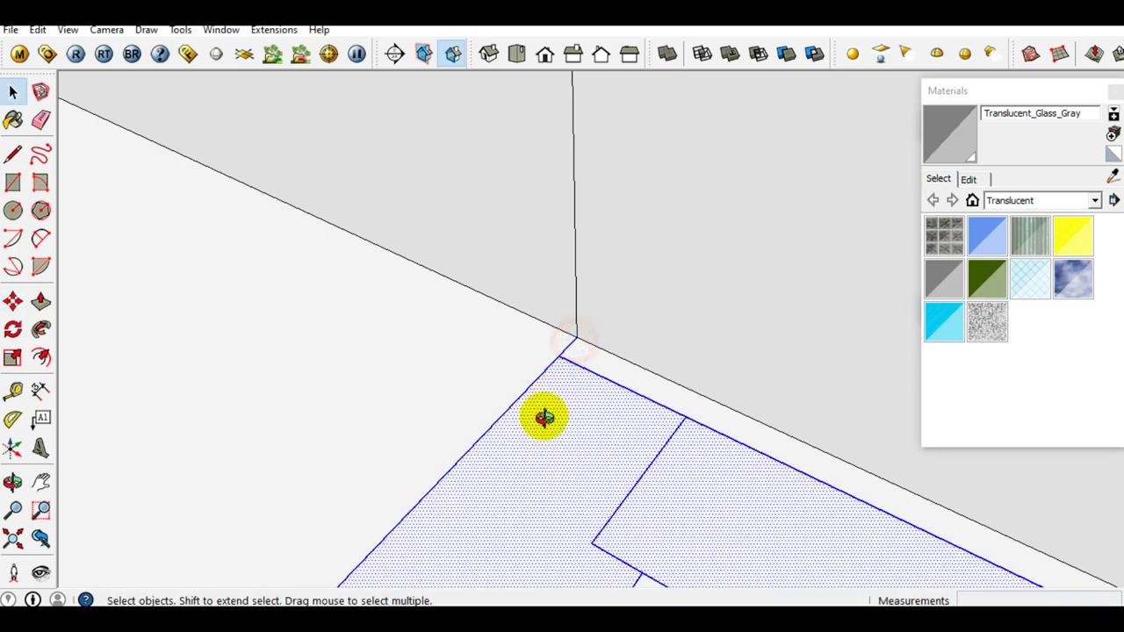
pyautogui.press('e')
pyautogui.moveTo(547, 404); pyautogui.dragTo(534, 427, button='middle')
pyautogui.moveTo(571, 337)
pyautogui.mouseDown(button='middle')
pyautogui.moveTo(582, 377)
pyautogui.moveTo(450, 465)
pyautogui.mouseUp(button='middle')
pyautogui.scroll(-2, 437, 465)
pyautogui.press('space')
pyautogui.moveTo(581, 441)
pyautogui.mouseDown(button='middle')
pyautogui.moveTo(547, 459)
pyautogui.moveTo(559, 497)
pyautogui.moveTo(622, 452)
pyautogui.mouseUp(button='middle')
pyautogui.moveTo(675, 481)
pyautogui.mouseDown(button='middle')
pyautogui.moveTo(725, 410)
pyautogui.moveTo(682, 476)
pyautogui.moveTo(689, 485)
pyautogui.mouseUp(button='middle')
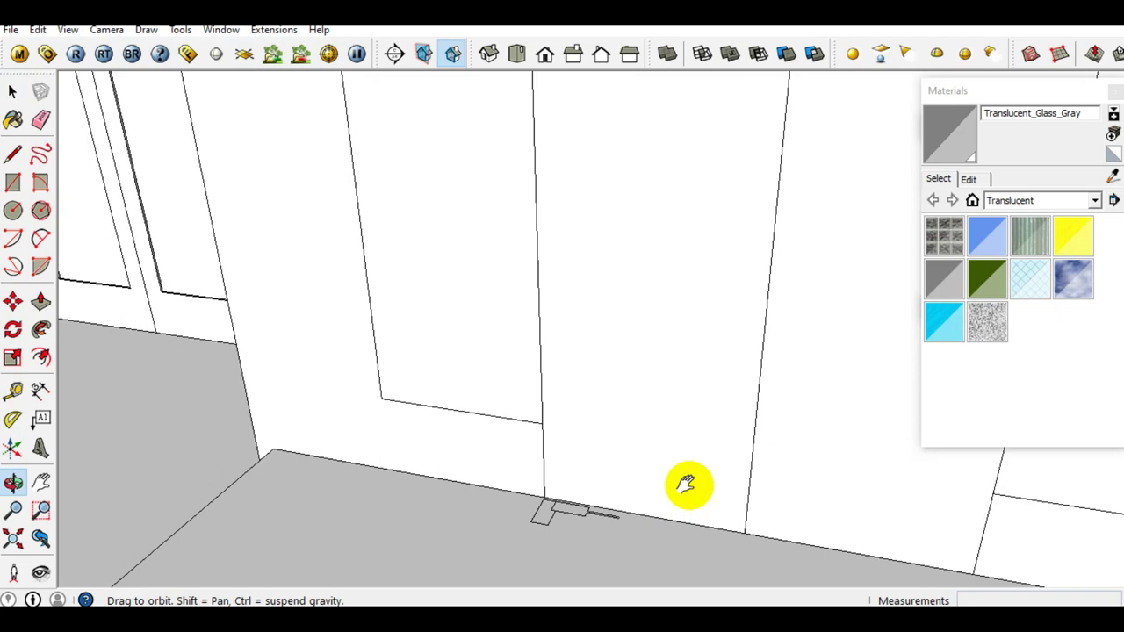
# Follow Me the profile around the door panel face to form a frame
pyautogui.click(688, 423)
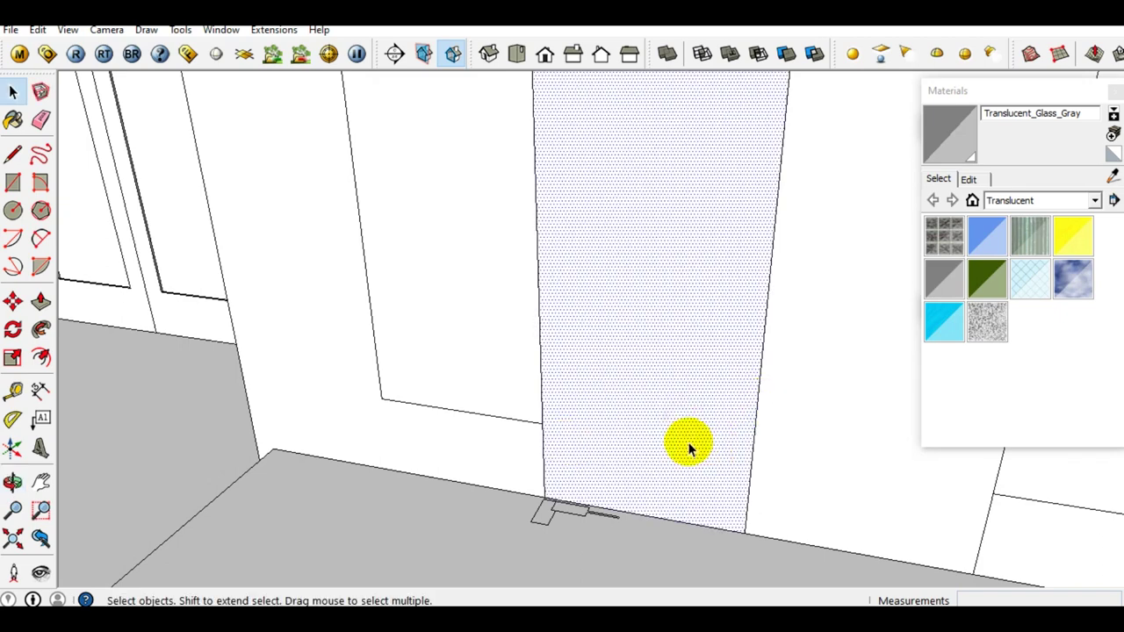
pyautogui.moveTo(623, 497)
pyautogui.mouseDown(button='middle')
pyautogui.moveTo(584, 512)
pyautogui.moveTo(641, 446)
pyautogui.moveTo(635, 430)
pyautogui.moveTo(614, 485)
pyautogui.moveTo(71, 421)
pyautogui.mouseUp(button='middle')
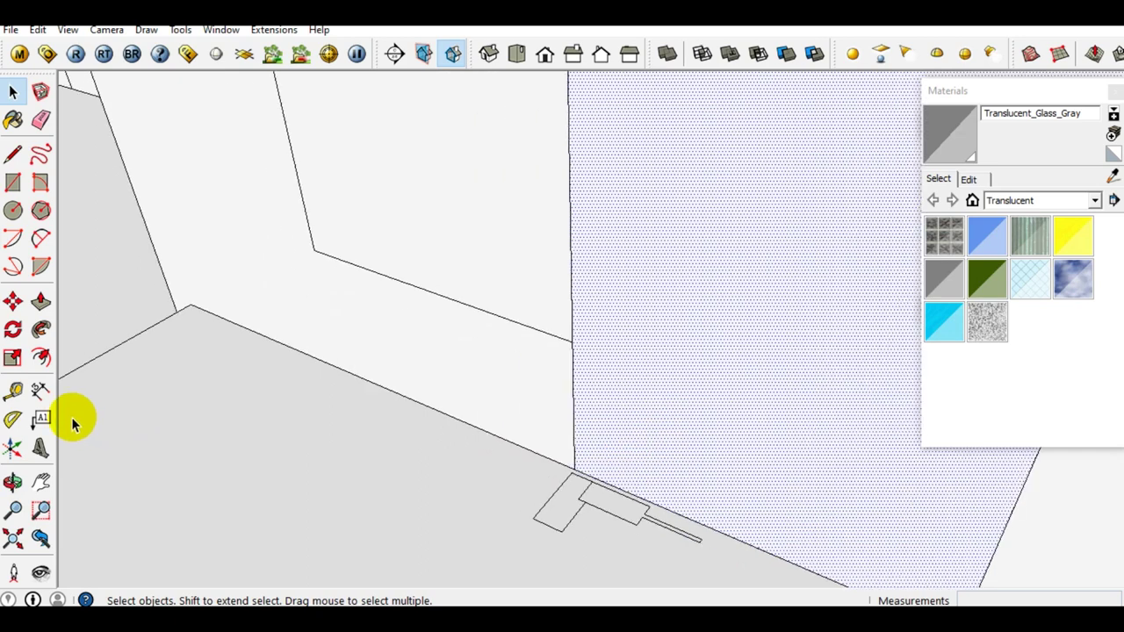
pyautogui.click(41, 332)
pyautogui.click(615, 509)
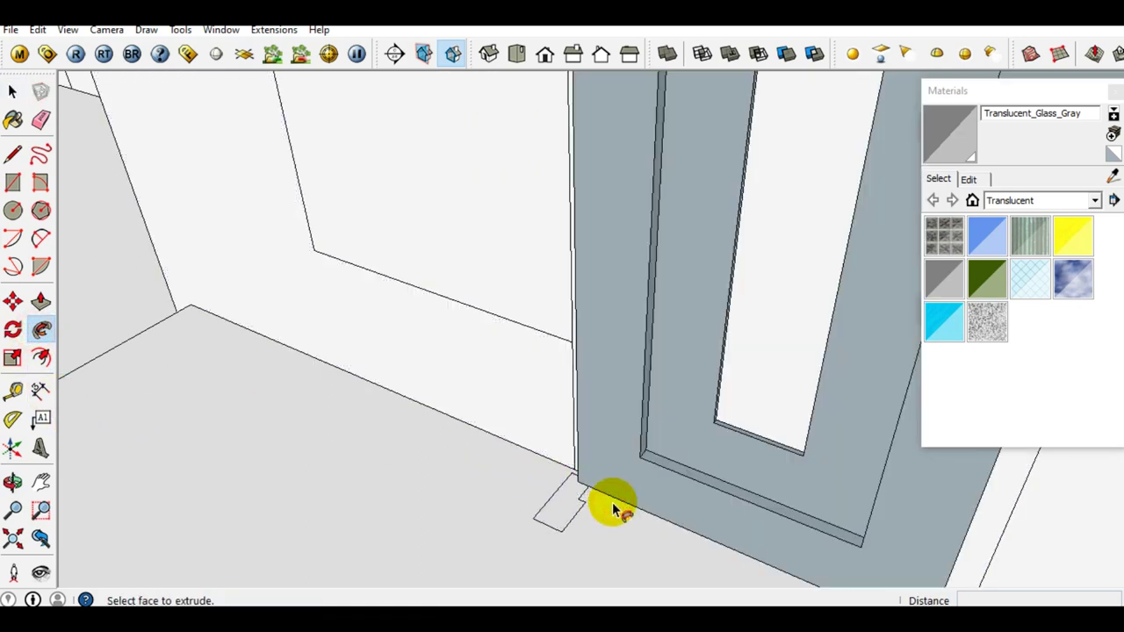
# Group the swept frame geometry
pyautogui.keyDown('shift'); pyautogui.moveTo(645, 478); pyautogui.dragTo(584, 472, button='middle'); pyautogui.keyUp('shift')
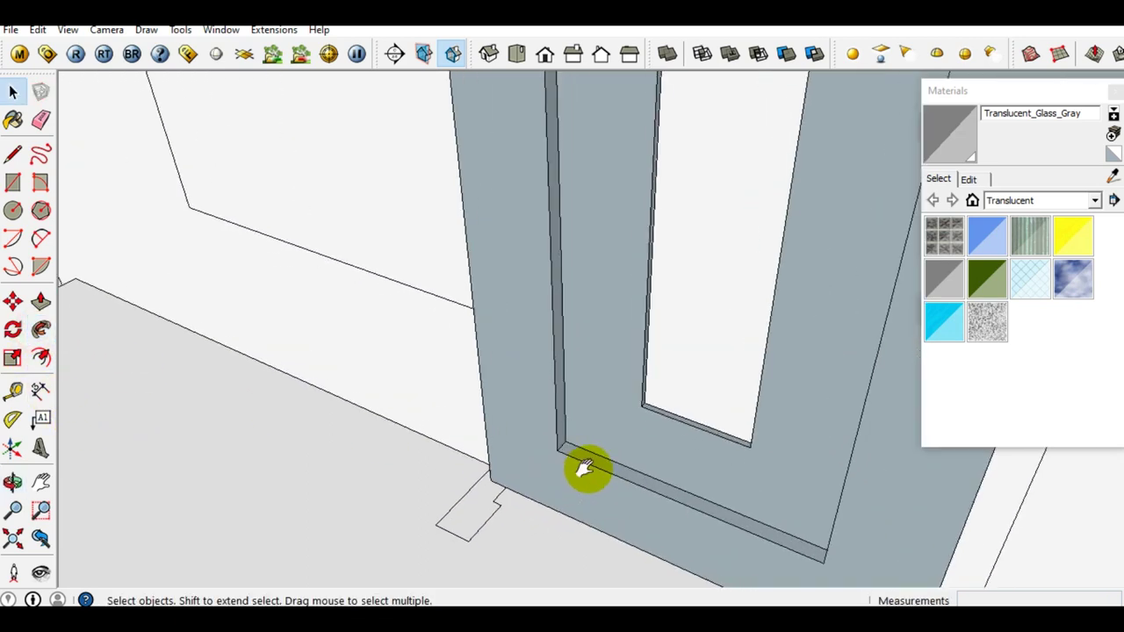
pyautogui.tripleClick(601, 430)
pyautogui.rightClick(601, 430)
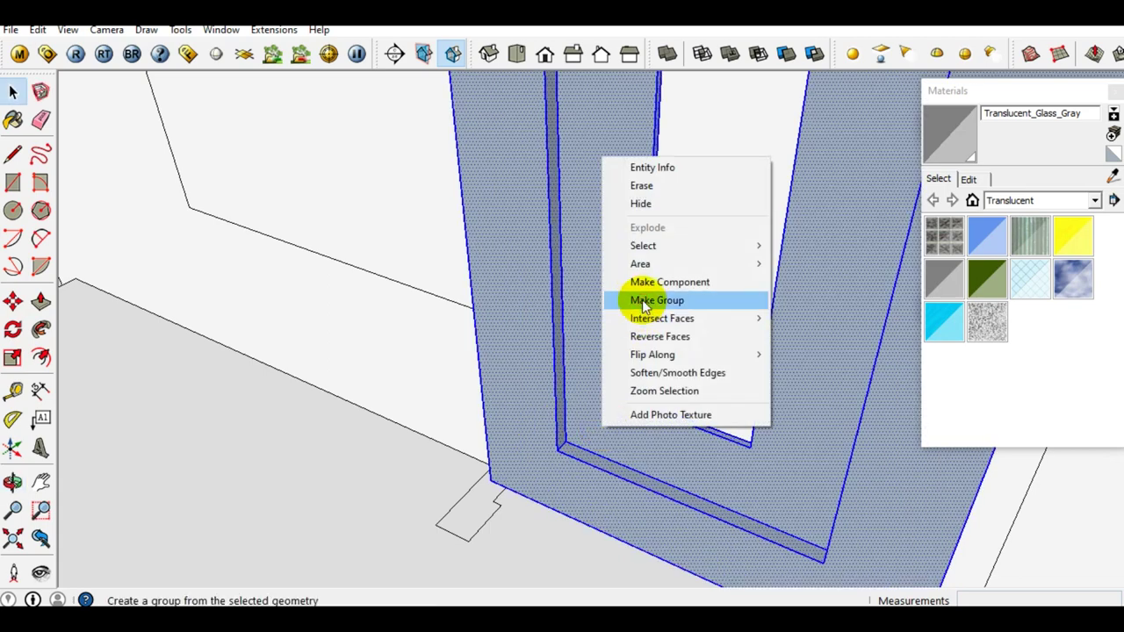
pyautogui.click(645, 303)
# Reverse the frame's faces so they point outward
pyautogui.moveTo(586, 422)
pyautogui.mouseDown(button='middle')
pyautogui.moveTo(586, 458)
pyautogui.moveTo(631, 435)
pyautogui.mouseUp(button='middle')
pyautogui.tripleClick(626, 417)
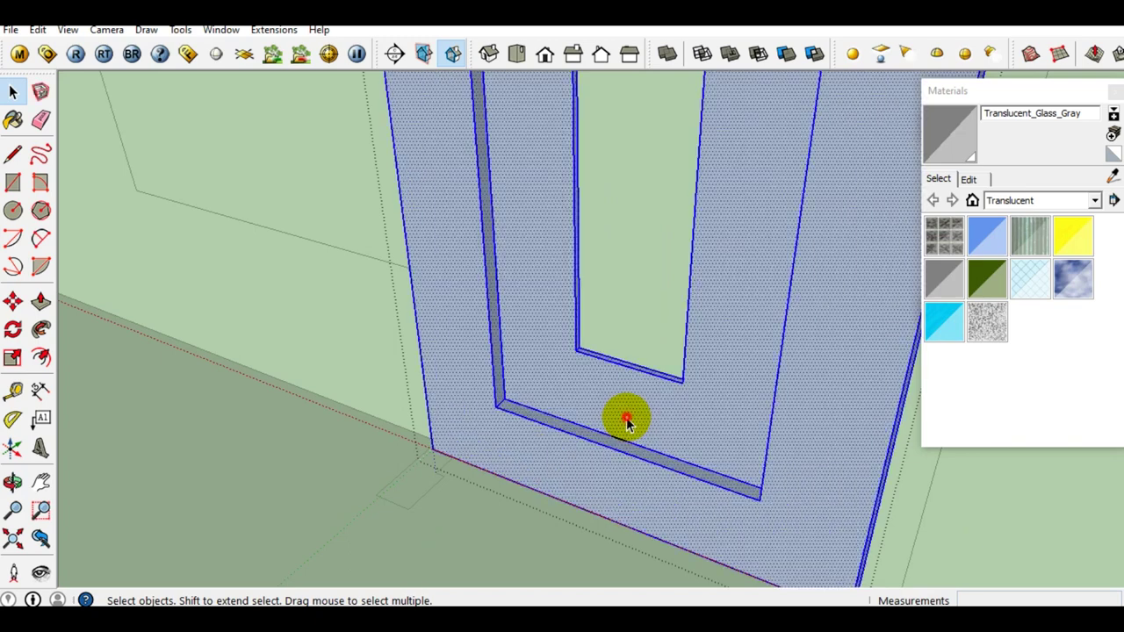
pyautogui.rightClick(626, 417)
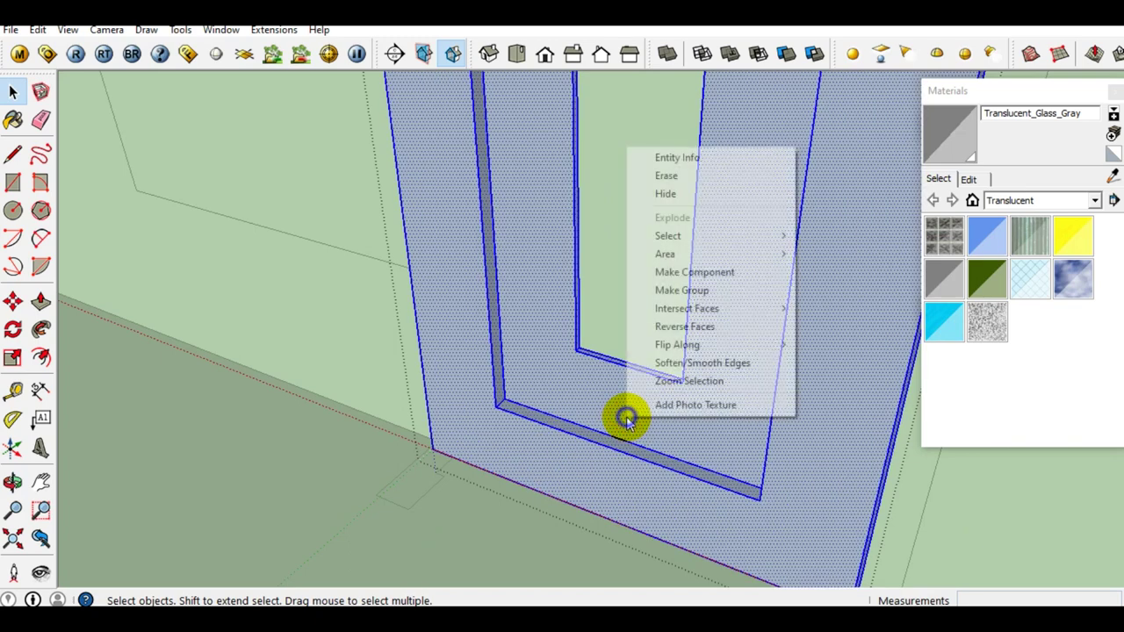
pyautogui.click(690, 327)
pyautogui.scroll(-3, 628, 439)
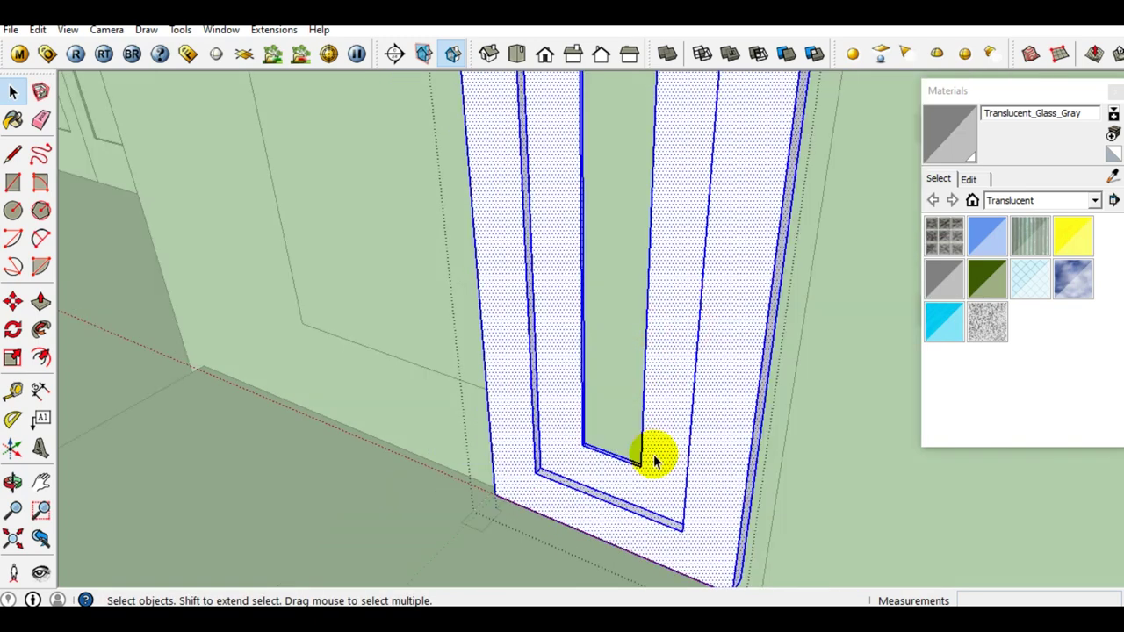
pyautogui.click(652, 453)
# Turn the door frame group into a component
pyautogui.tripleClick(700, 480)
pyautogui.moveTo(701, 480); pyautogui.dragTo(665, 471, button='middle')
pyautogui.rightClick(664, 471)
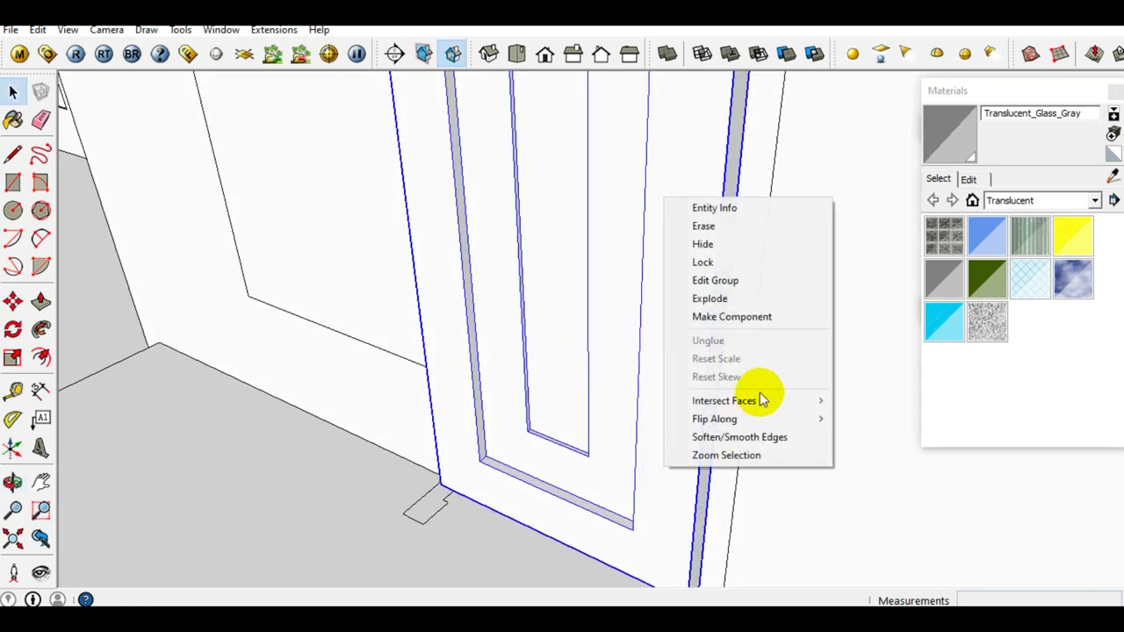
pyautogui.click(721, 317)
# Copy the frame component from its bottom corner onto the adjacent door panel
pyautogui.moveTo(664, 396)
pyautogui.mouseDown(button='middle')
pyautogui.moveTo(641, 431)
pyautogui.moveTo(564, 450)
pyautogui.moveTo(575, 453)
pyautogui.mouseUp(button='middle')
pyautogui.scroll(3, 465, 432)
pyautogui.moveTo(474, 431)
pyautogui.mouseDown(button='middle')
pyautogui.moveTo(429, 395)
pyautogui.moveTo(540, 400)
pyautogui.mouseUp(button='middle')
pyautogui.scroll(2, 501, 434)
pyautogui.scroll(2, 599, 439)
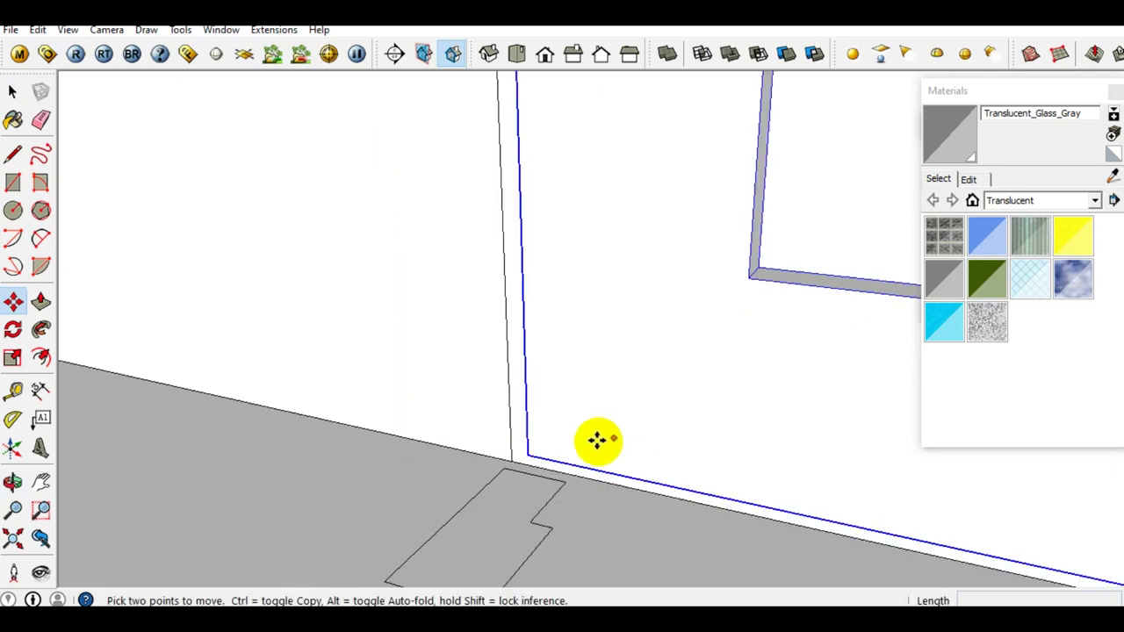
pyautogui.scroll(2, 684, 444)
pyautogui.scroll(2, 579, 460)
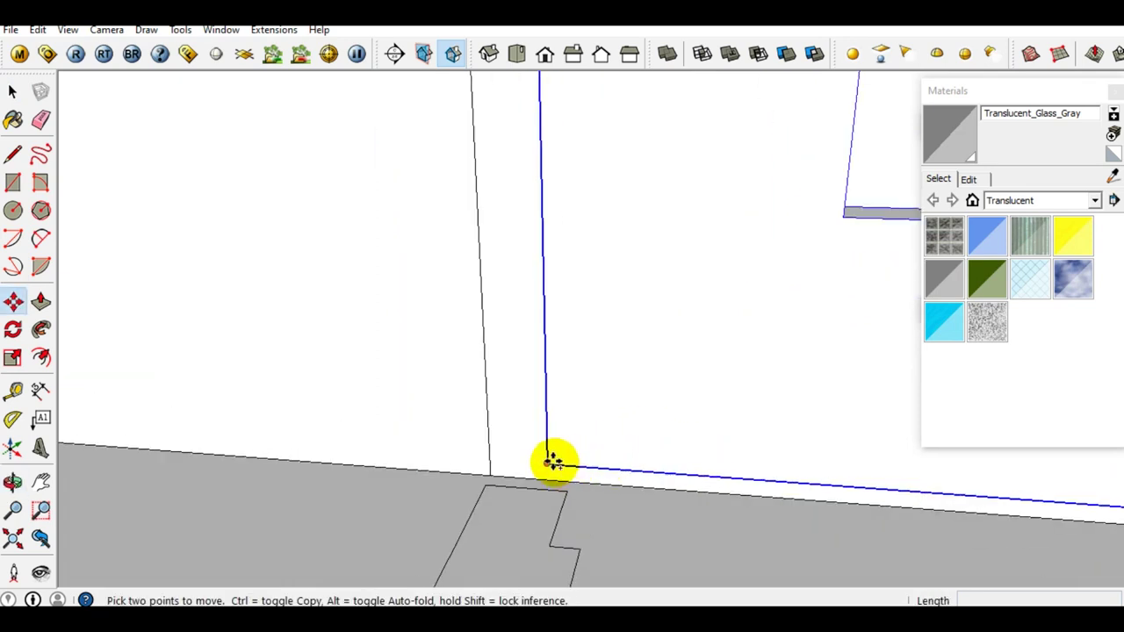
pyautogui.click(553, 461)
pyautogui.scroll(-3, 620, 483)
pyautogui.moveTo(777, 454)
pyautogui.mouseDown(button='middle')
pyautogui.moveTo(306, 421)
pyautogui.moveTo(617, 450)
pyautogui.moveTo(558, 372)
pyautogui.moveTo(614, 384)
pyautogui.moveTo(589, 405)
pyautogui.mouseUp(button='middle')
pyautogui.click(749, 471)
pyautogui.press('space')
pyautogui.scroll(-2, 652, 465)
# Hide both selected door frame components
pyautogui.moveTo(663, 421)
pyautogui.mouseDown(button='middle')
pyautogui.moveTo(646, 412)
pyautogui.moveTo(658, 422)
pyautogui.mouseUp(button='middle')
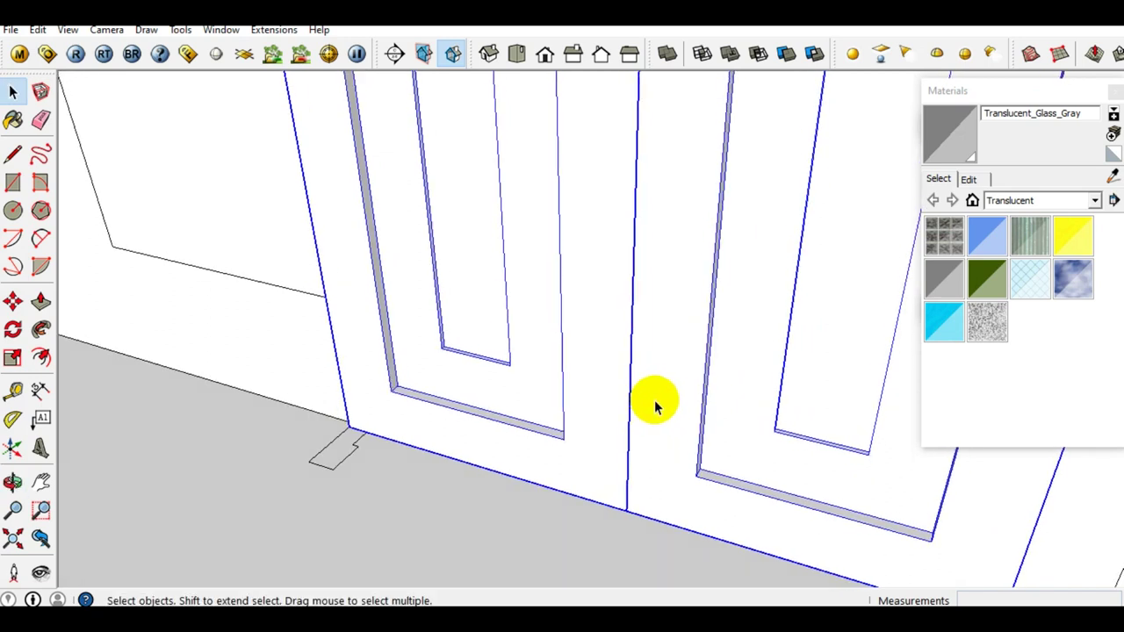
pyautogui.rightClick(654, 406)
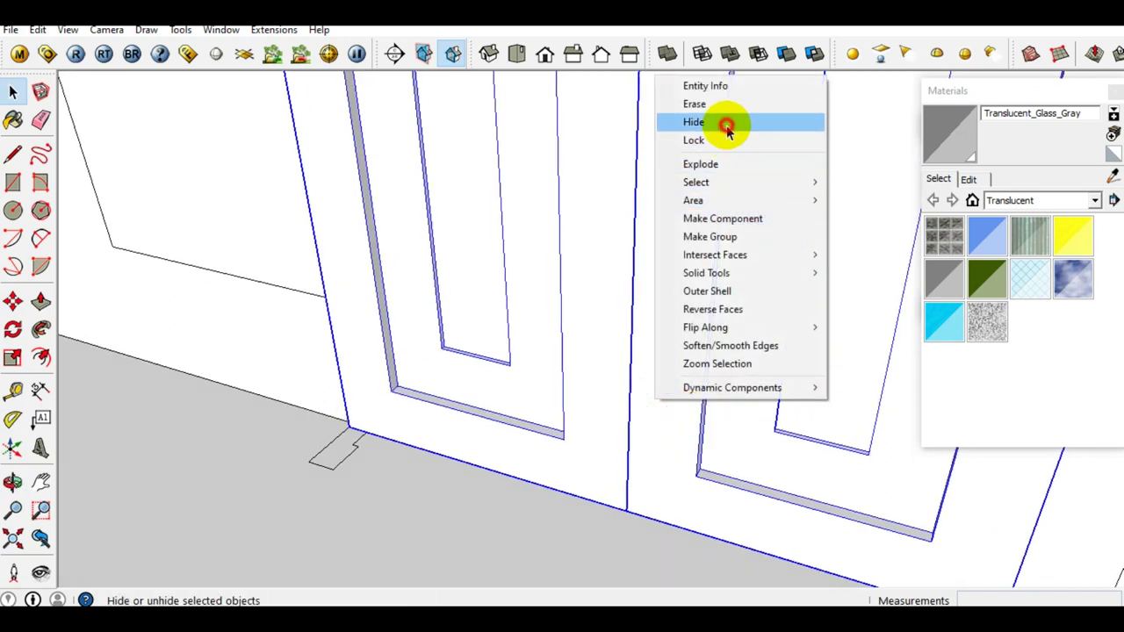
pyautogui.click(727, 128)
# Orbit and pan around the bare door and glass panels
pyautogui.moveTo(527, 384)
pyautogui.mouseDown(button='middle')
pyautogui.moveTo(571, 416)
pyautogui.moveTo(387, 432)
pyautogui.moveTo(496, 419)
pyautogui.mouseUp(button='middle')
pyautogui.moveTo(487, 439)
pyautogui.mouseDown(button='middle')
pyautogui.moveTo(458, 358)
pyautogui.moveTo(466, 497)
pyautogui.moveTo(539, 333)
pyautogui.mouseUp(button='middle')
pyautogui.moveTo(539, 376)
pyautogui.mouseDown(button='middle')
pyautogui.moveTo(647, 333)
pyautogui.moveTo(597, 414)
pyautogui.moveTo(579, 366)
pyautogui.moveTo(553, 507)
pyautogui.moveTo(576, 489)
pyautogui.moveTo(589, 374)
pyautogui.moveTo(531, 235)
pyautogui.moveTo(476, 296)
pyautogui.moveTo(665, 252)
pyautogui.mouseUp(button='middle')
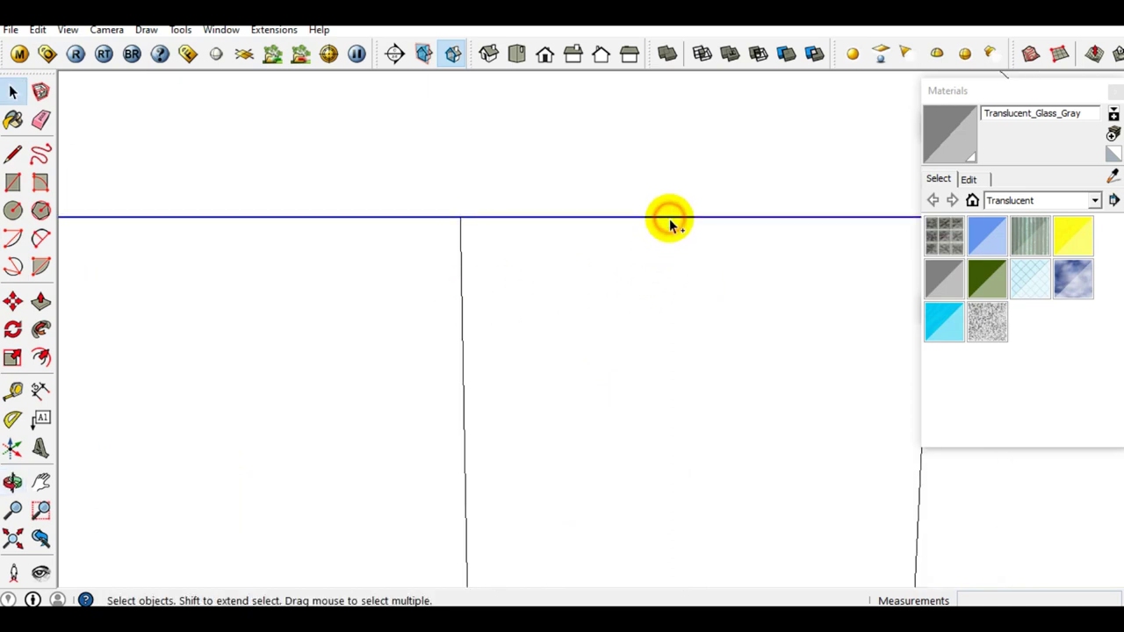
pyautogui.moveTo(753, 304)
pyautogui.mouseDown(button='middle')
pyautogui.moveTo(640, 293)
pyautogui.moveTo(712, 293)
pyautogui.moveTo(708, 459)
pyautogui.moveTo(676, 374)
pyautogui.mouseUp(button='middle')
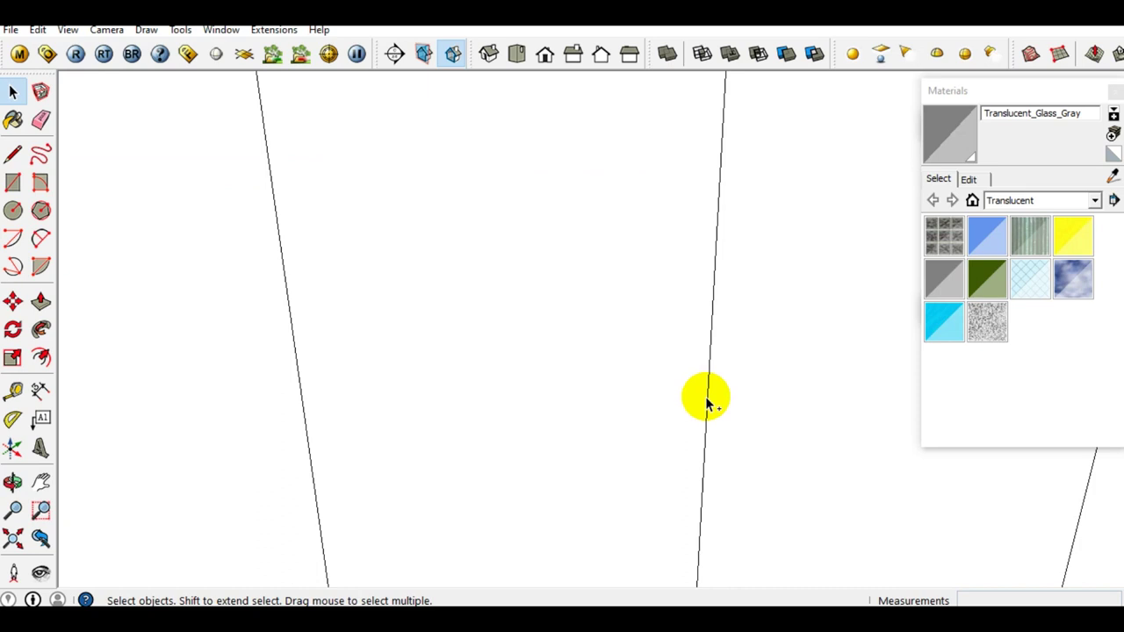
pyautogui.moveTo(710, 404)
pyautogui.mouseDown(button='middle')
pyautogui.moveTo(699, 411)
pyautogui.moveTo(695, 316)
pyautogui.moveTo(699, 371)
pyautogui.moveTo(660, 351)
pyautogui.moveTo(673, 363)
pyautogui.moveTo(819, 340)
pyautogui.moveTo(544, 334)
pyautogui.moveTo(808, 313)
pyautogui.moveTo(770, 306)
pyautogui.moveTo(720, 329)
pyautogui.mouseUp(button='middle')
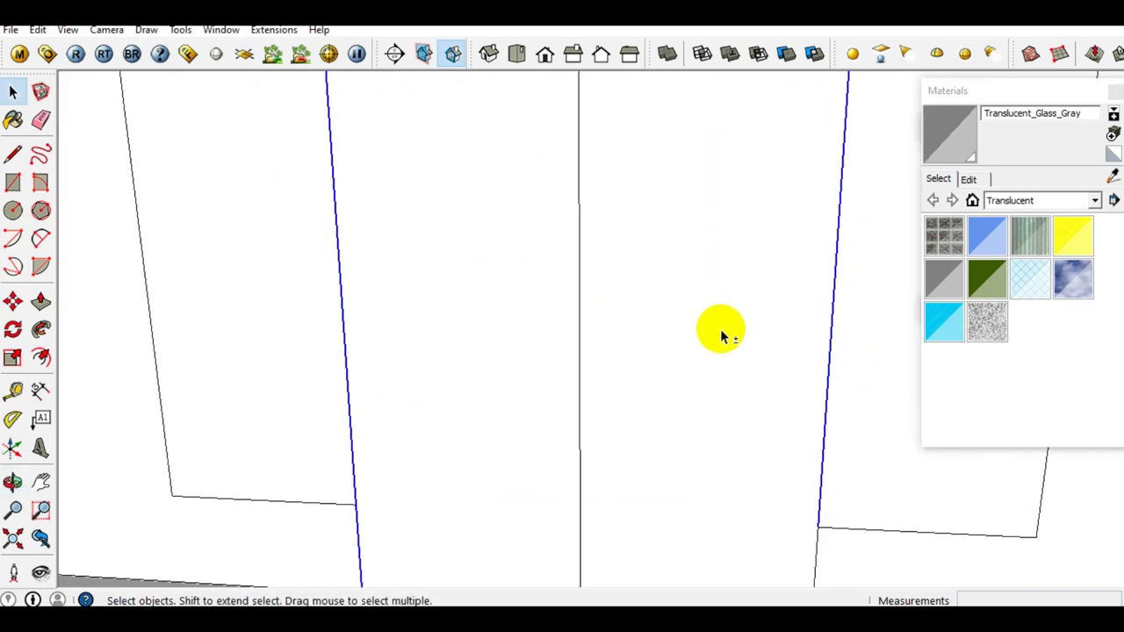
pyautogui.moveTo(720, 334)
pyautogui.keyDown('shift'); pyautogui.mouseDown(button='middle')
pyautogui.moveTo(552, 339)
pyautogui.moveTo(673, 346)
pyautogui.mouseUp(button='middle'); pyautogui.keyUp('shift')
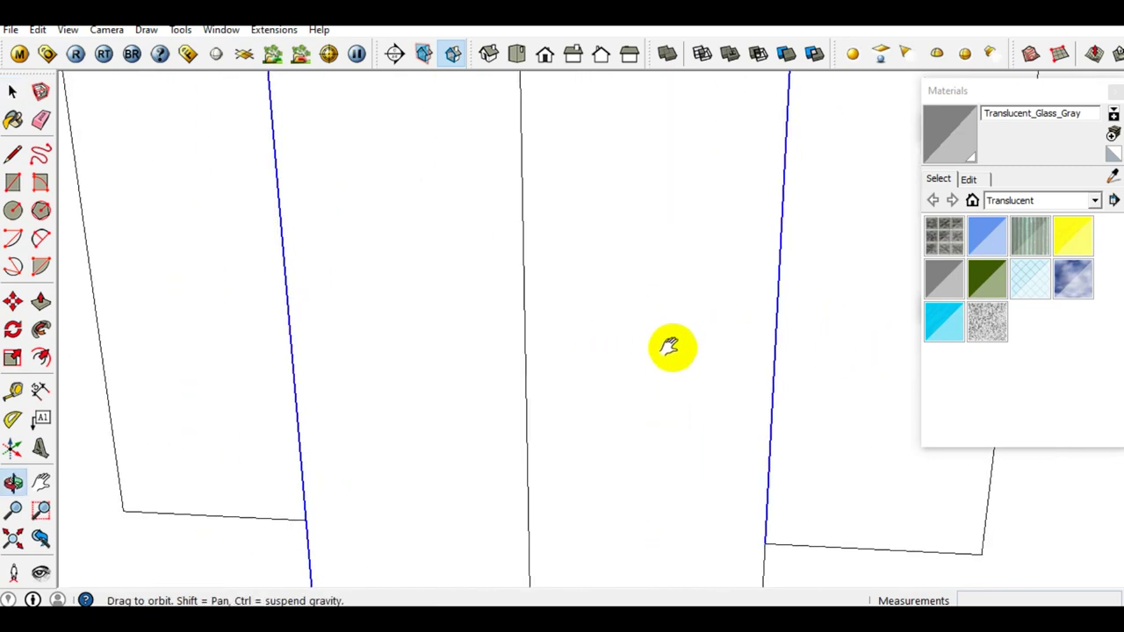
pyautogui.moveTo(807, 437)
pyautogui.keyDown('shift'); pyautogui.mouseDown(button='middle')
pyautogui.moveTo(795, 306)
pyautogui.moveTo(782, 431)
pyautogui.moveTo(746, 488)
pyautogui.moveTo(746, 467)
pyautogui.mouseUp(button='middle'); pyautogui.keyUp('shift')
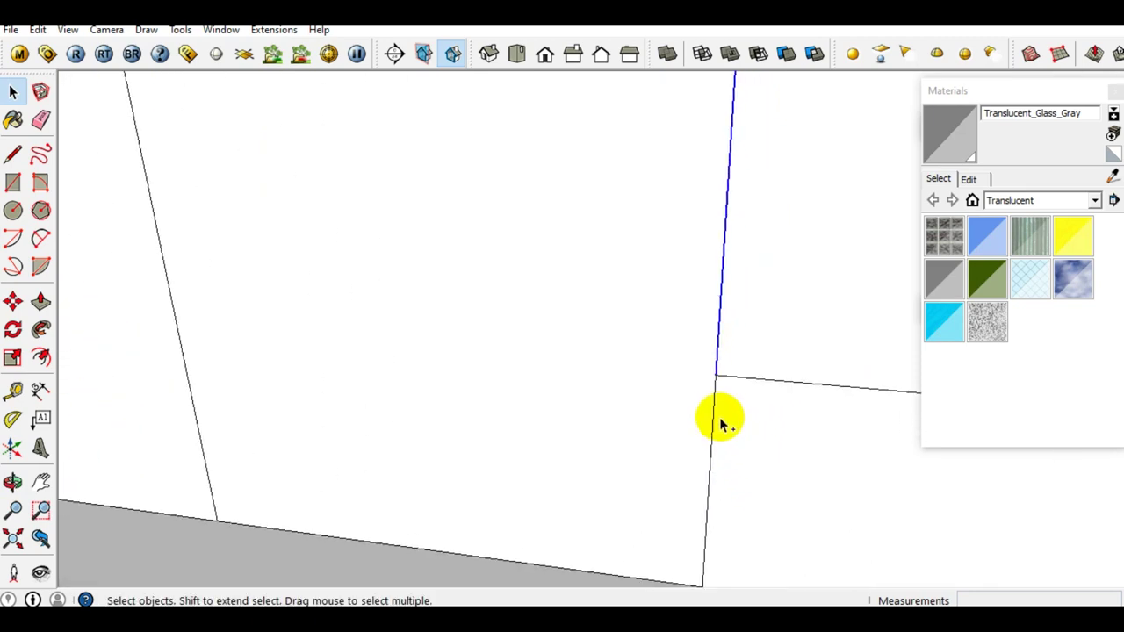
# Zoom and orbit toward the floor profile at the doors' bottom corner
pyautogui.scroll(-5, 790, 413)
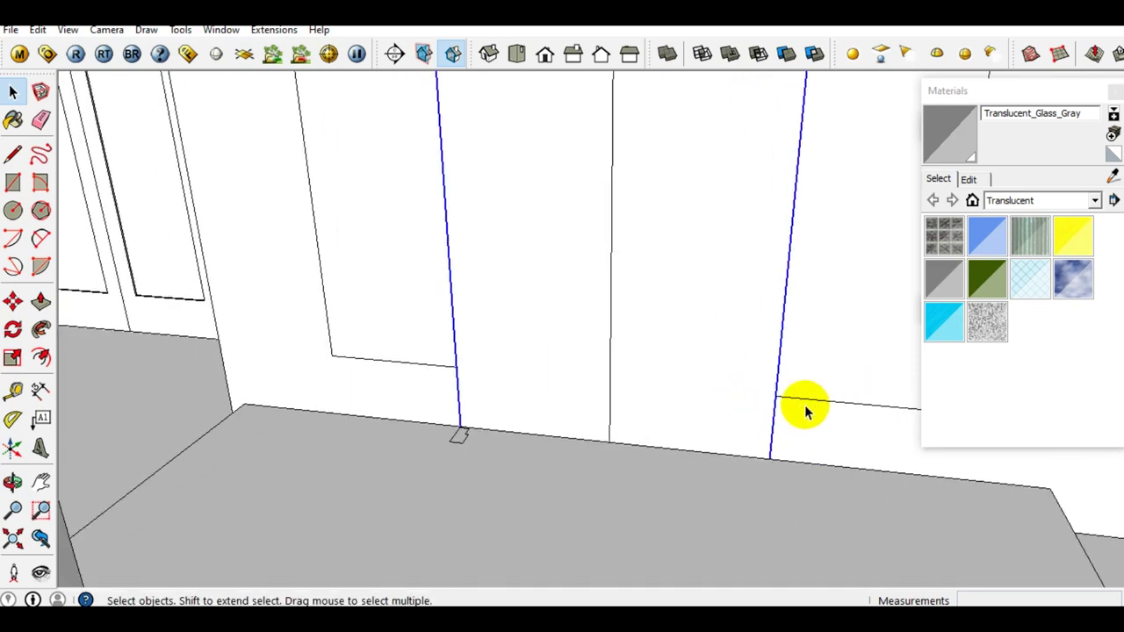
pyautogui.scroll(-2, 802, 401)
pyautogui.scroll(-5, 792, 351)
pyautogui.moveTo(765, 381)
pyautogui.mouseDown(button='middle')
pyautogui.moveTo(686, 379)
pyautogui.moveTo(787, 396)
pyautogui.moveTo(682, 401)
pyautogui.moveTo(590, 450)
pyautogui.mouseUp(button='middle')
pyautogui.scroll(4, 590, 450)
pyautogui.scroll(2, 627, 413)
pyautogui.moveTo(652, 409)
pyautogui.mouseDown(button='middle')
pyautogui.moveTo(535, 477)
pyautogui.moveTo(682, 421)
pyautogui.moveTo(603, 469)
pyautogui.mouseUp(button='middle')
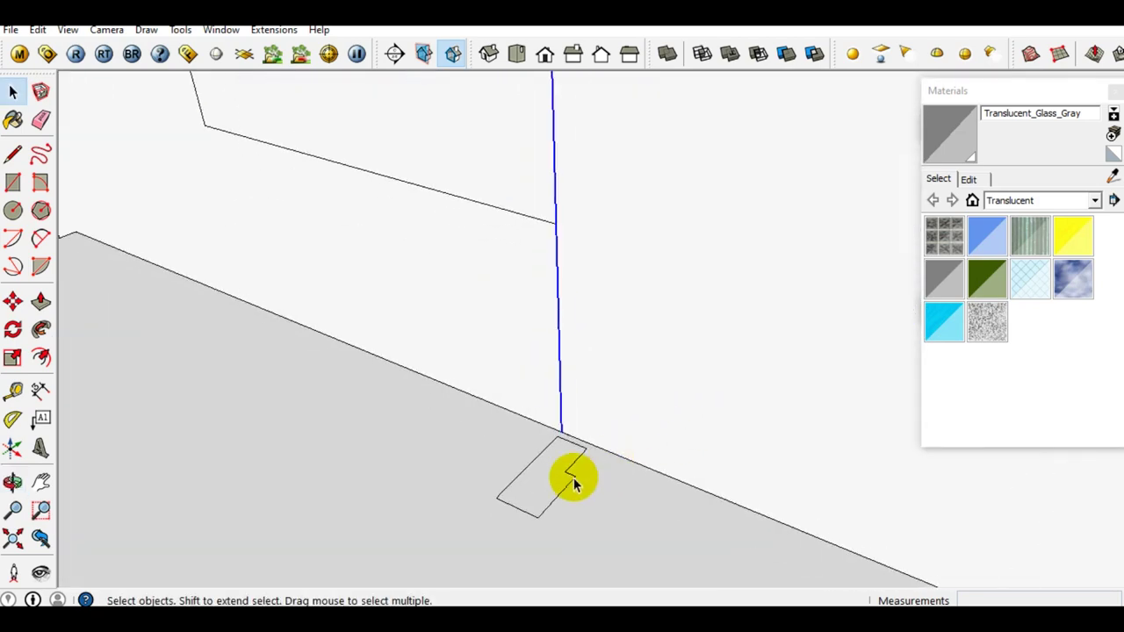
pyautogui.scroll(2, 562, 471)
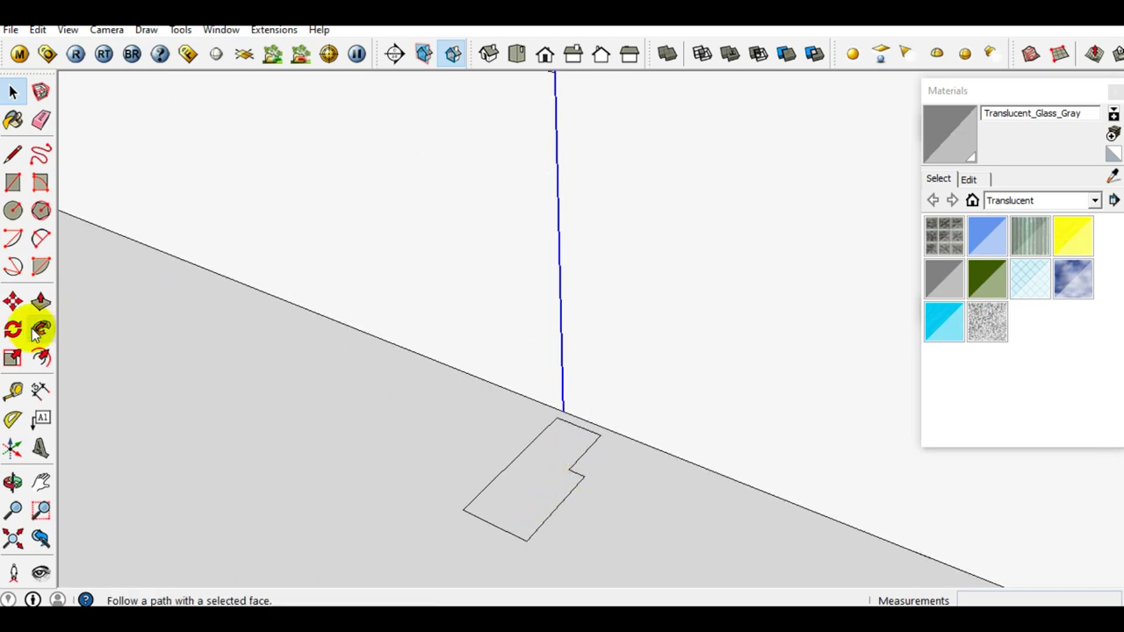
# Sweep the floor profile up the vertical line into a post and reverse its faces
pyautogui.click(534, 514)
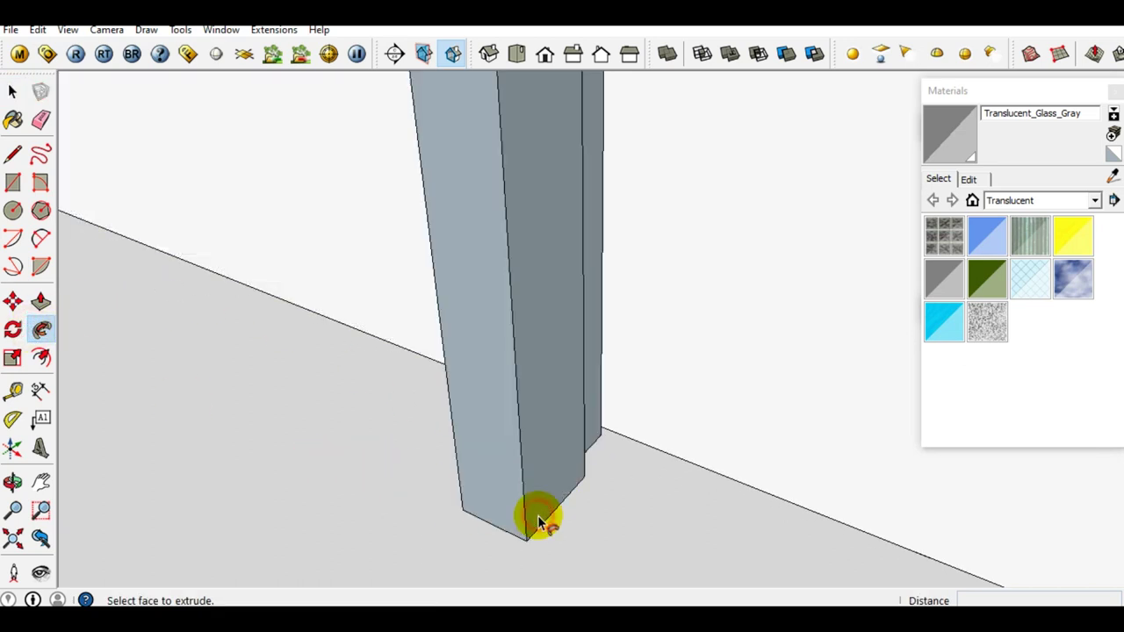
pyautogui.press('space')
pyautogui.tripleClick(527, 420)
pyautogui.rightClick(528, 419)
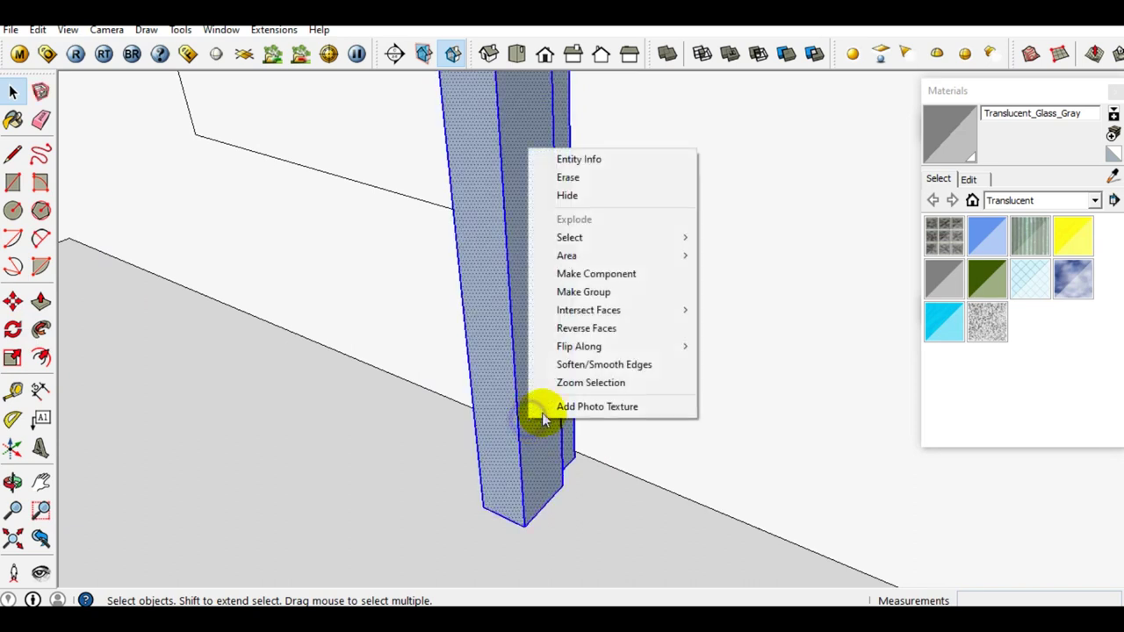
pyautogui.click(584, 327)
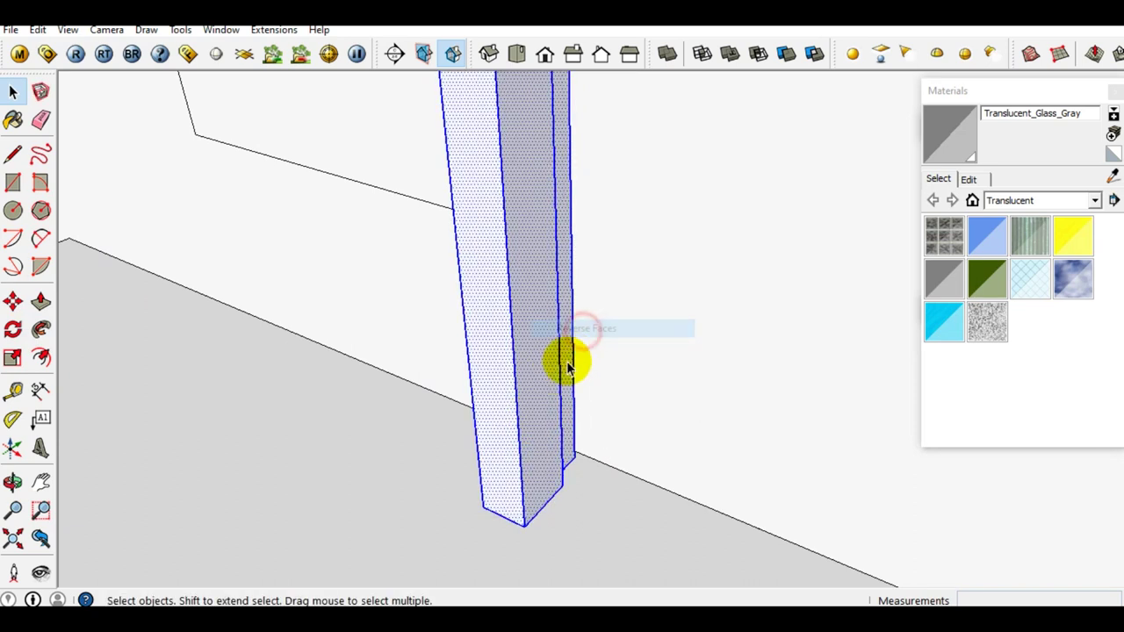
# Group the post, then select the arched face above the door
pyautogui.rightClick(530, 394)
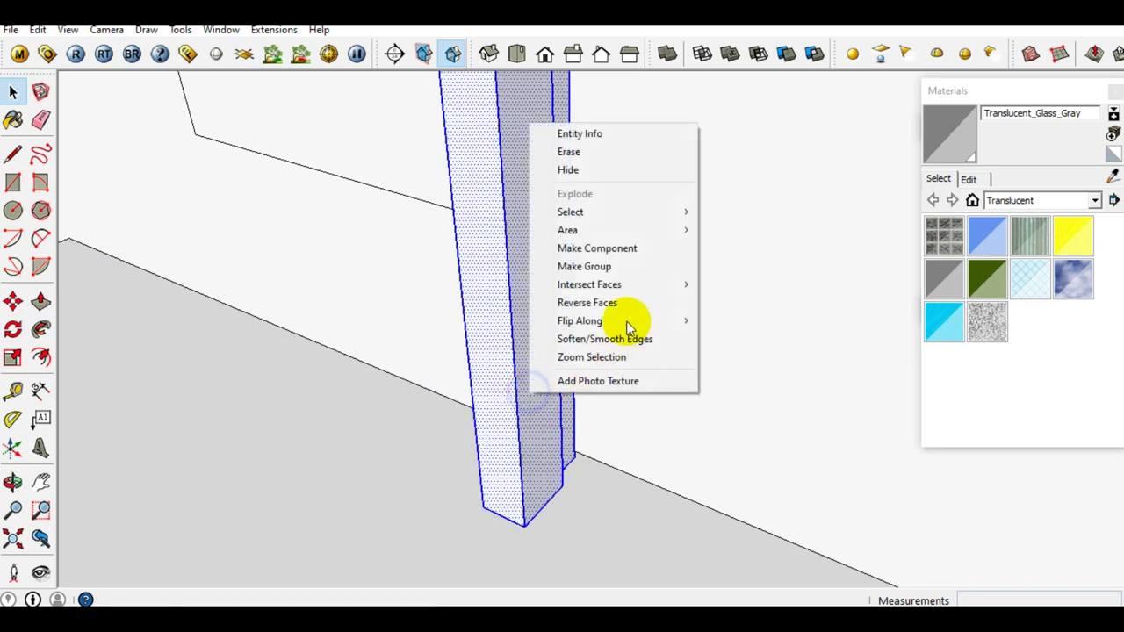
pyautogui.click(596, 266)
pyautogui.moveTo(602, 301)
pyautogui.mouseDown(button='middle')
pyautogui.moveTo(539, 389)
pyautogui.moveTo(702, 364)
pyautogui.moveTo(788, 254)
pyautogui.moveTo(756, 239)
pyautogui.moveTo(764, 220)
pyautogui.moveTo(733, 326)
pyautogui.moveTo(696, 330)
pyautogui.moveTo(644, 476)
pyautogui.moveTo(685, 183)
pyautogui.moveTo(686, 237)
pyautogui.moveTo(658, 216)
pyautogui.moveTo(702, 195)
pyautogui.moveTo(664, 276)
pyautogui.moveTo(688, 179)
pyautogui.moveTo(652, 351)
pyautogui.moveTo(662, 288)
pyautogui.moveTo(602, 497)
pyautogui.mouseUp(button='middle')
pyautogui.click(673, 219)
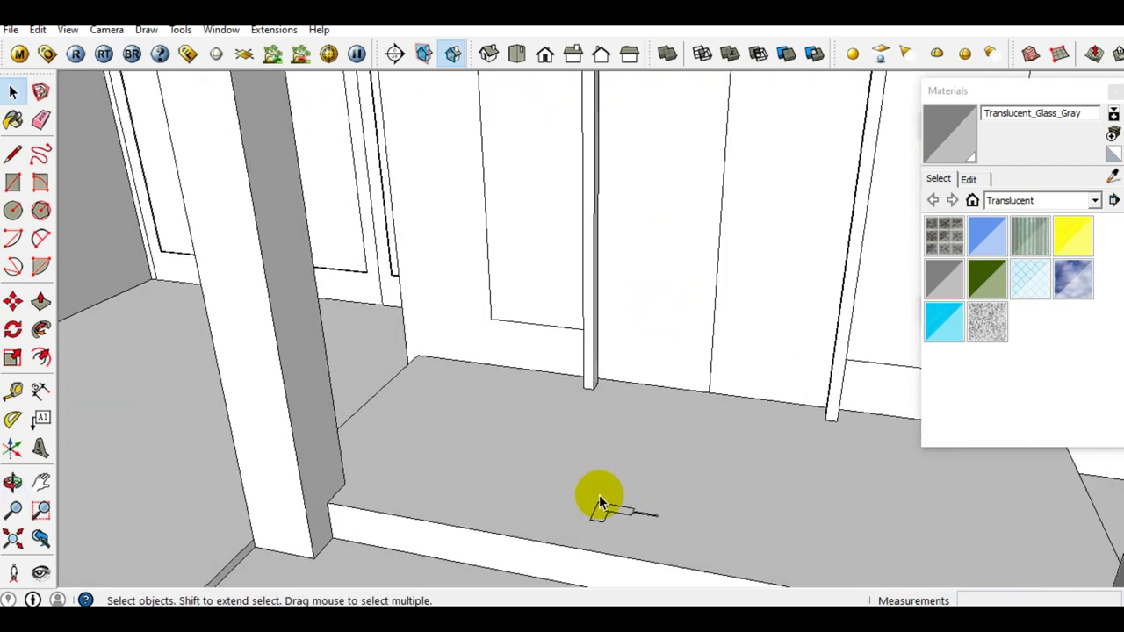
# Copy the moulding profile and group the copy
pyautogui.scroll(2, 604, 508)
pyautogui.scroll(2, 606, 518)
pyautogui.scroll(1, 577, 539)
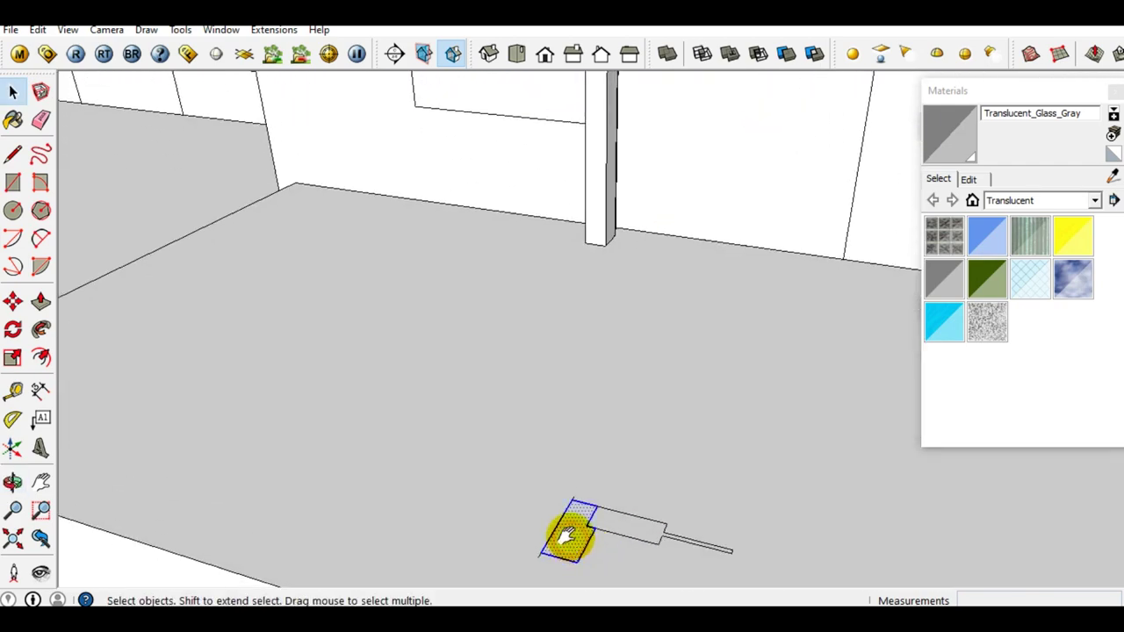
pyautogui.moveTo(568, 536)
pyautogui.mouseDown(button='middle')
pyautogui.moveTo(584, 514)
pyautogui.moveTo(567, 519)
pyautogui.moveTo(588, 453)
pyautogui.mouseUp(button='middle')
pyautogui.press('m')
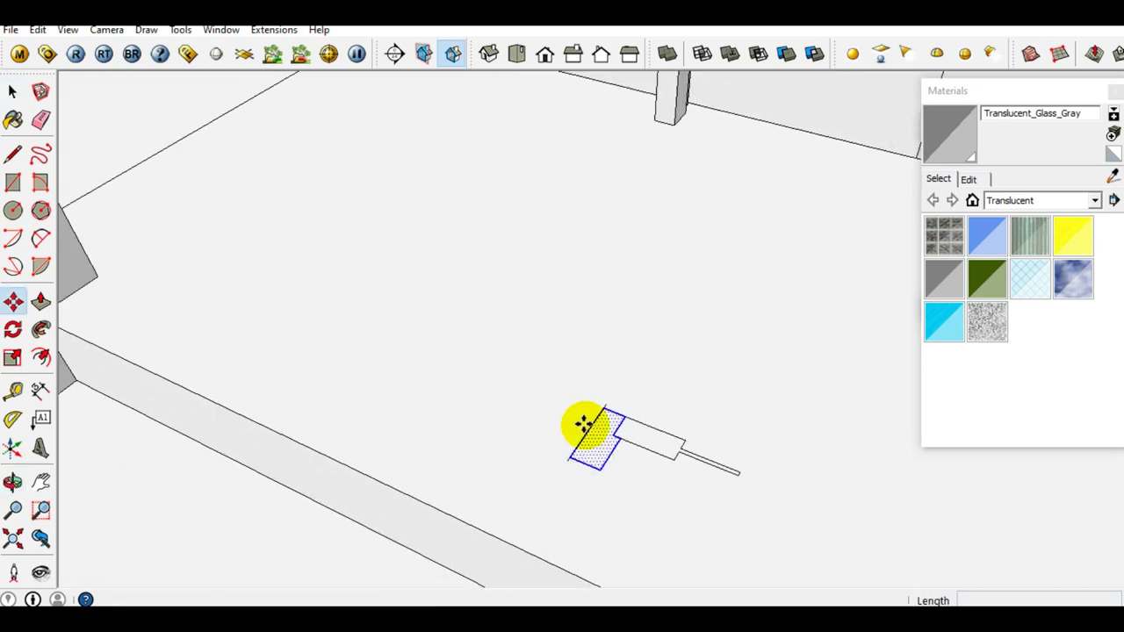
pyautogui.press('ctrl')
pyautogui.click(605, 358)
pyautogui.moveTo(513, 476)
pyautogui.mouseDown(button='middle')
pyautogui.moveTo(562, 371)
pyautogui.moveTo(534, 467)
pyautogui.mouseUp(button='middle')
pyautogui.rightClick(536, 468)
pyautogui.click(580, 374)
# Stand the profile upright at the frame's top corner and explode it
pyautogui.moveTo(580, 374)
pyautogui.mouseDown(button='middle')
pyautogui.moveTo(529, 500)
pyautogui.moveTo(588, 430)
pyautogui.mouseUp(button='middle')
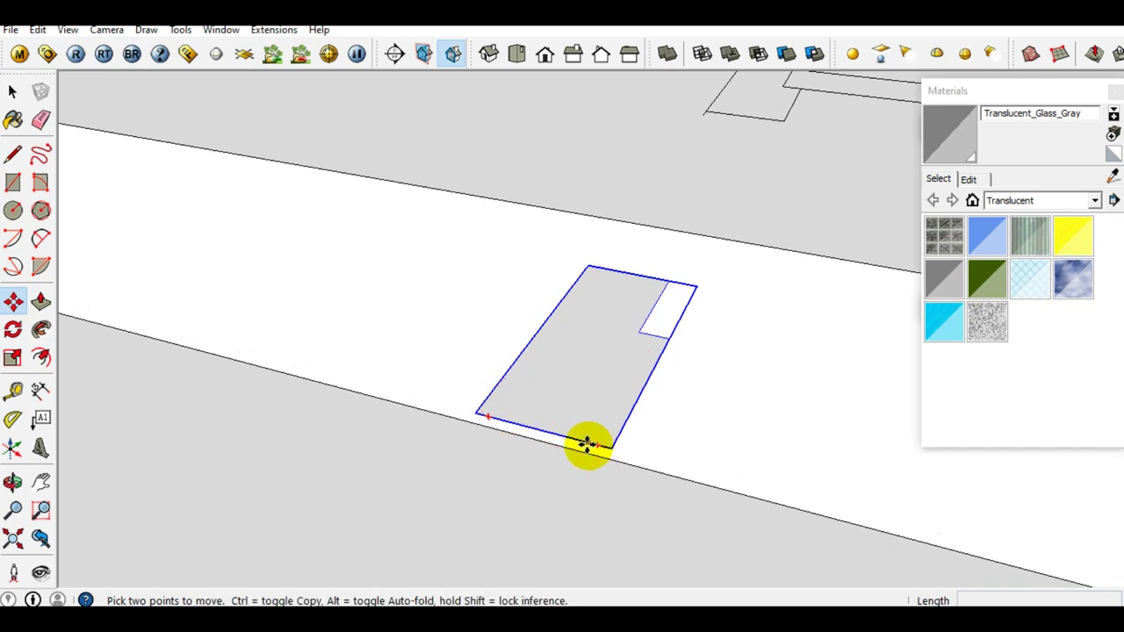
pyautogui.click(594, 446)
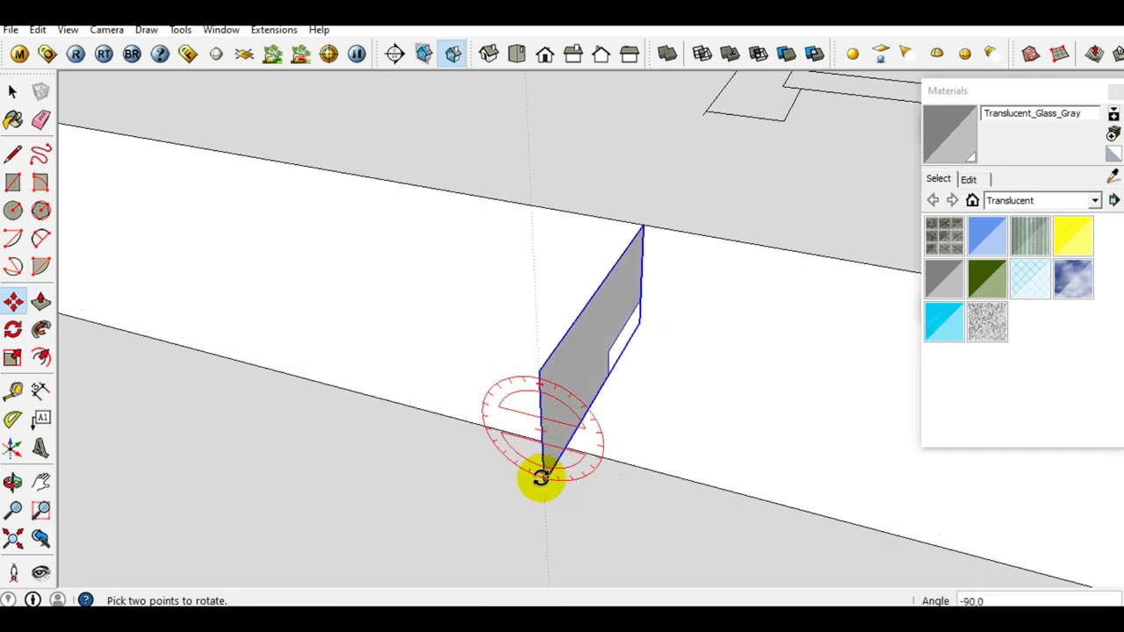
pyautogui.scroll(-3, 561, 470)
pyautogui.scroll(-3, 570, 451)
pyautogui.scroll(-5, 562, 447)
pyautogui.moveTo(562, 447)
pyautogui.mouseDown(button='middle')
pyautogui.moveTo(575, 348)
pyautogui.moveTo(595, 546)
pyautogui.mouseUp(button='middle')
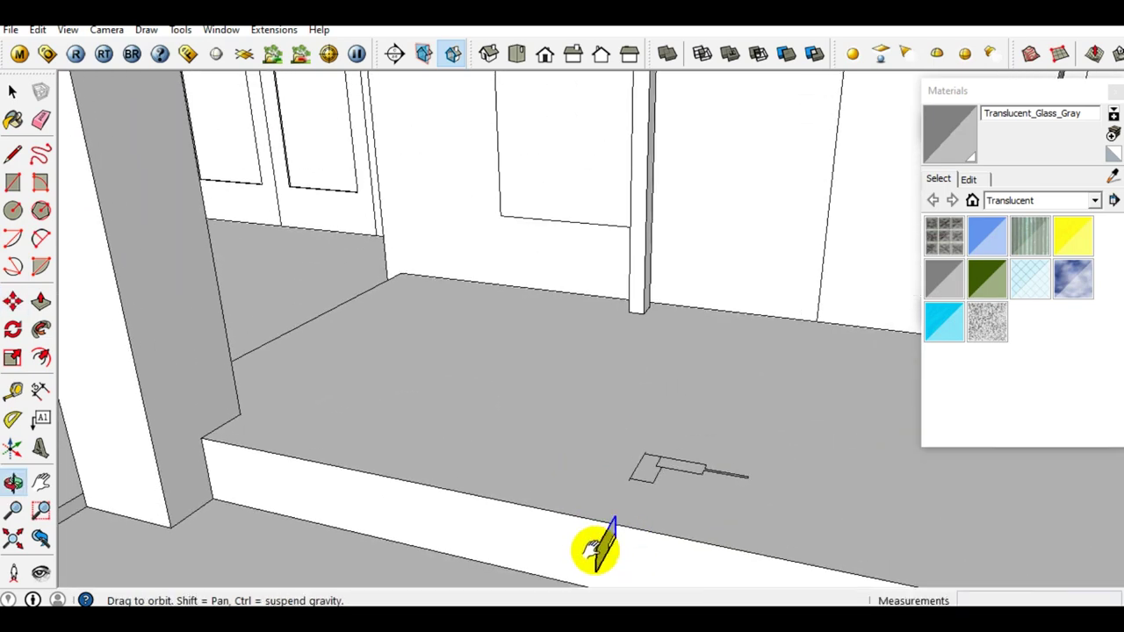
pyautogui.scroll(3, 614, 422)
pyautogui.scroll(3, 623, 396)
pyautogui.moveTo(623, 396)
pyautogui.keyDown('shift'); pyautogui.mouseDown(button='middle')
pyautogui.moveTo(668, 533)
pyautogui.moveTo(634, 310)
pyautogui.mouseUp(button='middle'); pyautogui.keyUp('shift')
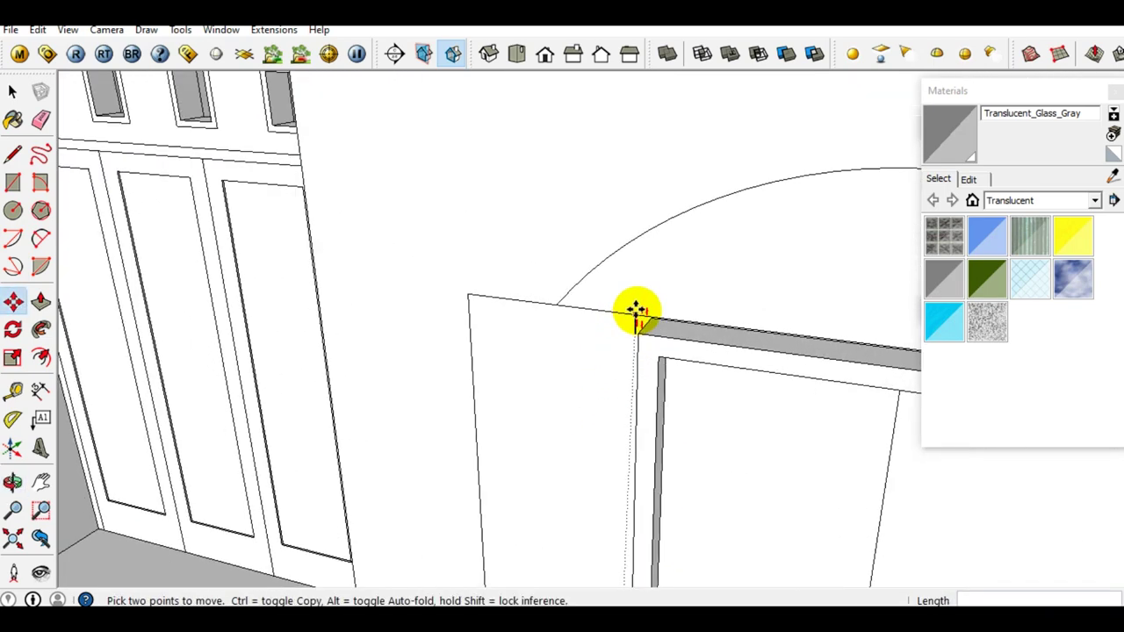
pyautogui.scroll(3, 645, 333)
pyautogui.moveTo(657, 351)
pyautogui.mouseDown(button='middle')
pyautogui.moveTo(740, 368)
pyautogui.moveTo(658, 304)
pyautogui.moveTo(822, 316)
pyautogui.moveTo(683, 306)
pyautogui.moveTo(672, 316)
pyautogui.mouseUp(button='middle')
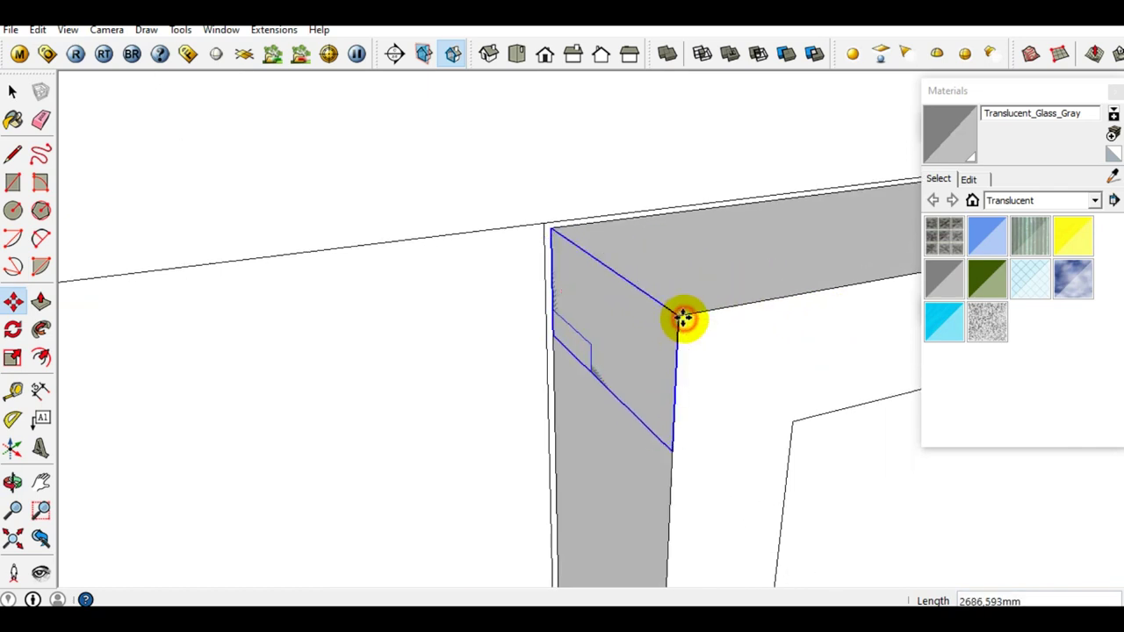
pyautogui.rightClick(639, 346)
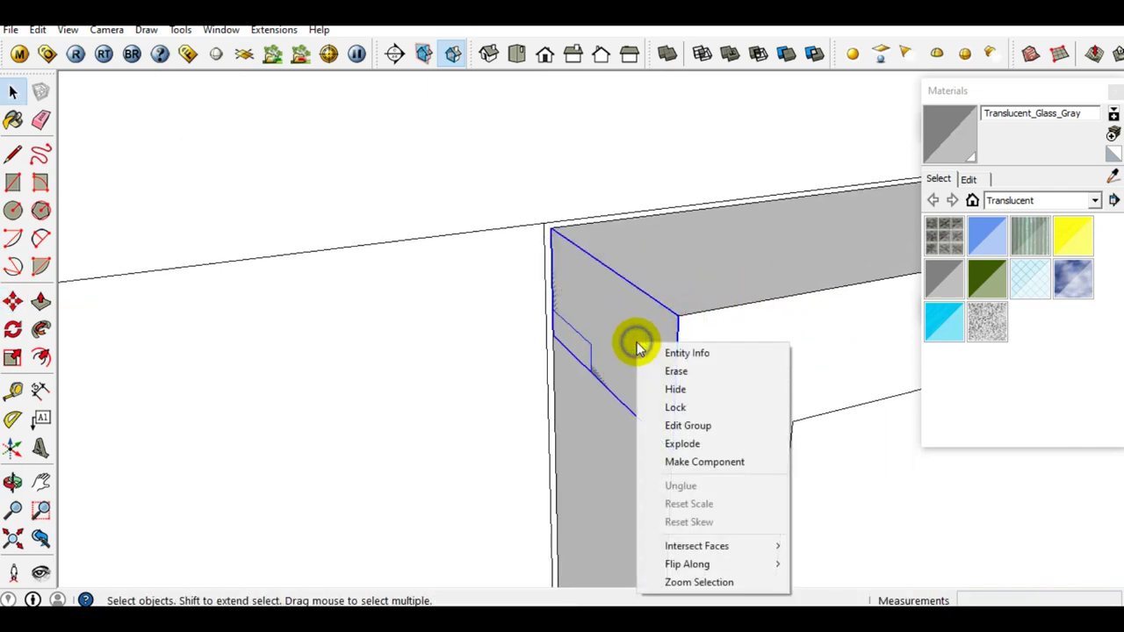
pyautogui.click(678, 443)
# Sweep the profile along the straight top edge and arch edges
pyautogui.moveTo(667, 417)
pyautogui.mouseDown(button='middle')
pyautogui.moveTo(514, 414)
pyautogui.moveTo(373, 364)
pyautogui.moveTo(522, 333)
pyautogui.moveTo(447, 345)
pyautogui.mouseUp(button='middle')
pyautogui.click(365, 345)
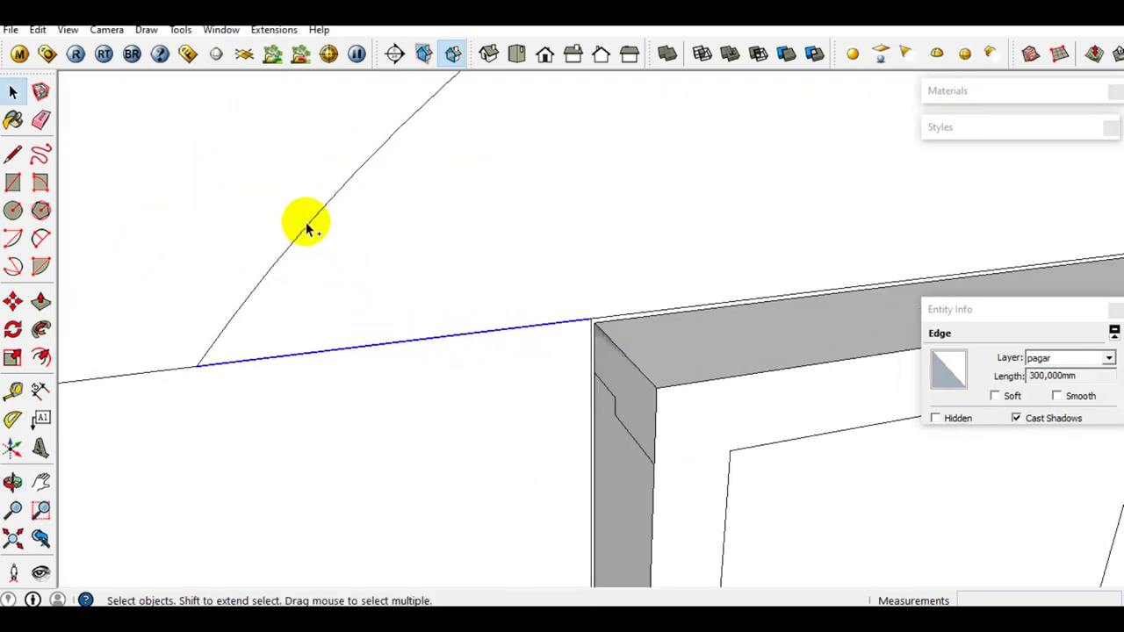
pyautogui.moveTo(308, 228)
pyautogui.mouseDown(button='middle')
pyautogui.moveTo(715, 271)
pyautogui.moveTo(559, 321)
pyautogui.moveTo(531, 359)
pyautogui.moveTo(657, 352)
pyautogui.moveTo(582, 359)
pyautogui.moveTo(771, 314)
pyautogui.moveTo(717, 308)
pyautogui.moveTo(619, 326)
pyautogui.moveTo(547, 311)
pyautogui.moveTo(693, 309)
pyautogui.moveTo(514, 311)
pyautogui.moveTo(869, 321)
pyautogui.mouseUp(button='middle')
pyautogui.click(715, 271)
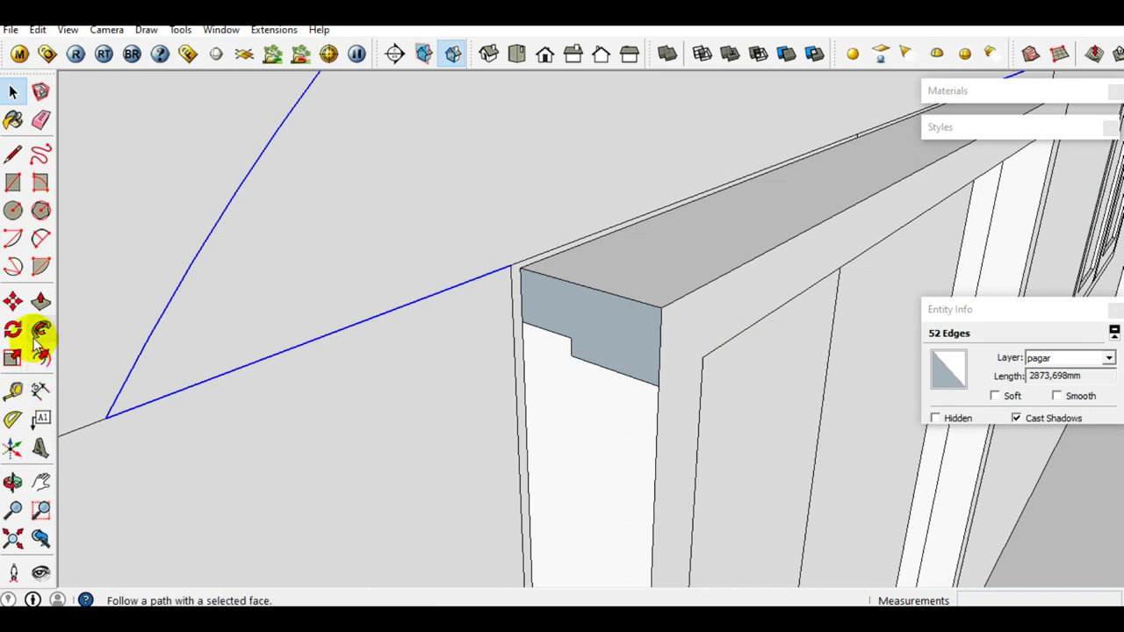
pyautogui.moveTo(613, 341)
pyautogui.mouseDown(button='middle')
pyautogui.moveTo(347, 345)
pyautogui.moveTo(591, 371)
pyautogui.moveTo(451, 361)
pyautogui.moveTo(487, 314)
pyautogui.moveTo(459, 339)
pyautogui.moveTo(451, 369)
pyautogui.mouseUp(button='middle')
# Group the swept arch moulding into a solid
pyautogui.click(449, 364)
pyautogui.rightClick(448, 369)
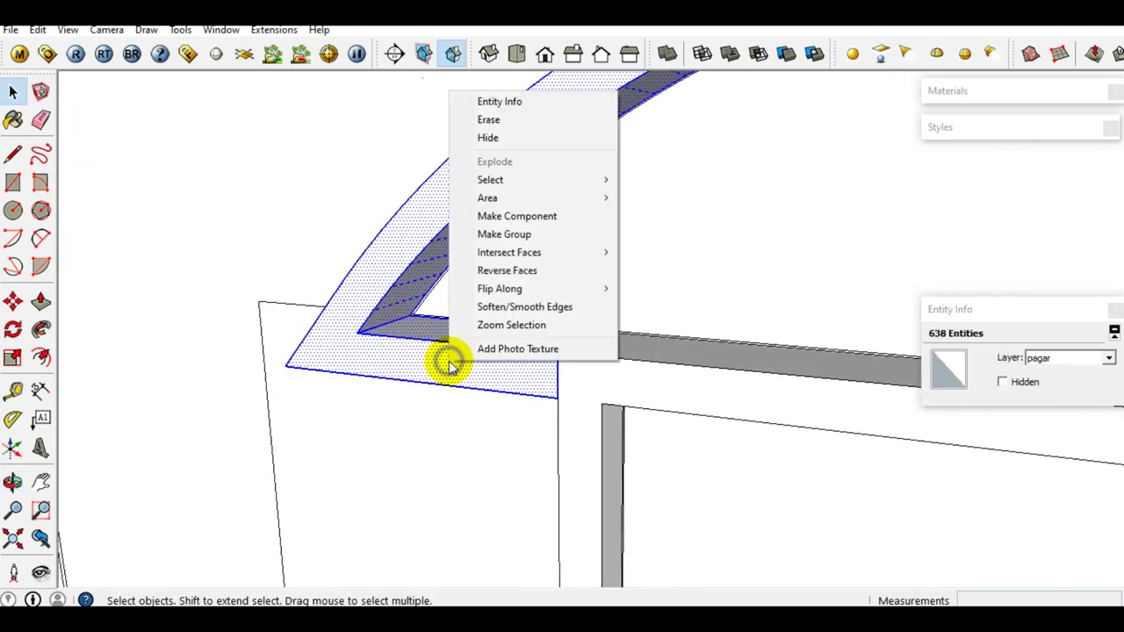
pyautogui.click(516, 233)
pyautogui.scroll(-3, 497, 269)
pyautogui.moveTo(439, 339)
pyautogui.mouseDown(button='middle')
pyautogui.moveTo(501, 402)
pyautogui.moveTo(518, 380)
pyautogui.mouseUp(button='middle')
pyautogui.scroll(5, 501, 206)
pyautogui.scroll(-5, 501, 207)
pyautogui.moveTo(571, 296)
pyautogui.mouseDown(button='middle')
pyautogui.moveTo(536, 304)
pyautogui.moveTo(542, 314)
pyautogui.mouseUp(button='middle')
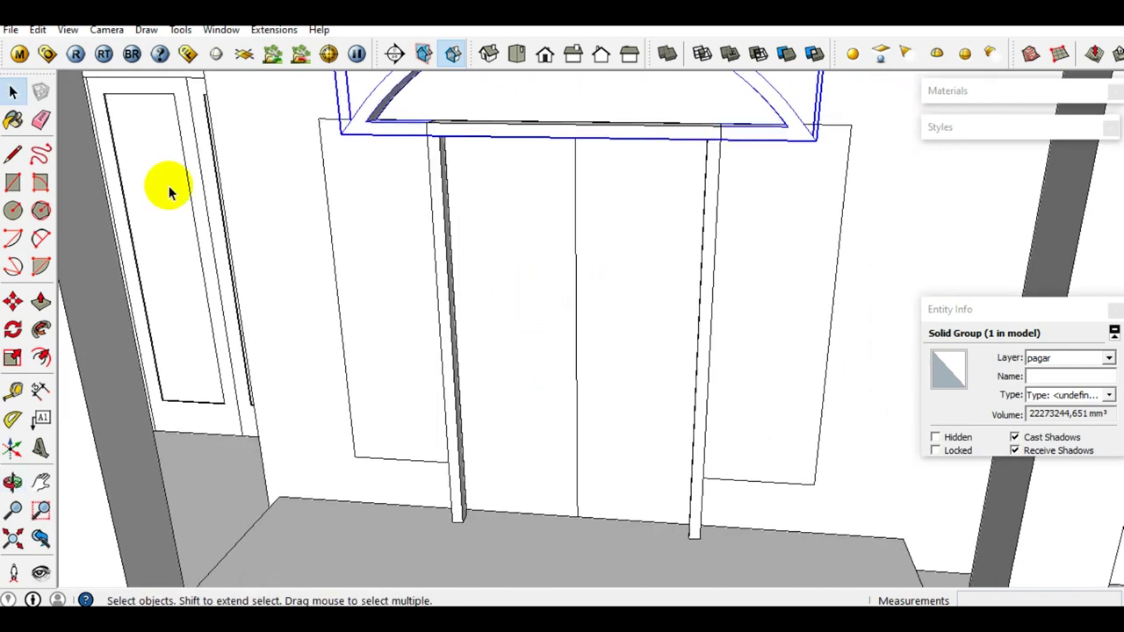
# Unhide all hidden objects in the model
pyautogui.click(37, 29)
pyautogui.moveTo(69, 265)
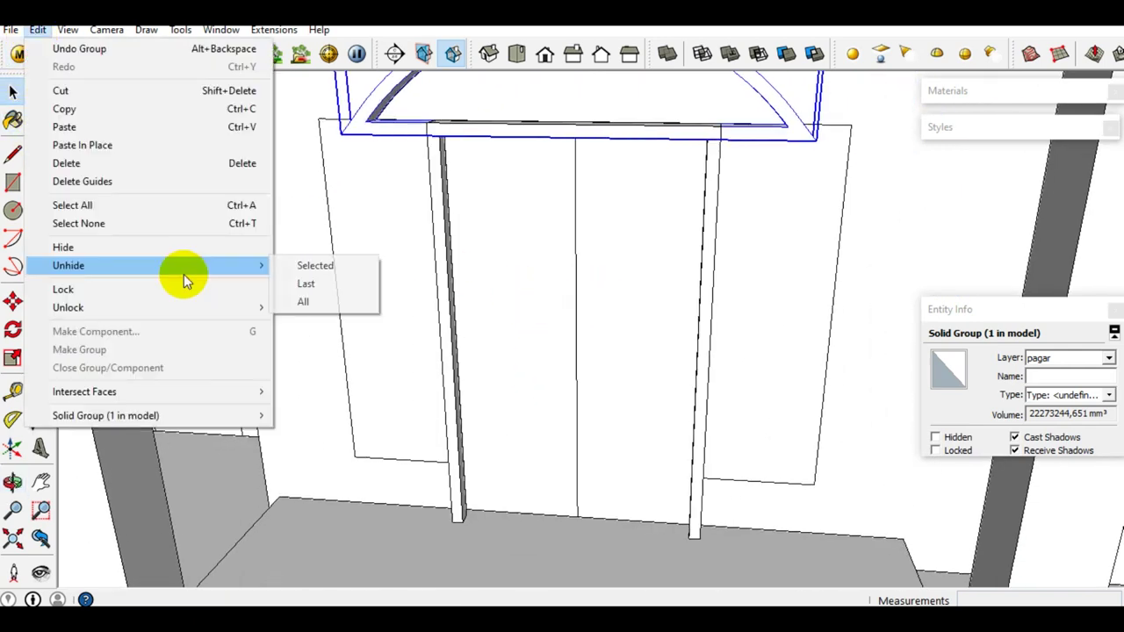
pyautogui.click(312, 301)
pyautogui.moveTo(313, 301)
pyautogui.mouseDown(button='middle')
pyautogui.moveTo(369, 326)
pyautogui.moveTo(439, 263)
pyautogui.moveTo(483, 260)
pyautogui.moveTo(547, 285)
pyautogui.moveTo(537, 296)
pyautogui.mouseUp(button='middle')
pyautogui.scroll(2, 482, 261)
# Select the four door leaves and hide them
pyautogui.click(540, 270)
pyautogui.click(558, 286)
pyautogui.keyDown('shift'); pyautogui.click(622, 321); pyautogui.keyUp('shift')
pyautogui.moveTo(624, 333)
pyautogui.mouseDown(button='middle')
pyautogui.moveTo(622, 321)
pyautogui.moveTo(516, 343)
pyautogui.moveTo(672, 376)
pyautogui.mouseUp(button='middle')
pyautogui.scroll(-2, 615, 312)
pyautogui.scroll(3, 516, 342)
pyautogui.scroll(-3, 446, 360)
pyautogui.keyDown('shift'); pyautogui.click(527, 359); pyautogui.keyUp('shift')
pyautogui.scroll(2, 676, 374)
pyautogui.scroll(2, 680, 375)
pyautogui.keyDown('shift'); pyautogui.click(685, 376); pyautogui.keyUp('shift')
pyautogui.rightClick(680, 371)
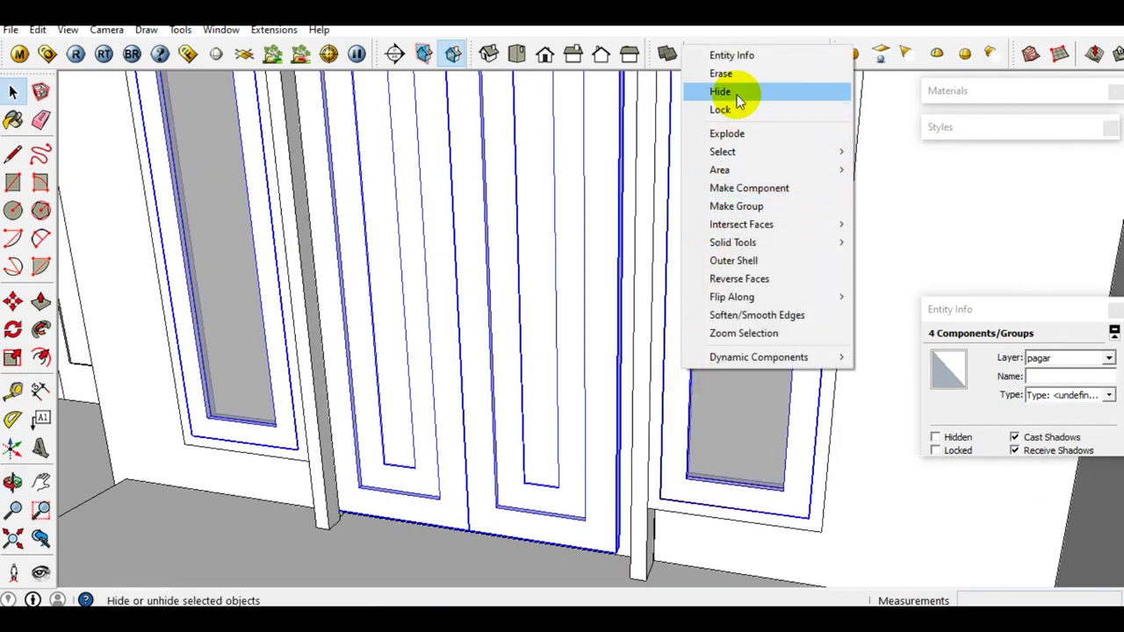
pyautogui.click(735, 97)
# Select the four frame groups and combine them with Outer Shell into one solid
pyautogui.scroll(-3, 656, 345)
pyautogui.moveTo(644, 351); pyautogui.dragTo(673, 409, button='middle')
pyautogui.scroll(3, 427, 202)
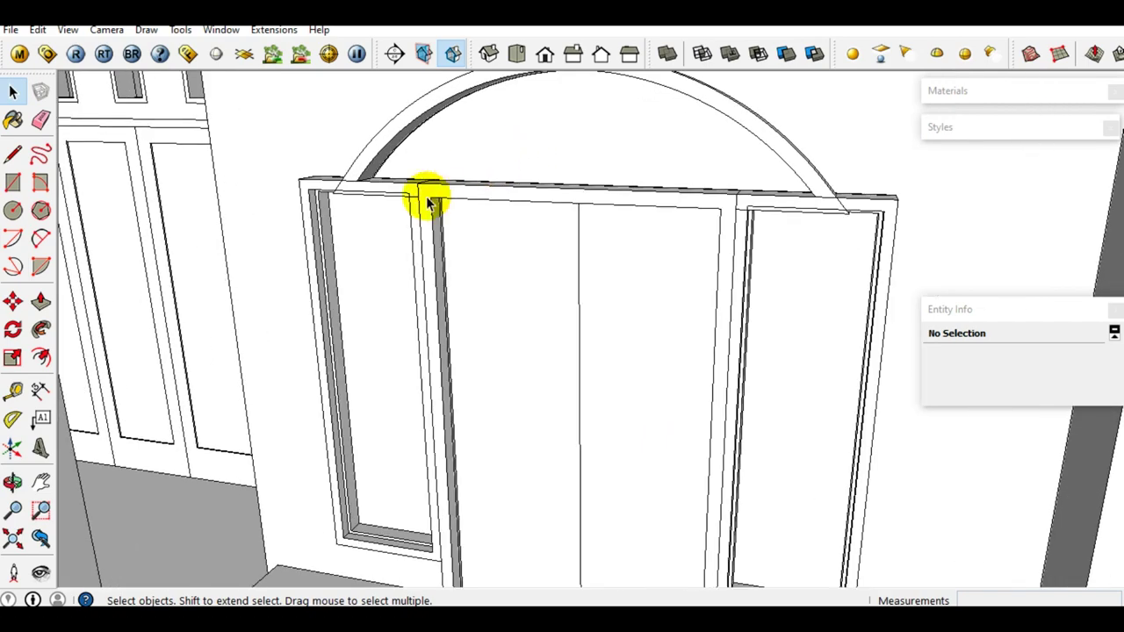
pyautogui.moveTo(427, 202); pyautogui.dragTo(459, 181, button='middle')
pyautogui.scroll(-1, 413, 246)
pyautogui.moveTo(413, 246)
pyautogui.mouseDown(button='middle')
pyautogui.moveTo(431, 238)
pyautogui.moveTo(346, 219)
pyautogui.mouseUp(button='middle')
pyautogui.scroll(2, 408, 250)
pyautogui.scroll(1, 272, 187)
pyautogui.click(272, 187)
pyautogui.moveTo(272, 187); pyautogui.dragTo(397, 195, button='middle')
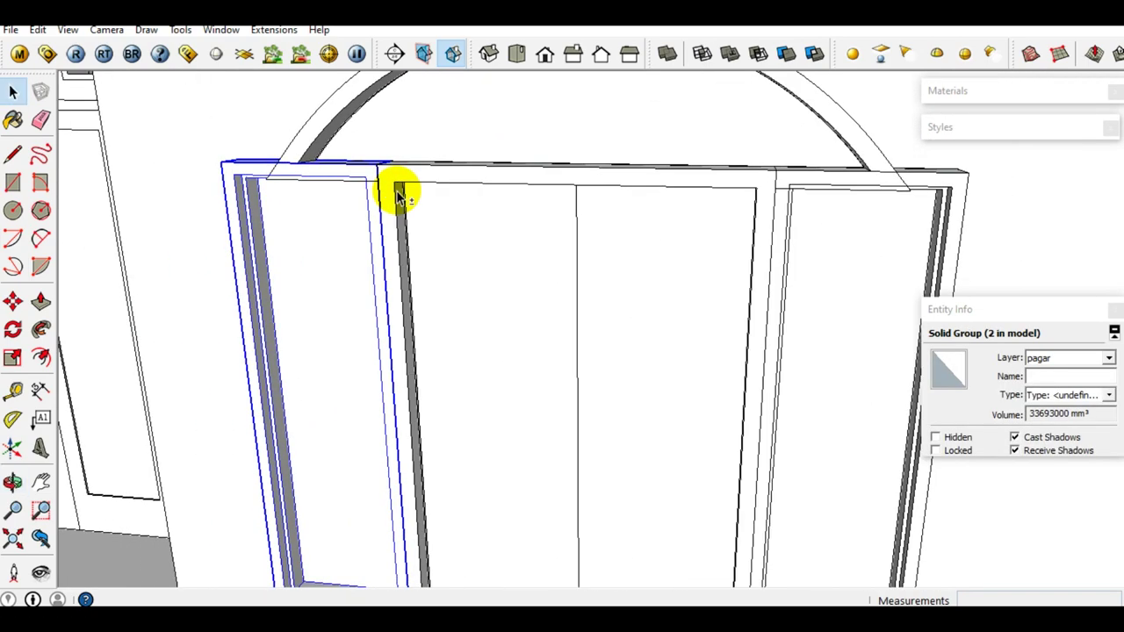
pyautogui.moveTo(922, 186)
pyautogui.mouseDown(button='middle')
pyautogui.moveTo(858, 155)
pyautogui.moveTo(833, 214)
pyautogui.moveTo(772, 231)
pyautogui.moveTo(702, 208)
pyautogui.moveTo(614, 201)
pyautogui.moveTo(667, 161)
pyautogui.moveTo(711, 326)
pyautogui.moveTo(727, 226)
pyautogui.moveTo(808, 321)
pyautogui.moveTo(798, 259)
pyautogui.moveTo(809, 244)
pyautogui.mouseUp(button='middle')
pyautogui.keyDown('shift'); pyautogui.click(772, 231); pyautogui.keyUp('shift')
pyautogui.keyDown('shift'); pyautogui.click(772, 230); pyautogui.keyUp('shift')
pyautogui.rightClick(809, 242)
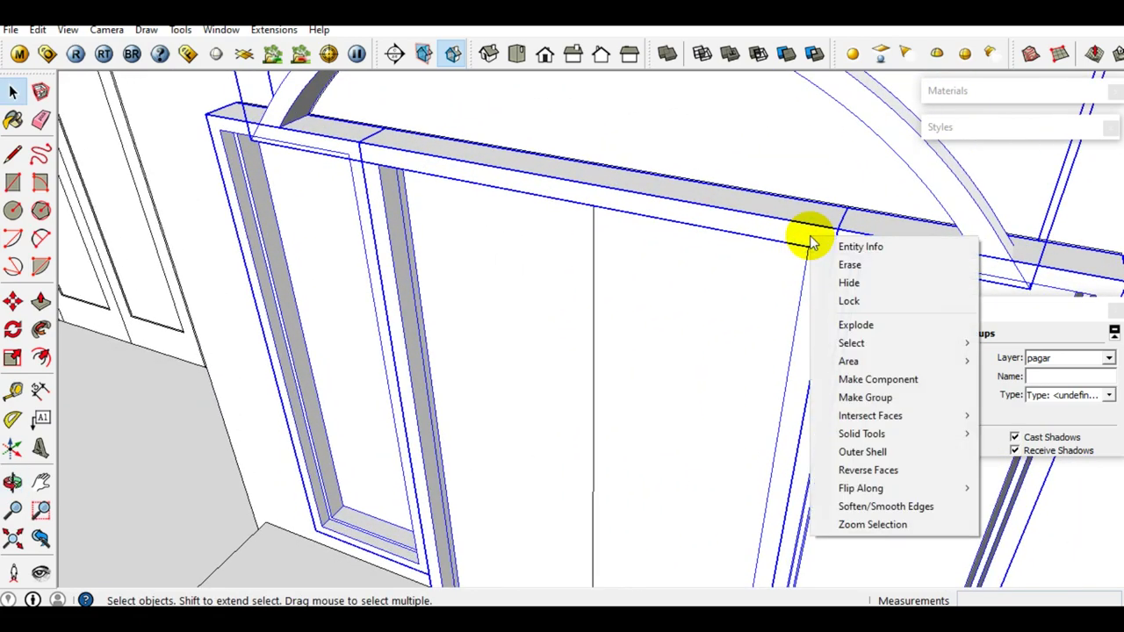
pyautogui.click(861, 453)
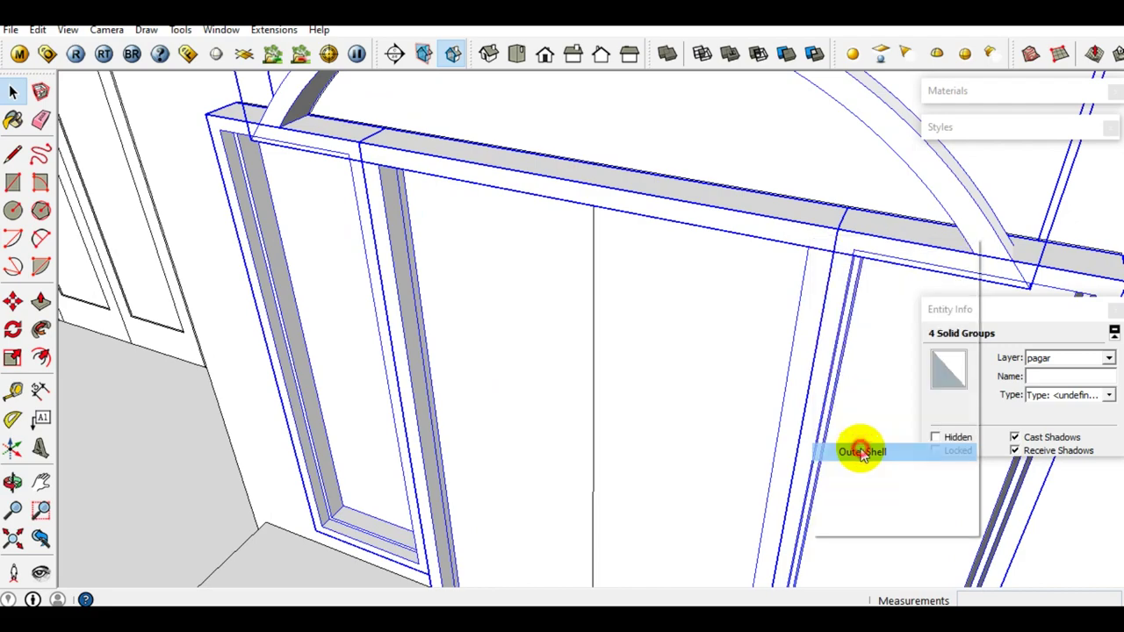
pyautogui.moveTo(860, 447)
pyautogui.mouseDown(button='middle')
pyautogui.moveTo(642, 182)
pyautogui.moveTo(735, 203)
pyautogui.moveTo(752, 348)
pyautogui.moveTo(690, 414)
pyautogui.moveTo(697, 431)
pyautogui.moveTo(725, 453)
pyautogui.moveTo(758, 219)
pyautogui.moveTo(479, 158)
pyautogui.mouseUp(button='middle')
# Inside the OuterShell group, move the rail's first slanted end face onto the post corner
pyautogui.scroll(5, 479, 158)
pyautogui.doubleClick(602, 296)
pyautogui.scroll(3, 604, 295)
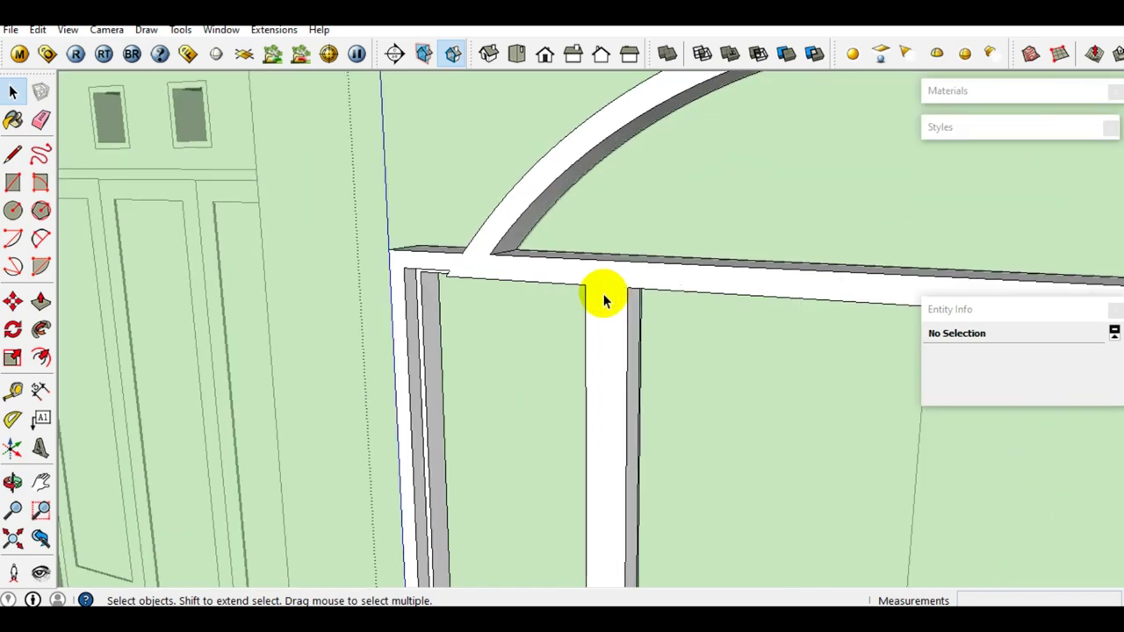
pyautogui.scroll(3, 557, 263)
pyautogui.scroll(2, 557, 262)
pyautogui.moveTo(556, 261)
pyautogui.mouseDown(button='middle')
pyautogui.moveTo(826, 247)
pyautogui.moveTo(392, 271)
pyautogui.moveTo(489, 195)
pyautogui.moveTo(485, 245)
pyautogui.moveTo(462, 276)
pyautogui.moveTo(401, 311)
pyautogui.moveTo(377, 258)
pyautogui.moveTo(462, 259)
pyautogui.moveTo(401, 272)
pyautogui.moveTo(416, 279)
pyautogui.moveTo(435, 250)
pyautogui.moveTo(356, 278)
pyautogui.mouseUp(button='middle')
pyautogui.doubleClick(384, 271)
pyautogui.press('m')
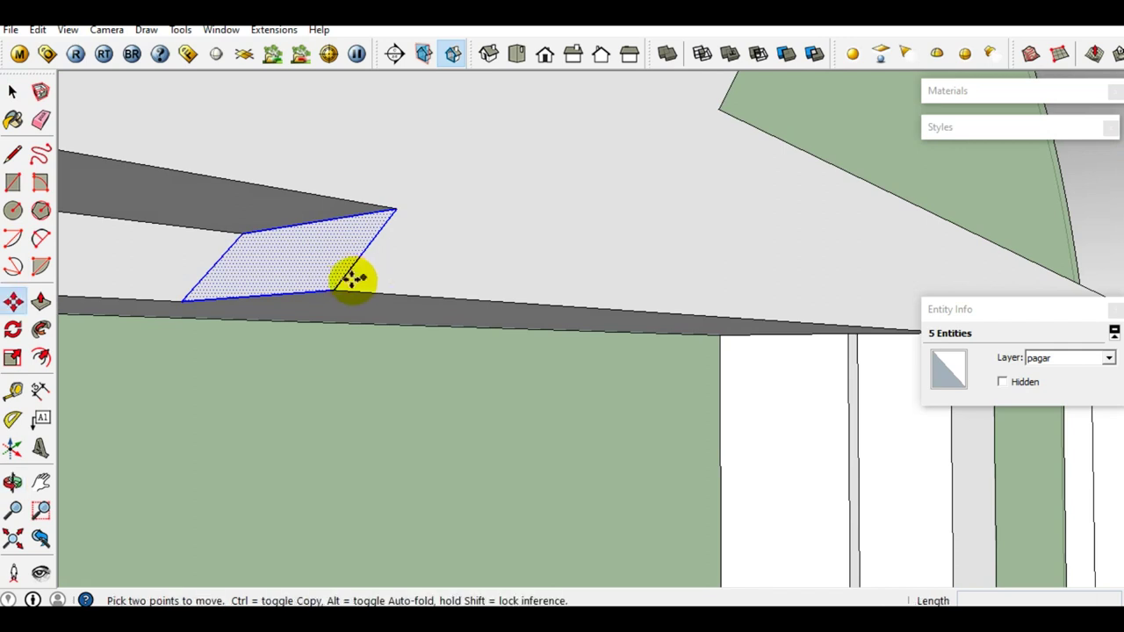
pyautogui.click(333, 288)
pyautogui.moveTo(547, 289); pyautogui.dragTo(289, 325, button='middle')
pyautogui.moveTo(527, 325); pyautogui.dragTo(557, 326, button='middle')
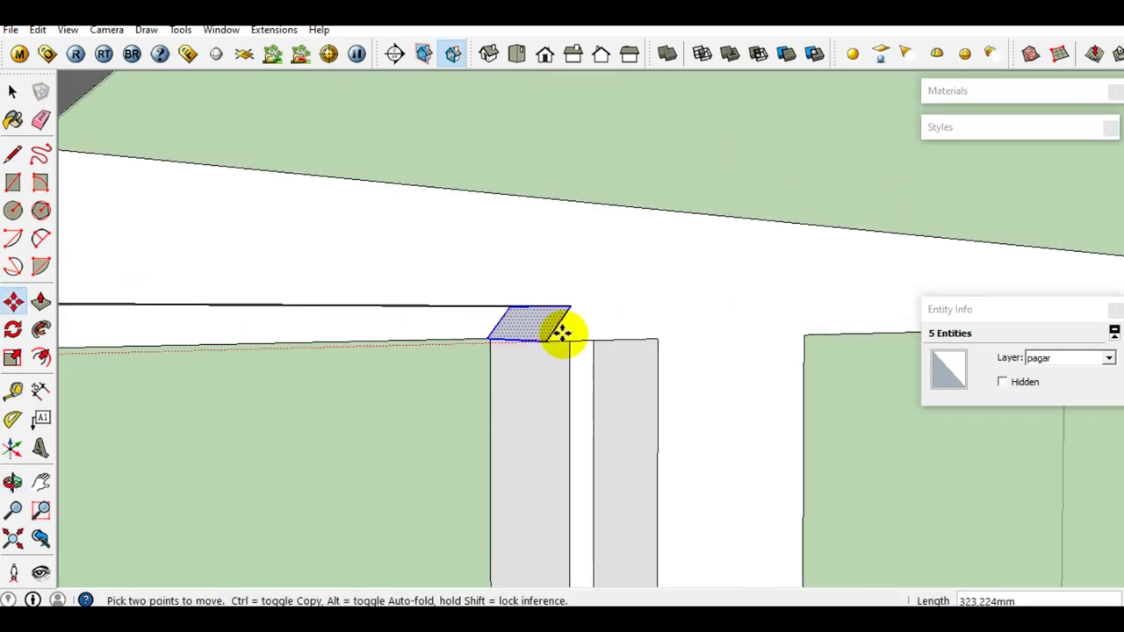
pyautogui.click(670, 342)
pyautogui.moveTo(675, 346)
pyautogui.mouseDown(button='middle')
pyautogui.moveTo(533, 295)
pyautogui.moveTo(509, 313)
pyautogui.mouseUp(button='middle')
pyautogui.press('space')
# Push away the leftover wedge at that end and erase the stray edges
pyautogui.press('e')
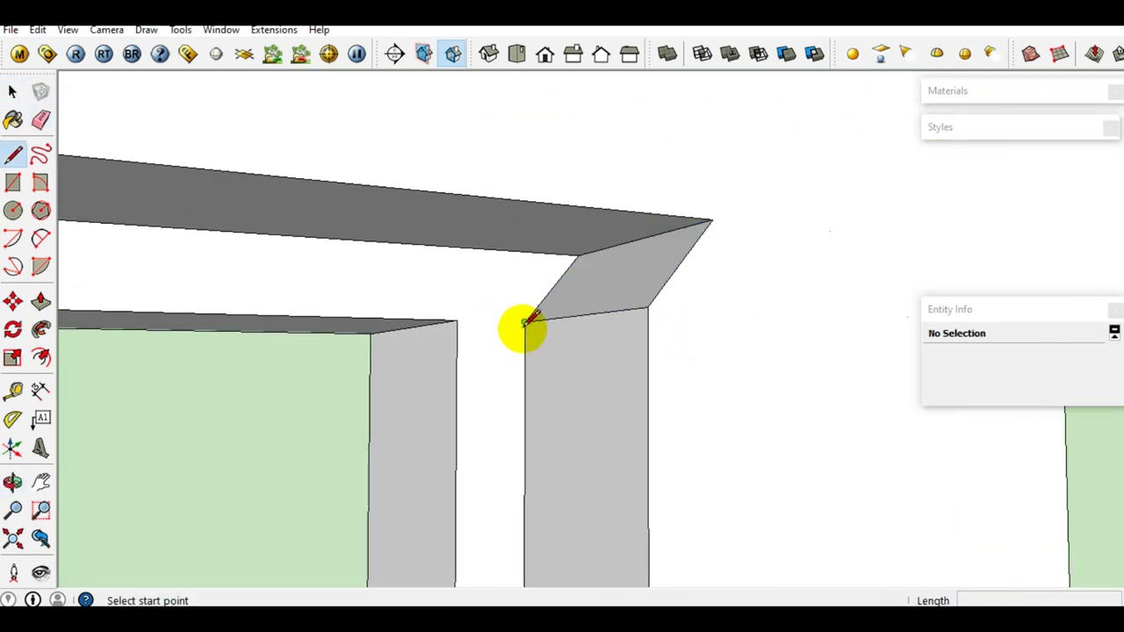
pyautogui.moveTo(537, 270); pyautogui.dragTo(522, 245, button='middle')
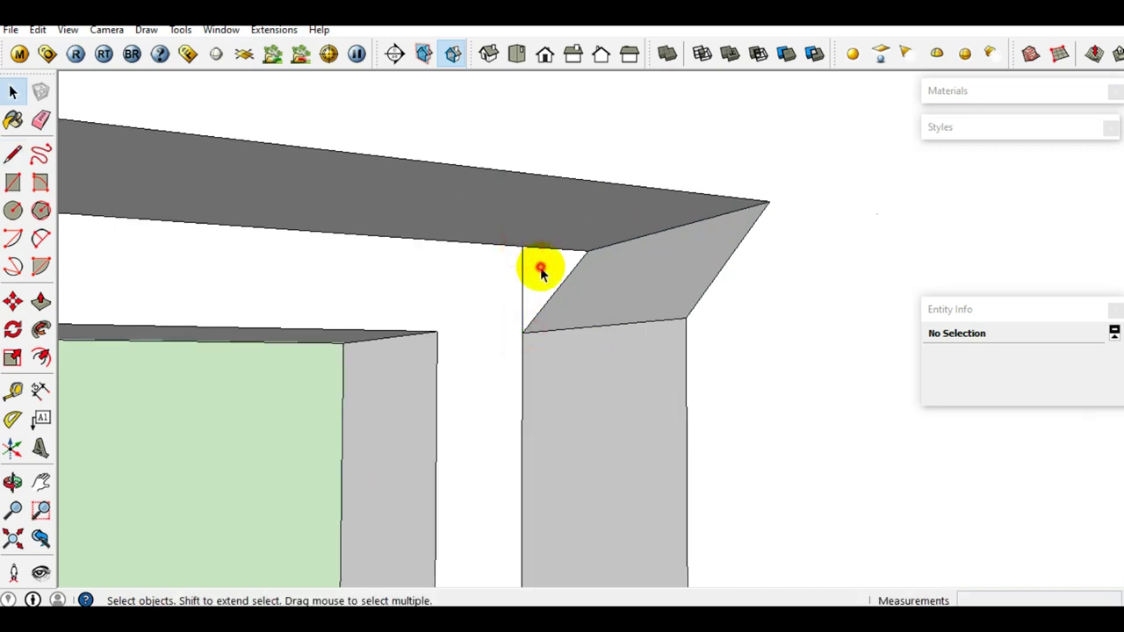
pyautogui.moveTo(540, 273)
pyautogui.mouseDown()
pyautogui.moveTo(714, 243)
pyautogui.moveTo(747, 220)
pyautogui.moveTo(744, 234)
pyautogui.mouseUp()
pyautogui.press('space')
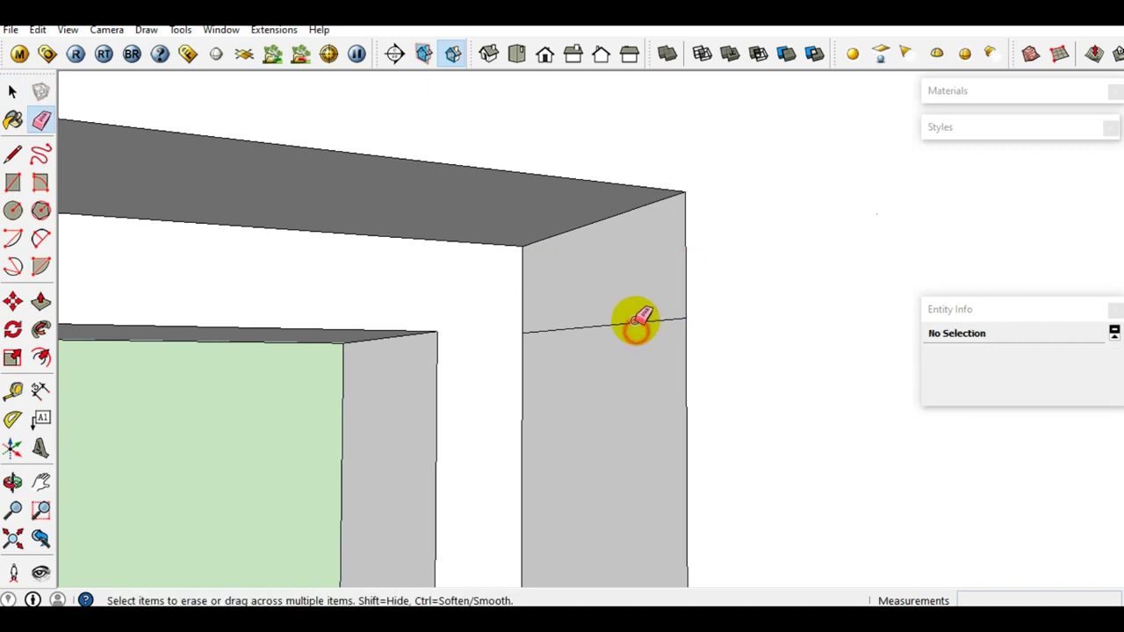
pyautogui.press('space')
# Move the slanted face at the rail's other end onto its post corner
pyautogui.moveTo(642, 321)
pyautogui.mouseDown(button='middle')
pyautogui.moveTo(577, 344)
pyautogui.moveTo(665, 372)
pyautogui.moveTo(531, 401)
pyautogui.moveTo(687, 360)
pyautogui.moveTo(253, 343)
pyautogui.moveTo(694, 339)
pyautogui.moveTo(710, 318)
pyautogui.moveTo(654, 305)
pyautogui.moveTo(855, 346)
pyautogui.moveTo(727, 322)
pyautogui.mouseUp(button='middle')
pyautogui.scroll(2, 856, 333)
pyautogui.scroll(2, 779, 329)
pyautogui.doubleClick(779, 327)
pyautogui.scroll(2, 779, 324)
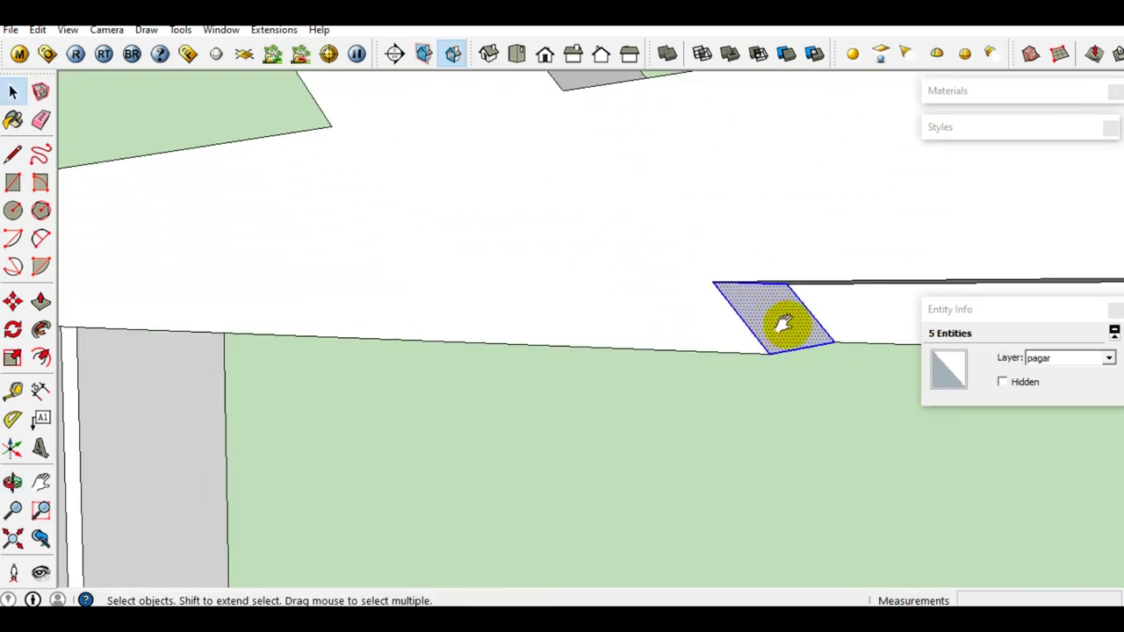
pyautogui.scroll(1, 789, 324)
pyautogui.press('m')
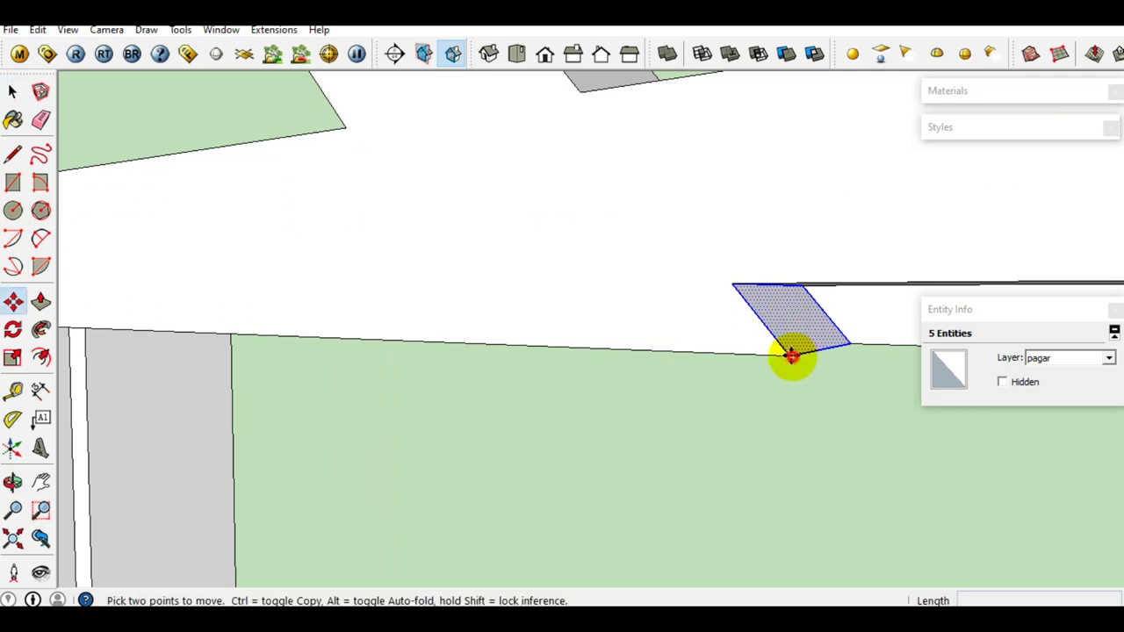
pyautogui.click(790, 356)
pyautogui.moveTo(564, 325); pyautogui.dragTo(621, 306, button='middle')
pyautogui.moveTo(527, 302)
pyautogui.mouseDown(button='middle')
pyautogui.moveTo(433, 343)
pyautogui.moveTo(562, 296)
pyautogui.moveTo(567, 316)
pyautogui.mouseUp(button='middle')
pyautogui.scroll(1, 430, 340)
pyautogui.click(430, 341)
pyautogui.press('space')
# Close that triangle with a line, push the wedge flush and erase leftover edges
pyautogui.press('l')
pyautogui.click(589, 300)
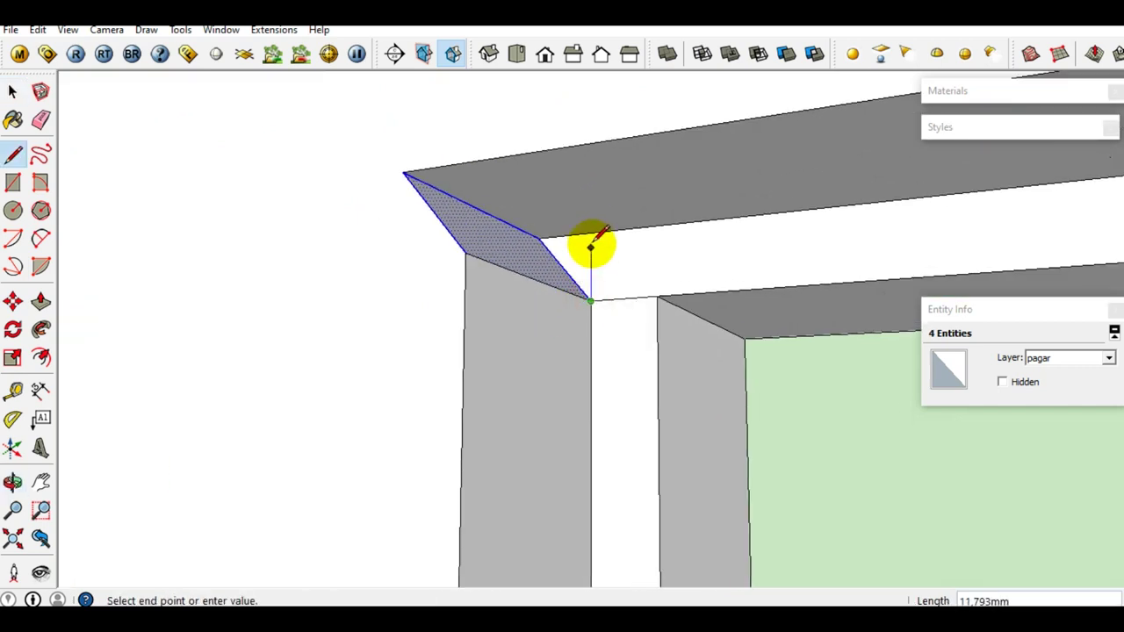
pyautogui.click(592, 236)
pyautogui.press('space')
pyautogui.press('p')
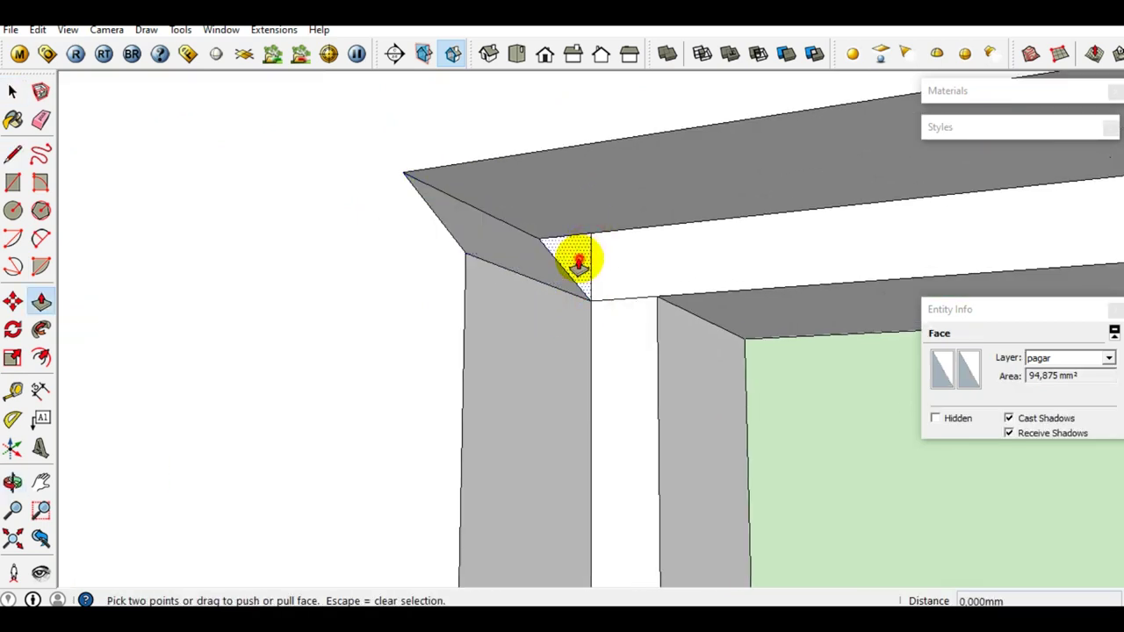
pyautogui.click(577, 258)
pyautogui.click(460, 257)
pyautogui.press('space')
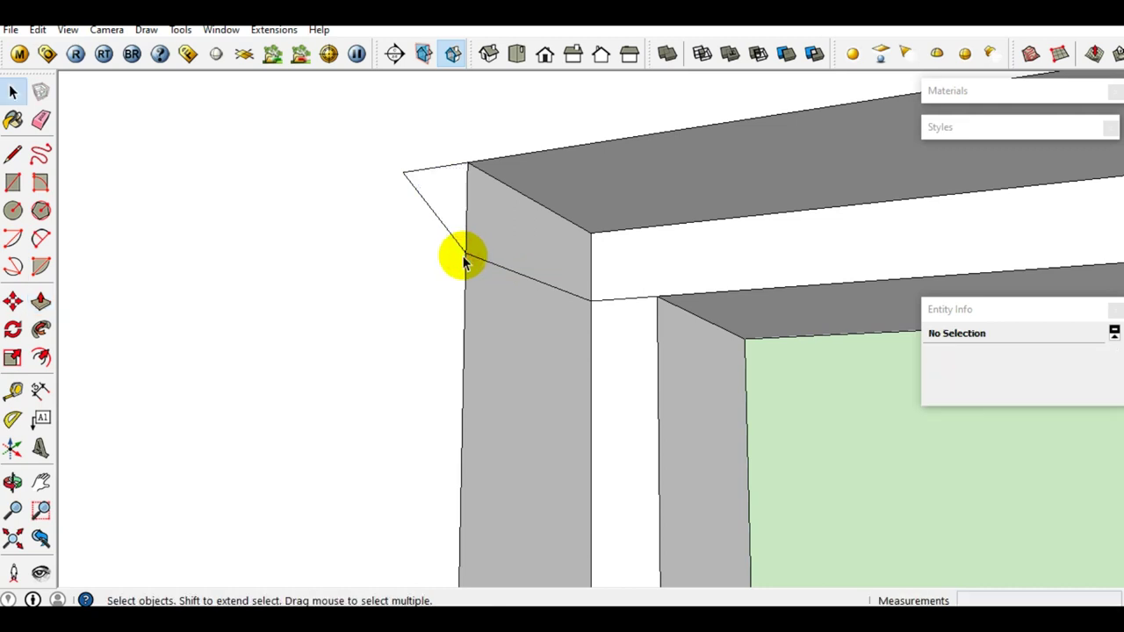
pyautogui.press('e')
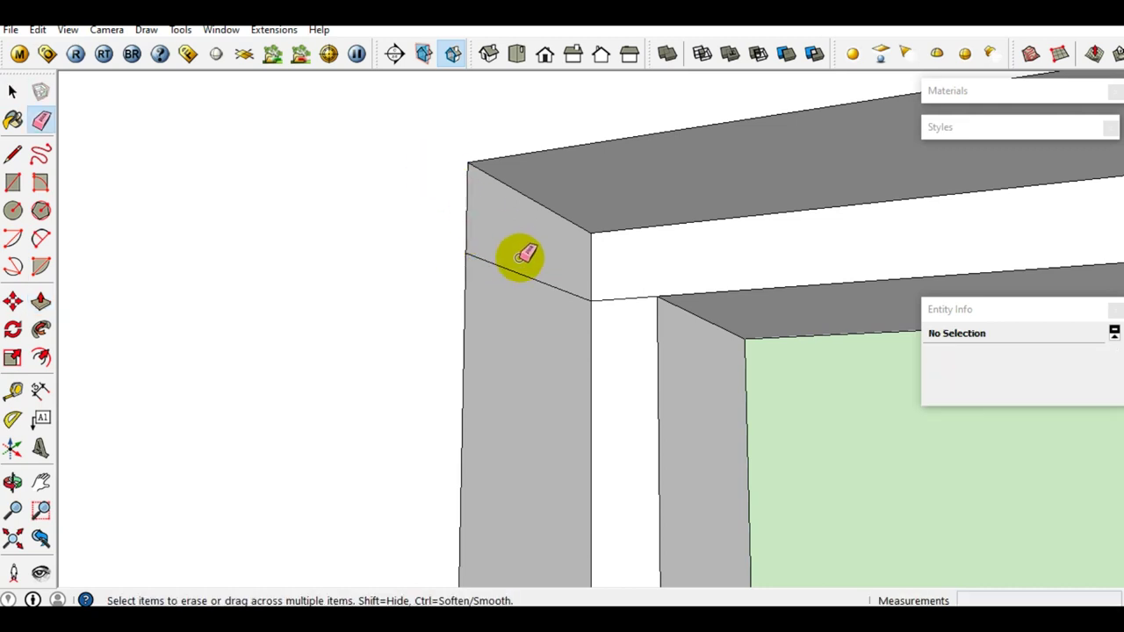
pyautogui.press('space')
# Start a line along the transom beneath the arch
pyautogui.moveTo(621, 299)
pyautogui.mouseDown(button='middle')
pyautogui.moveTo(602, 306)
pyautogui.moveTo(668, 471)
pyautogui.moveTo(710, 394)
pyautogui.moveTo(712, 412)
pyautogui.mouseUp(button='middle')
pyautogui.scroll(-5, 655, 308)
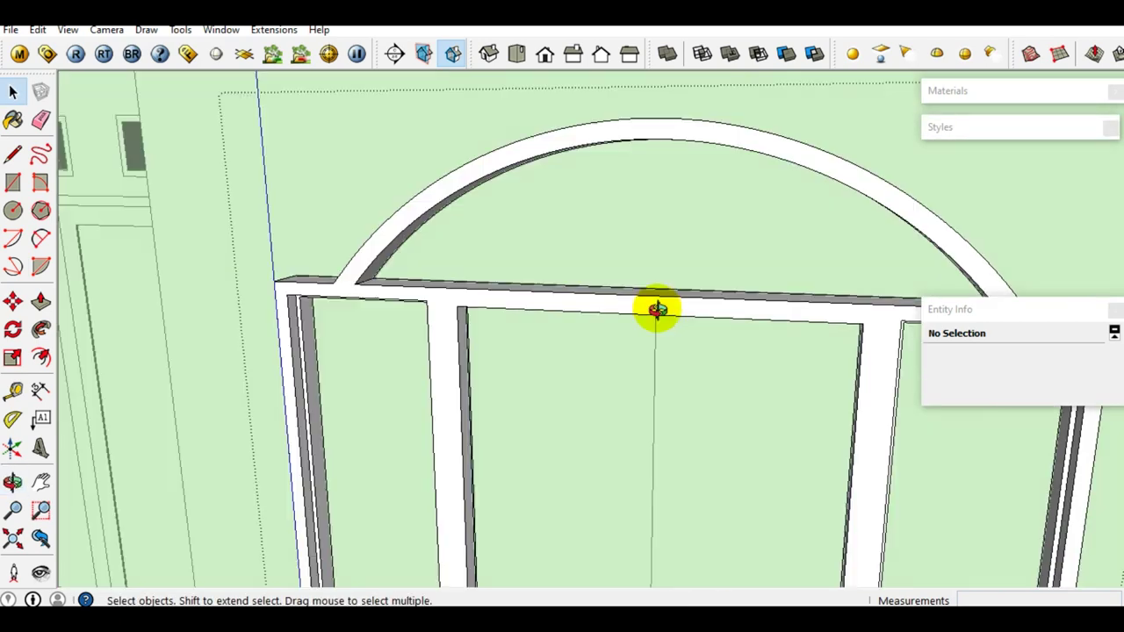
pyautogui.scroll(1, 652, 294)
pyautogui.scroll(2, 582, 291)
pyautogui.scroll(2, 579, 305)
pyautogui.press('l')
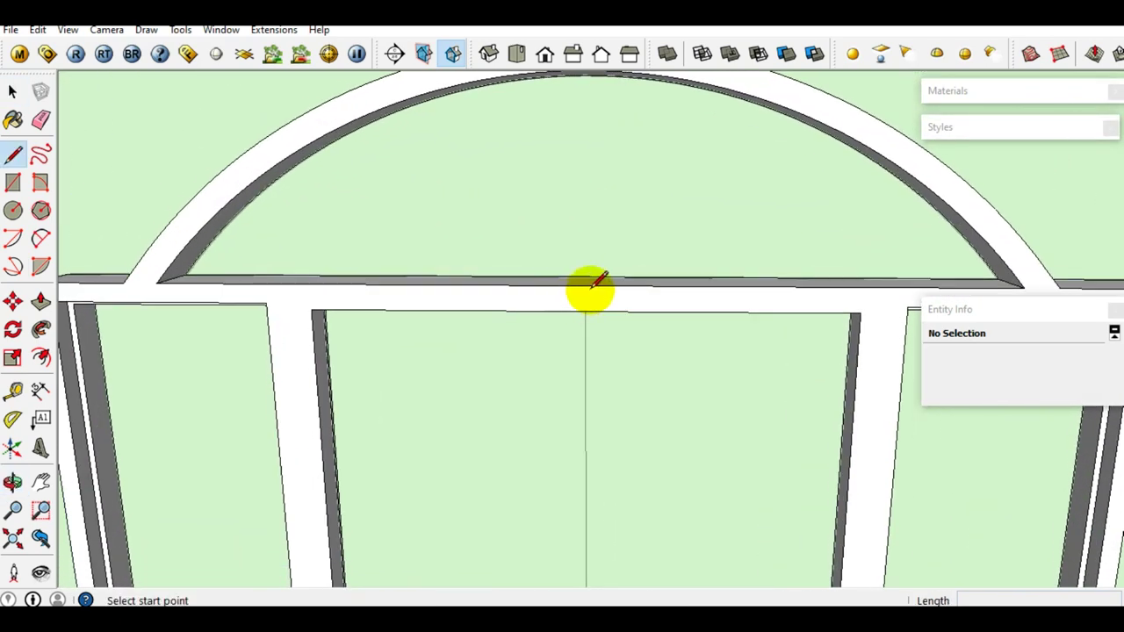
pyautogui.scroll(-3, 514, 296)
pyautogui.scroll(3, 464, 307)
pyautogui.moveTo(465, 307); pyautogui.dragTo(471, 309, button='middle')
pyautogui.scroll(1, 188, 255)
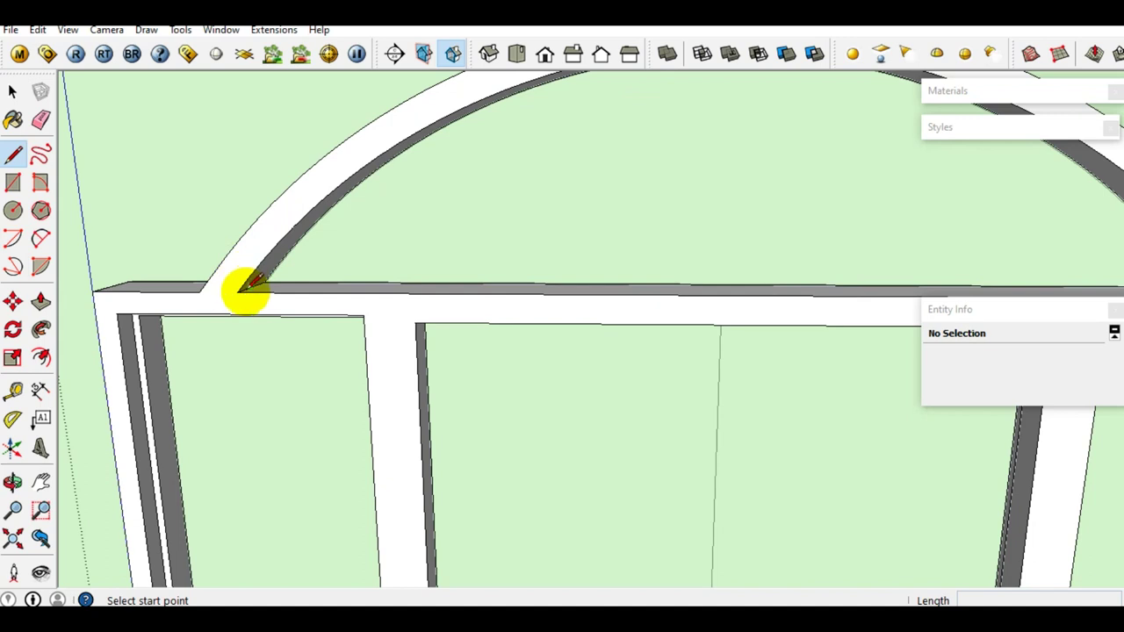
pyautogui.scroll(-2, 517, 318)
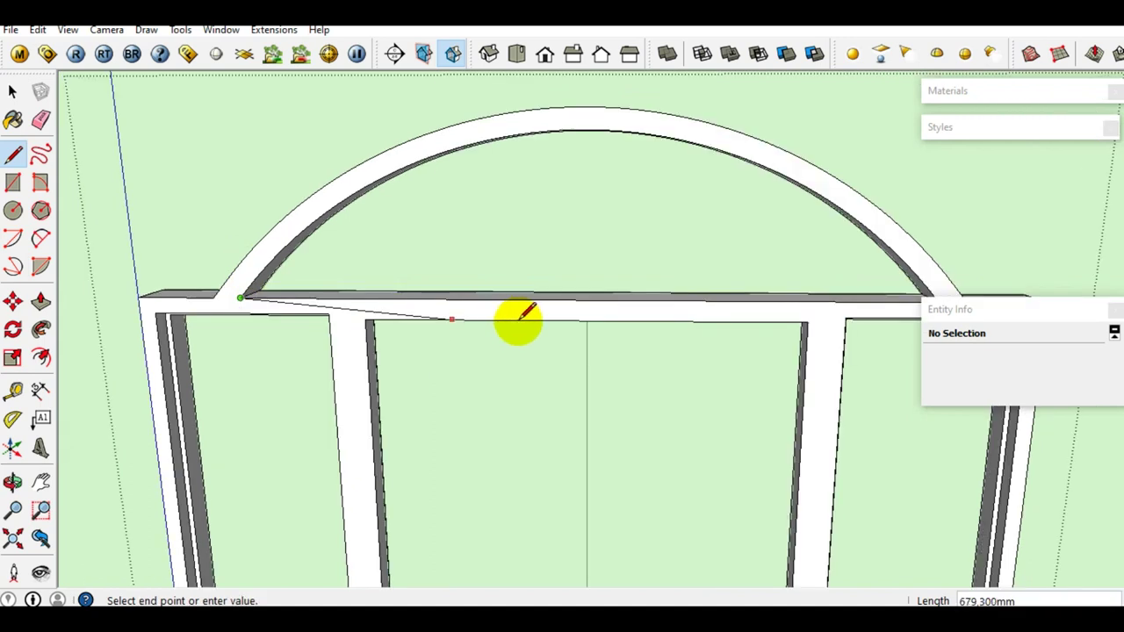
# Close the arch face at the beam's midpoint and select the arch's base edge
pyautogui.scroll(1, 574, 302)
pyautogui.scroll(1, 589, 296)
pyautogui.click(591, 296)
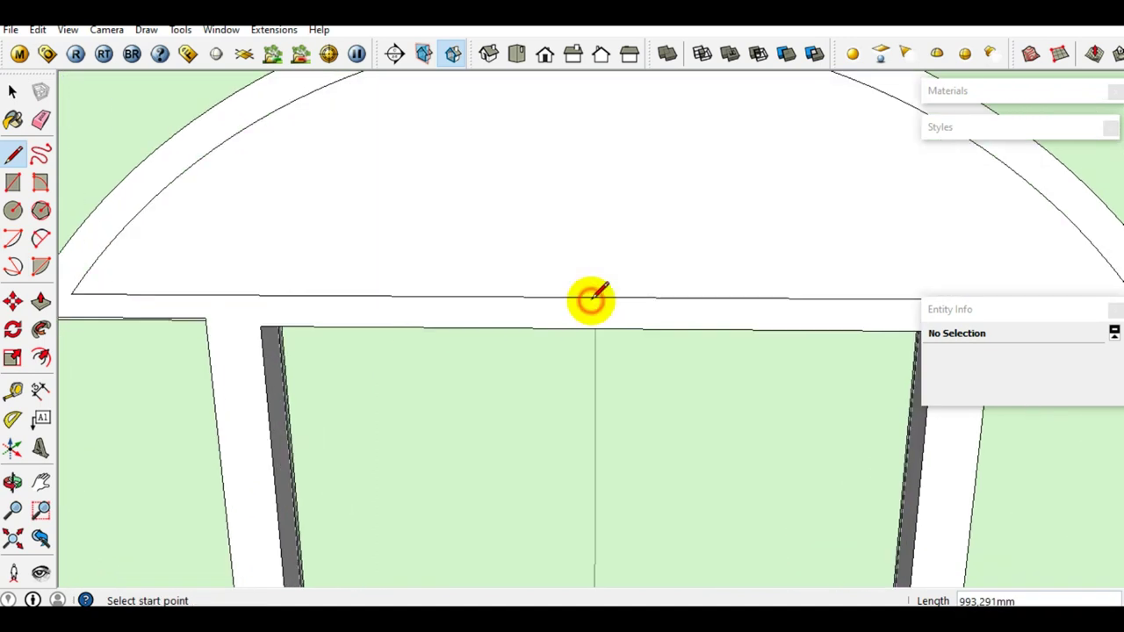
pyautogui.press('space')
pyautogui.click(556, 301)
pyautogui.moveTo(635, 296)
pyautogui.mouseDown(button='middle')
pyautogui.moveTo(516, 299)
pyautogui.moveTo(532, 310)
pyautogui.mouseUp(button='middle')
pyautogui.scroll(1, 562, 303)
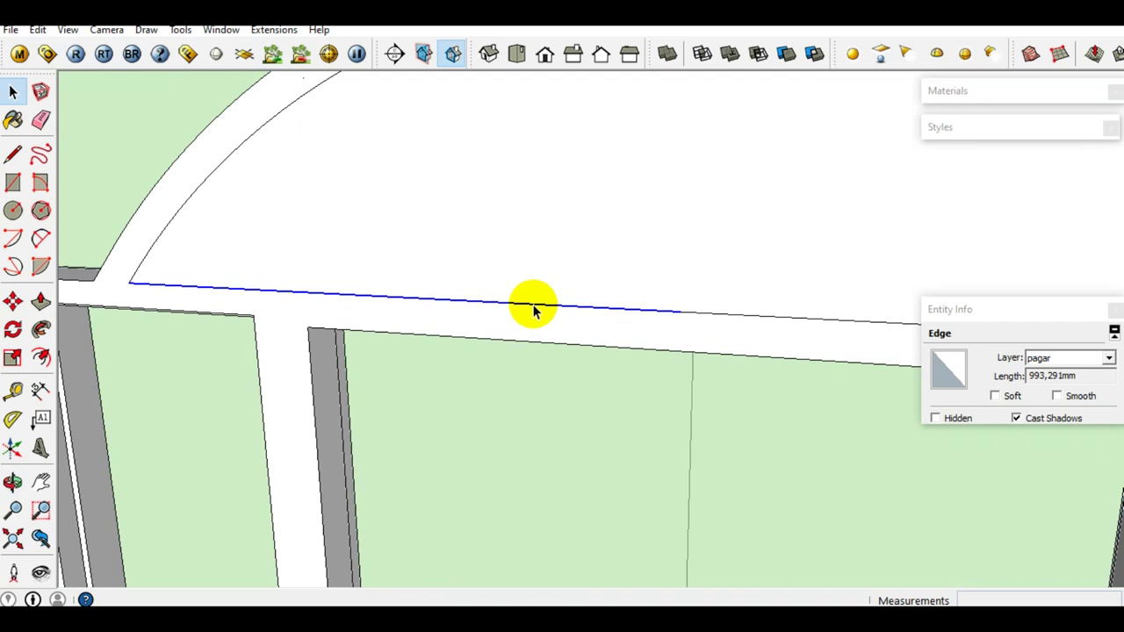
# Rotate-copy the base edge about the beam midpoint into an evenly divided radial fan (/7)
pyautogui.press('q')
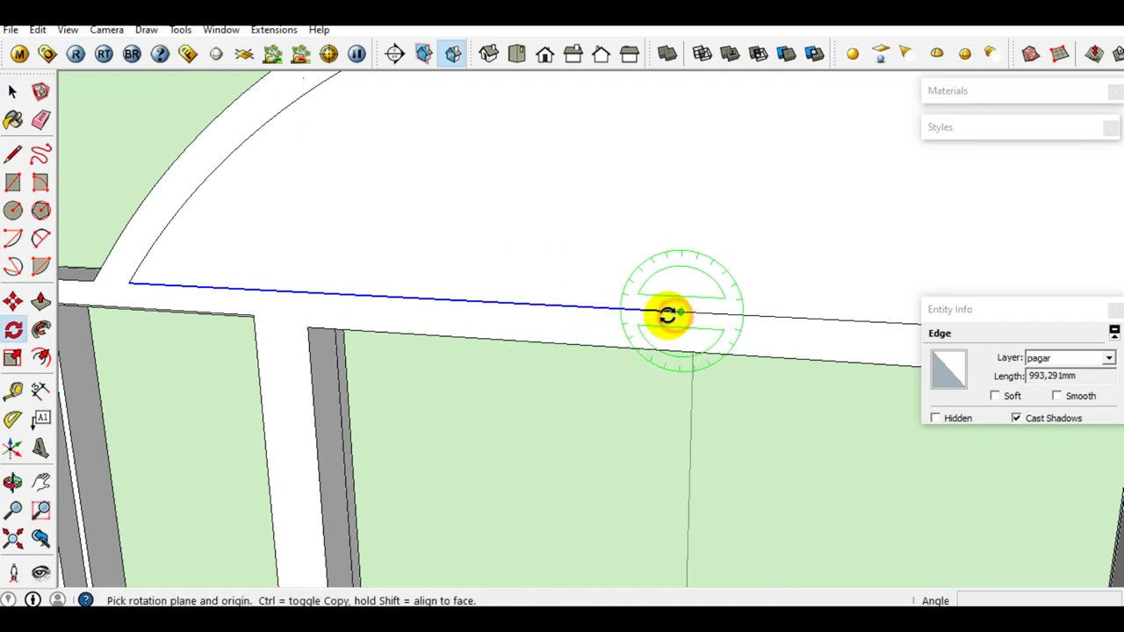
pyautogui.click(680, 312)
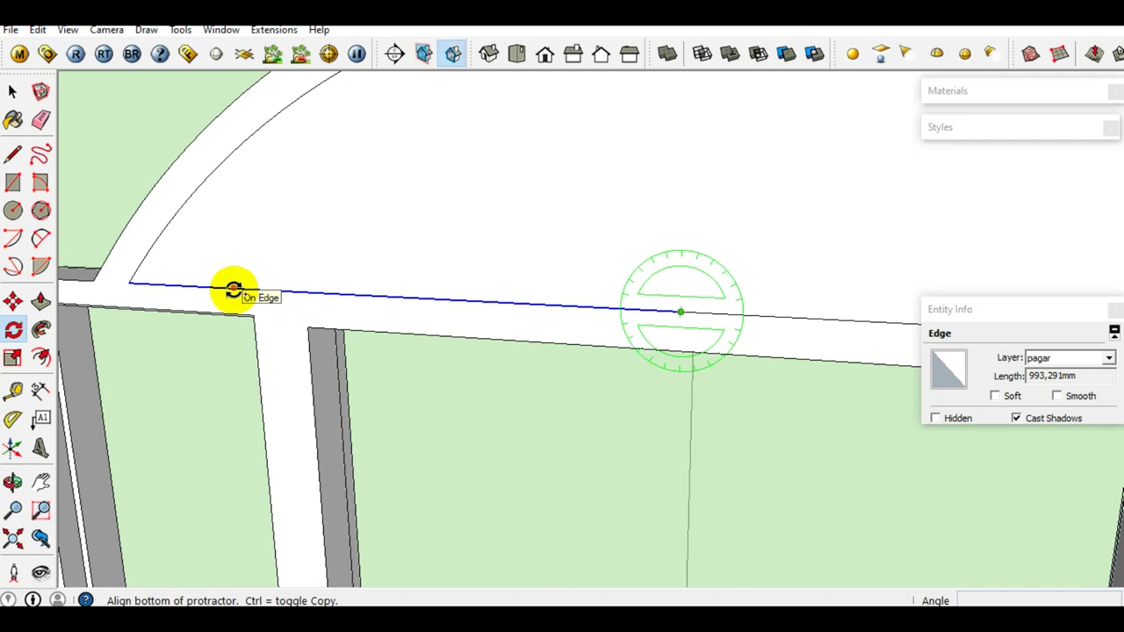
pyautogui.click(234, 290)
pyautogui.scroll(-2, 246, 266)
pyautogui.scroll(-2, 395, 216)
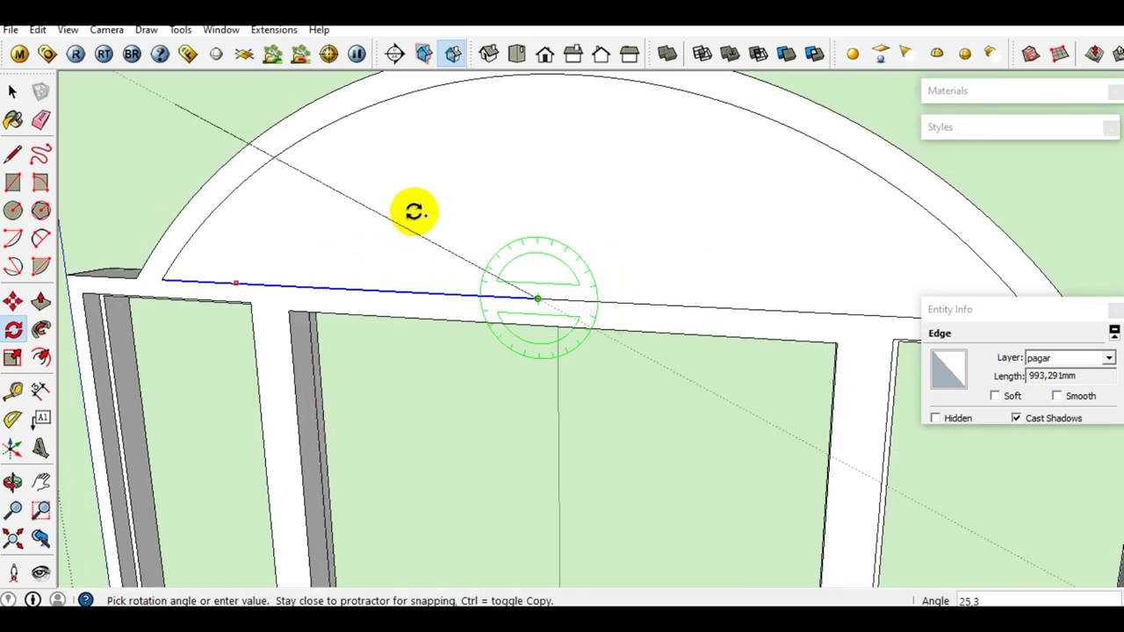
pyautogui.click(740, 309)
pyautogui.write('/7')
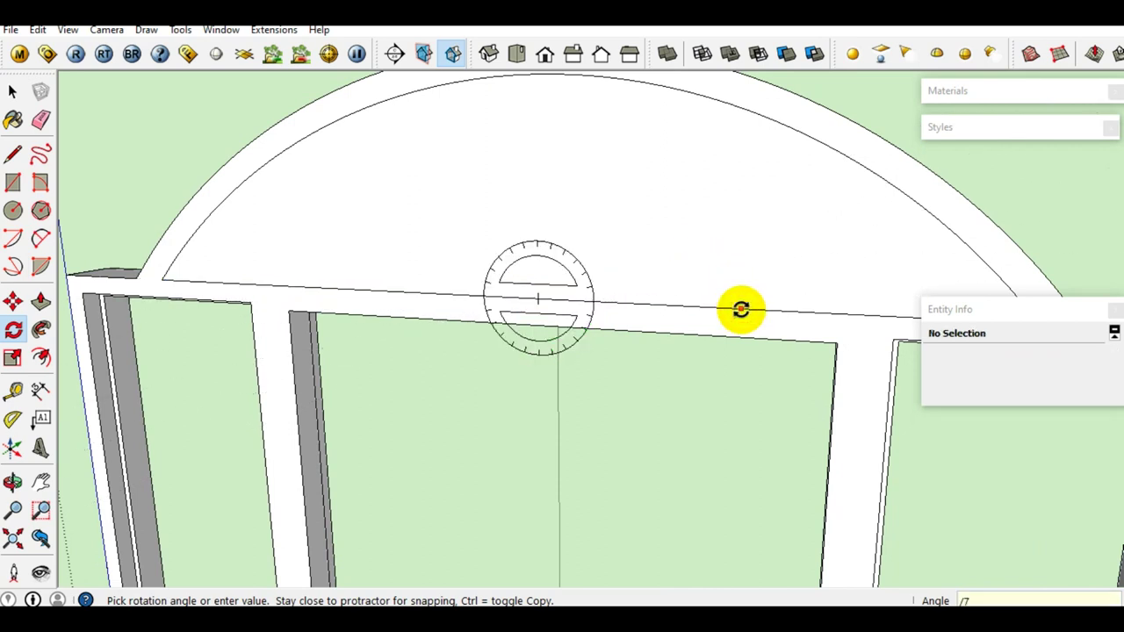
pyautogui.press('Return')
pyautogui.press('space')
pyautogui.click(741, 314)
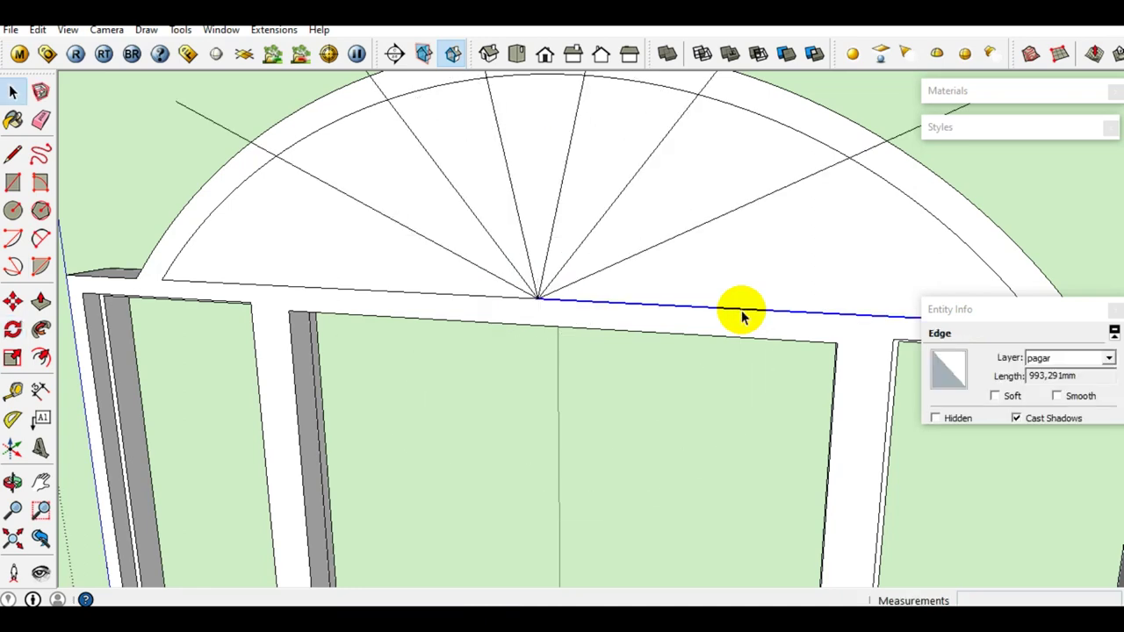
# Erase the radial line that overshoots past the arch
pyautogui.scroll(-2, 547, 201)
pyautogui.moveTo(489, 176); pyautogui.dragTo(489, 229, button='middle')
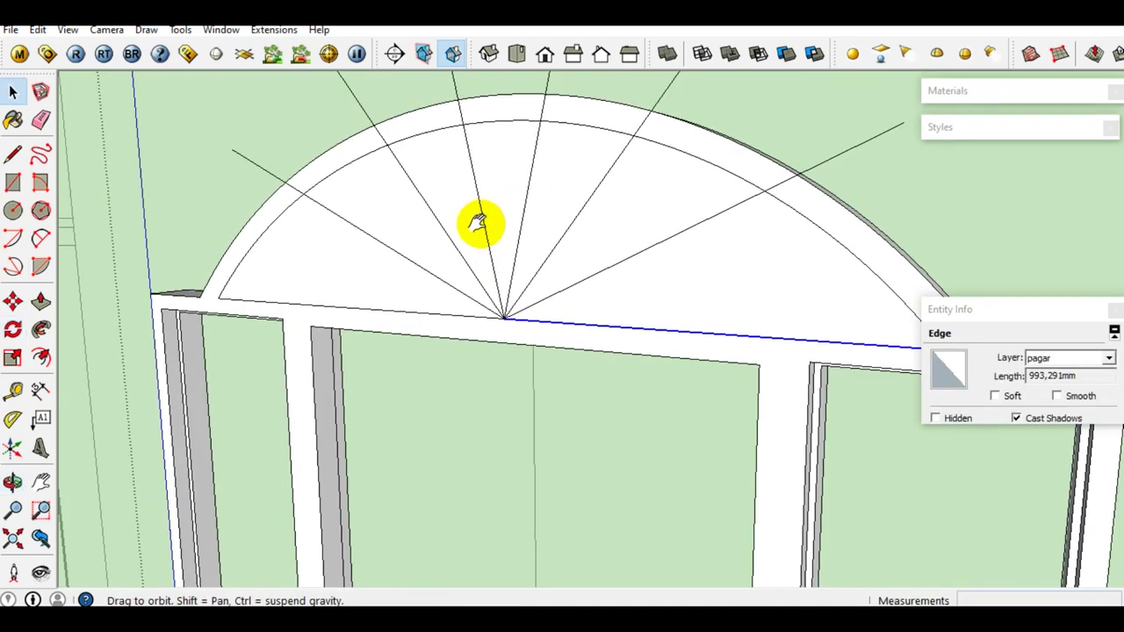
pyautogui.press('e')
pyautogui.scroll(2, 289, 163)
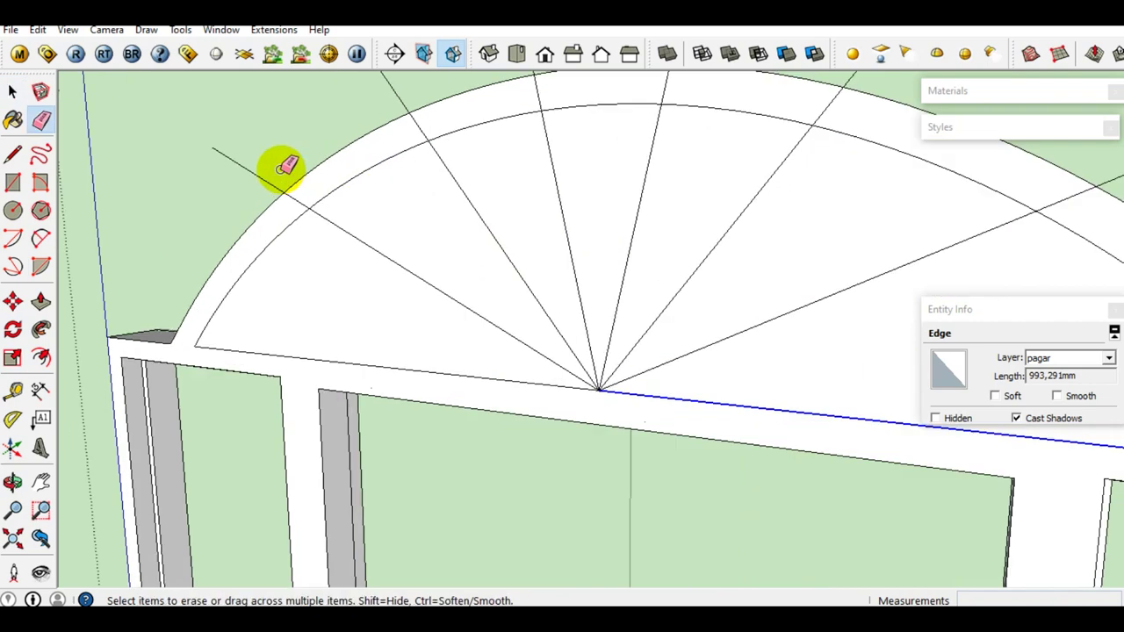
pyautogui.scroll(1, 292, 180)
pyautogui.click(295, 195)
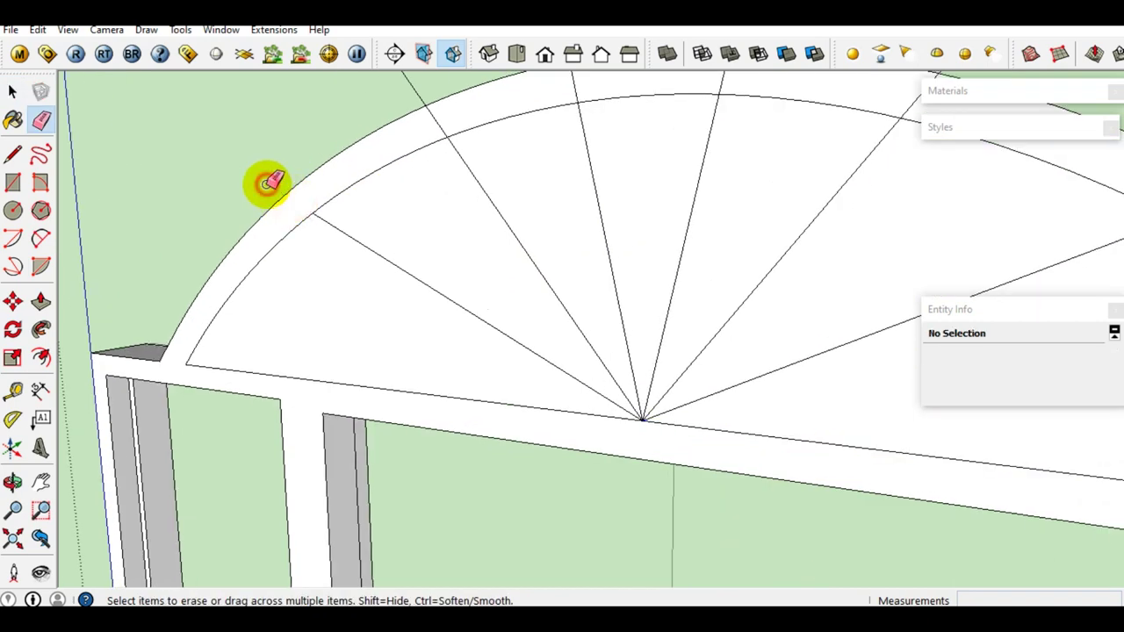
pyautogui.scroll(-2, 474, 105)
pyautogui.moveTo(527, 100); pyautogui.dragTo(607, 155, button='middle')
# Offset the leftmost wedge face inward to create its inner border
pyautogui.press('space')
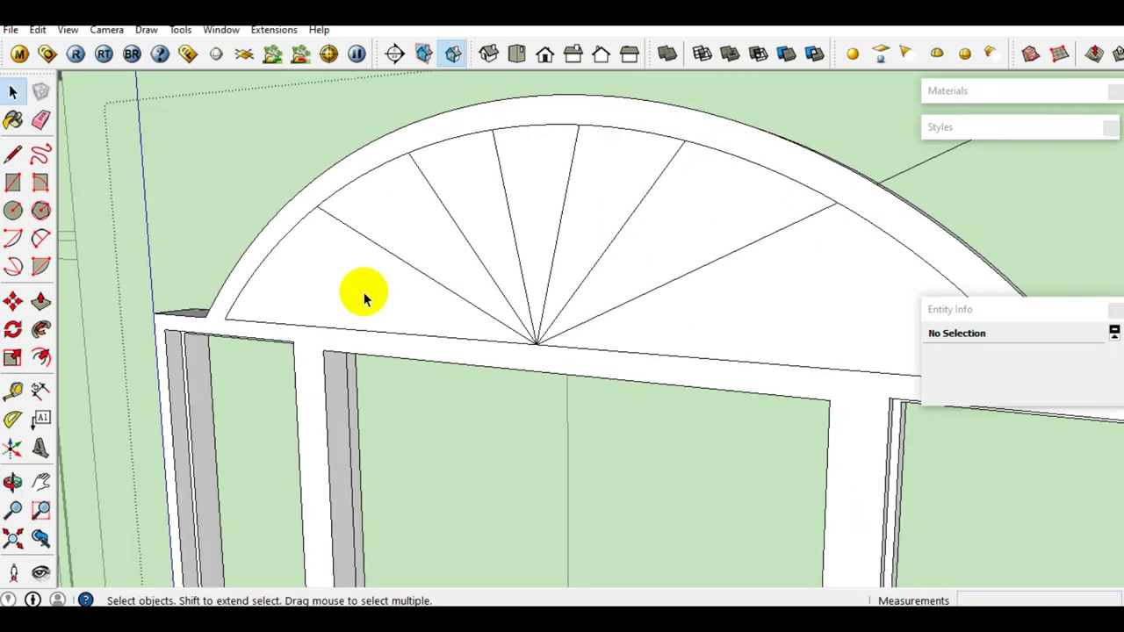
pyautogui.scroll(1, 526, 316)
pyautogui.click(426, 238)
pyautogui.scroll(2, 480, 309)
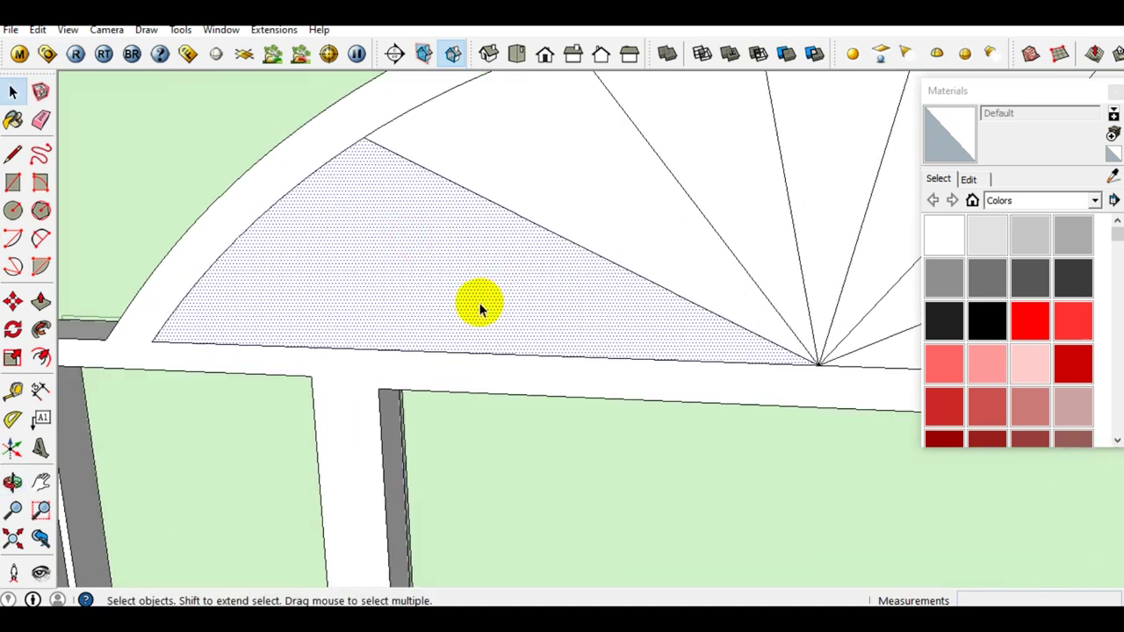
pyautogui.scroll(1, 480, 309)
pyautogui.press('f')
pyautogui.click(470, 304)
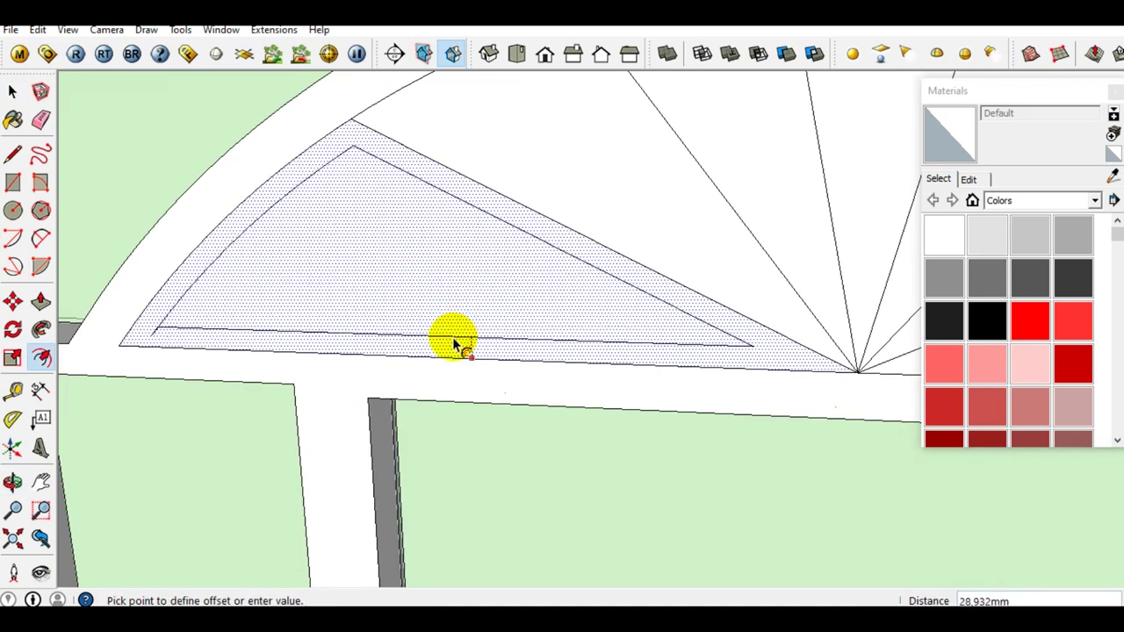
pyautogui.press('Return')
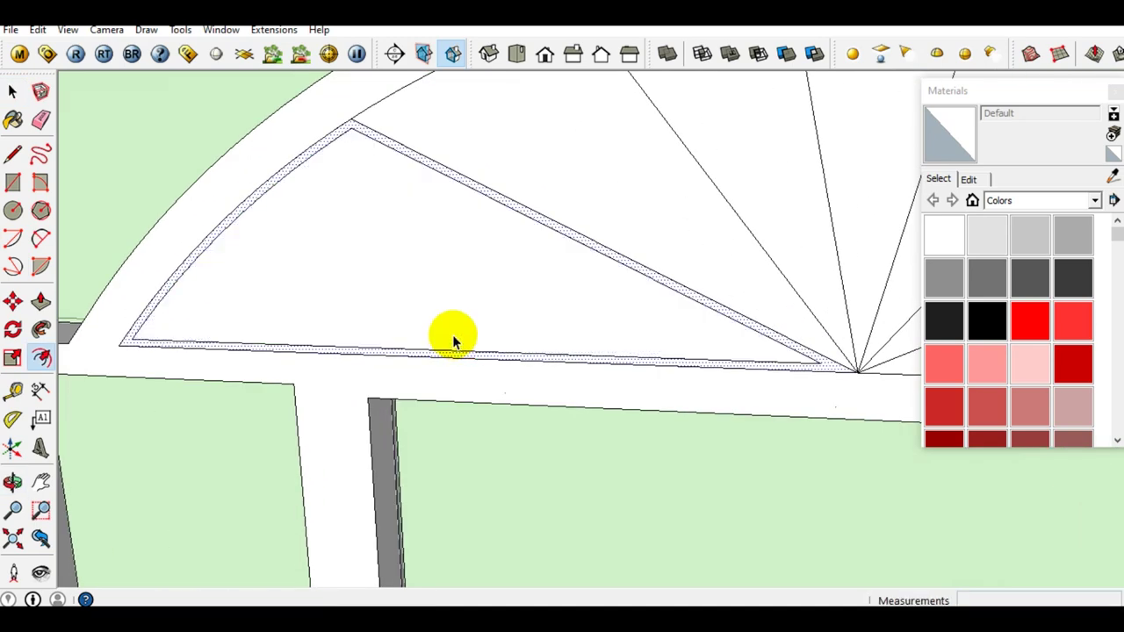
# Repeat the same inward offset on the next three wedge faces
pyautogui.moveTo(451, 334); pyautogui.dragTo(466, 376, button='middle')
pyautogui.press('space')
pyautogui.click(531, 276)
pyautogui.press('f')
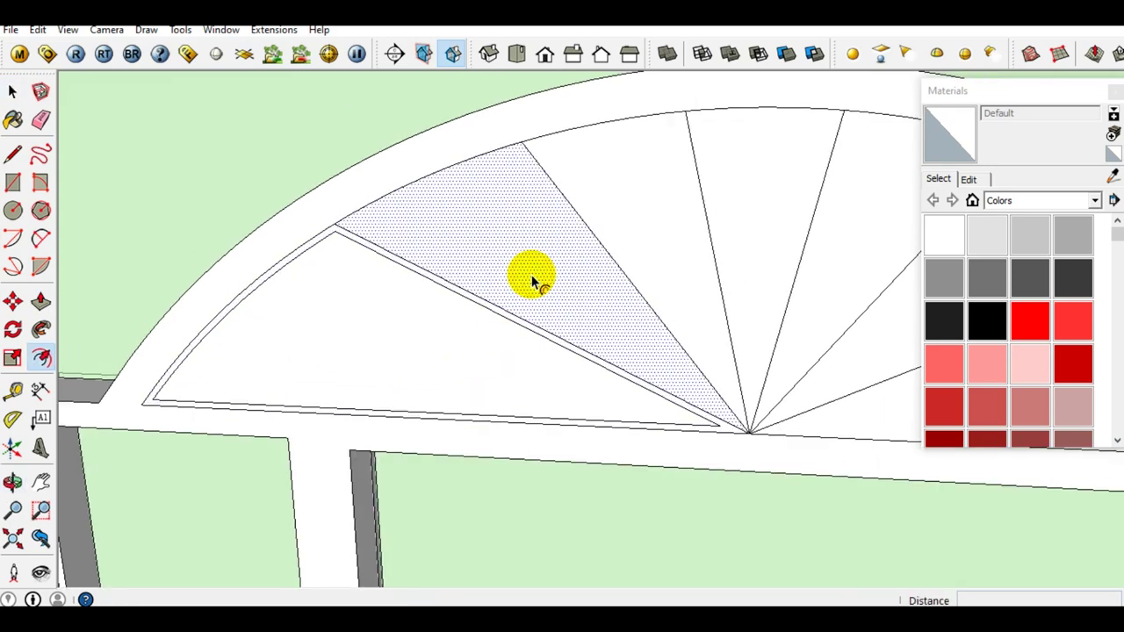
pyautogui.doubleClick(527, 276)
pyautogui.press('space')
pyautogui.moveTo(527, 276)
pyautogui.mouseDown(button='middle')
pyautogui.moveTo(615, 258)
pyautogui.moveTo(710, 258)
pyautogui.moveTo(709, 267)
pyautogui.moveTo(762, 272)
pyautogui.mouseUp(button='middle')
pyautogui.click(617, 263)
pyautogui.press('f')
pyautogui.doubleClick(617, 261)
pyautogui.press('space')
pyautogui.click(708, 263)
pyautogui.press('f')
pyautogui.doubleClick(708, 263)
pyautogui.press('space')
# Repeat the inward offset on the remaining wedges through the rightmost one
pyautogui.click(764, 270)
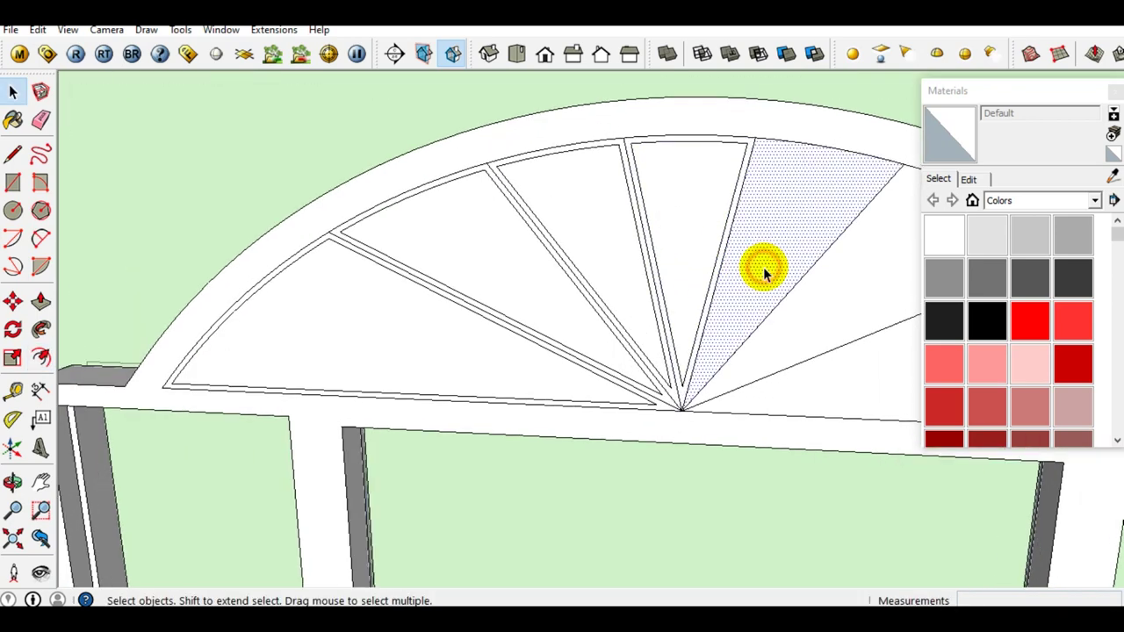
pyautogui.press('f')
pyautogui.doubleClick(762, 267)
pyautogui.press('space')
pyautogui.moveTo(763, 266)
pyautogui.mouseDown(button='middle')
pyautogui.moveTo(752, 301)
pyautogui.moveTo(825, 291)
pyautogui.mouseUp(button='middle')
pyautogui.click(825, 281)
pyautogui.press('f')
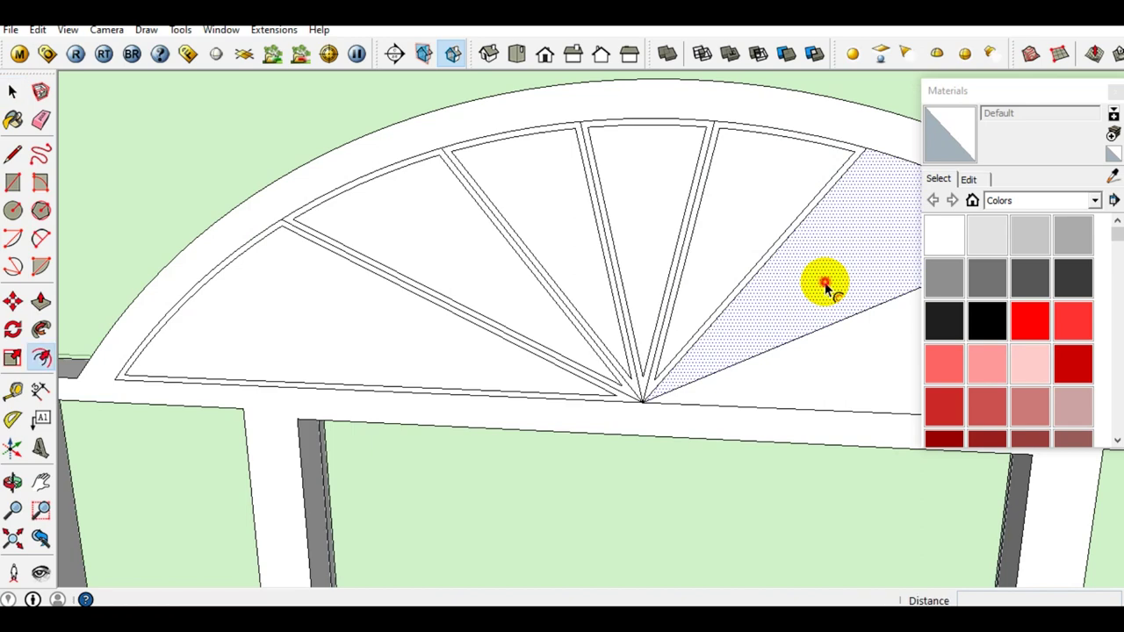
pyautogui.doubleClick(824, 282)
pyautogui.press('space')
pyautogui.moveTo(810, 305); pyautogui.dragTo(825, 362, button='middle')
pyautogui.click(825, 361)
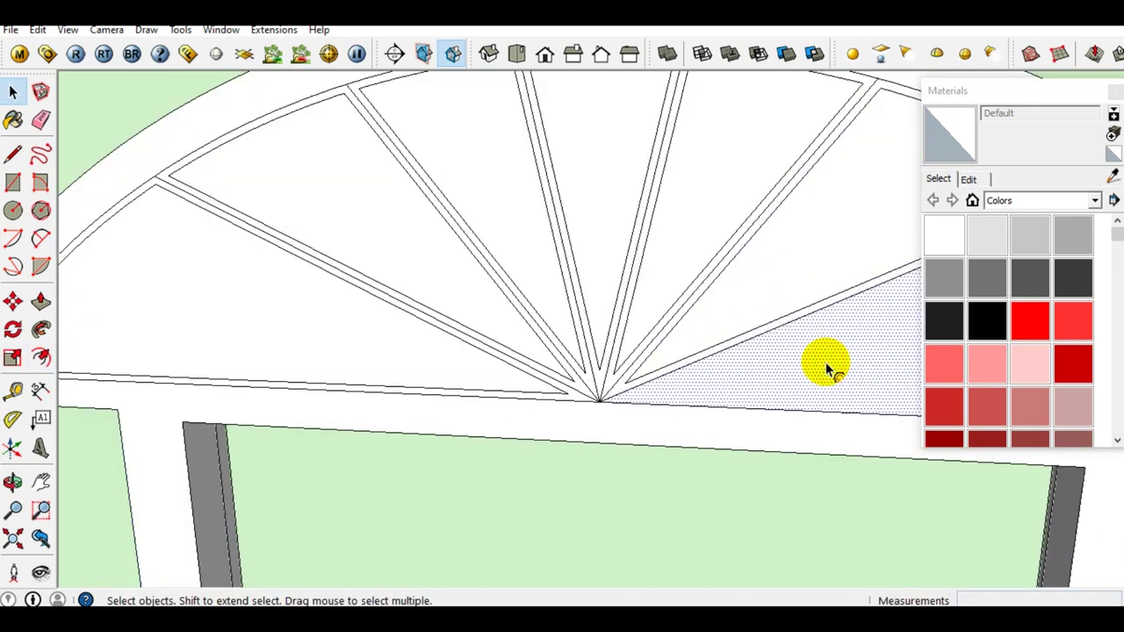
pyautogui.press('f')
pyautogui.doubleClick(825, 361)
pyautogui.press('space')
# Erase the leftover crossing edges at the fan's centre
pyautogui.moveTo(825, 361)
pyautogui.mouseDown(button='middle')
pyautogui.moveTo(592, 374)
pyautogui.moveTo(572, 395)
pyautogui.mouseUp(button='middle')
pyautogui.scroll(2, 572, 395)
pyautogui.press('e')
pyautogui.scroll(2, 572, 394)
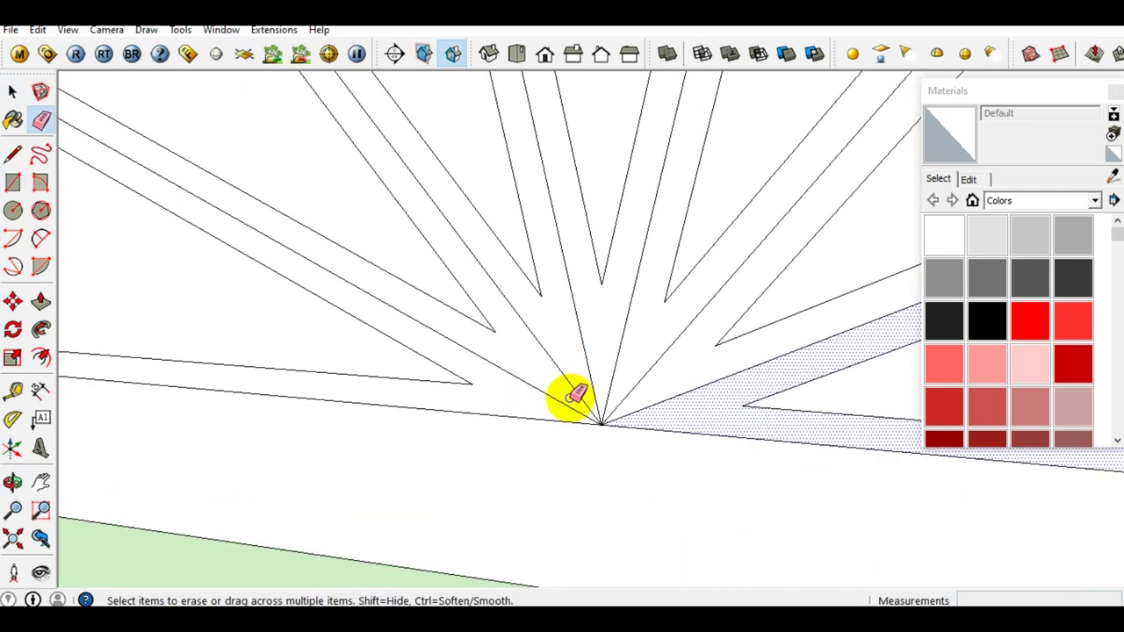
pyautogui.moveTo(572, 405); pyautogui.dragTo(580, 409)
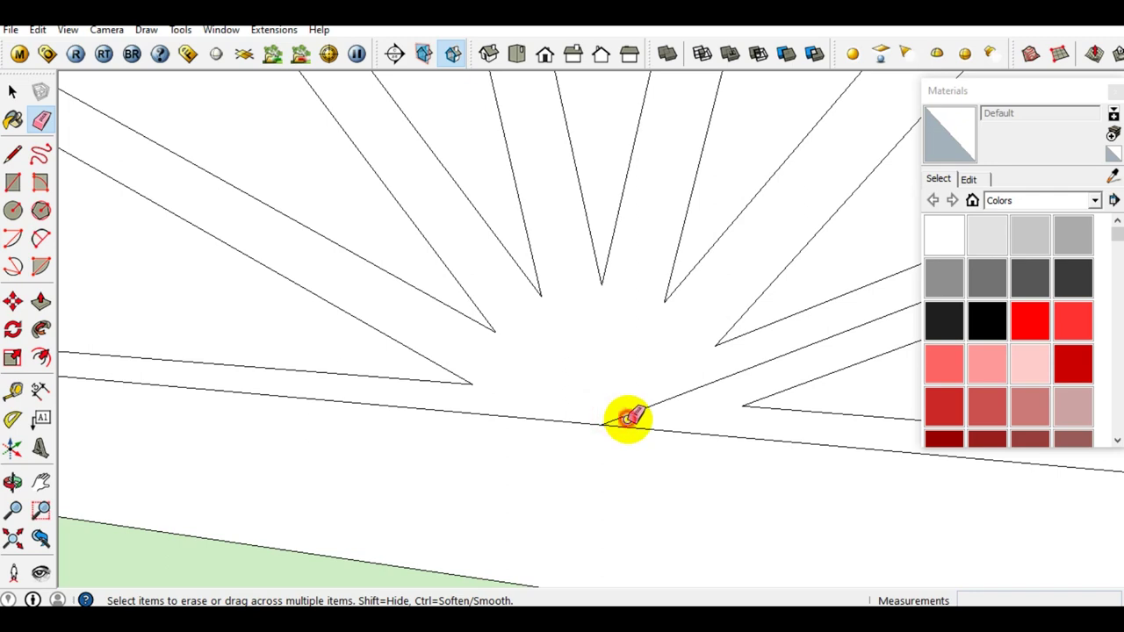
pyautogui.scroll(-2, 642, 413)
pyautogui.press('space')
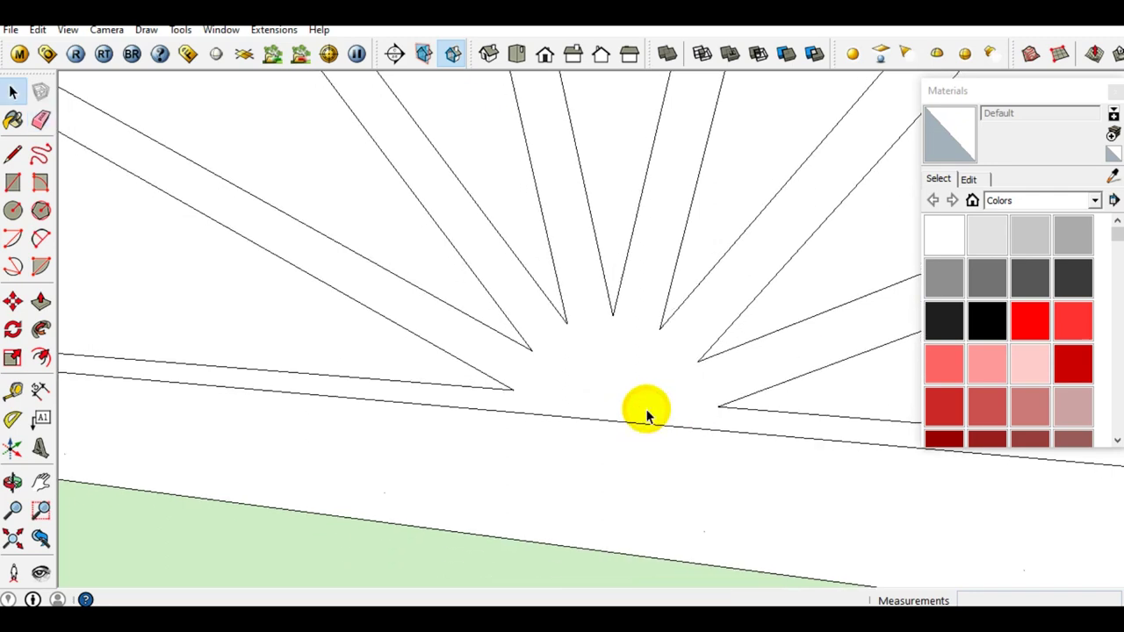
pyautogui.scroll(-2, 605, 391)
pyautogui.moveTo(605, 391)
pyautogui.mouseDown(button='middle')
pyautogui.moveTo(459, 321)
pyautogui.moveTo(429, 252)
pyautogui.mouseUp(button='middle')
# Delete the inner wedge faces to clear the openings between the sunburst bars
pyautogui.click(408, 318)
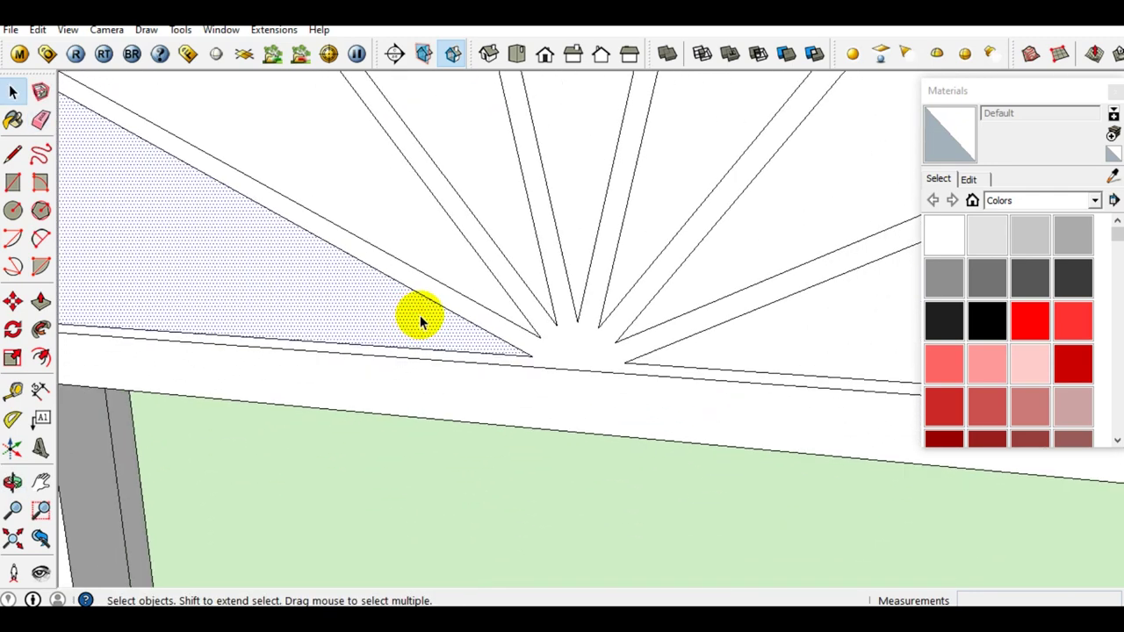
pyautogui.click(429, 252)
pyautogui.click(483, 227)
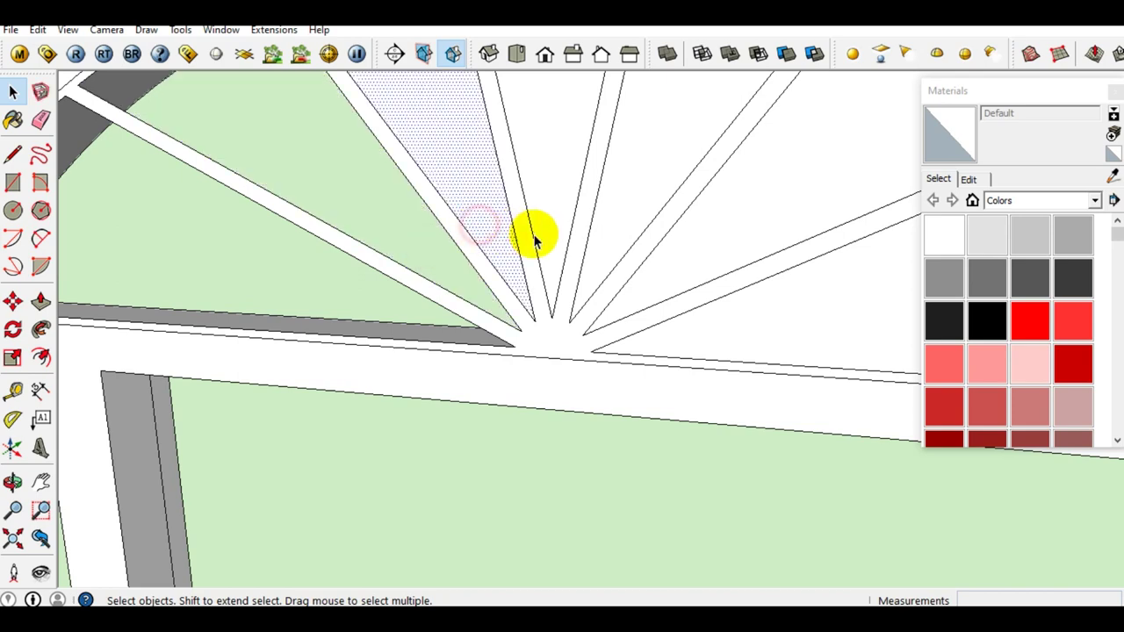
pyautogui.click(552, 216)
pyautogui.click(612, 227)
pyautogui.click(688, 251)
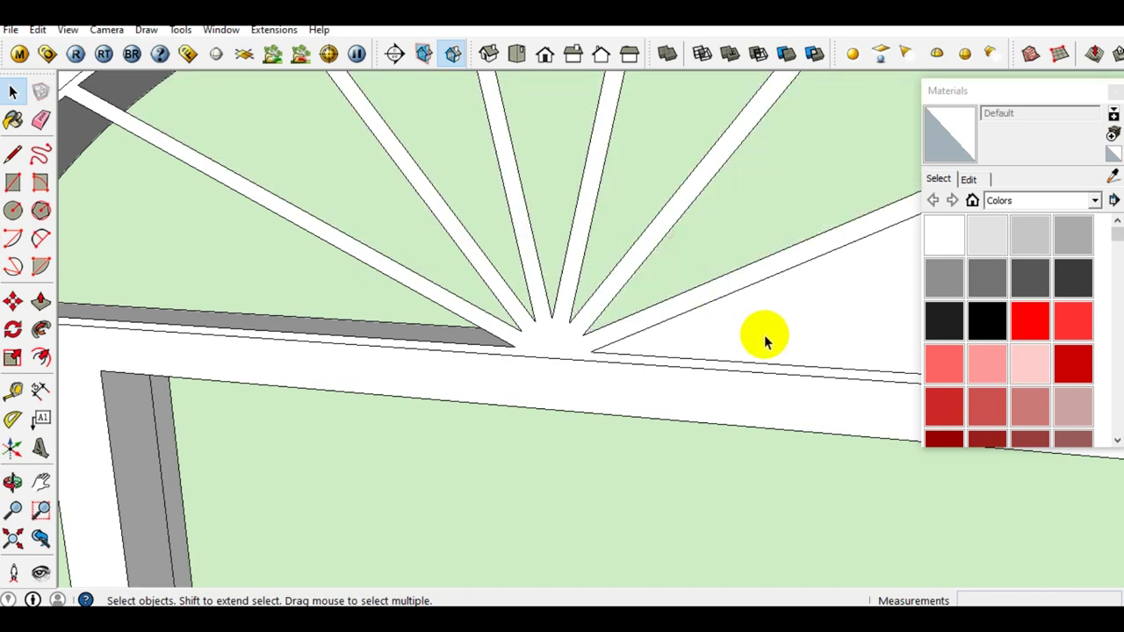
pyautogui.click(761, 333)
pyautogui.moveTo(624, 353)
pyautogui.mouseDown(button='middle')
pyautogui.moveTo(535, 349)
pyautogui.moveTo(451, 326)
pyautogui.moveTo(519, 413)
pyautogui.mouseUp(button='middle')
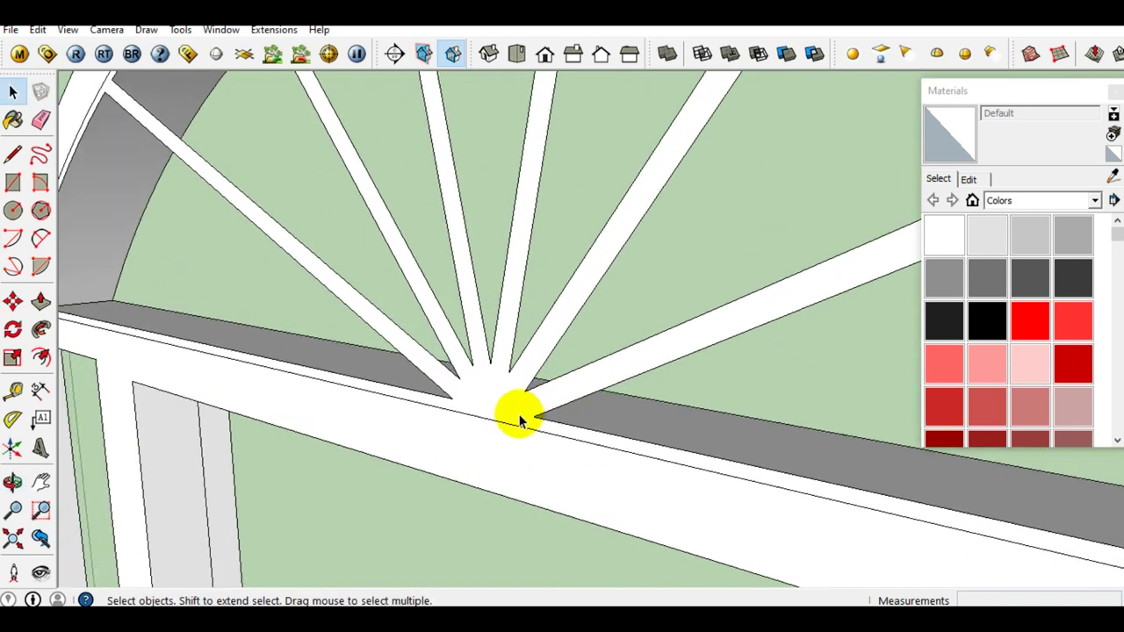
# Make the connected sunburst bars into a group
pyautogui.tripleClick(489, 401)
pyautogui.rightClick(490, 403)
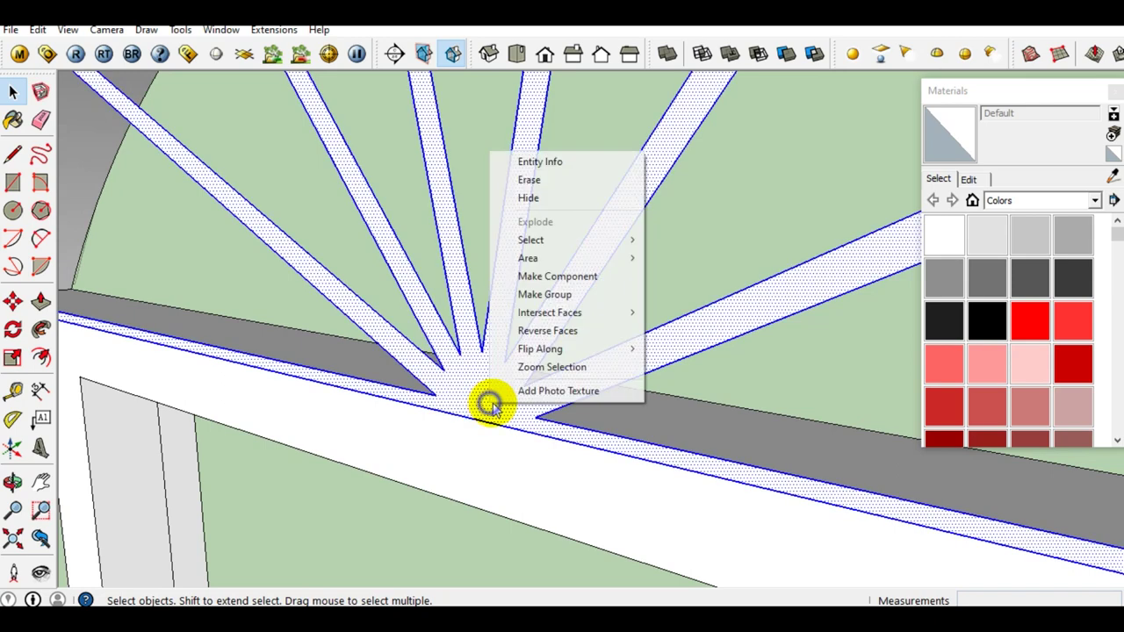
pyautogui.click(553, 302)
pyautogui.moveTo(497, 381)
pyautogui.mouseDown(button='middle')
pyautogui.moveTo(544, 381)
pyautogui.moveTo(532, 389)
pyautogui.mouseUp(button='middle')
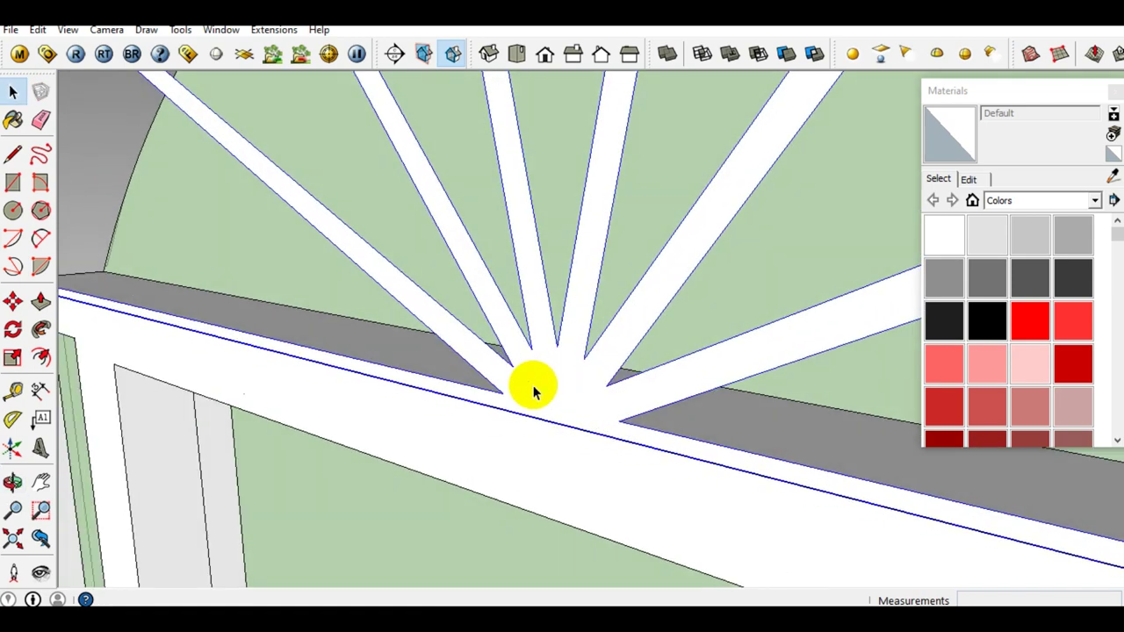
# Inside the group, push/pull the sunburst face 20 mm deep
pyautogui.doubleClick(532, 388)
pyautogui.click(537, 388)
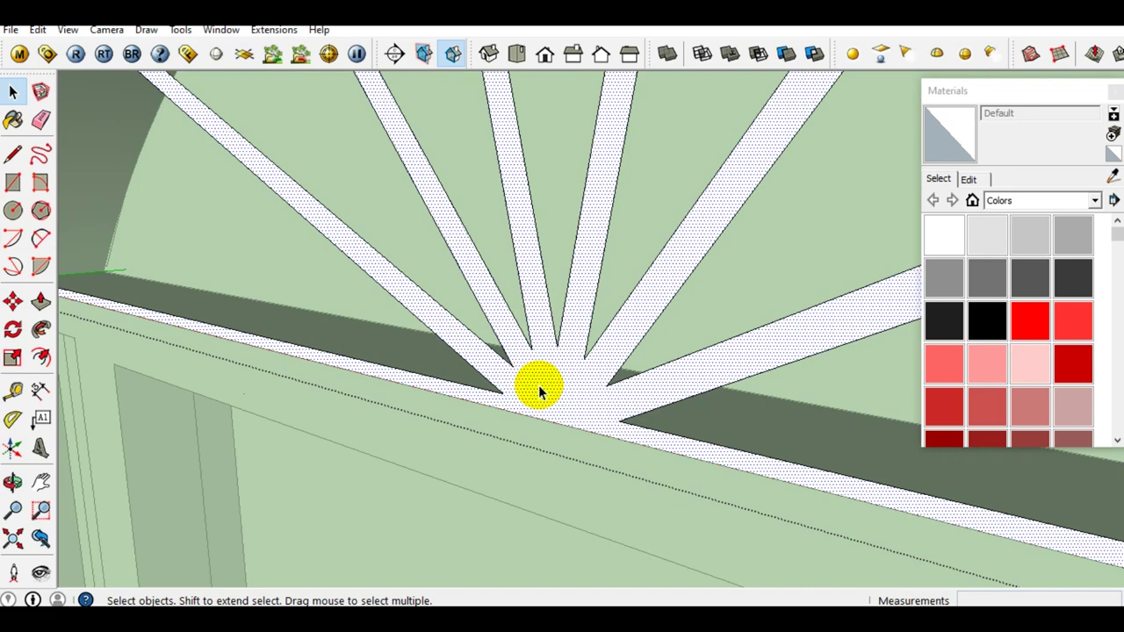
pyautogui.press('p')
pyautogui.moveTo(538, 388); pyautogui.dragTo(526, 407)
pyautogui.write('20')
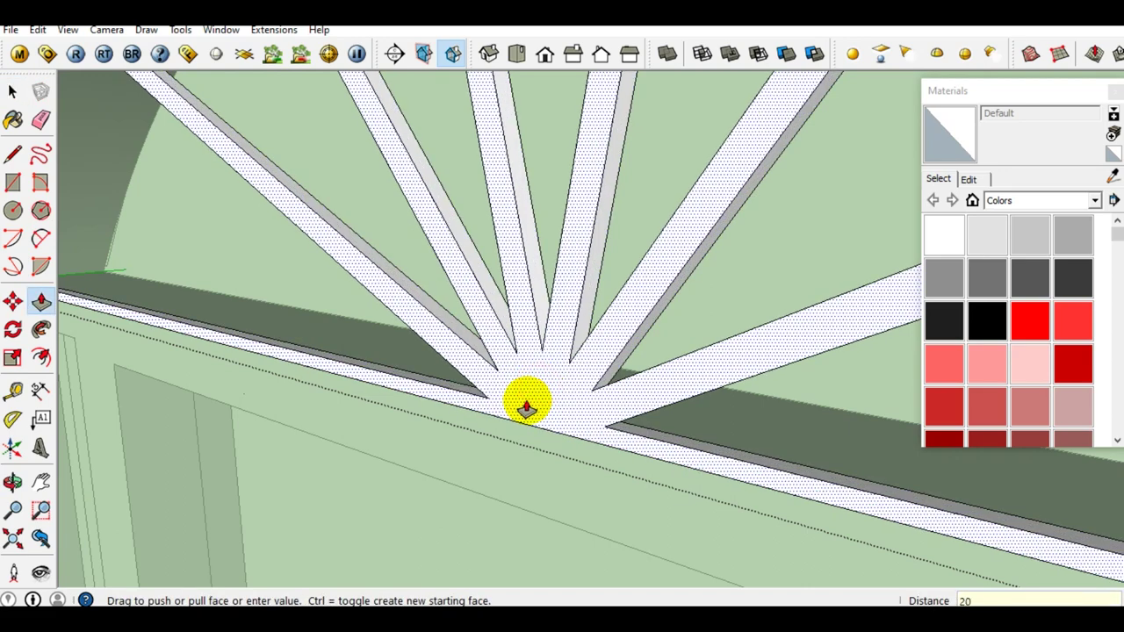
pyautogui.press('Return')
pyautogui.press('space')
# Paint the extruded sunburst bars dark with Color_008
pyautogui.tripleClick(527, 402)
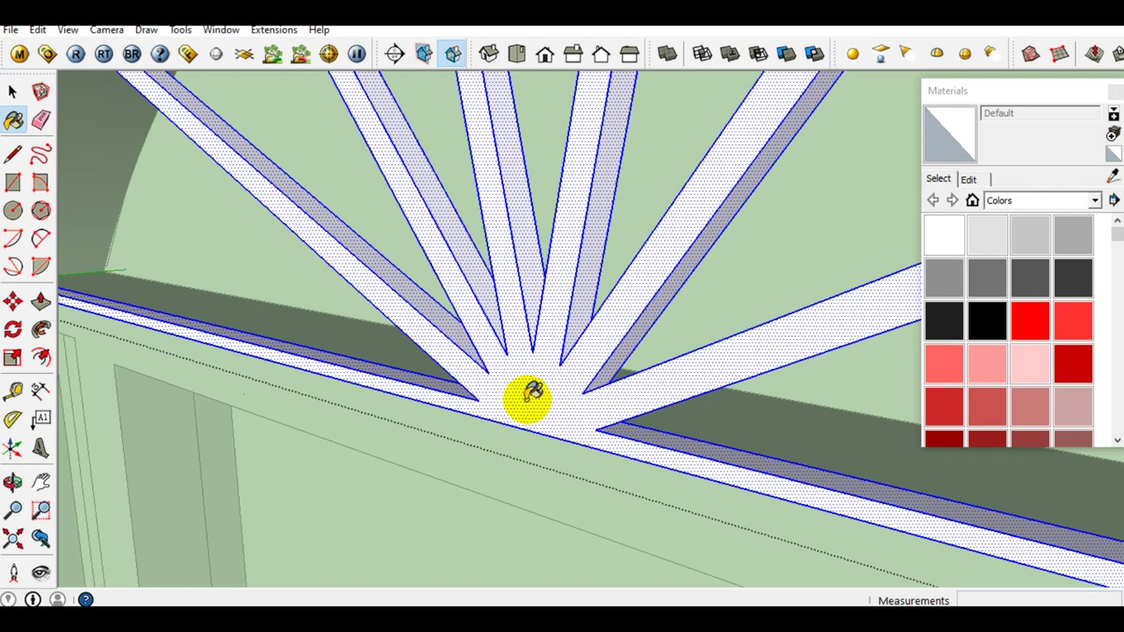
pyautogui.click(937, 349)
pyautogui.click(943, 329)
pyautogui.click(592, 401)
pyautogui.press('space')
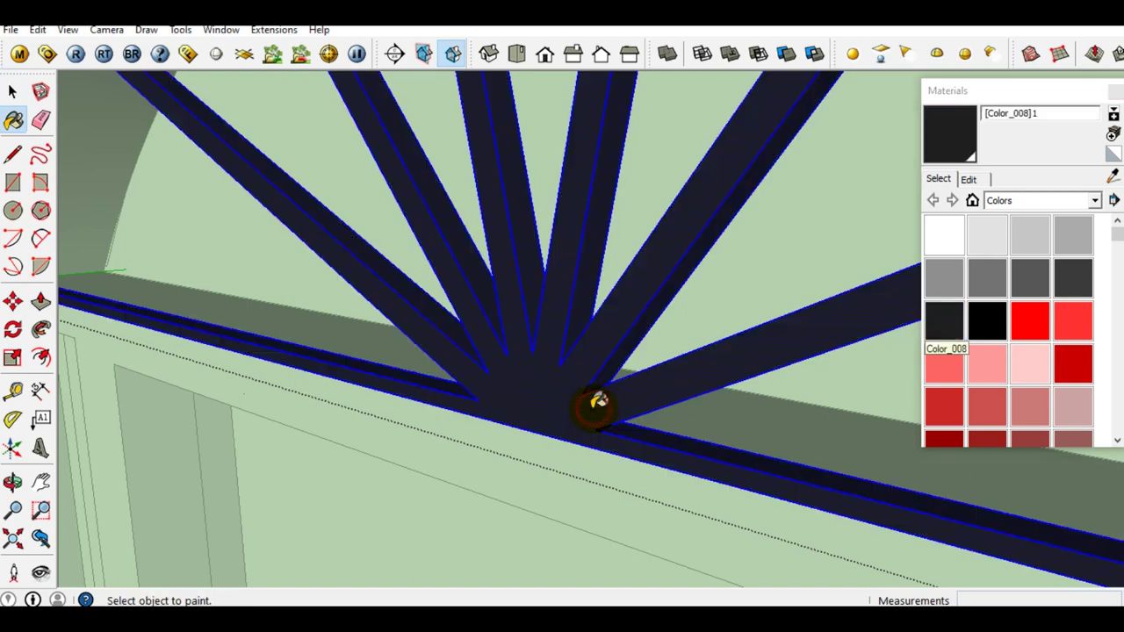
pyautogui.moveTo(527, 409)
pyautogui.mouseDown(button='middle')
pyautogui.moveTo(544, 393)
pyautogui.moveTo(562, 399)
pyautogui.moveTo(532, 403)
pyautogui.moveTo(598, 420)
pyautogui.moveTo(556, 423)
pyautogui.moveTo(532, 413)
pyautogui.moveTo(532, 401)
pyautogui.moveTo(489, 404)
pyautogui.mouseUp(button='middle')
# Paste the dark sunburst group and place it at the arch base midpoint
pyautogui.hotkey('ctrl', 'v')
pyautogui.scroll(1, 416, 369)
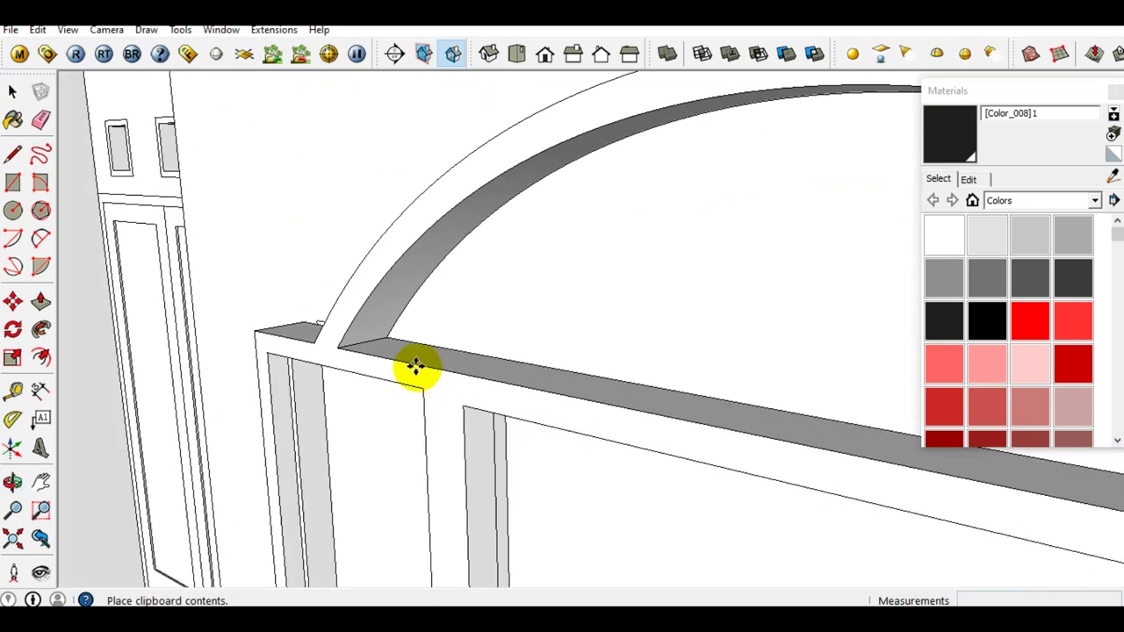
pyautogui.scroll(2, 366, 334)
pyautogui.scroll(2, 354, 343)
pyautogui.scroll(1, 354, 342)
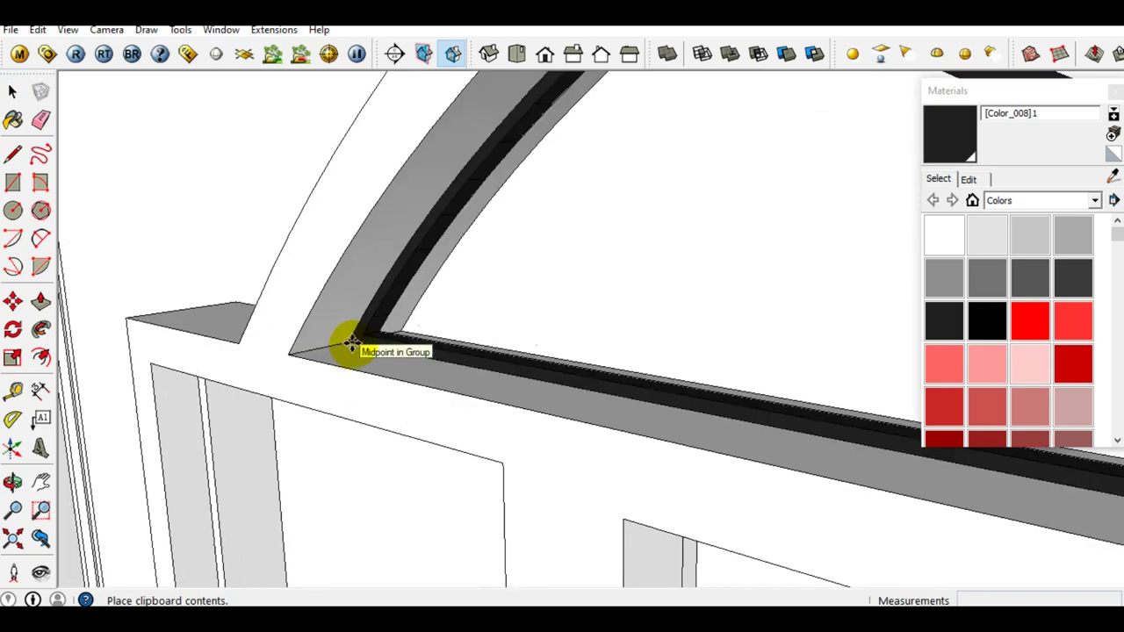
pyautogui.click(354, 349)
pyautogui.scroll(-5, 354, 350)
pyautogui.moveTo(354, 349); pyautogui.dragTo(697, 394, button='middle')
pyautogui.scroll(2, 491, 355)
pyautogui.scroll(-2, 527, 353)
pyautogui.scroll(-3, 564, 351)
pyautogui.moveTo(564, 351)
pyautogui.mouseDown(button='middle')
pyautogui.moveTo(535, 231)
pyautogui.moveTo(445, 245)
pyautogui.moveTo(504, 266)
pyautogui.moveTo(492, 264)
pyautogui.mouseUp(button='middle')
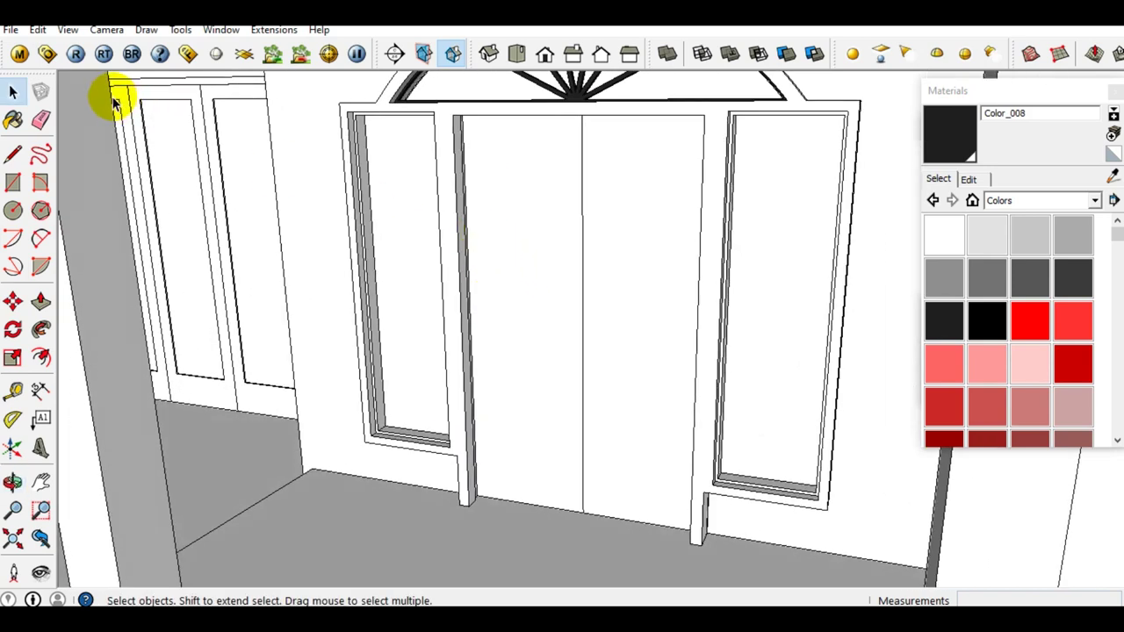
# Unhide all hidden door panels, then hide one of the two door leaves
pyautogui.click(38, 30)
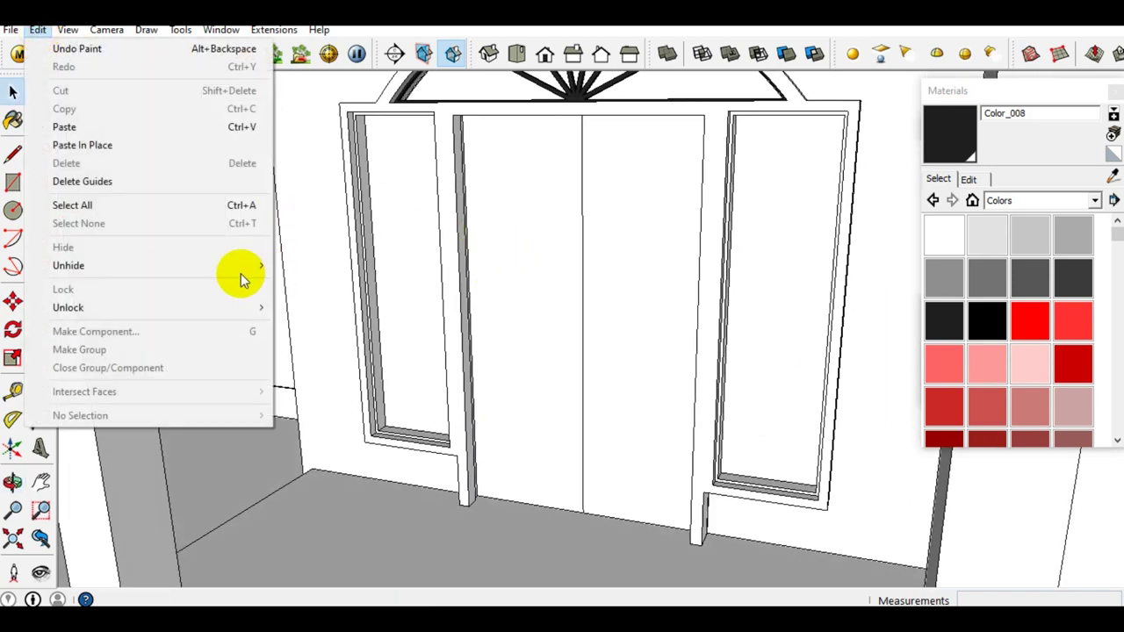
pyautogui.click(333, 300)
pyautogui.scroll(3, 569, 479)
pyautogui.click(569, 478)
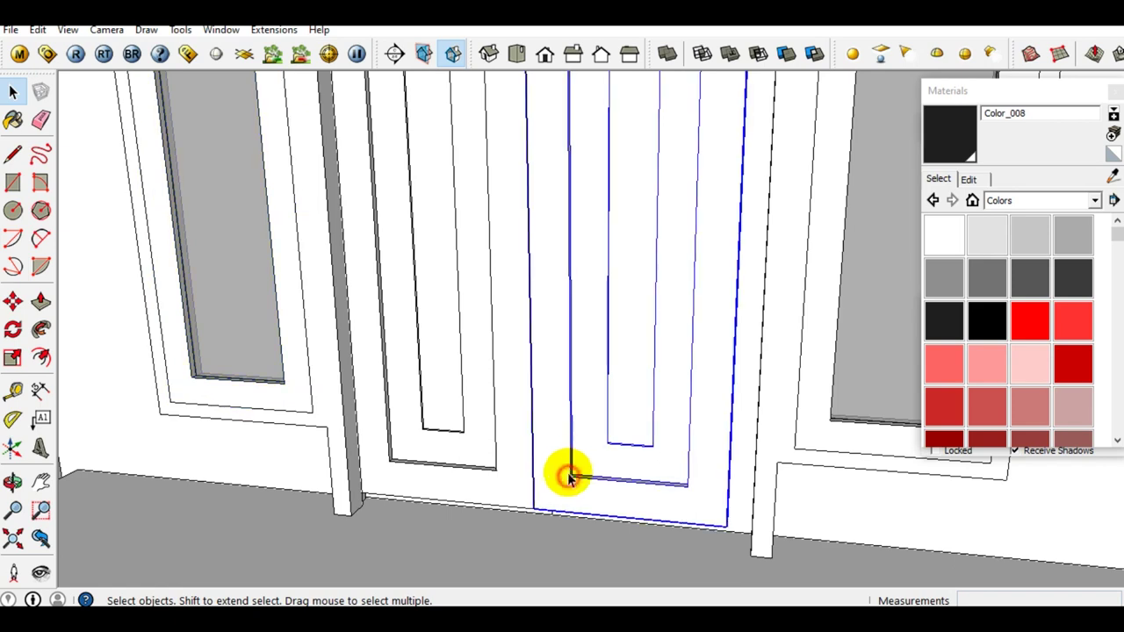
pyautogui.moveTo(539, 433); pyautogui.dragTo(541, 338, button='middle')
pyautogui.rightClick(541, 338)
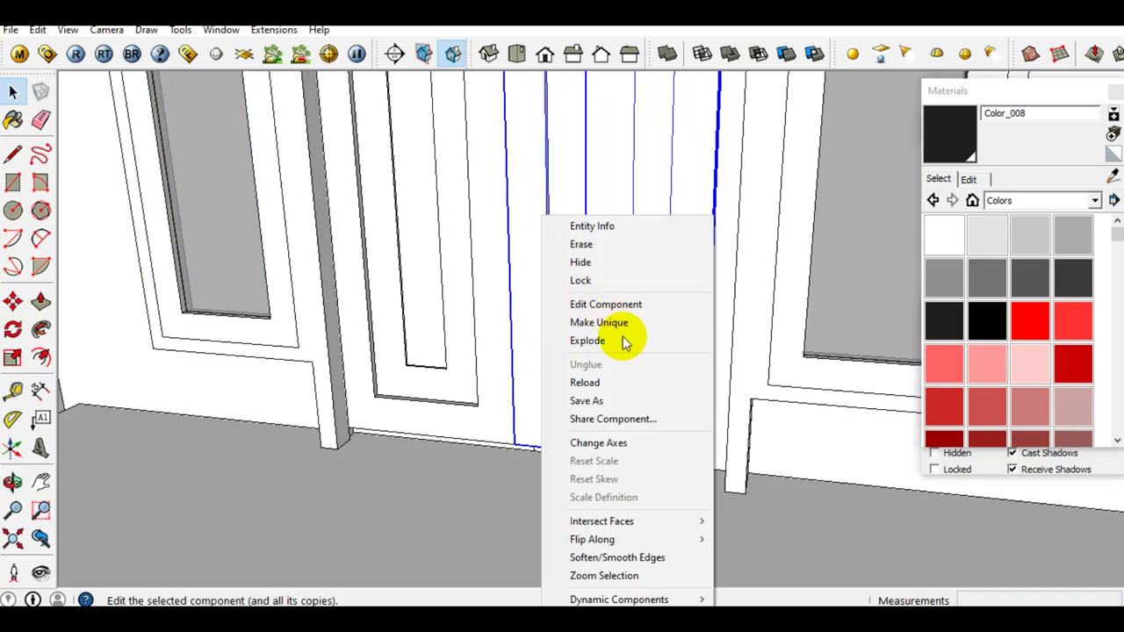
pyautogui.click(583, 262)
# Zoom to the bottom of the doorway; start and cancel a line at the floor-wall corner
pyautogui.moveTo(572, 406)
pyautogui.mouseDown(button='middle')
pyautogui.moveTo(537, 453)
pyautogui.moveTo(572, 395)
pyautogui.mouseUp(button='middle')
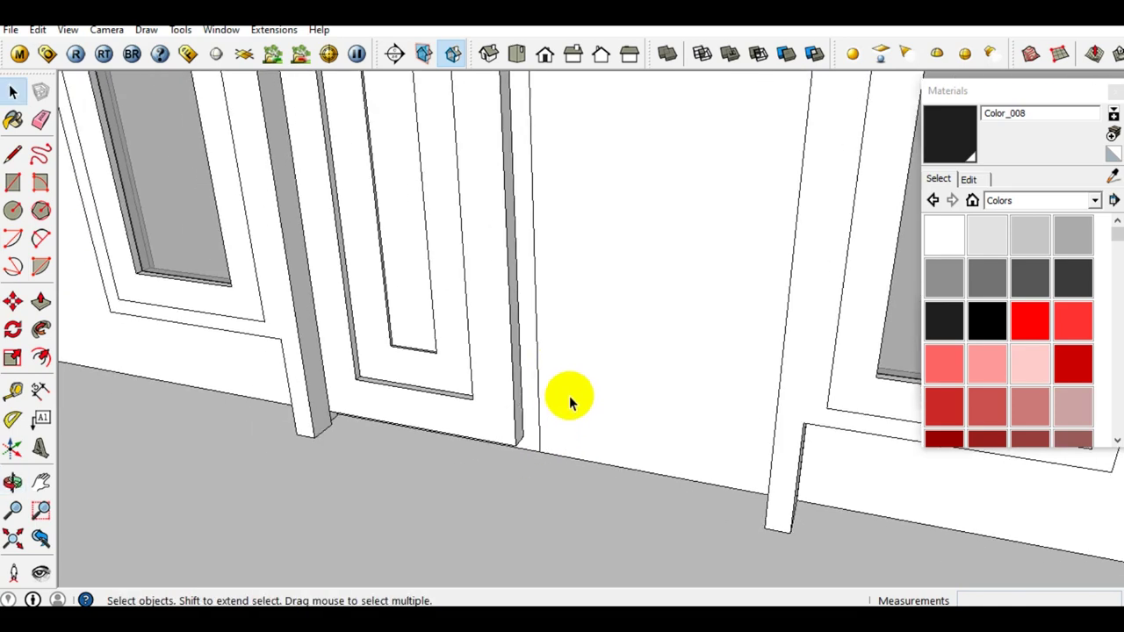
pyautogui.scroll(1, 532, 446)
pyautogui.scroll(3, 532, 445)
pyautogui.scroll(3, 547, 490)
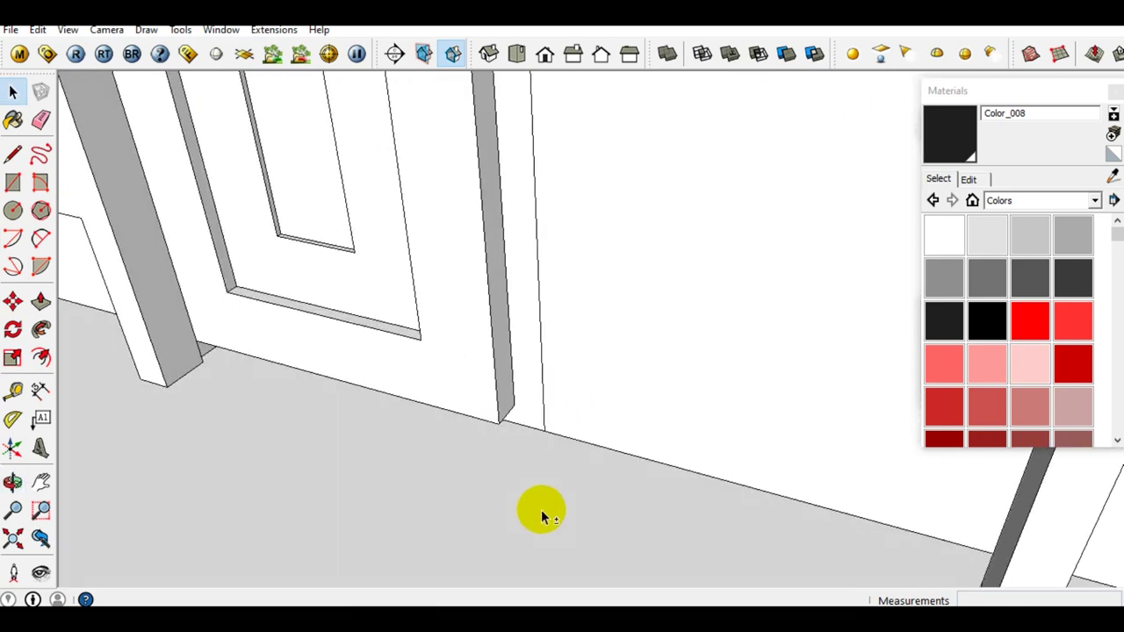
pyautogui.press('l')
pyautogui.click(544, 420)
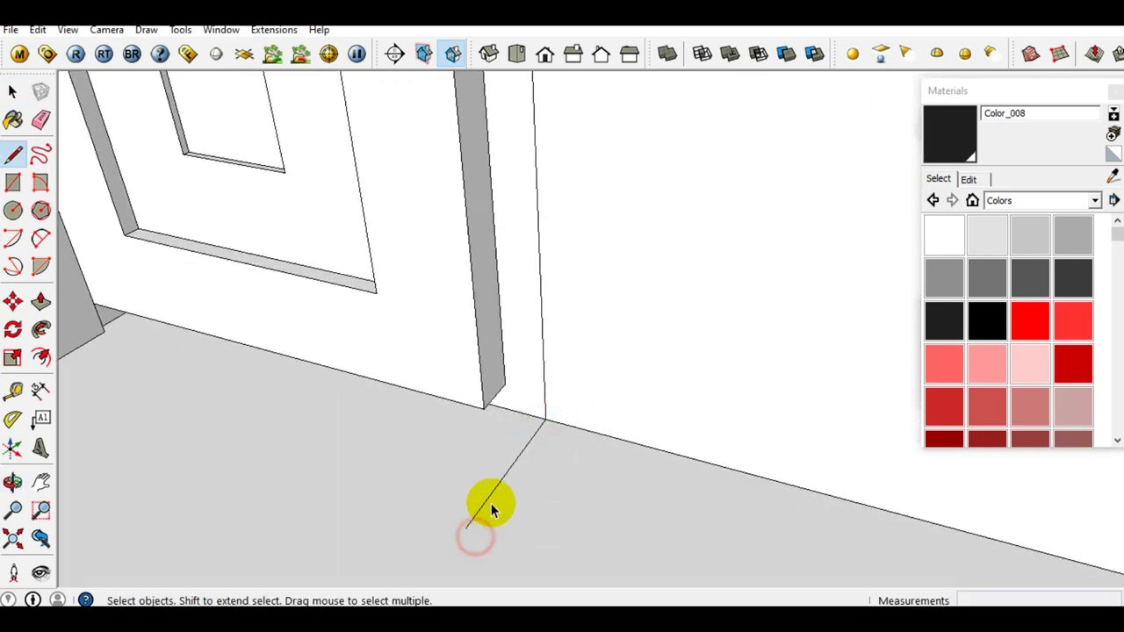
pyautogui.scroll(-5, 570, 369)
pyautogui.press('space')
# Open the remaining door leaf's group and select the edges on its right side
pyautogui.click(590, 355)
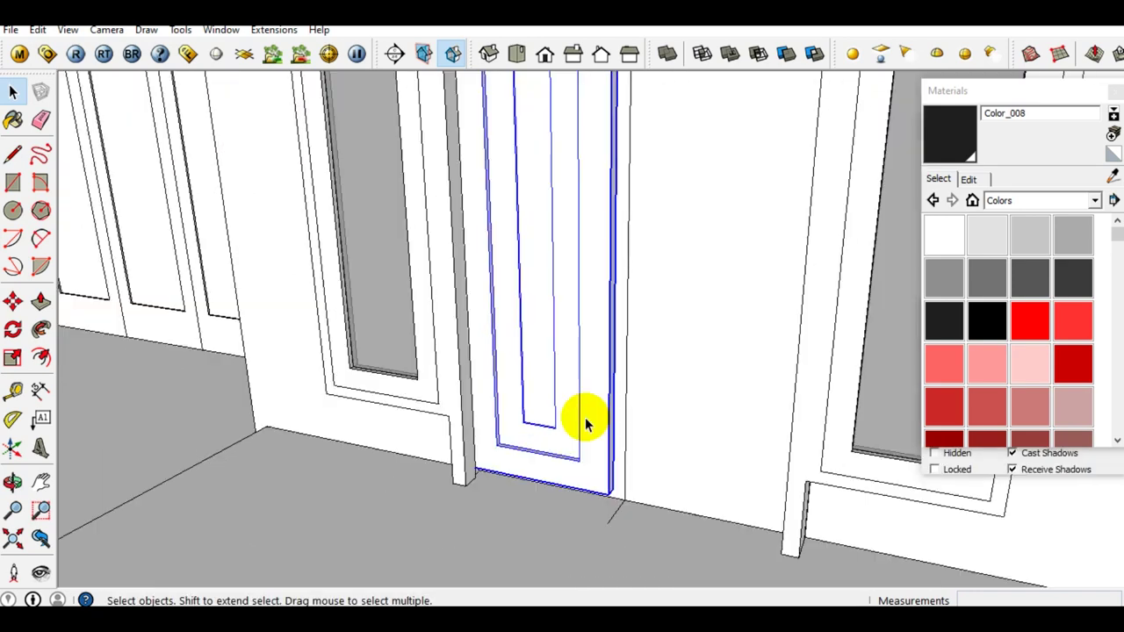
pyautogui.moveTo(590, 356); pyautogui.dragTo(586, 424, button='middle')
pyautogui.doubleClick(586, 423)
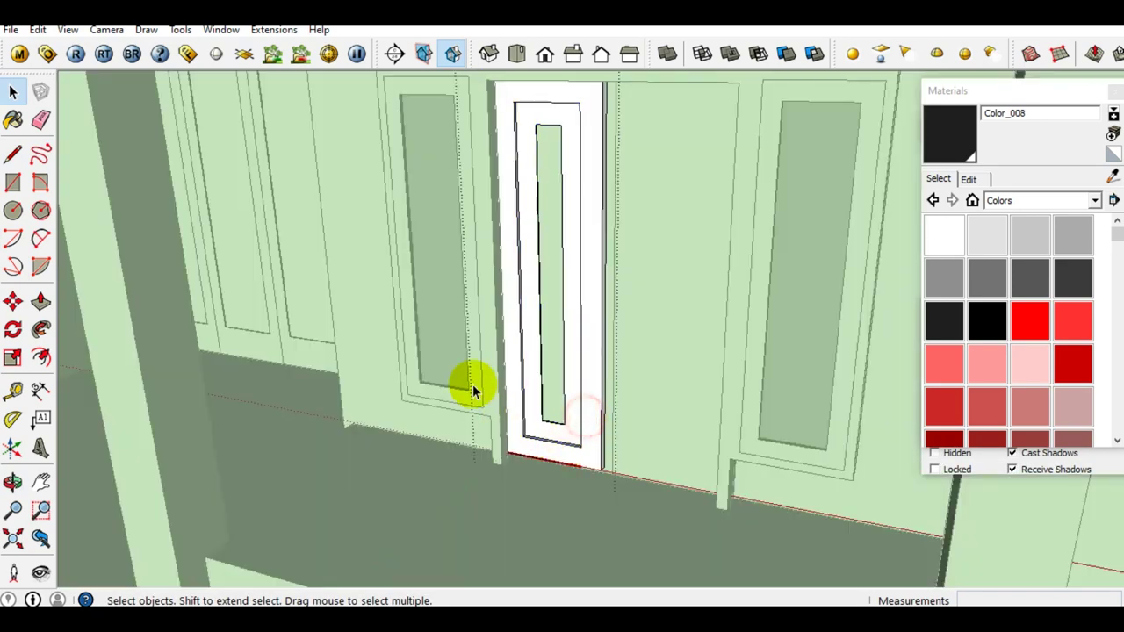
pyautogui.scroll(2, 544, 430)
pyautogui.scroll(2, 520, 355)
pyautogui.moveTo(465, 307); pyautogui.dragTo(774, 513)
pyautogui.moveTo(775, 513)
pyautogui.mouseDown(button='middle')
pyautogui.moveTo(597, 449)
pyautogui.moveTo(575, 508)
pyautogui.mouseUp(button='middle')
pyautogui.scroll(2, 575, 509)
pyautogui.scroll(2, 596, 451)
pyautogui.scroll(2, 597, 451)
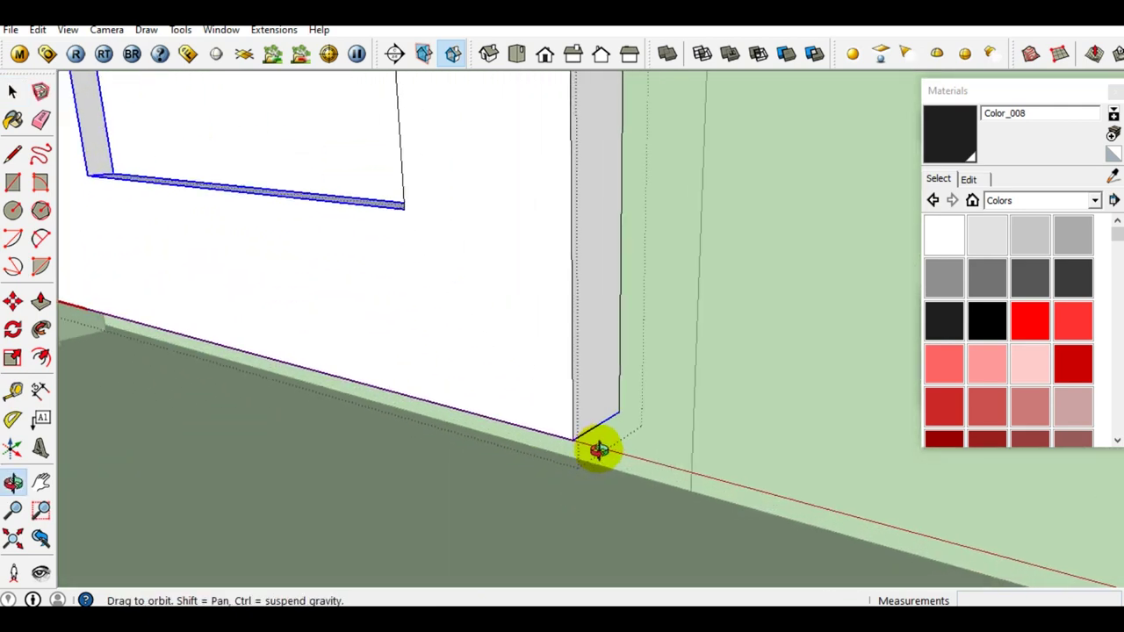
pyautogui.moveTo(598, 449); pyautogui.dragTo(582, 451, button='middle')
# Switch to the front view and zoom to the leaf's selected side face at its bottom corner
pyautogui.press('m')
pyautogui.moveTo(609, 410)
pyautogui.mouseDown(button='middle')
pyautogui.moveTo(609, 474)
pyautogui.moveTo(663, 500)
pyautogui.mouseUp(button='middle')
pyautogui.press('space')
pyautogui.scroll(-3, 662, 499)
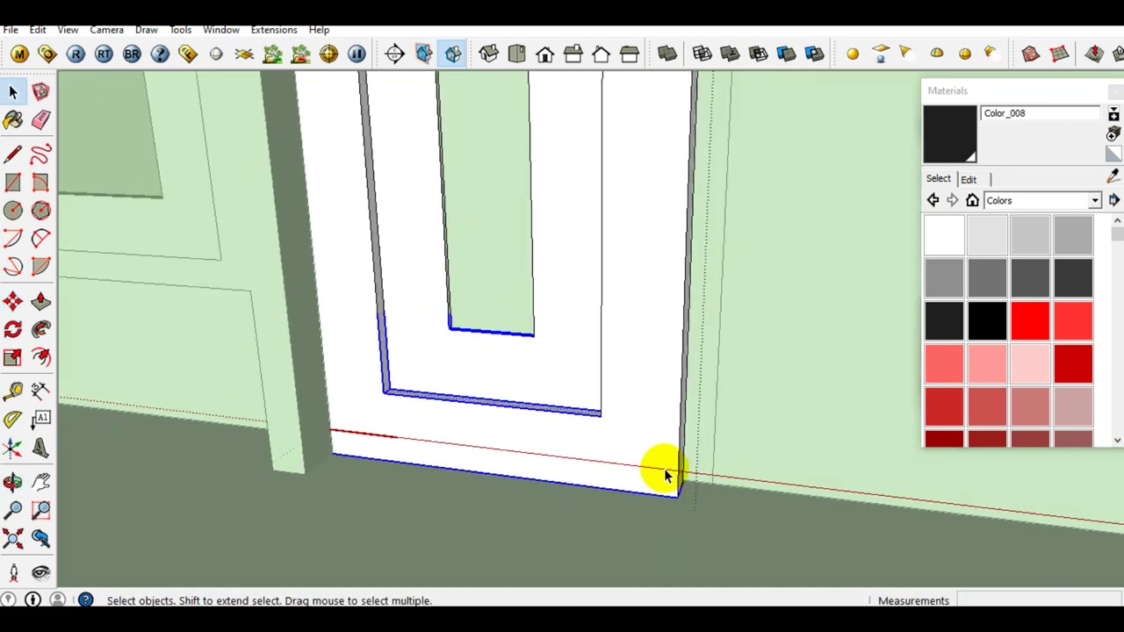
pyautogui.scroll(-3, 660, 469)
pyautogui.moveTo(614, 445)
pyautogui.mouseDown(button='middle')
pyautogui.moveTo(714, 439)
pyautogui.moveTo(654, 452)
pyautogui.mouseUp(button='middle')
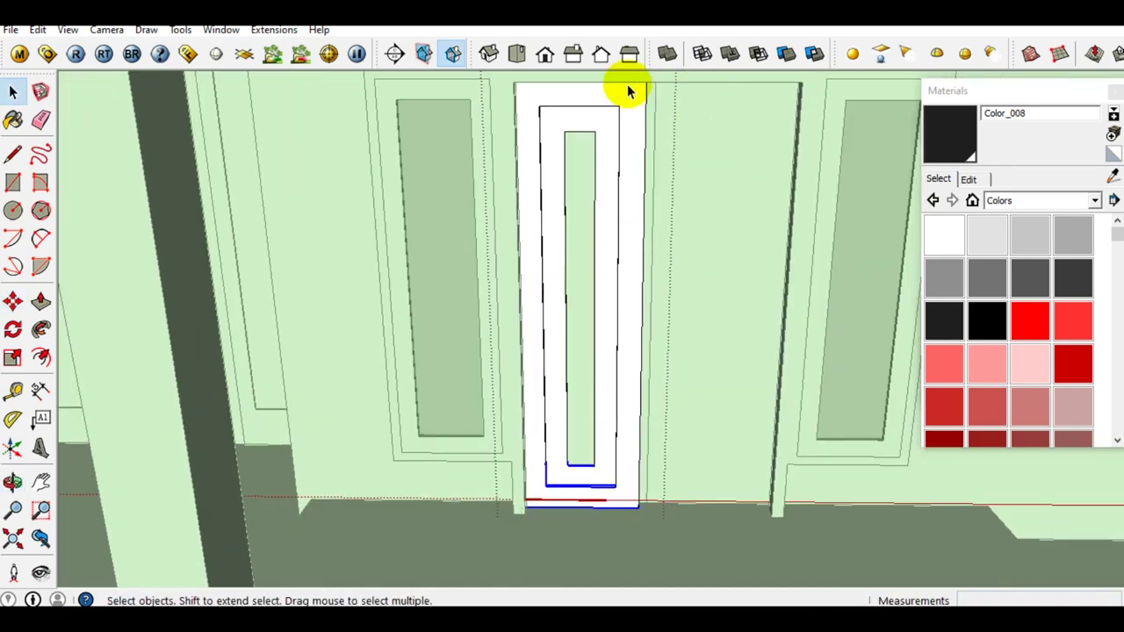
pyautogui.click(551, 57)
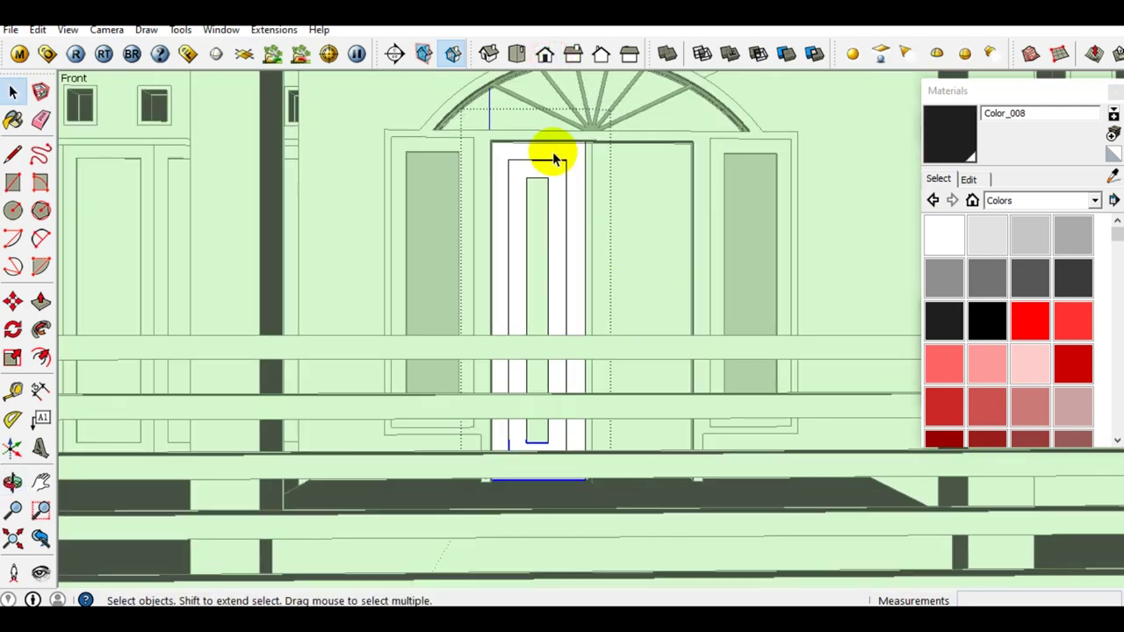
pyautogui.scroll(5, 567, 377)
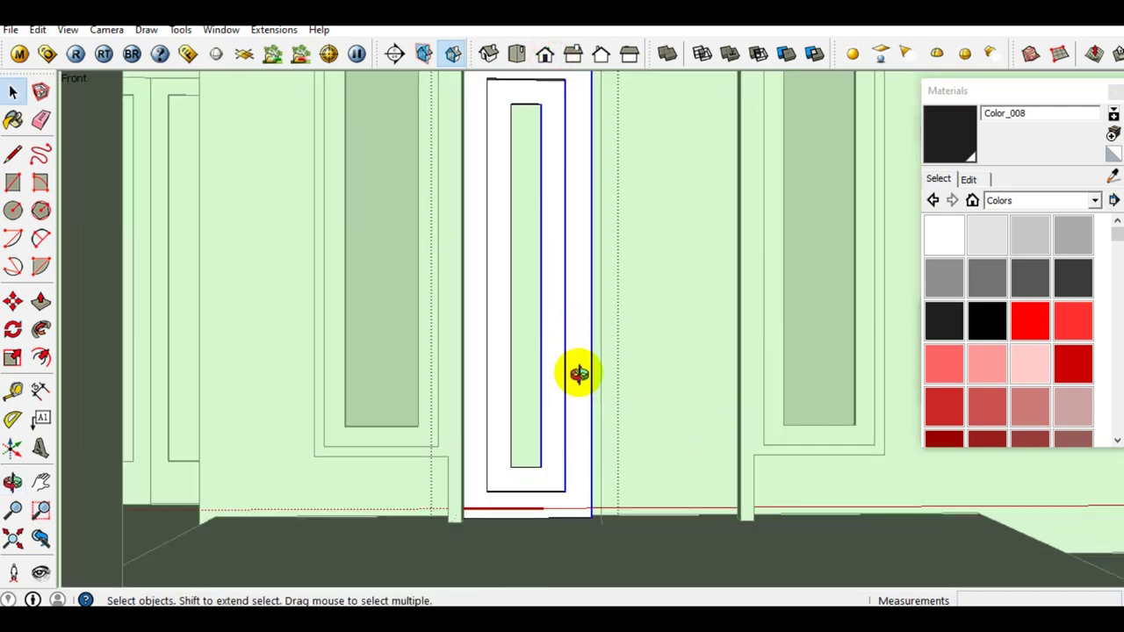
pyautogui.moveTo(577, 371); pyautogui.dragTo(571, 557, button='middle')
pyautogui.scroll(3, 618, 519)
pyautogui.moveTo(619, 519); pyautogui.dragTo(517, 547, button='middle')
pyautogui.scroll(2, 536, 476)
pyautogui.moveTo(536, 476)
pyautogui.mouseDown(button='middle')
pyautogui.moveTo(518, 483)
pyautogui.moveTo(530, 486)
pyautogui.moveTo(560, 425)
pyautogui.mouseUp(button='middle')
# Move the leaf's side face 45mm along the red axis to widen it
pyautogui.press('m')
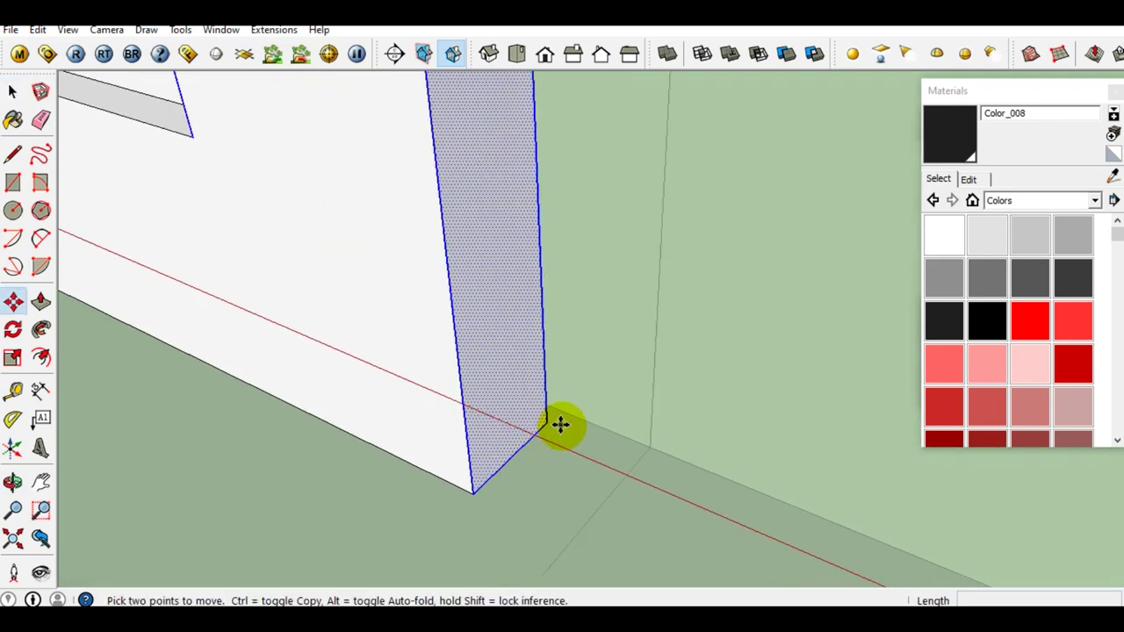
pyautogui.click(549, 418)
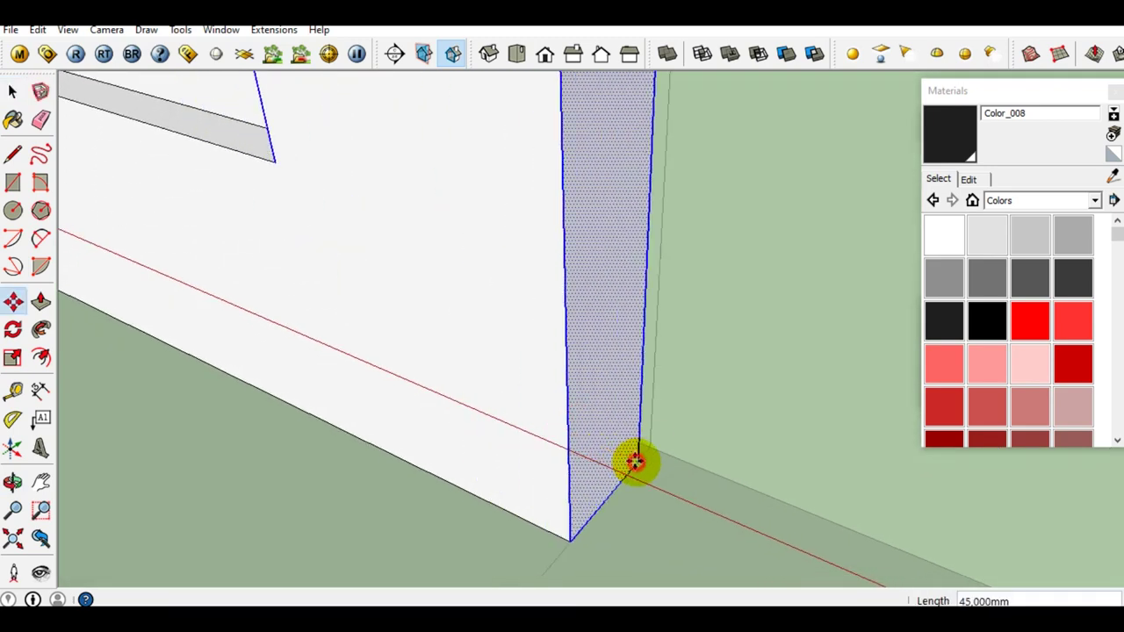
pyautogui.click(634, 463)
pyautogui.press('space')
pyautogui.scroll(-3, 641, 493)
pyautogui.moveTo(632, 495)
pyautogui.mouseDown(button='middle')
pyautogui.moveTo(737, 444)
pyautogui.moveTo(641, 416)
pyautogui.moveTo(743, 401)
pyautogui.moveTo(657, 344)
pyautogui.mouseUp(button='middle')
pyautogui.scroll(2, 687, 474)
pyautogui.moveTo(687, 474)
pyautogui.mouseDown(button='middle')
pyautogui.moveTo(641, 451)
pyautogui.moveTo(644, 396)
pyautogui.moveTo(647, 446)
pyautogui.mouseUp(button='middle')
pyautogui.moveTo(602, 373)
pyautogui.mouseDown(button='middle')
pyautogui.moveTo(522, 295)
pyautogui.moveTo(569, 364)
pyautogui.moveTo(605, 333)
pyautogui.mouseUp(button='middle')
# Draw a short line across the door frame's narrow edge strip from its midpoint
pyautogui.press('l')
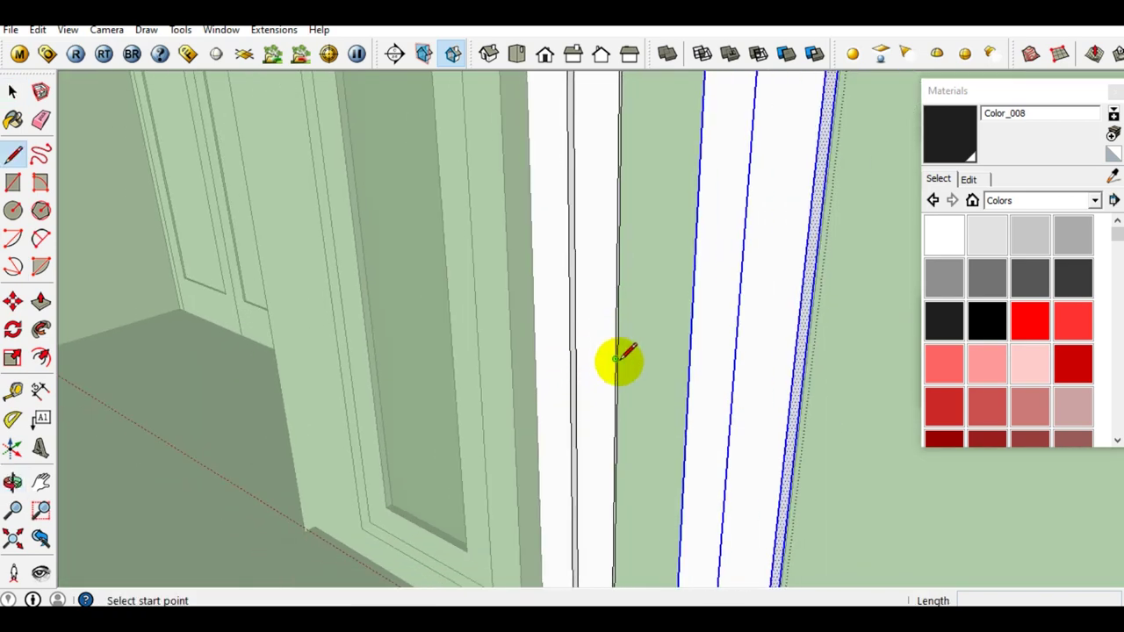
pyautogui.click(620, 357)
pyautogui.moveTo(591, 409)
pyautogui.mouseDown(button='middle')
pyautogui.moveTo(612, 364)
pyautogui.moveTo(556, 372)
pyautogui.moveTo(668, 290)
pyautogui.moveTo(647, 364)
pyautogui.moveTo(652, 346)
pyautogui.mouseUp(button='middle')
pyautogui.click(669, 290)
pyautogui.press('space')
# Place two Tape Measure guides on the door frame's edge strip
pyautogui.press('t')
pyautogui.scroll(1, 652, 332)
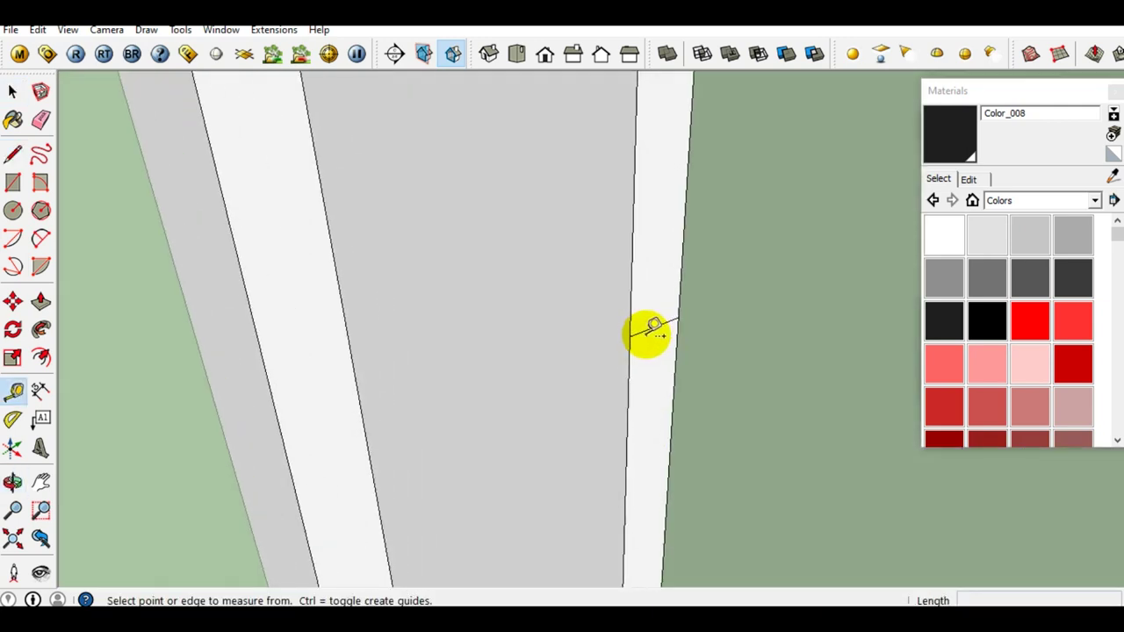
pyautogui.click(654, 326)
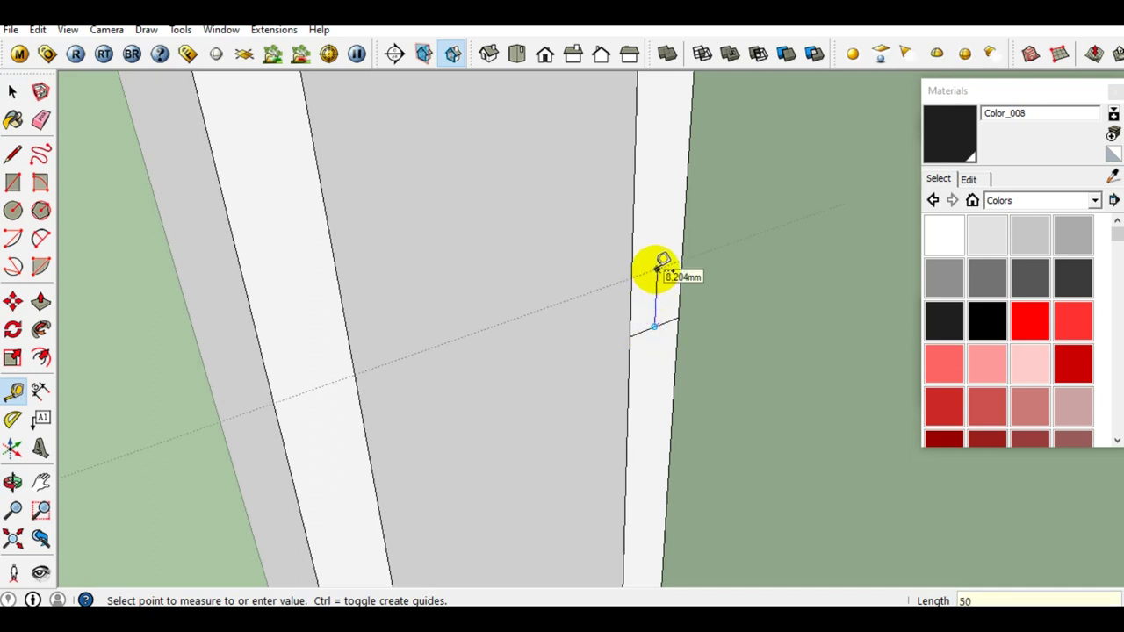
pyautogui.scroll(-2, 663, 267)
pyautogui.scroll(-1, 665, 228)
pyautogui.scroll(2, 649, 122)
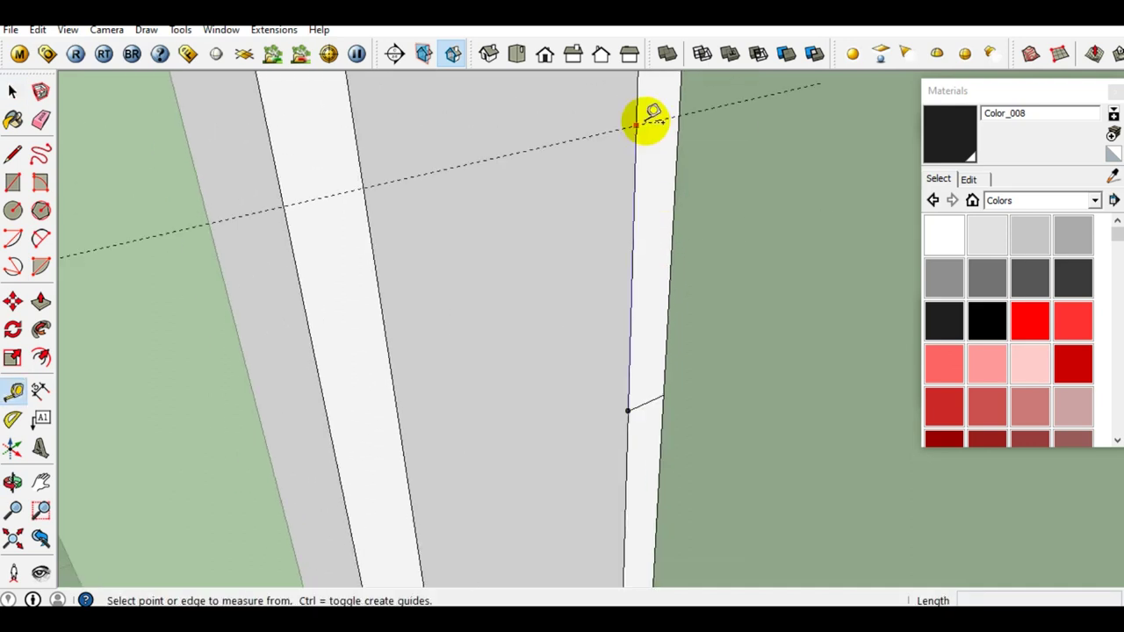
pyautogui.scroll(1, 679, 112)
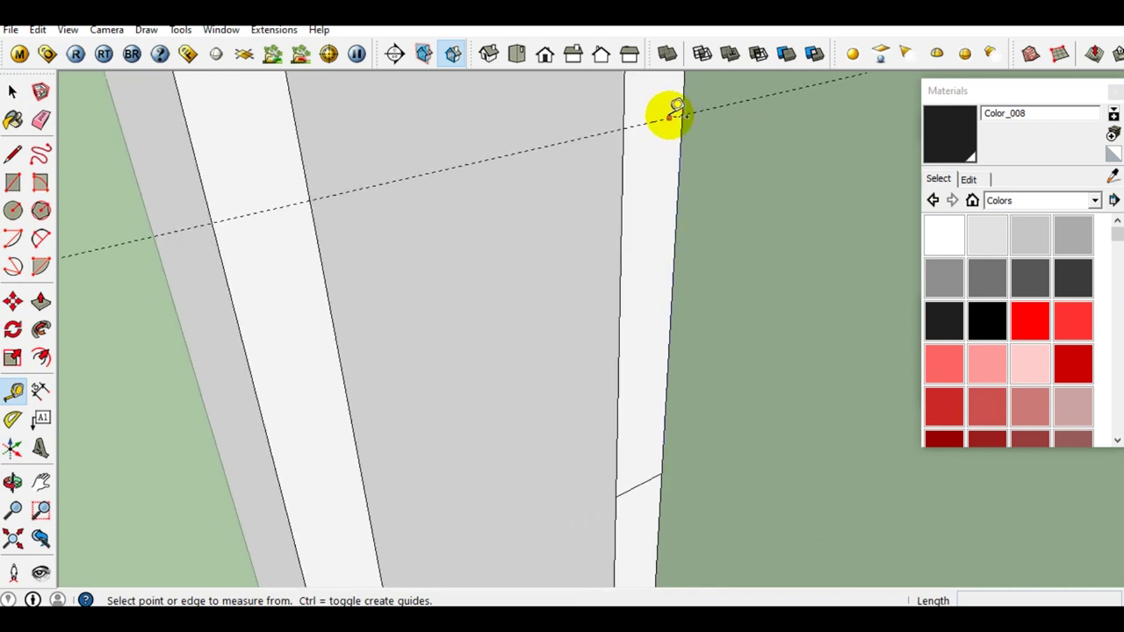
pyautogui.click(669, 117)
pyautogui.write('100')
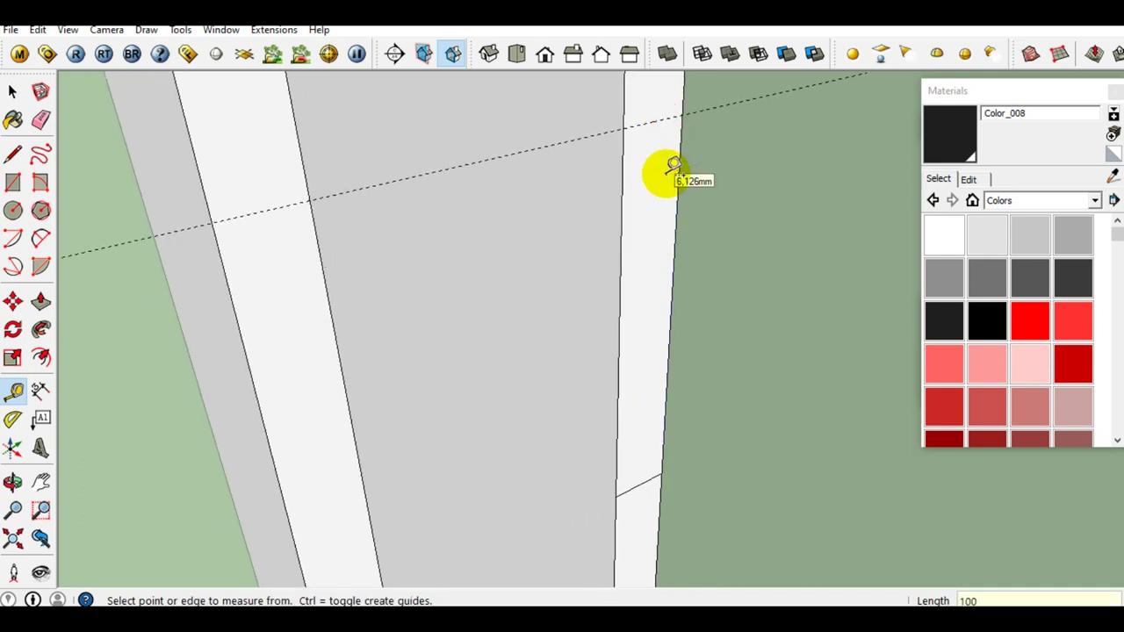
pyautogui.press('Return')
pyautogui.press('space')
pyautogui.scroll(-1, 663, 263)
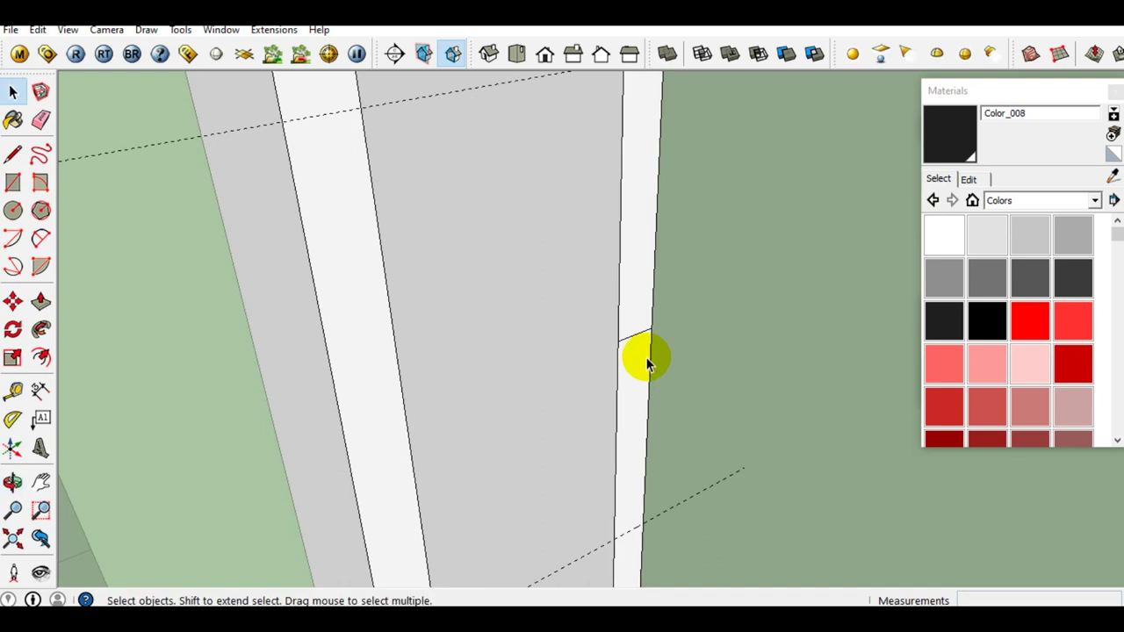
# Draw a rectangle on the edge strip between the two guides
pyautogui.press('e')
pyautogui.press('space')
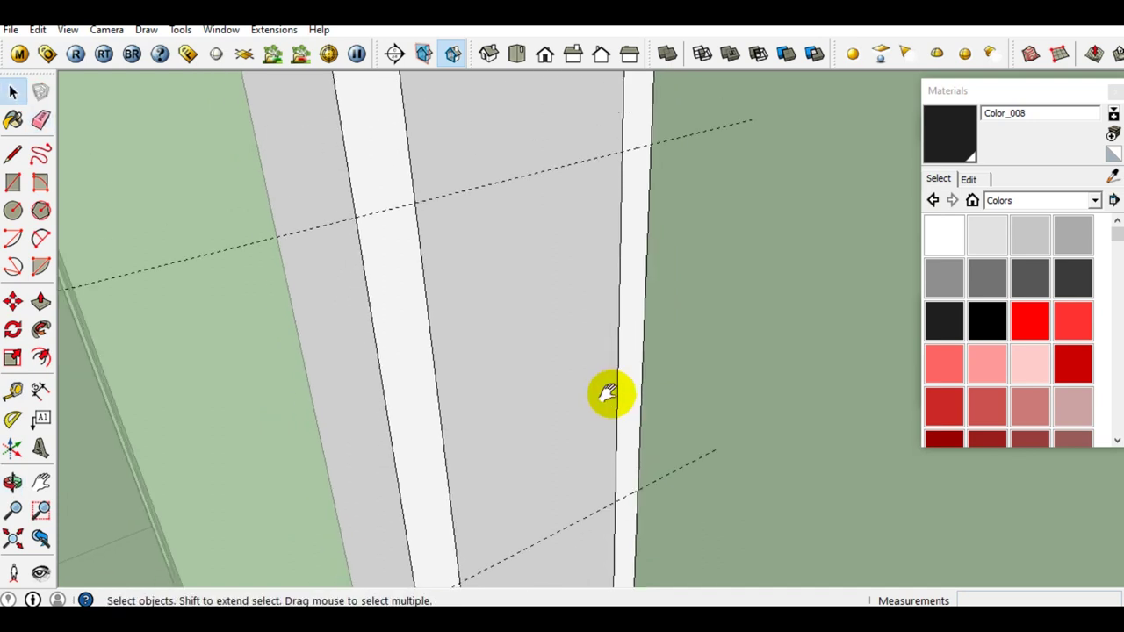
pyautogui.press('r')
pyautogui.press('space')
pyautogui.press('r')
pyautogui.scroll(1, 624, 484)
pyautogui.click(624, 485)
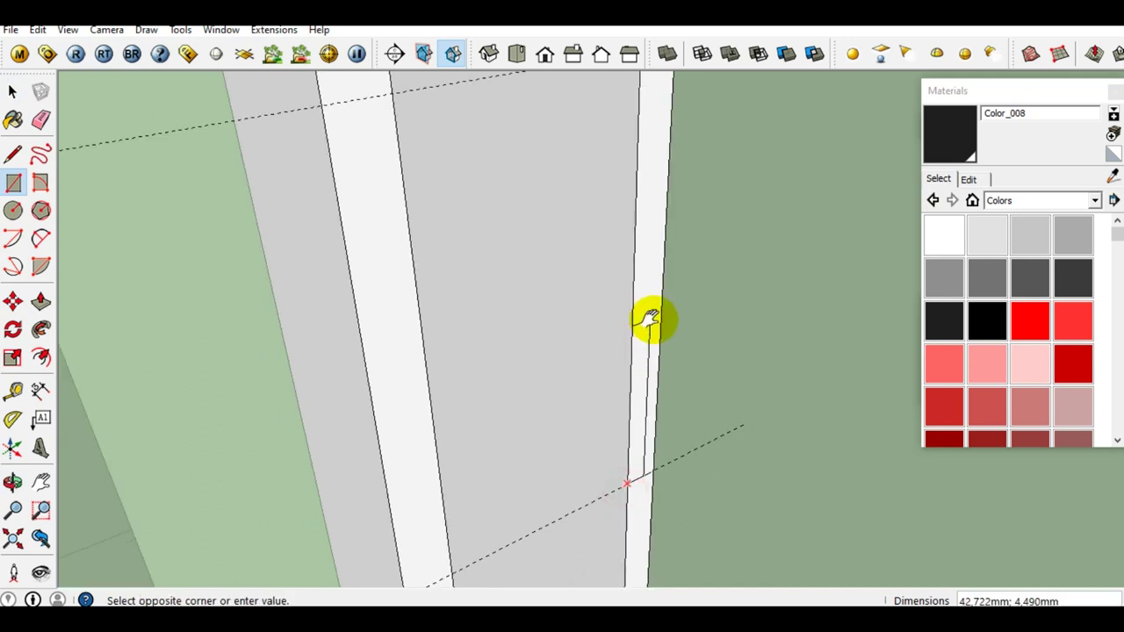
pyautogui.press('space')
pyautogui.click(632, 307)
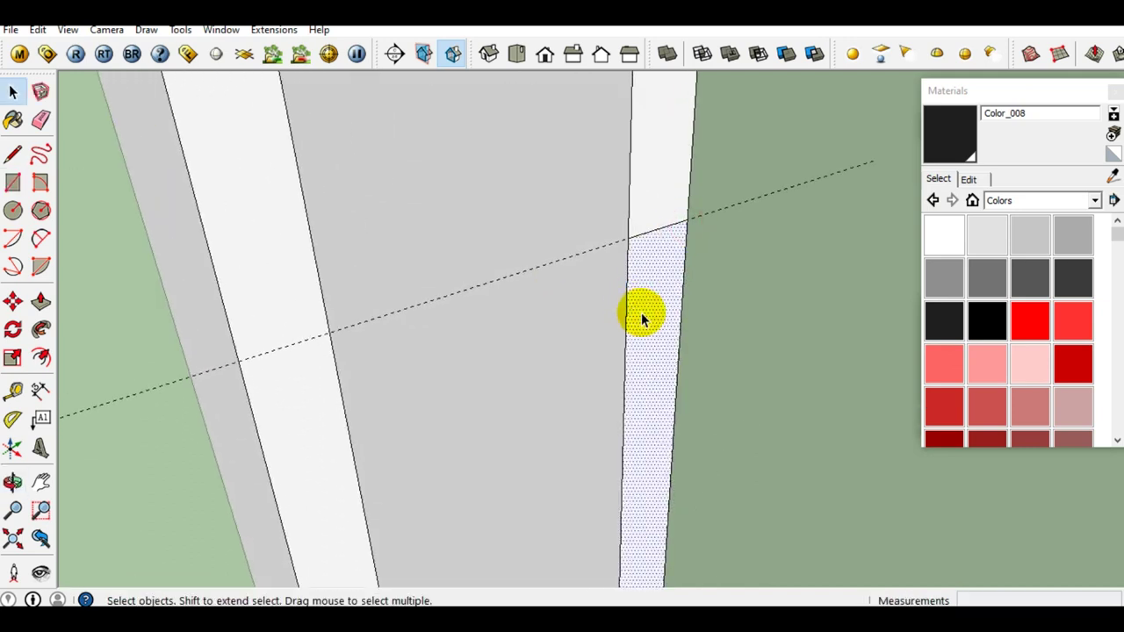
# Push/pull the rectangle 185,651mm across the gap to form a horizontal rail
pyautogui.press('p')
pyautogui.click(647, 313)
pyautogui.moveTo(647, 312)
pyautogui.mouseDown(button='middle')
pyautogui.moveTo(618, 220)
pyautogui.moveTo(735, 321)
pyautogui.mouseUp(button='middle')
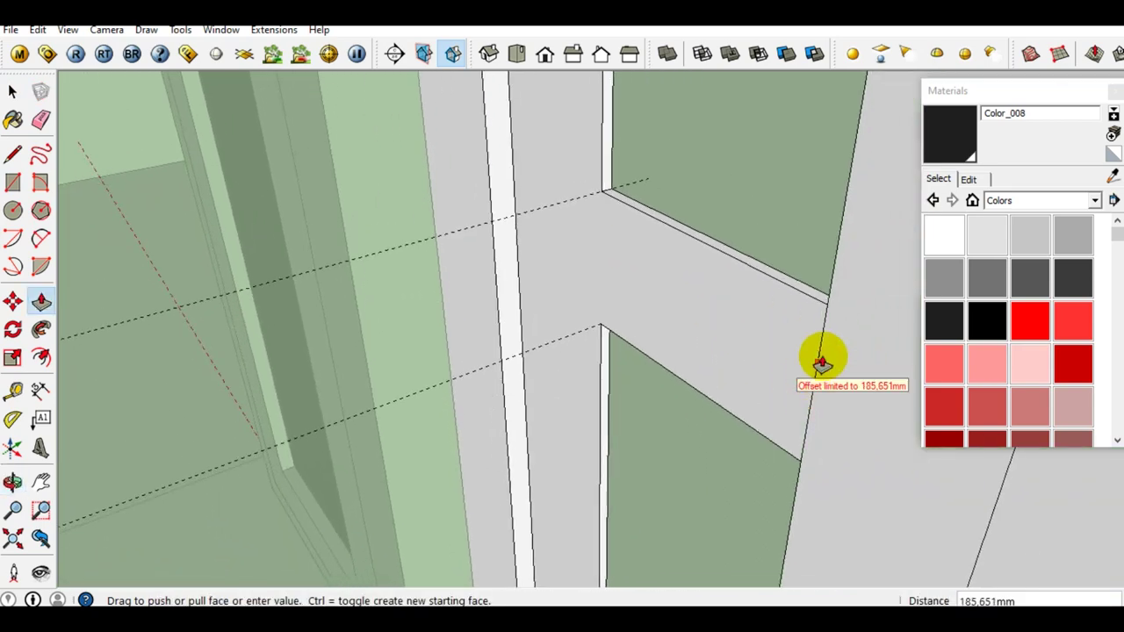
pyautogui.press('space')
# Erase the upper guide and draw a line at the rail's lower corner to close a new panel face
pyautogui.moveTo(754, 347)
pyautogui.mouseDown(button='middle')
pyautogui.moveTo(585, 296)
pyautogui.moveTo(595, 283)
pyautogui.mouseUp(button='middle')
pyautogui.click(619, 204)
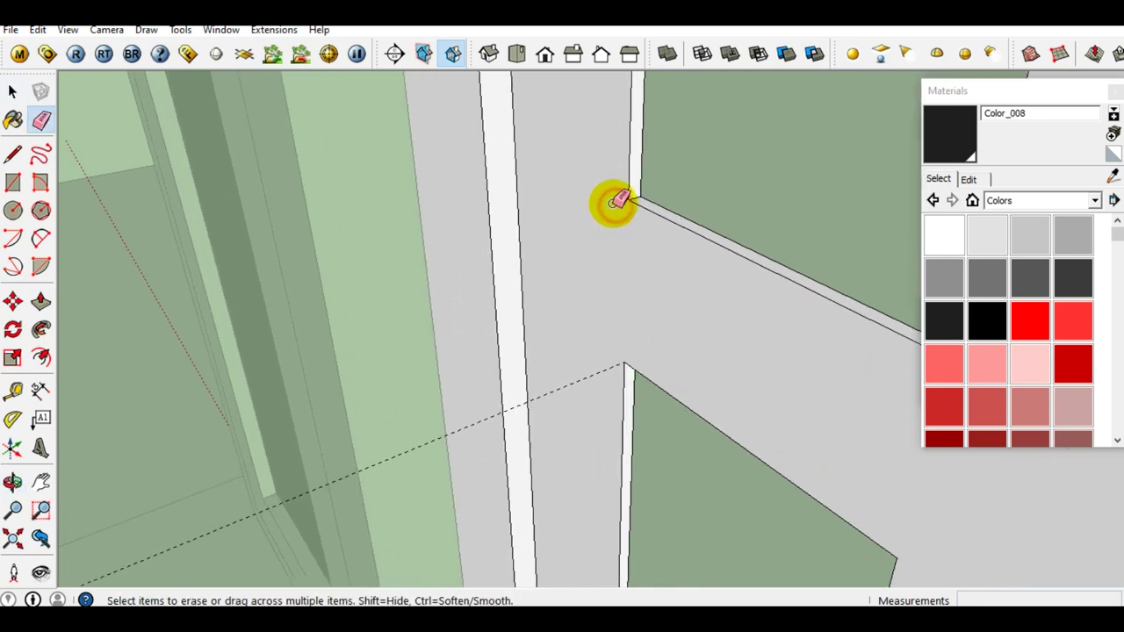
pyautogui.press('space')
pyautogui.moveTo(593, 376)
pyautogui.mouseDown(button='middle')
pyautogui.moveTo(640, 359)
pyautogui.moveTo(627, 233)
pyautogui.moveTo(682, 259)
pyautogui.mouseUp(button='middle')
pyautogui.press('l')
pyautogui.scroll(2, 687, 259)
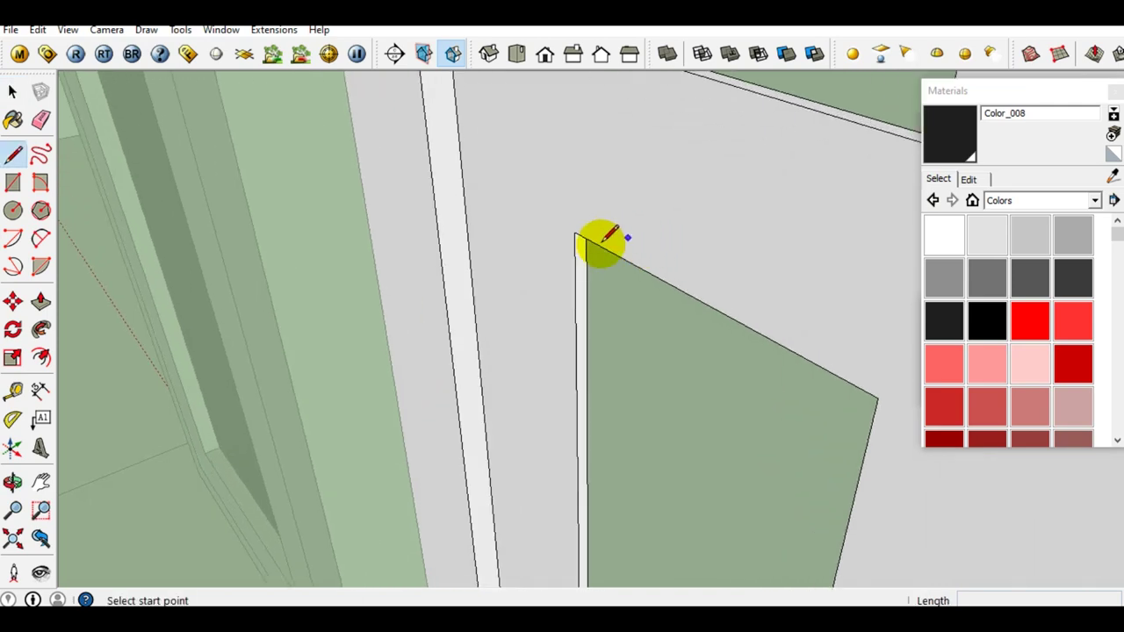
pyautogui.click(574, 233)
pyautogui.click(877, 397)
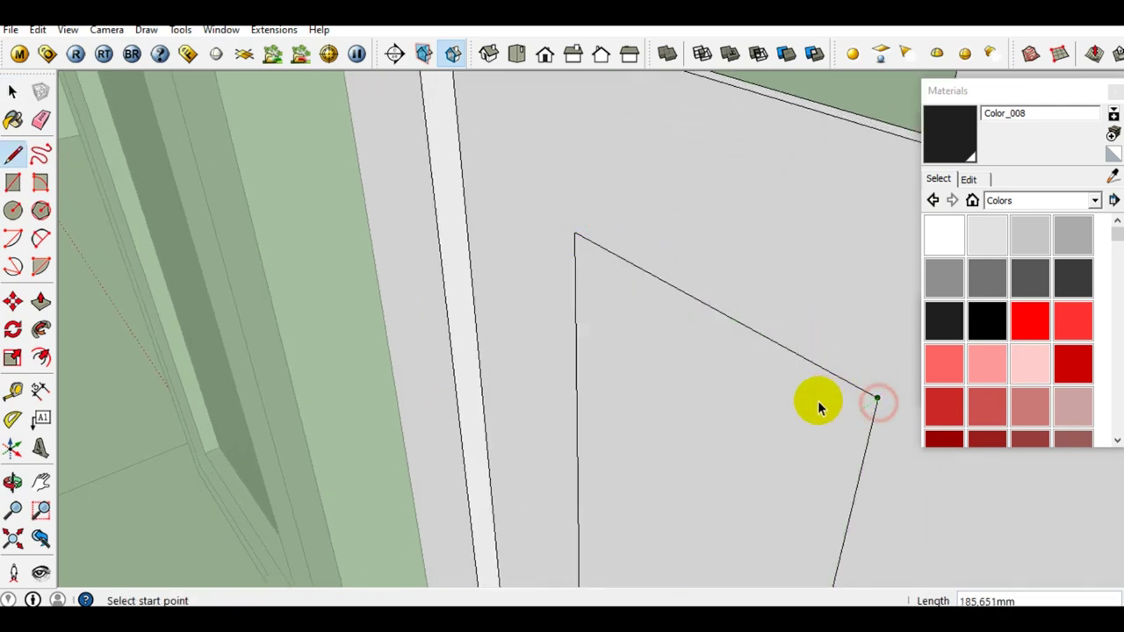
pyautogui.press('space')
# Offset the lower panel face inward to create a thin border
pyautogui.moveTo(817, 401); pyautogui.dragTo(795, 293, button='middle')
pyautogui.click(761, 320)
pyautogui.press('f')
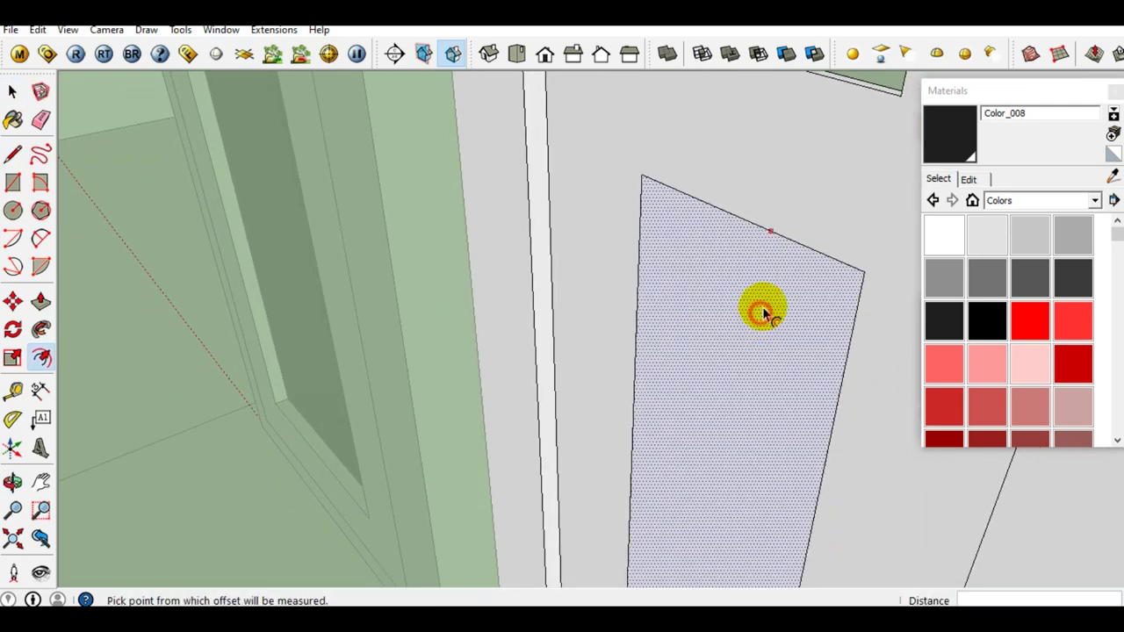
pyautogui.click(770, 230)
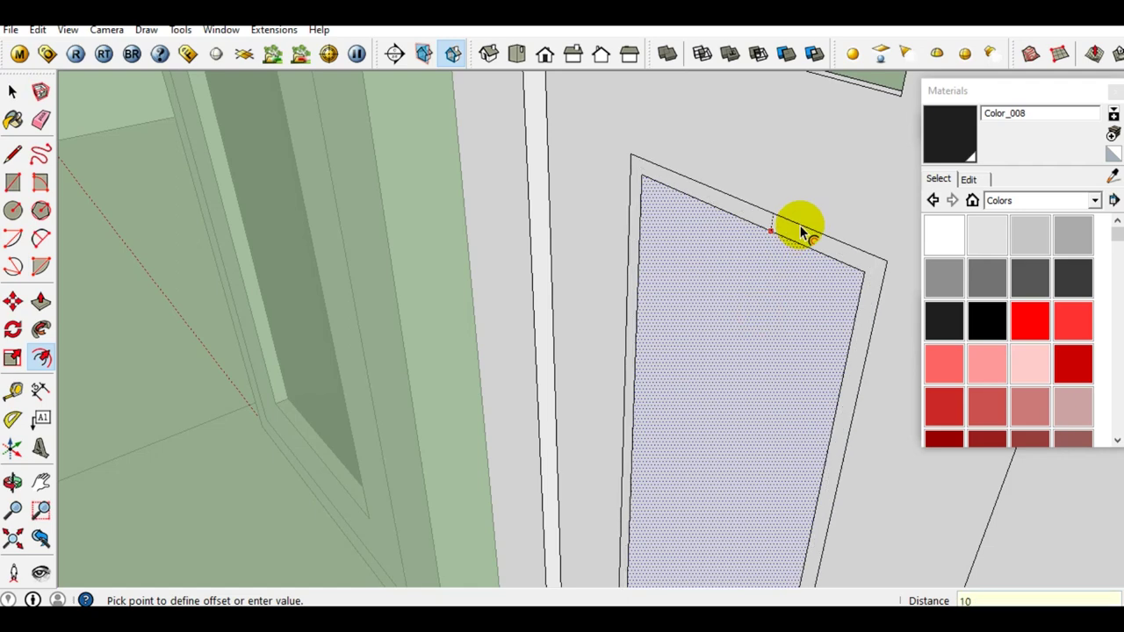
pyautogui.click(799, 225)
pyautogui.press('space')
# Close the upper opening with a line and offset its face inward 1mm
pyautogui.moveTo(799, 223)
pyautogui.mouseDown(button='middle')
pyautogui.moveTo(730, 384)
pyautogui.moveTo(720, 311)
pyautogui.mouseUp(button='middle')
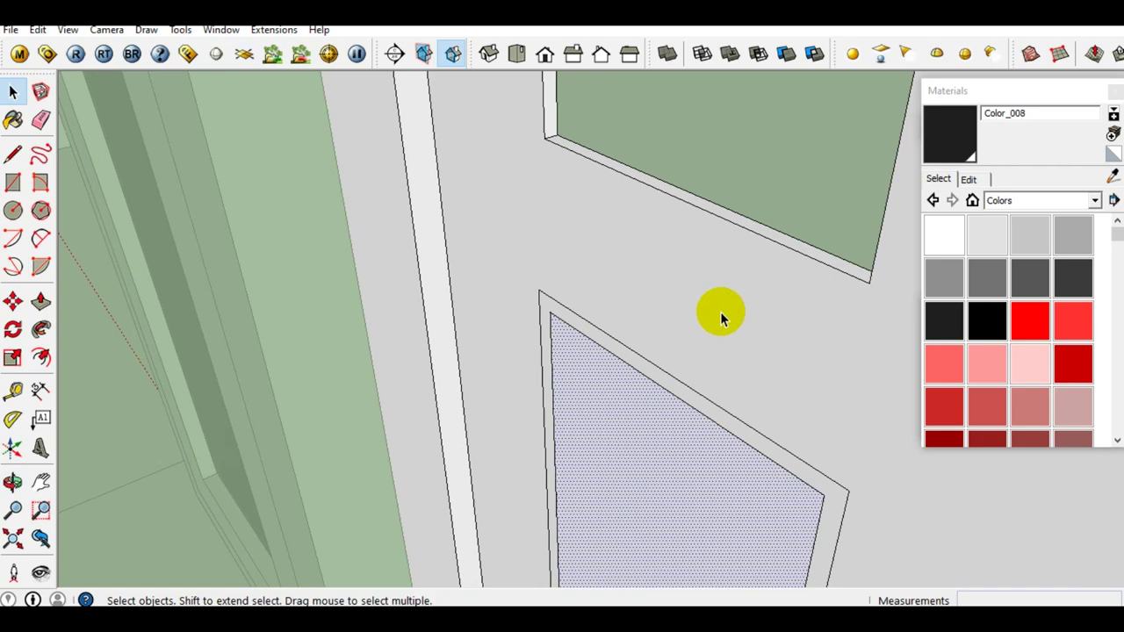
pyautogui.press('l')
pyautogui.click(545, 138)
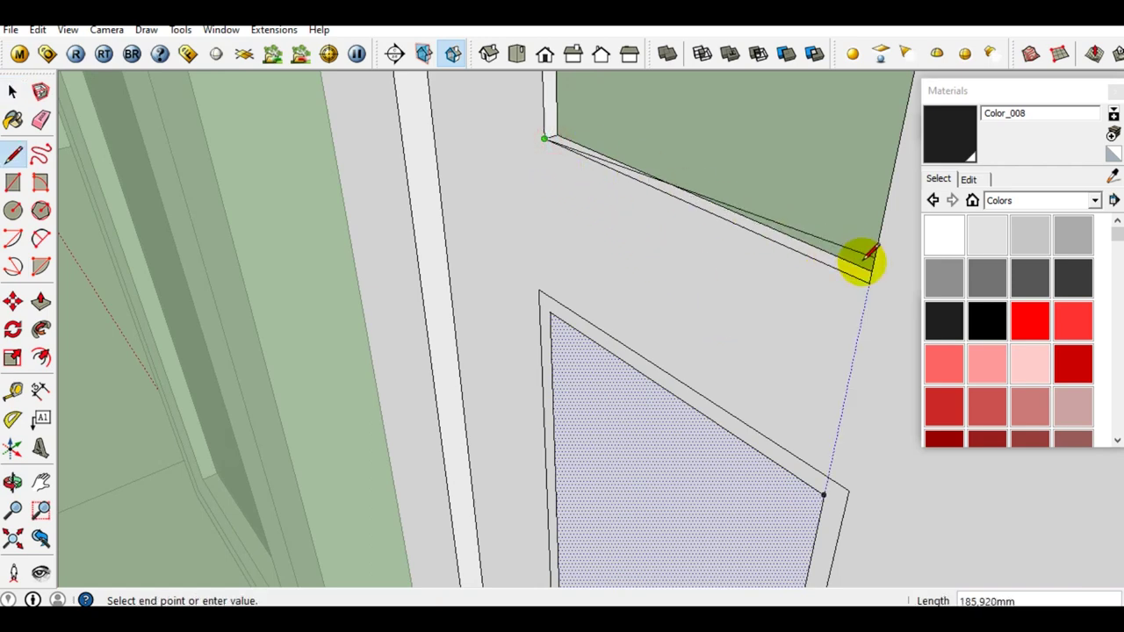
pyautogui.click(869, 279)
pyautogui.press('space')
pyautogui.click(760, 229)
pyautogui.moveTo(763, 219); pyautogui.dragTo(777, 244, button='middle')
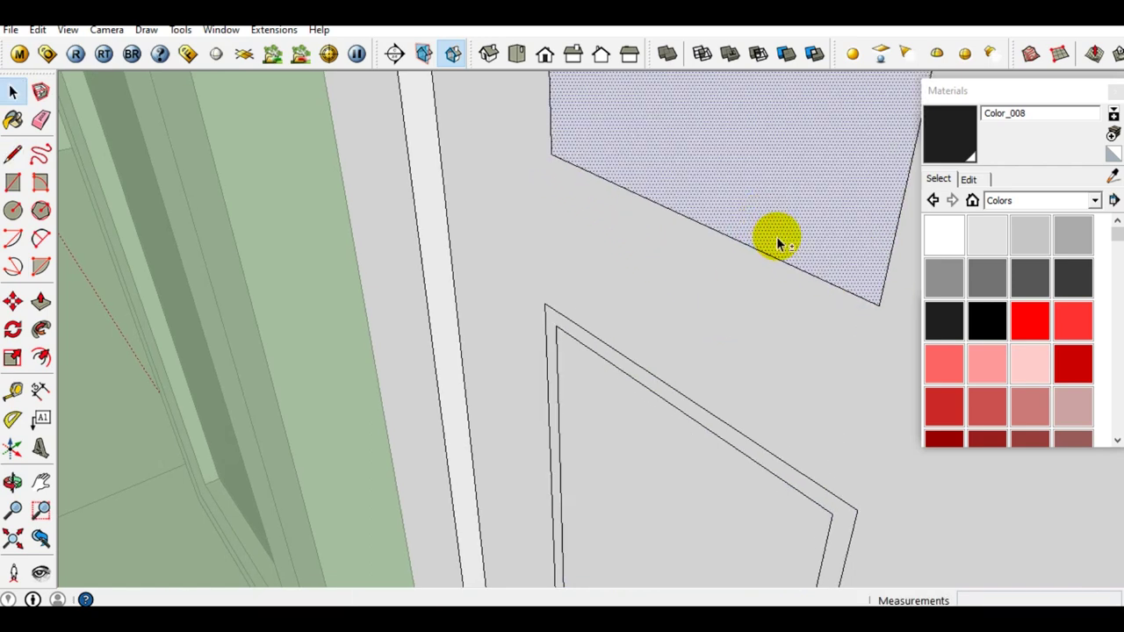
pyautogui.click(777, 241)
pyautogui.write('10')
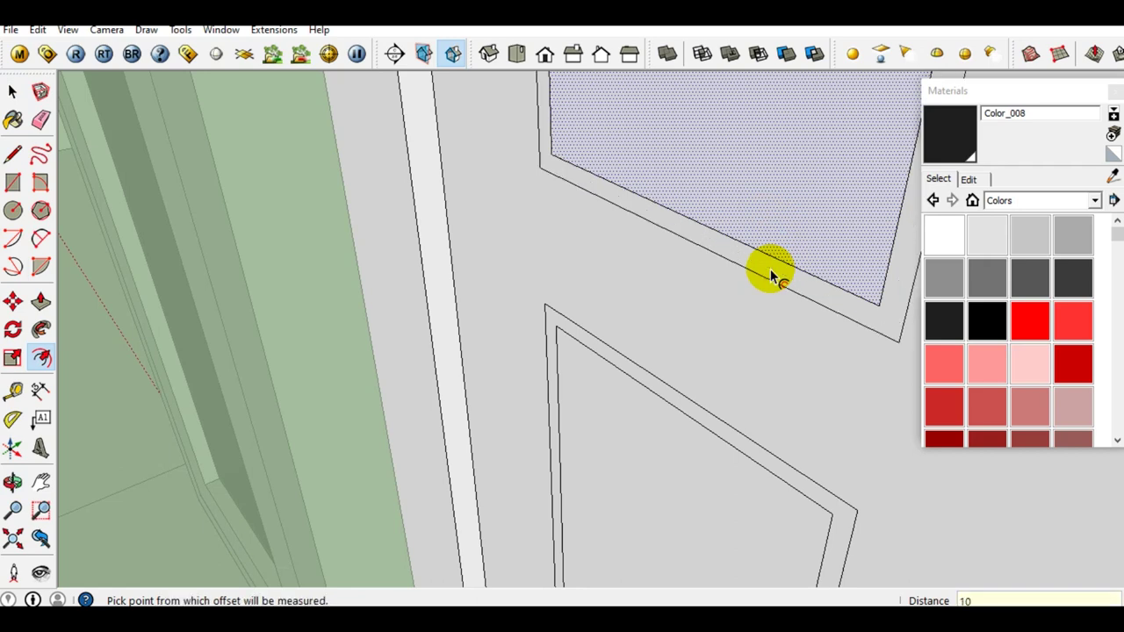
pyautogui.press('space')
pyautogui.moveTo(770, 268); pyautogui.dragTo(794, 224, button='middle')
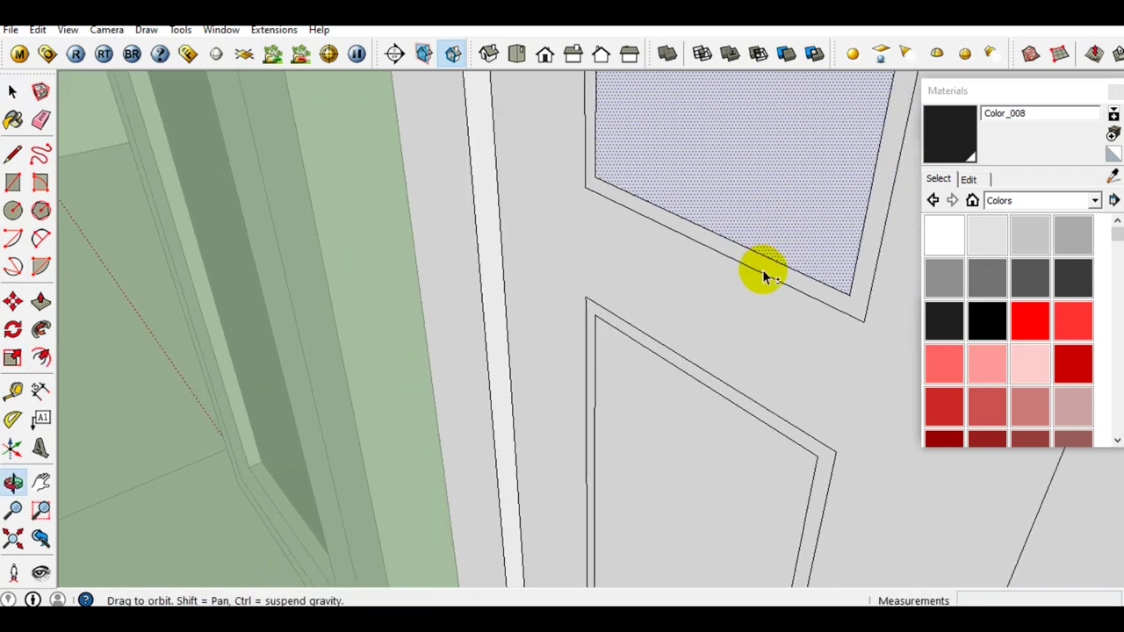
# Delete the inner panel faces so the wall shows through
pyautogui.press('Delete')
pyautogui.click(707, 430)
pyautogui.press('Delete')
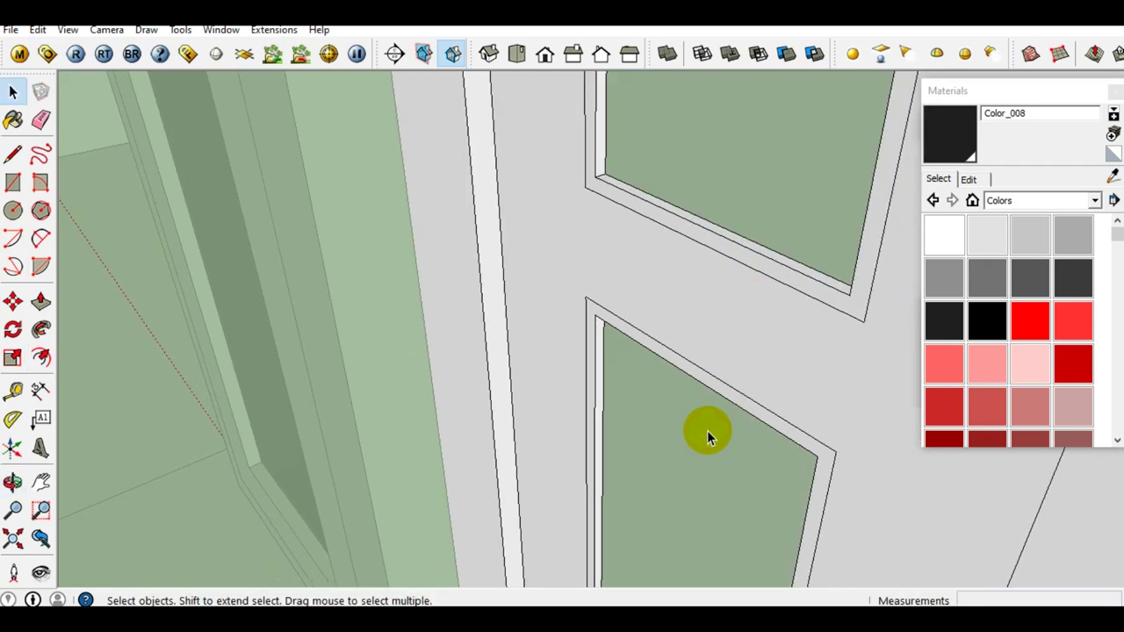
pyautogui.scroll(3, 641, 331)
pyautogui.scroll(2, 621, 325)
# Push/pull the lower and upper border faces out 5mm into raised frames
pyautogui.click(621, 324)
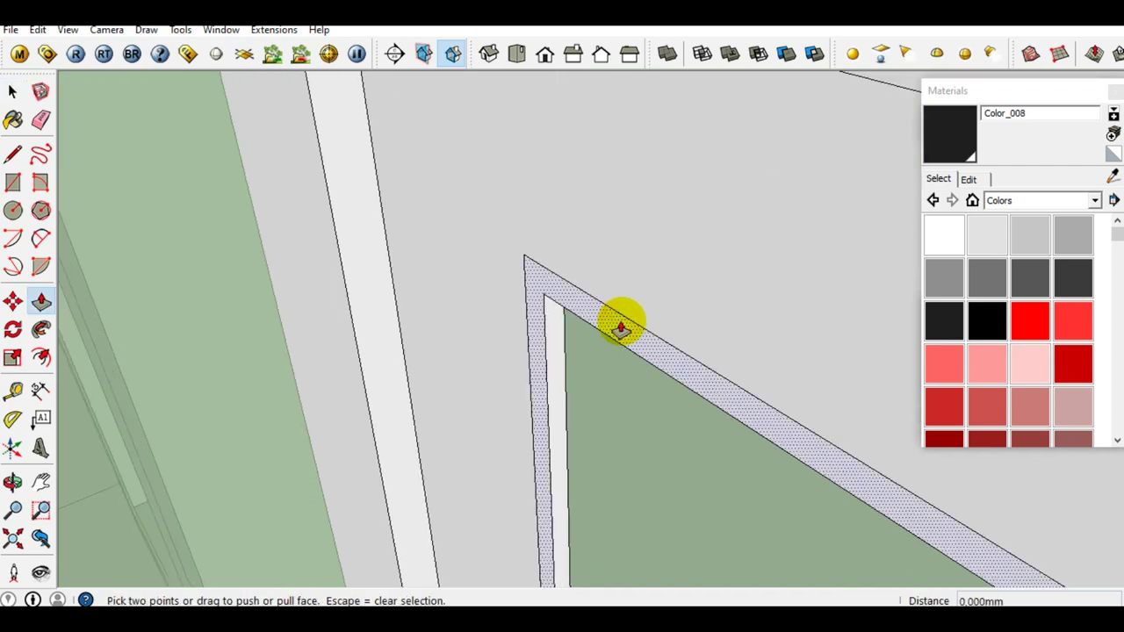
pyautogui.click(620, 326)
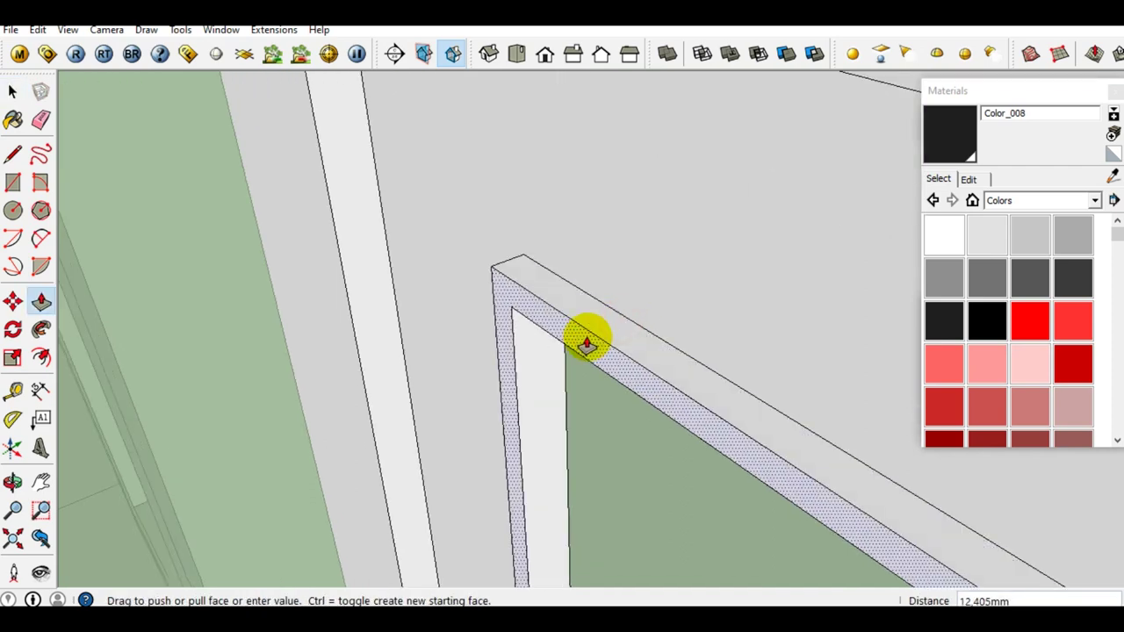
pyautogui.press('Return')
pyautogui.press('space')
pyautogui.scroll(-3, 585, 339)
pyautogui.scroll(-3, 659, 368)
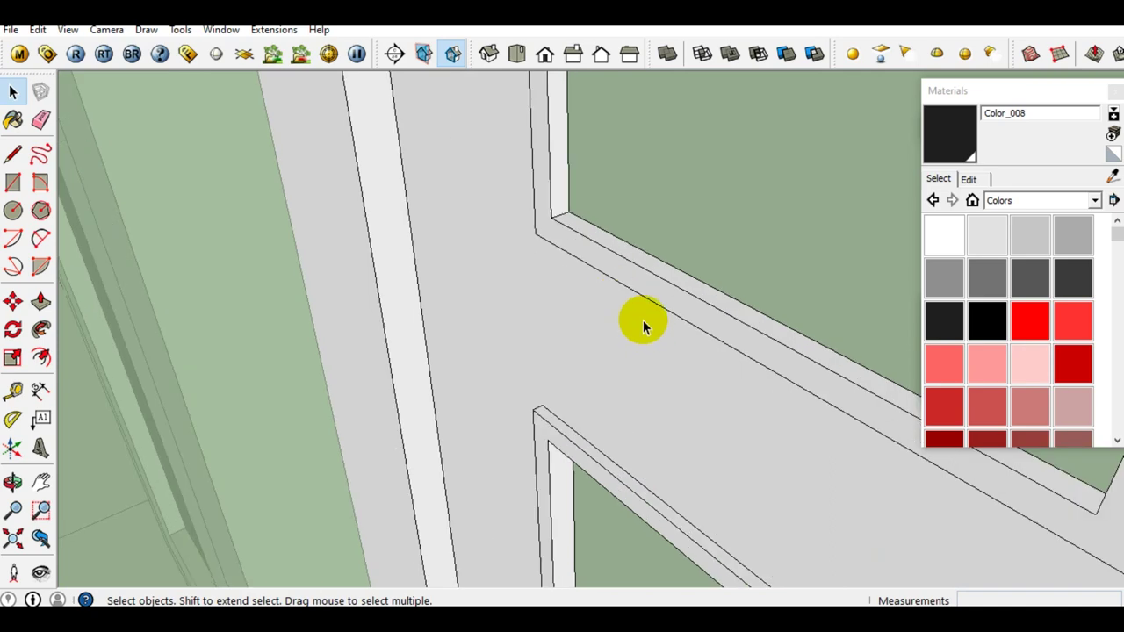
pyautogui.scroll(-2, 644, 326)
pyautogui.click(647, 284)
pyautogui.press('Escape')
pyautogui.press('space')
pyautogui.moveTo(644, 281)
pyautogui.mouseDown(button='middle')
pyautogui.moveTo(647, 377)
pyautogui.moveTo(657, 254)
pyautogui.moveTo(674, 216)
pyautogui.moveTo(682, 339)
pyautogui.moveTo(646, 582)
pyautogui.moveTo(678, 180)
pyautogui.moveTo(672, 381)
pyautogui.moveTo(652, 346)
pyautogui.moveTo(625, 286)
pyautogui.moveTo(803, 420)
pyautogui.mouseUp(button='middle')
# Start a line along the new rail's edge from the stile's inner corner
pyautogui.press('l')
pyautogui.click(620, 282)
pyautogui.scroll(1, 868, 447)
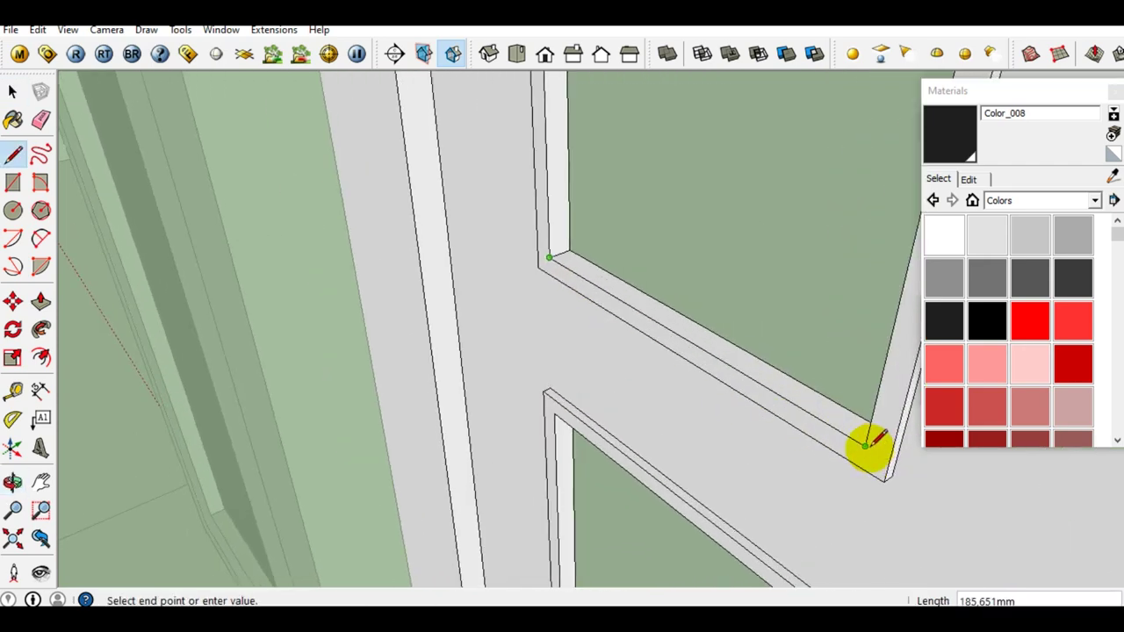
# Close the upper panel opening into a face and group it
pyautogui.click(865, 447)
pyautogui.press('space')
pyautogui.click(770, 298)
pyautogui.rightClick(770, 298)
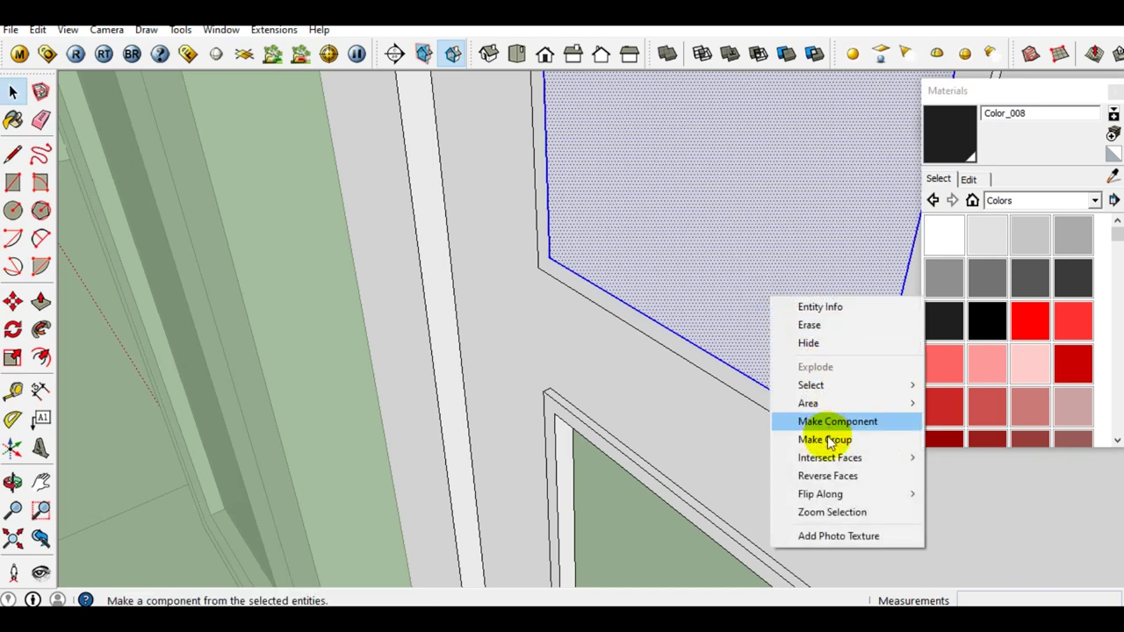
pyautogui.click(827, 440)
# Paint the grouped face with Translucent_Glass_Gray from the Translucent materials
pyautogui.click(1094, 201)
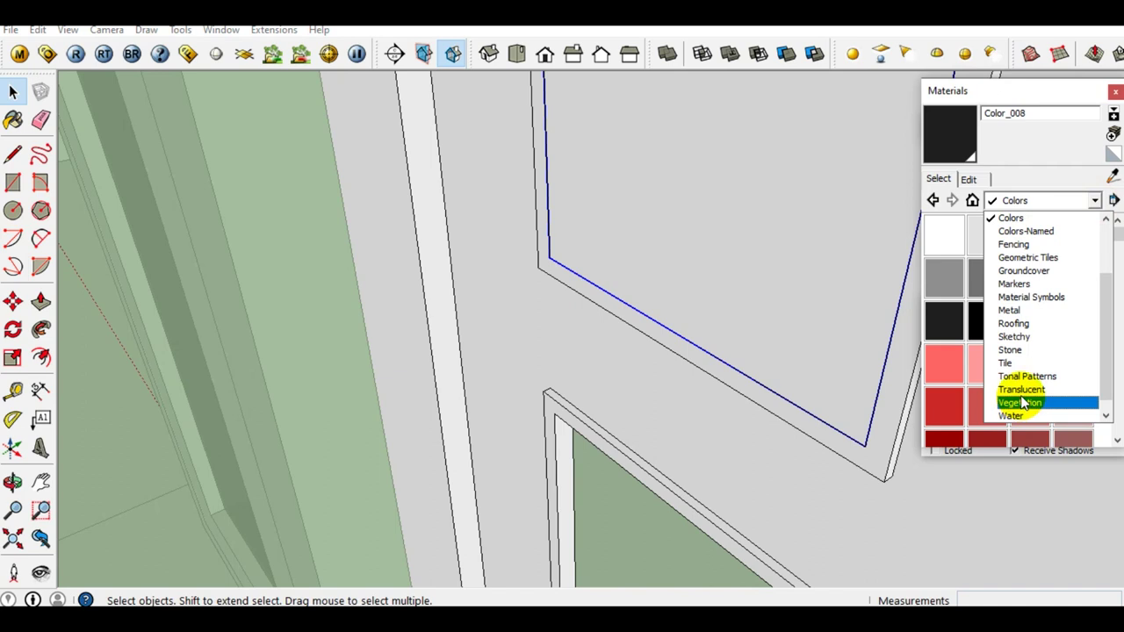
pyautogui.click(1020, 389)
pyautogui.click(944, 279)
pyautogui.click(737, 307)
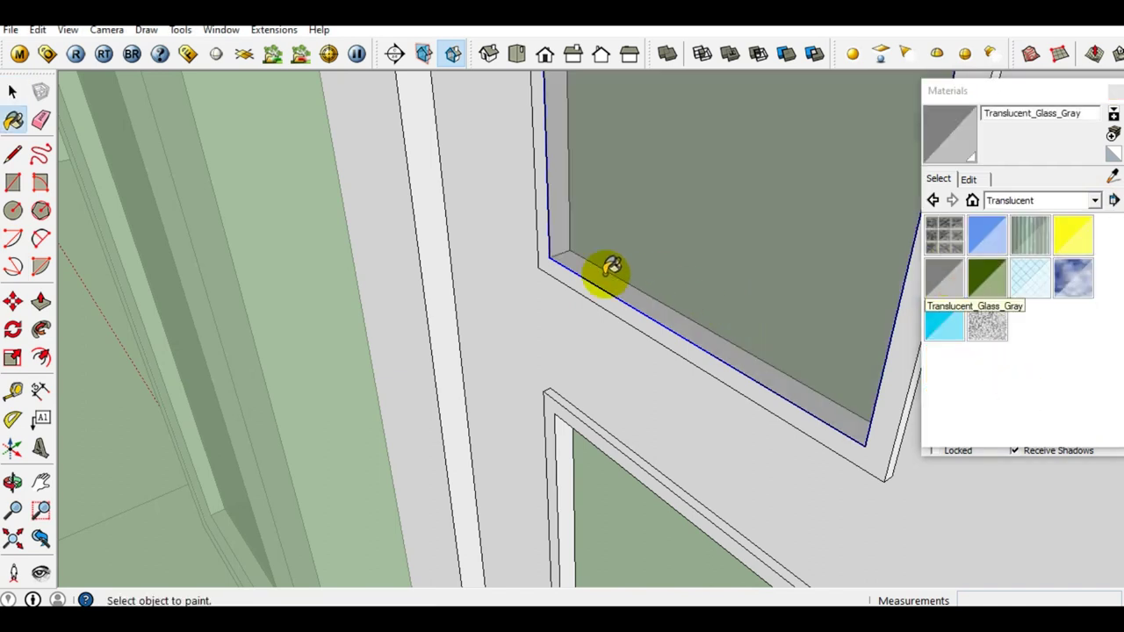
pyautogui.moveTo(612, 267); pyautogui.dragTo(594, 326, button='middle')
# Move the glass group so its corner sits in the frame corner
pyautogui.press('space')
pyautogui.scroll(2, 597, 322)
pyautogui.press('m')
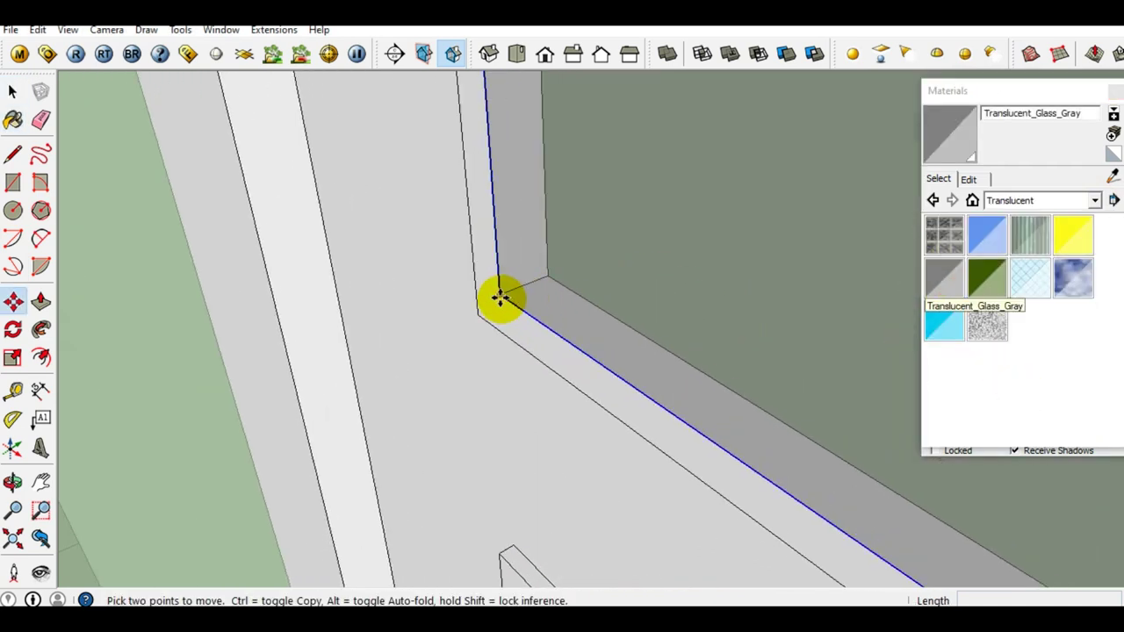
pyautogui.click(499, 298)
pyautogui.click(526, 277)
pyautogui.press('space')
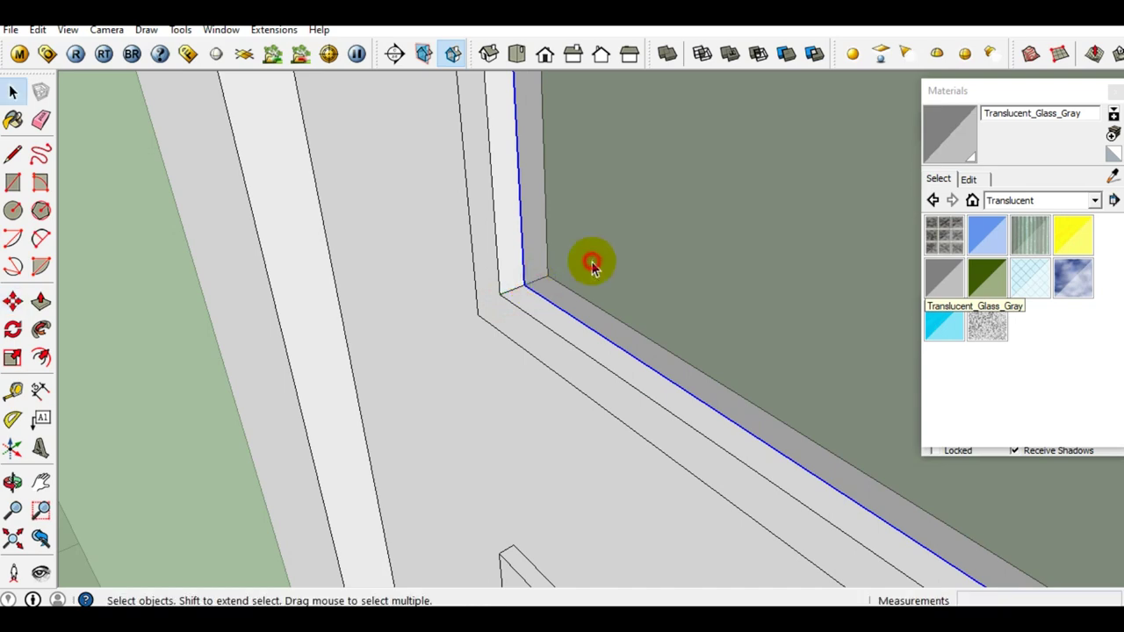
# Push/pull the glass face inside the group to 1mm thick
pyautogui.doubleClick(591, 266)
pyautogui.click(585, 279)
pyautogui.click(583, 279)
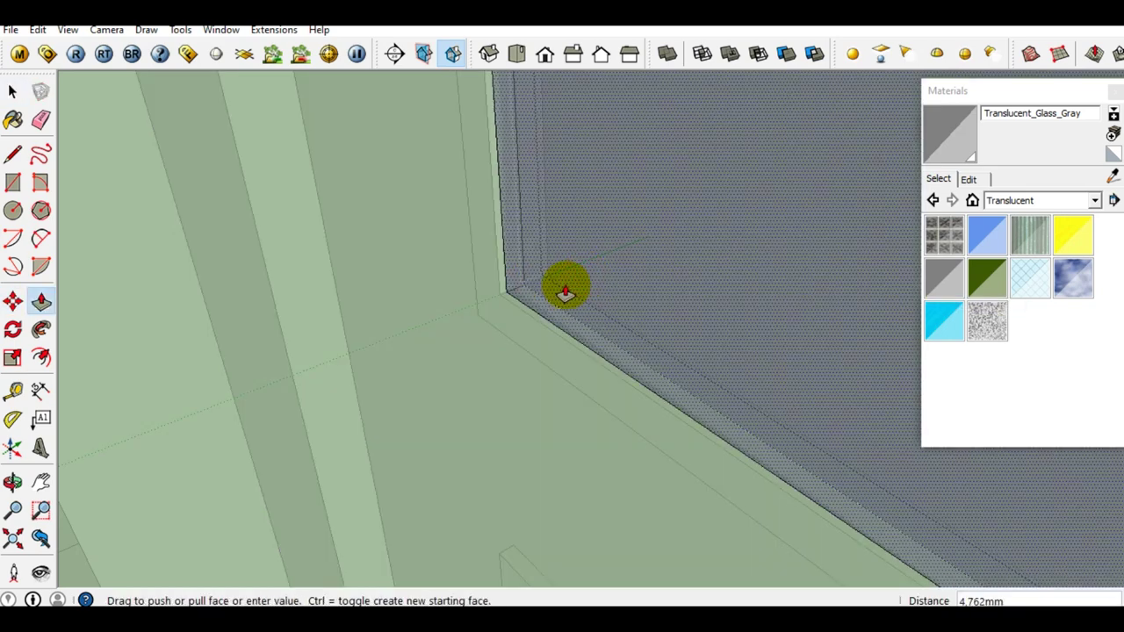
pyautogui.write('1')
pyautogui.press('Return')
pyautogui.press('space')
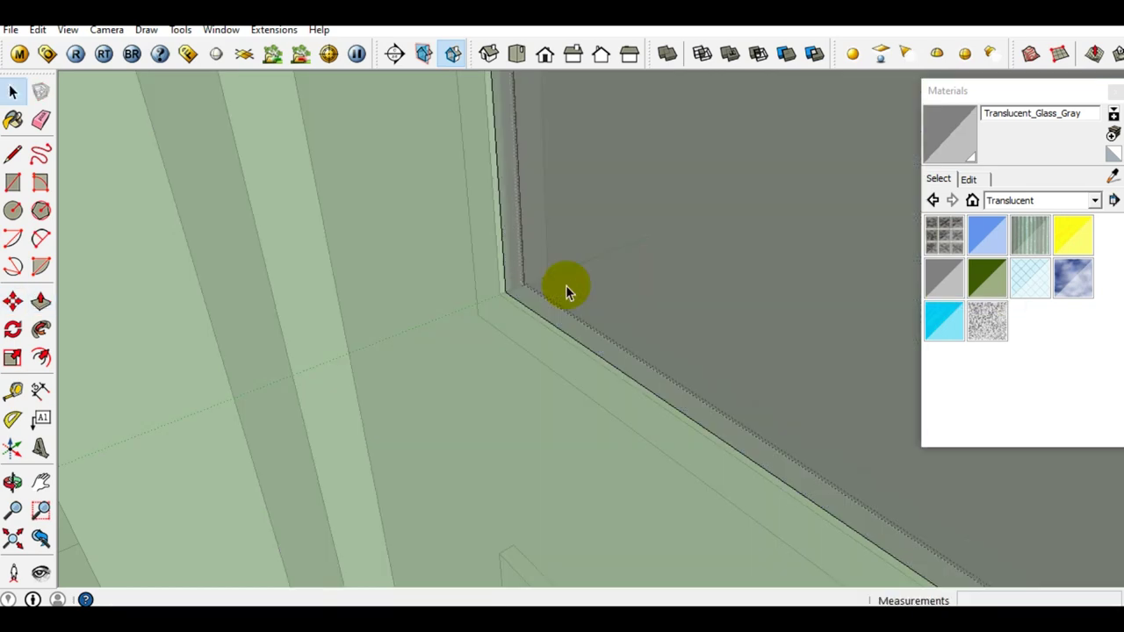
pyautogui.press('Escape')
pyautogui.click(567, 298)
pyautogui.moveTo(562, 312)
pyautogui.mouseDown(button='middle')
pyautogui.moveTo(744, 148)
pyautogui.moveTo(799, 396)
pyautogui.moveTo(778, 314)
pyautogui.moveTo(743, 442)
pyautogui.moveTo(722, 409)
pyautogui.moveTo(760, 492)
pyautogui.moveTo(764, 376)
pyautogui.moveTo(610, 406)
pyautogui.mouseUp(button='middle')
pyautogui.scroll(2, 611, 405)
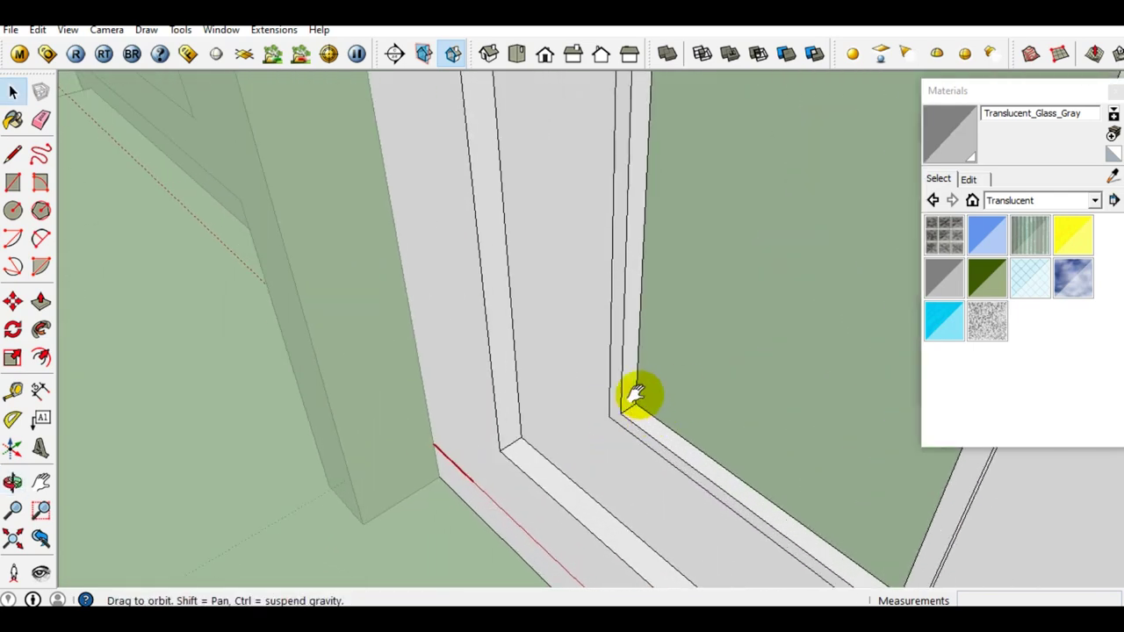
# Copy the bottom sill rail 45mm straight up
pyautogui.scroll(3, 641, 401)
pyautogui.scroll(1, 625, 400)
pyautogui.scroll(2, 629, 426)
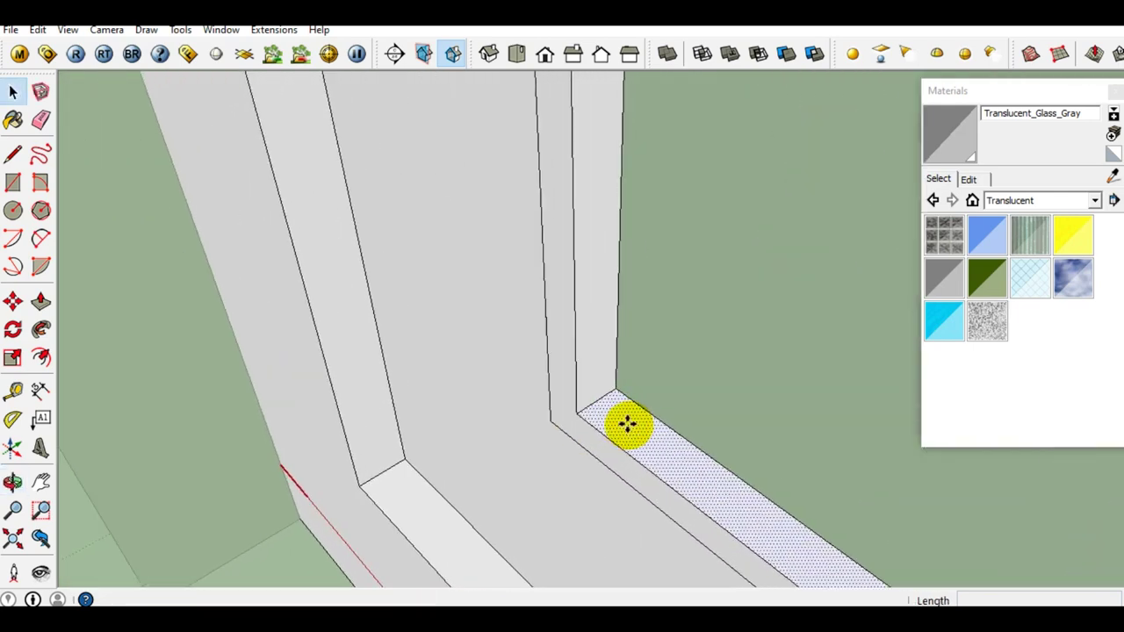
pyautogui.scroll(2, 628, 426)
pyautogui.press('m')
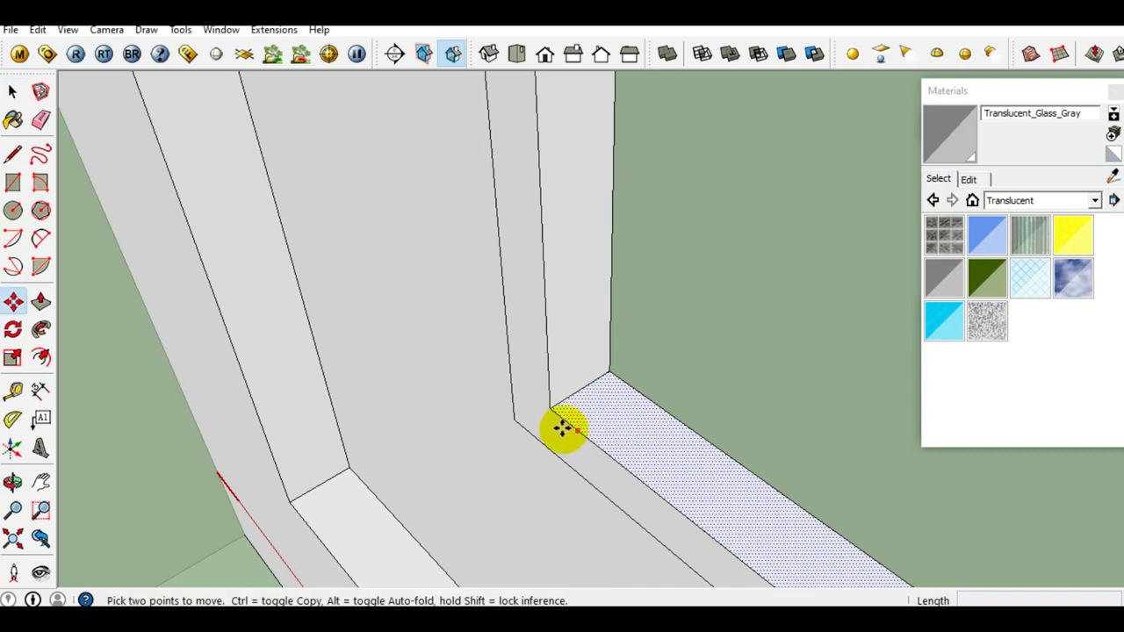
pyautogui.press('ctrl')
pyautogui.click(557, 411)
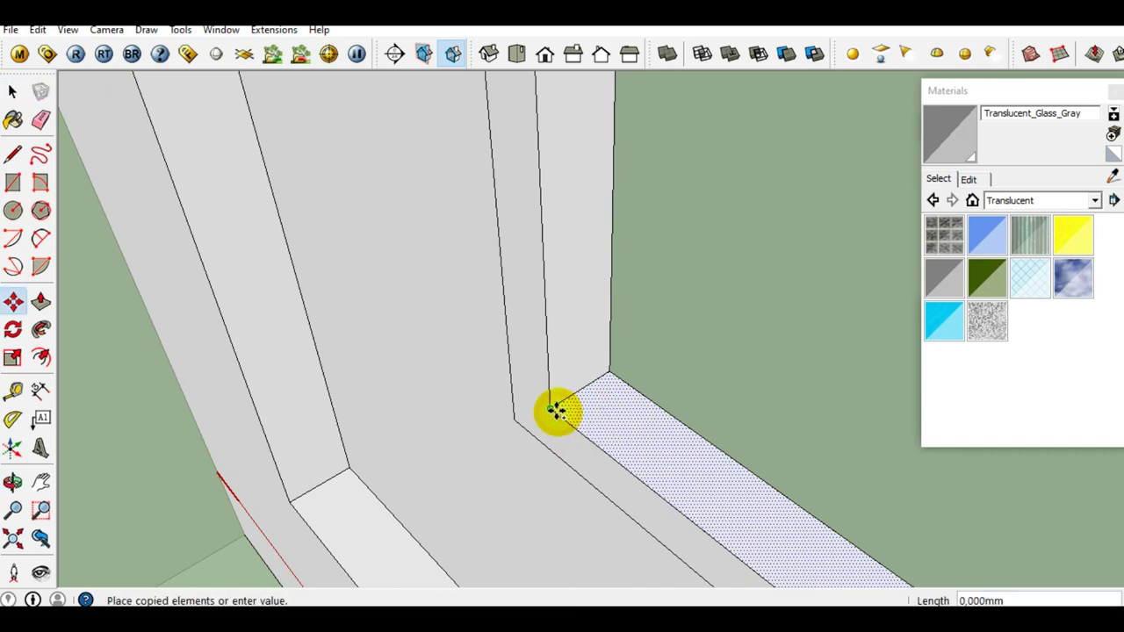
pyautogui.scroll(-1, 587, 273)
pyautogui.write('45')
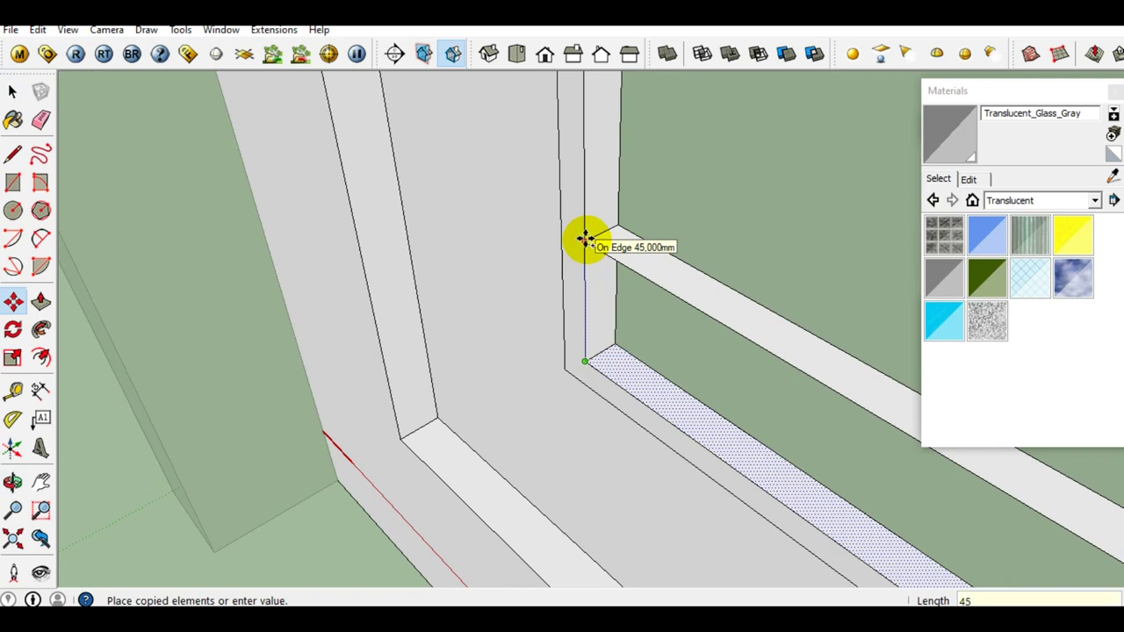
pyautogui.press('Return')
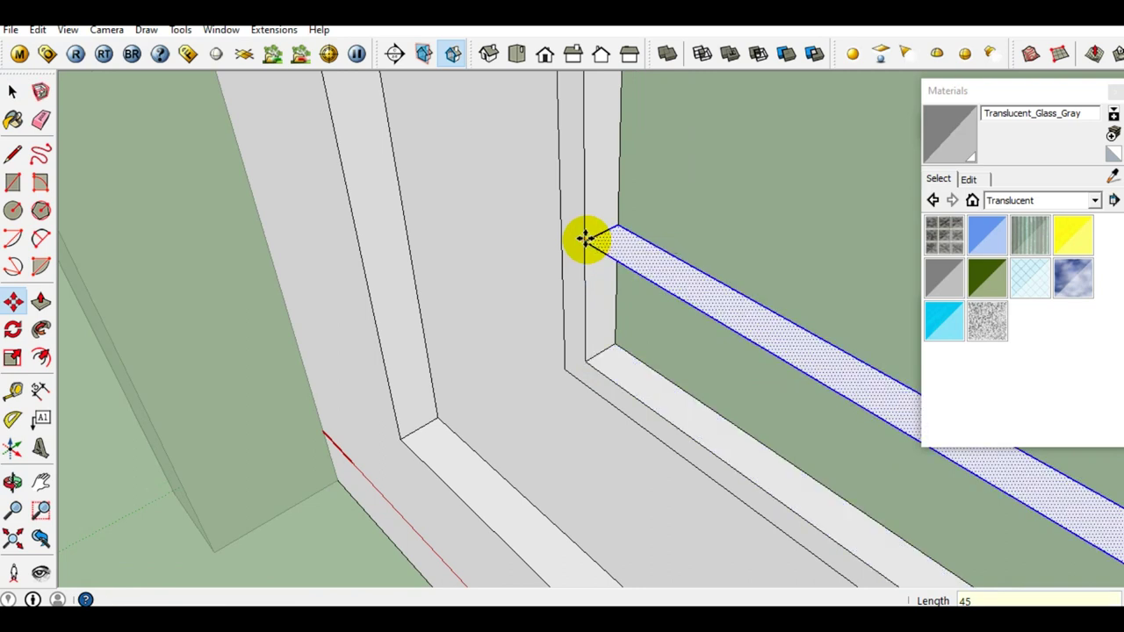
pyautogui.press('space')
# Group the copied rail and turn it into a component
pyautogui.keyDown('shift'); pyautogui.moveTo(585, 238); pyautogui.dragTo(619, 399, button='middle'); pyautogui.keyUp('shift')
pyautogui.rightClick(623, 401)
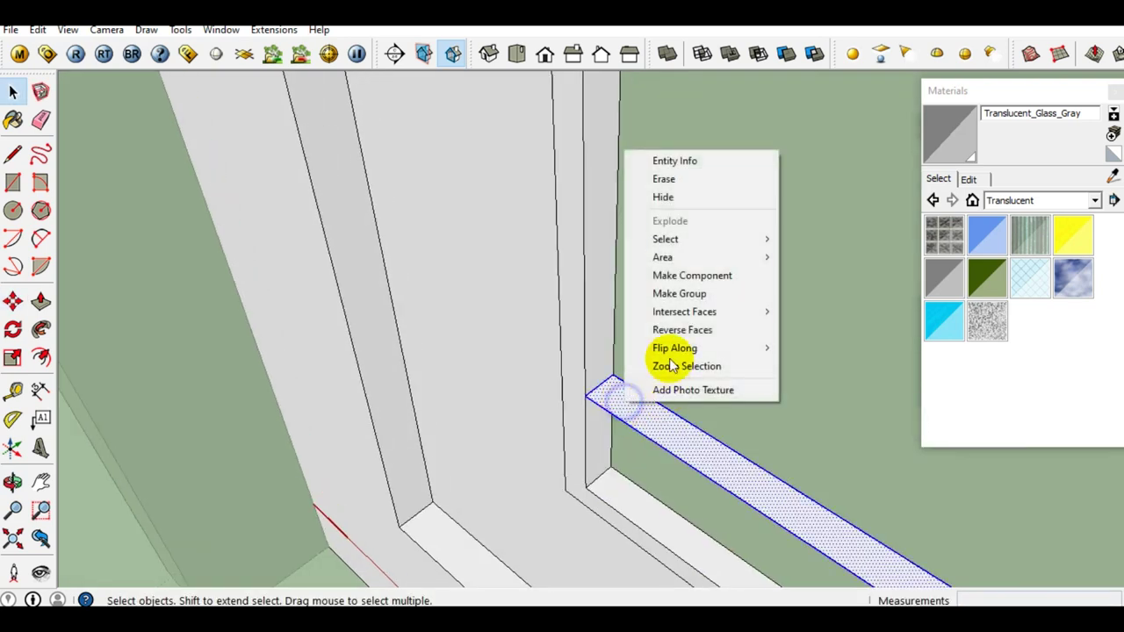
pyautogui.click(681, 295)
pyautogui.rightClick(625, 408)
pyautogui.click(686, 277)
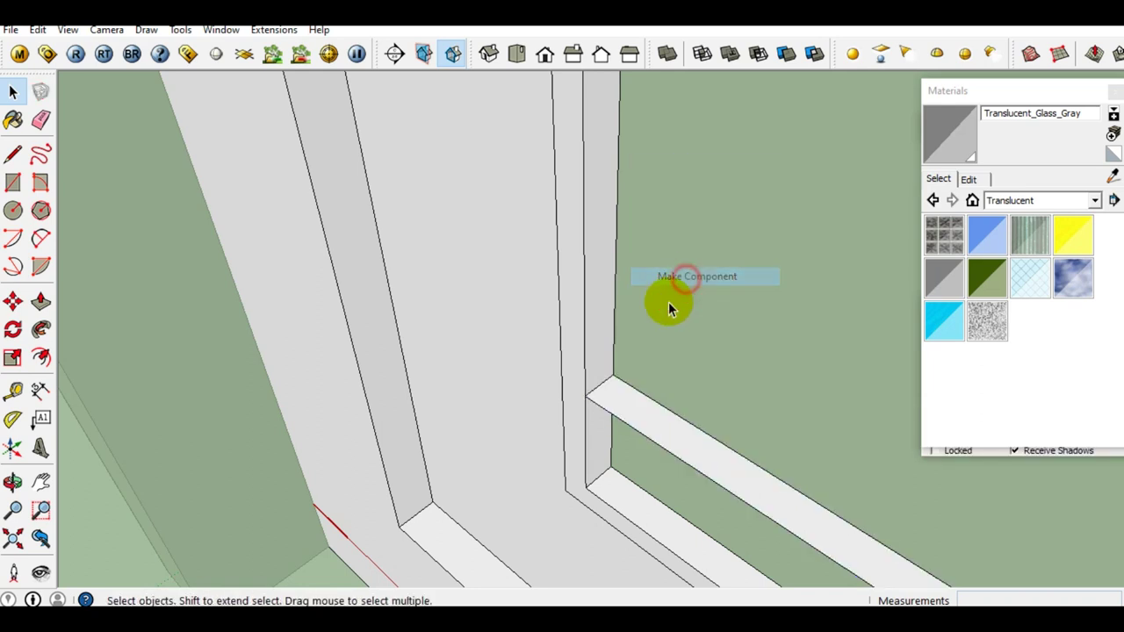
# Start moving another copy of the rail toward the frame top
pyautogui.scroll(1, 608, 400)
pyautogui.press('m')
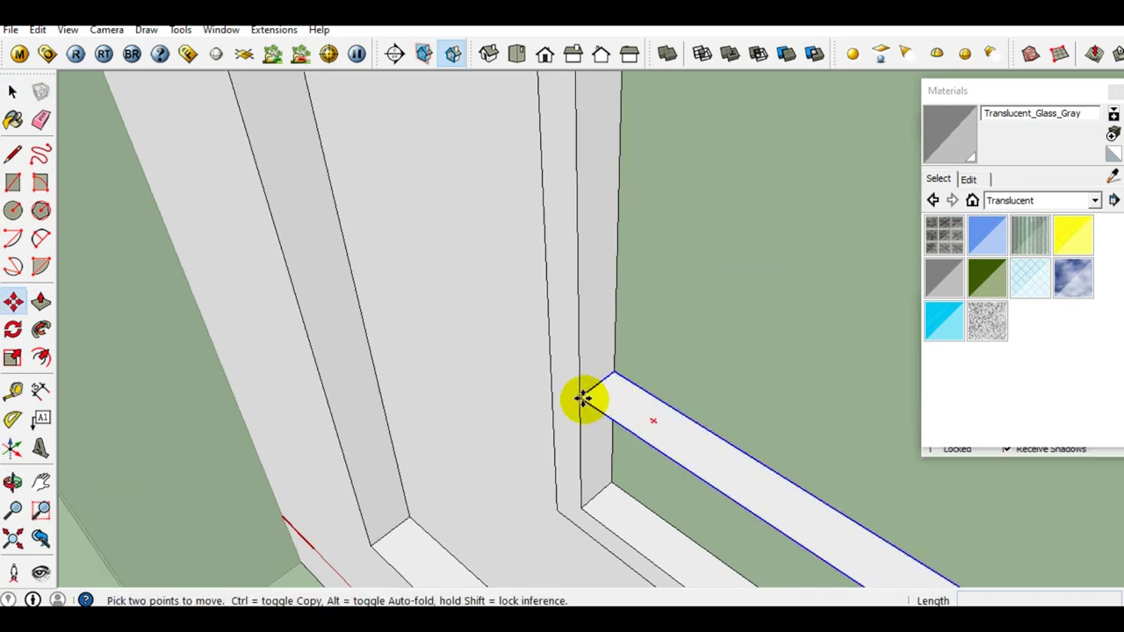
pyautogui.moveTo(582, 399)
pyautogui.mouseDown(button='middle')
pyautogui.moveTo(597, 313)
pyautogui.moveTo(609, 431)
pyautogui.moveTo(612, 273)
pyautogui.moveTo(619, 482)
pyautogui.moveTo(649, 293)
pyautogui.moveTo(650, 510)
pyautogui.moveTo(652, 269)
pyautogui.moveTo(632, 419)
pyautogui.moveTo(640, 258)
pyautogui.moveTo(665, 214)
pyautogui.mouseUp(button='middle')
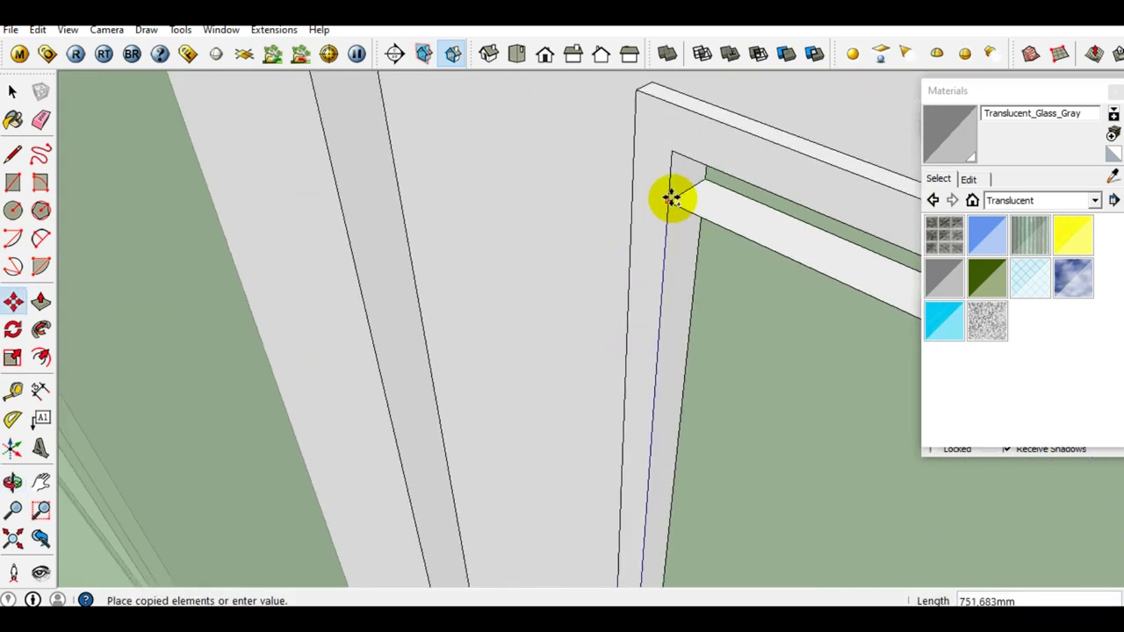
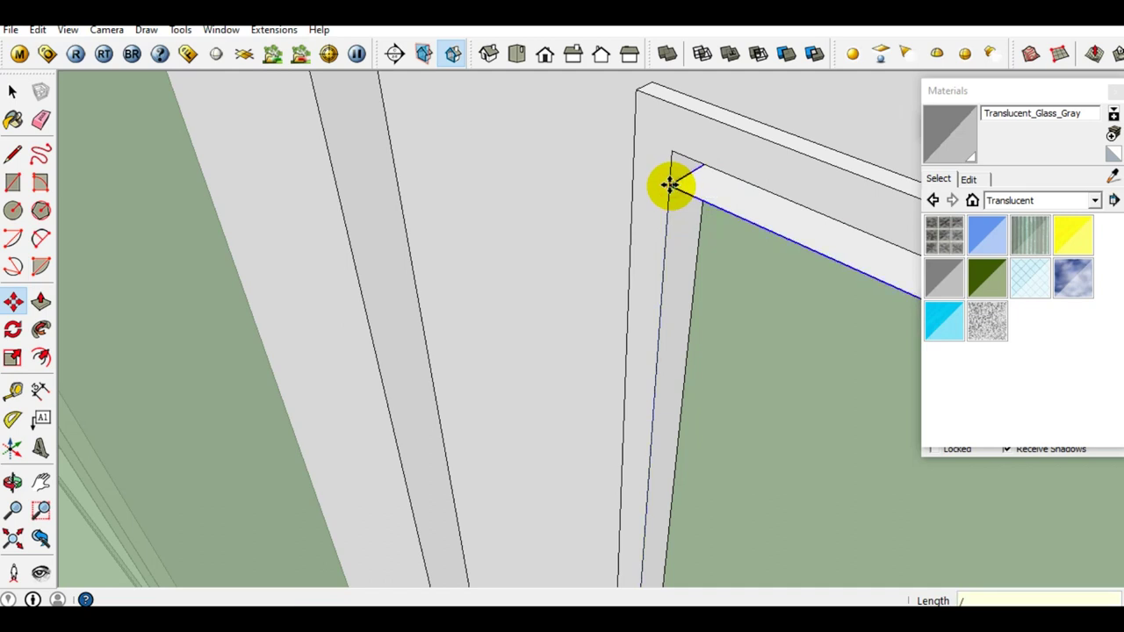
# Repeat the slat copies down the louvred panel frame
pyautogui.press('Return')
pyautogui.press('space')
pyautogui.moveTo(673, 183)
pyautogui.mouseDown(button='middle')
pyautogui.moveTo(707, 422)
pyautogui.moveTo(711, 254)
pyautogui.moveTo(740, 241)
pyautogui.moveTo(692, 468)
pyautogui.moveTo(687, 336)
pyautogui.moveTo(660, 410)
pyautogui.moveTo(642, 364)
pyautogui.moveTo(659, 385)
pyautogui.mouseUp(button='middle')
# Open the bottom slat's group and extrude its face into a solid slat
pyautogui.click(667, 378)
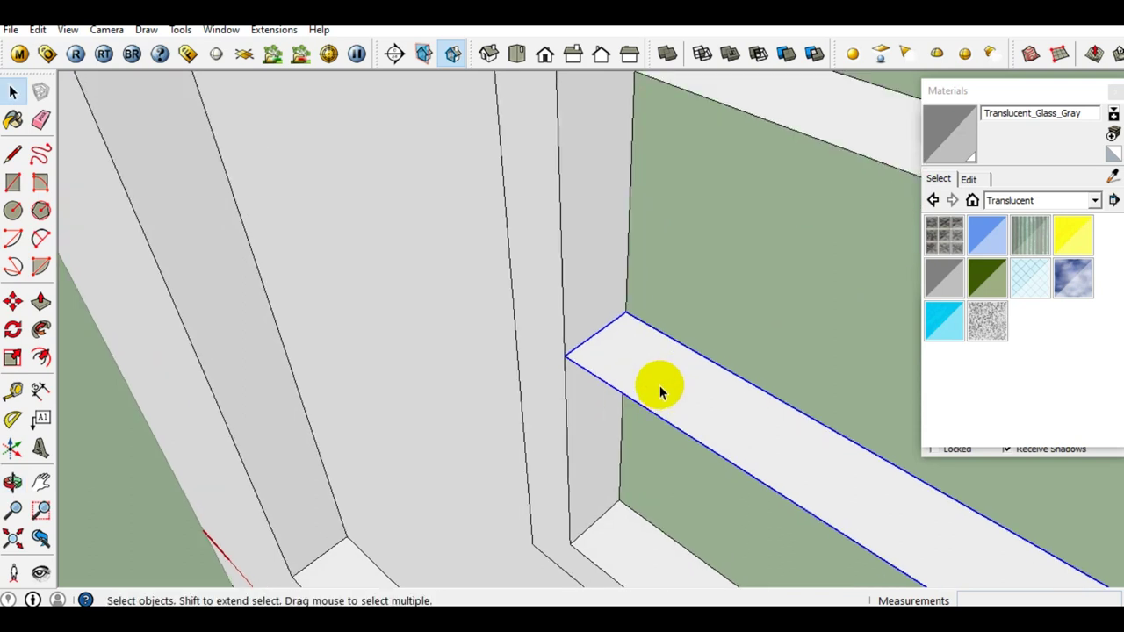
pyautogui.doubleClick(656, 377)
pyautogui.click(639, 380)
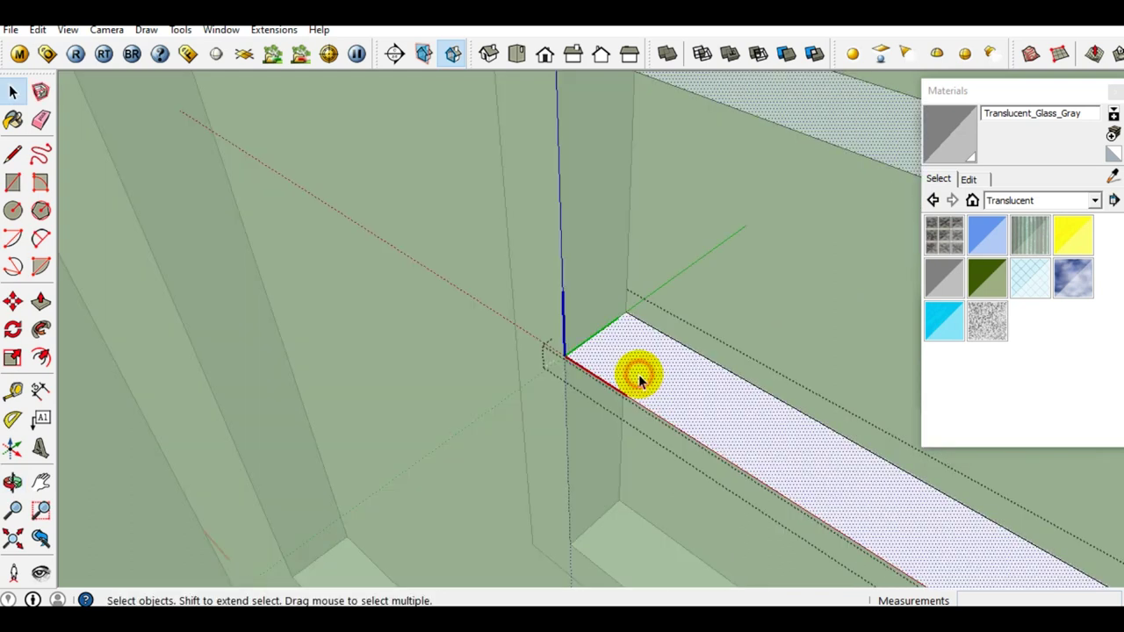
pyautogui.press('p')
pyautogui.moveTo(639, 376); pyautogui.dragTo(575, 539)
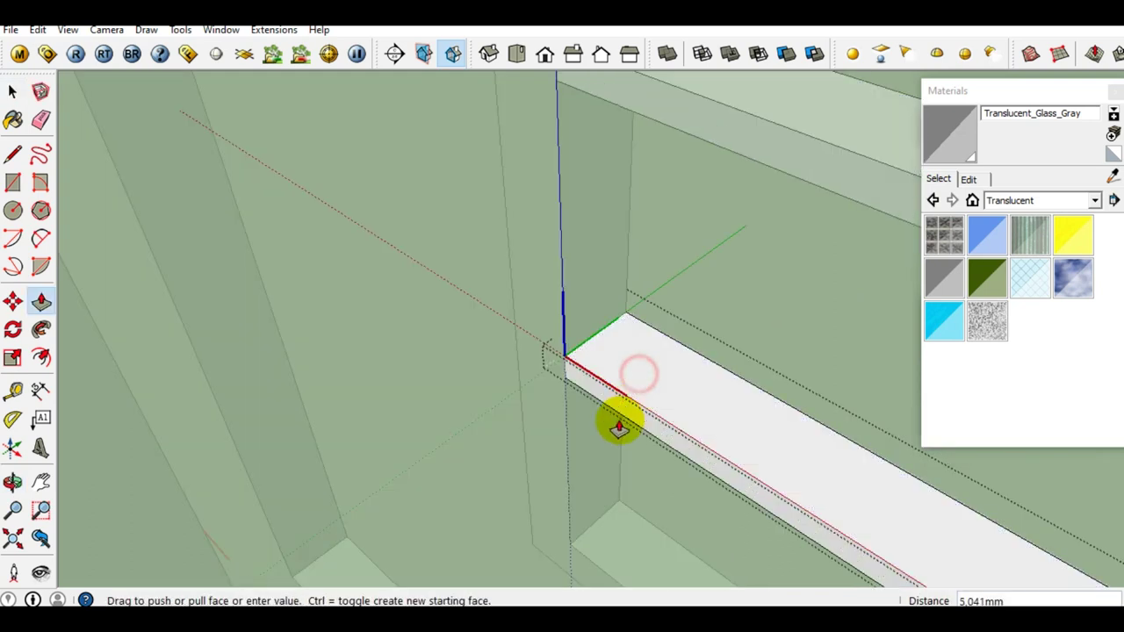
pyautogui.press('space')
# Move the solid slat by its corner onto the frame's far corner
pyautogui.moveTo(594, 420)
pyautogui.mouseDown(button='middle')
pyautogui.moveTo(610, 326)
pyautogui.moveTo(584, 334)
pyautogui.mouseUp(button='middle')
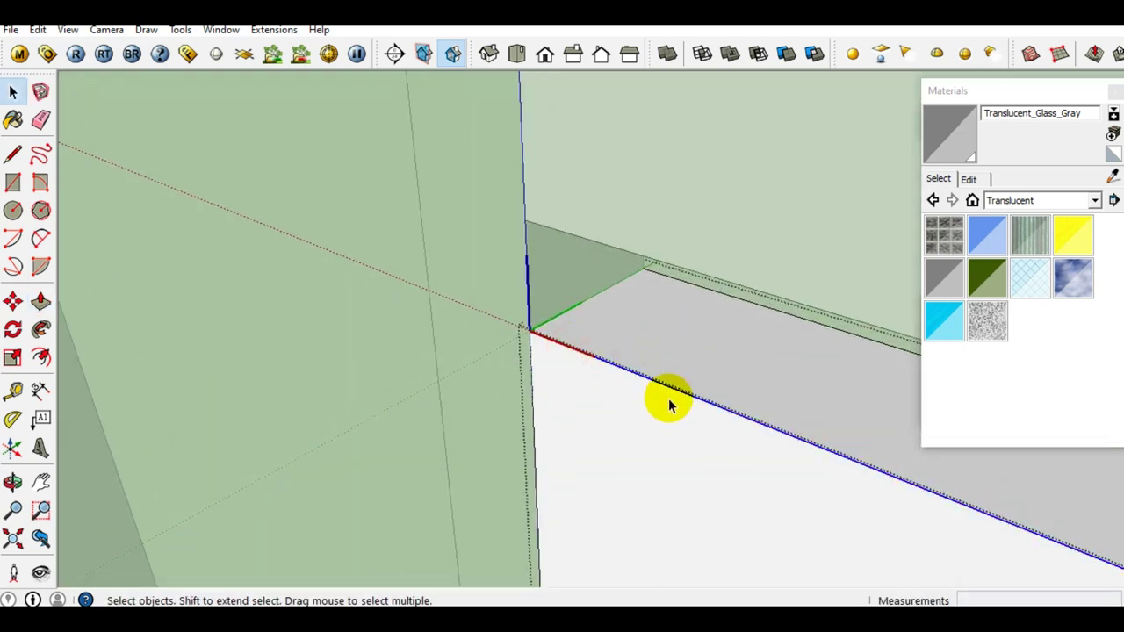
pyautogui.press('m')
pyautogui.scroll(1, 530, 331)
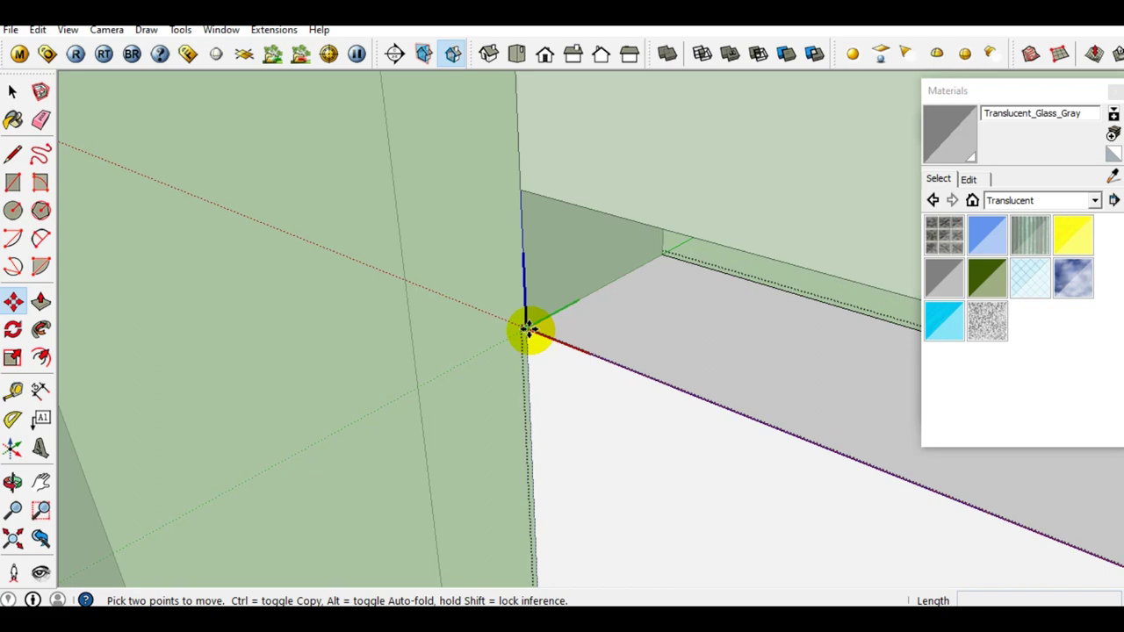
pyautogui.click(527, 329)
pyautogui.click(660, 253)
pyautogui.press('space')
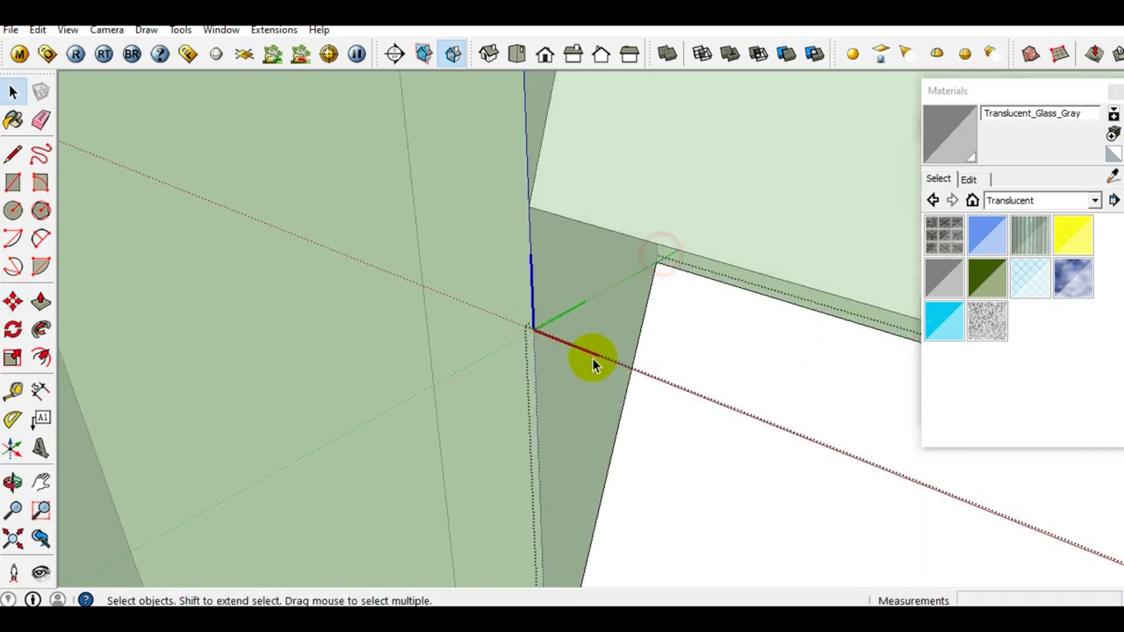
pyautogui.scroll(-2, 594, 364)
pyautogui.scroll(-2, 639, 313)
pyautogui.scroll(-2, 647, 326)
pyautogui.scroll(-2, 627, 351)
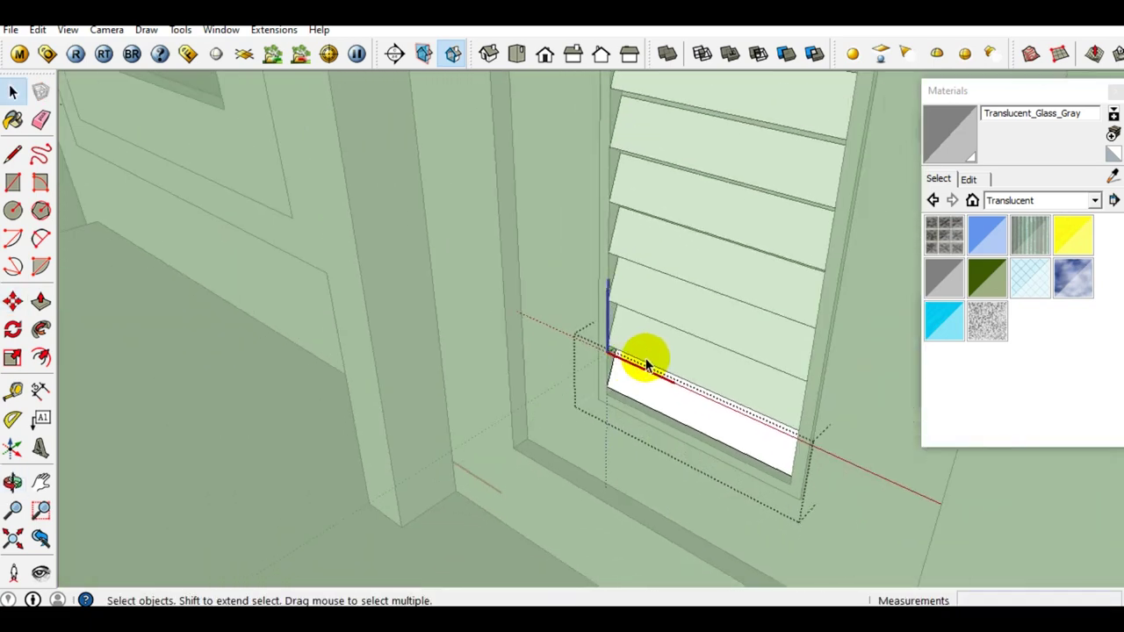
pyautogui.scroll(-3, 665, 386)
pyautogui.scroll(-3, 682, 371)
pyautogui.moveTo(682, 371)
pyautogui.mouseDown(button='middle')
pyautogui.moveTo(664, 446)
pyautogui.moveTo(702, 289)
pyautogui.moveTo(752, 301)
pyautogui.moveTo(672, 331)
pyautogui.moveTo(754, 342)
pyautogui.moveTo(614, 326)
pyautogui.moveTo(632, 414)
pyautogui.moveTo(570, 394)
pyautogui.moveTo(606, 446)
pyautogui.moveTo(597, 466)
pyautogui.mouseUp(button='middle')
# Unhide all hidden geometry to reveal the second door
pyautogui.scroll(2, 632, 414)
pyautogui.scroll(2, 599, 464)
pyautogui.press('e')
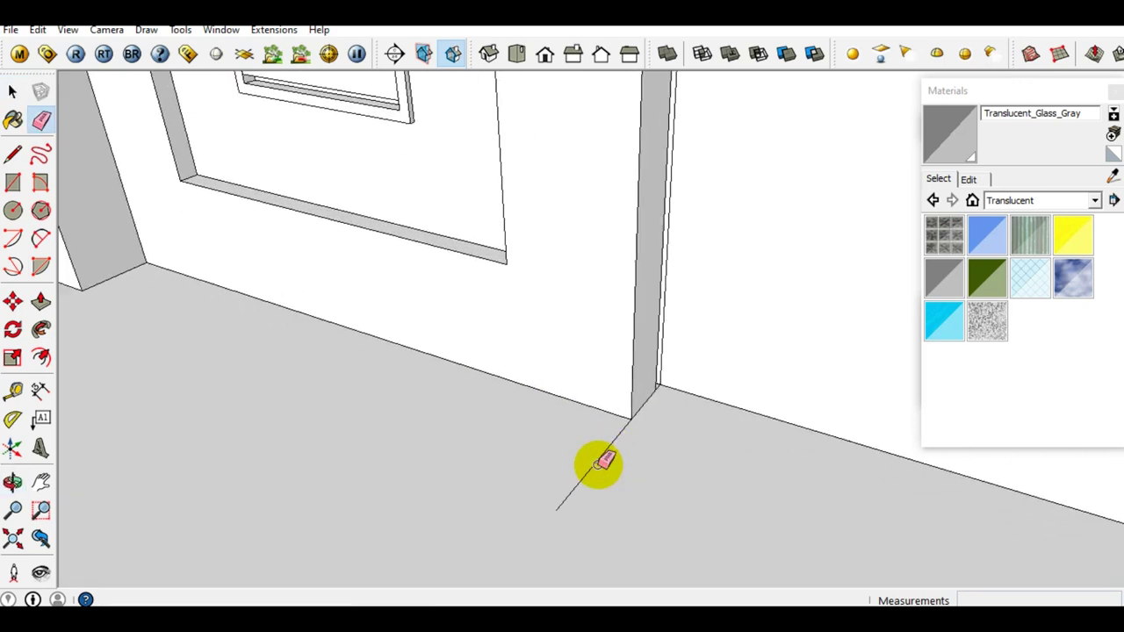
pyautogui.press('space')
pyautogui.scroll(-2, 614, 444)
pyautogui.scroll(-2, 625, 390)
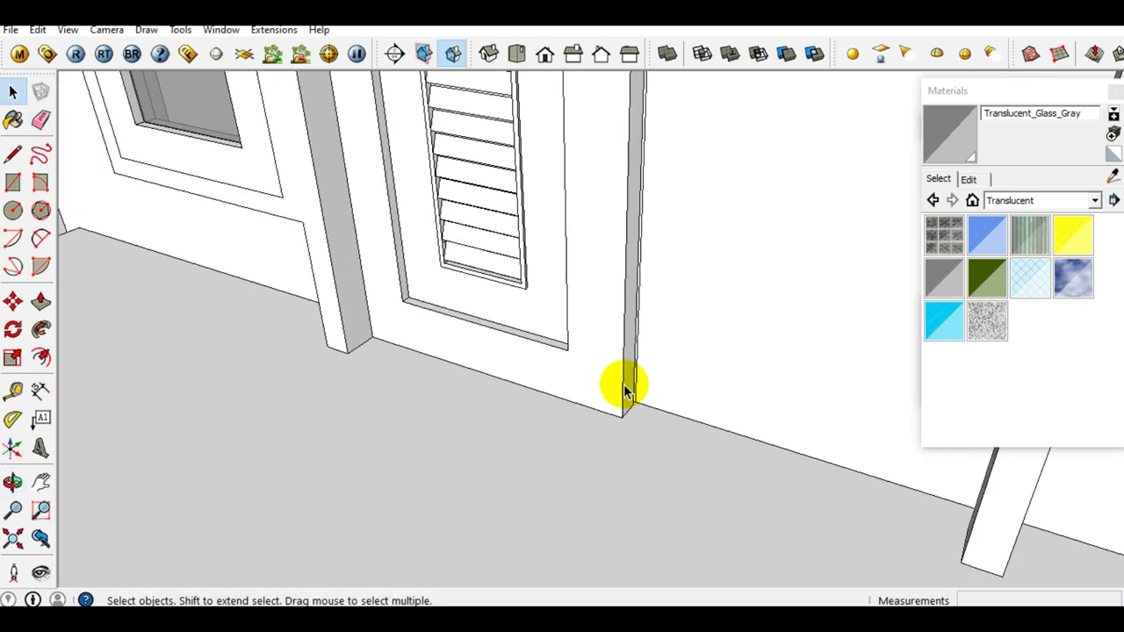
pyautogui.scroll(-2, 625, 391)
pyautogui.moveTo(592, 377)
pyautogui.mouseDown(button='middle')
pyautogui.moveTo(557, 427)
pyautogui.moveTo(594, 441)
pyautogui.moveTo(571, 414)
pyautogui.moveTo(627, 413)
pyautogui.moveTo(539, 401)
pyautogui.mouseUp(button='middle')
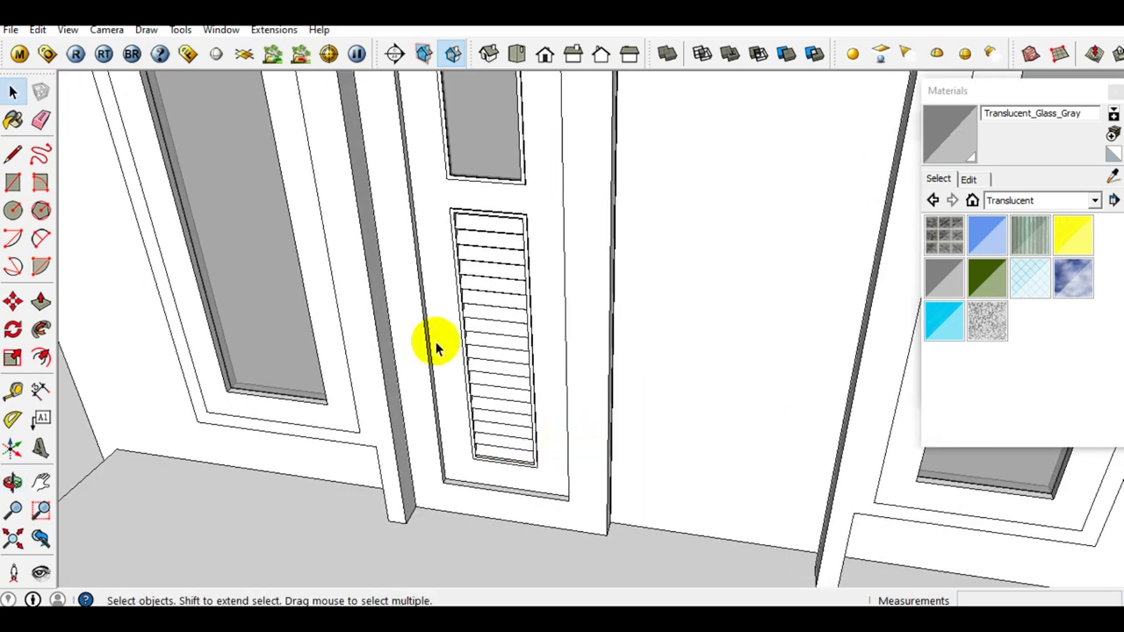
pyautogui.click(37, 29)
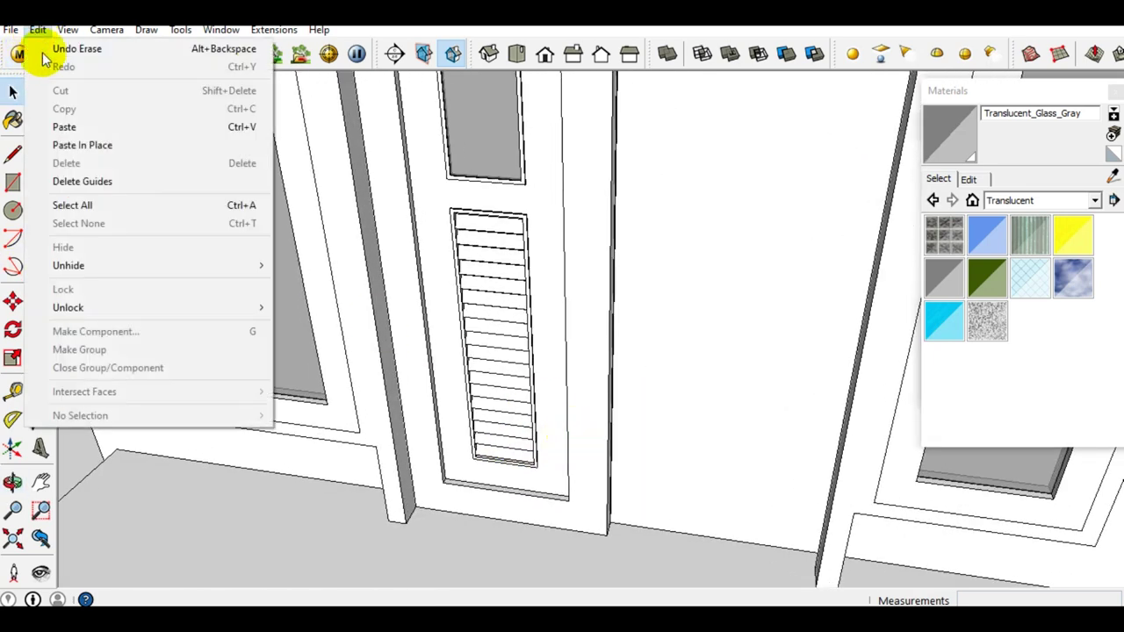
pyautogui.moveTo(68, 266)
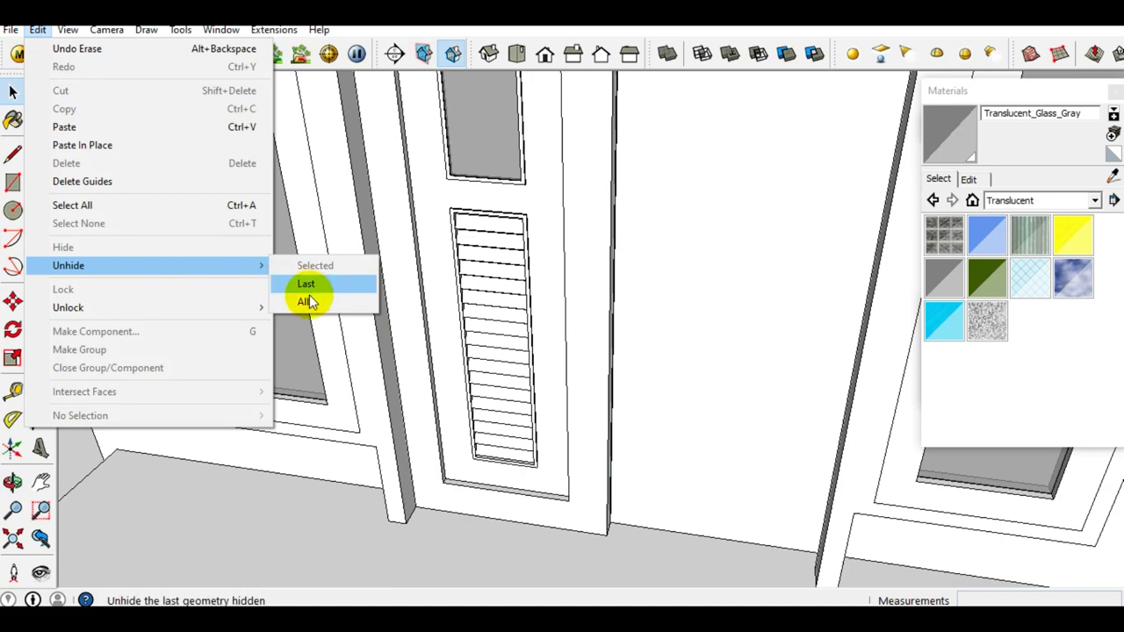
pyautogui.click(309, 303)
# Move the right-hand door 45 mm sideways
pyautogui.moveTo(308, 296)
pyautogui.mouseDown(button='middle')
pyautogui.moveTo(527, 326)
pyautogui.moveTo(695, 402)
pyautogui.mouseUp(button='middle')
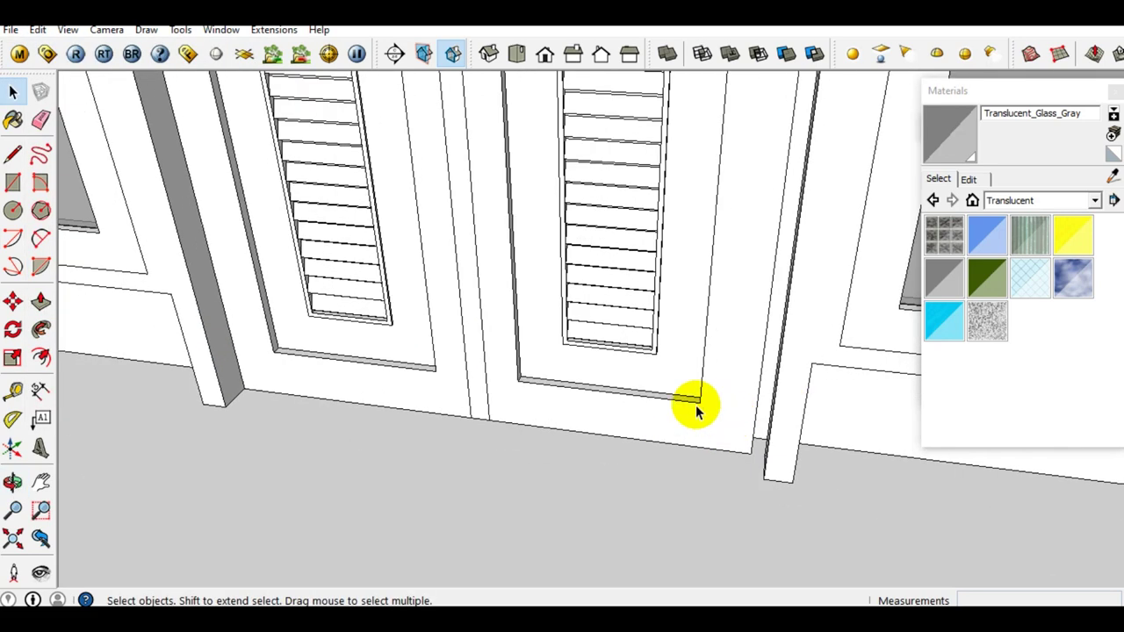
pyautogui.click(696, 404)
pyautogui.scroll(2, 516, 416)
pyautogui.press('m')
pyautogui.scroll(2, 474, 420)
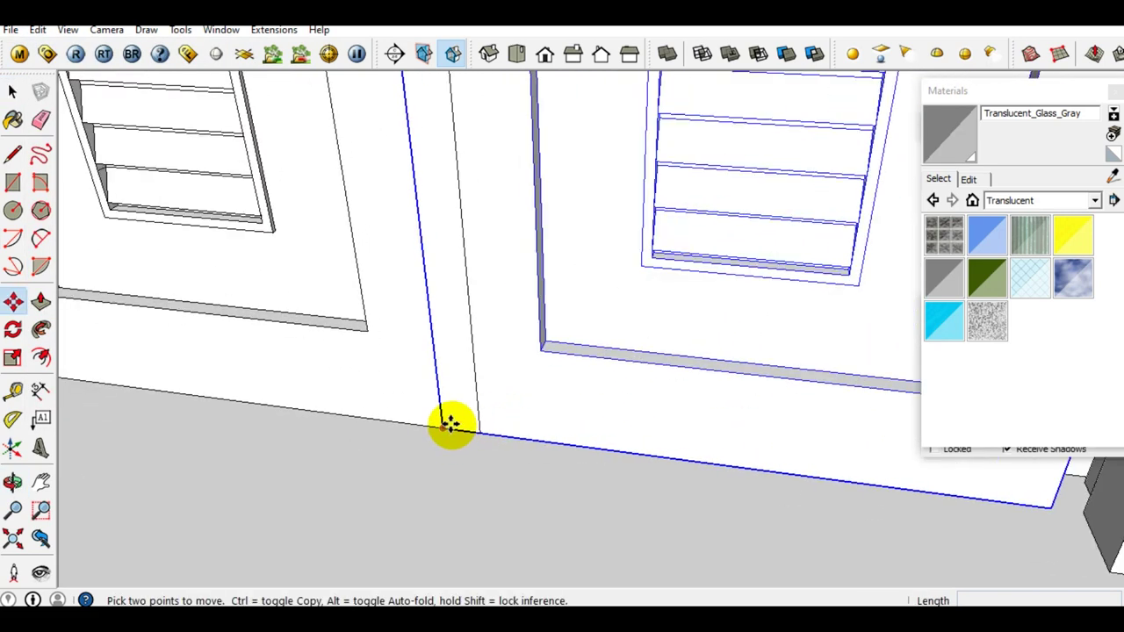
pyautogui.moveTo(449, 424); pyautogui.dragTo(484, 426)
pyautogui.scroll(-3, 484, 427)
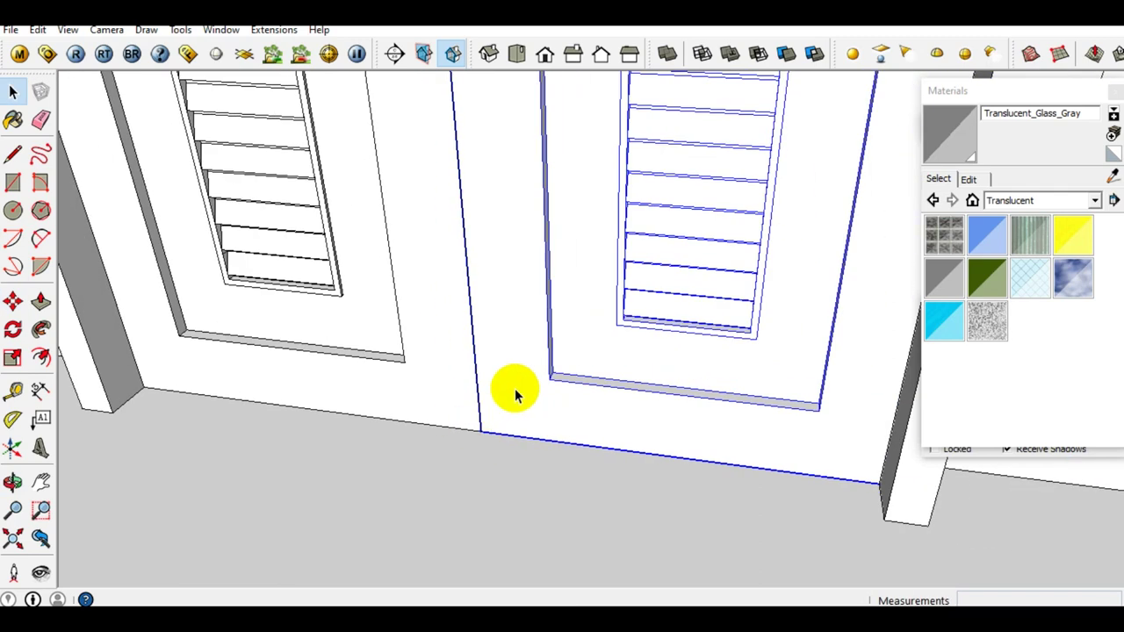
pyautogui.press('space')
pyautogui.scroll(-2, 605, 413)
pyautogui.scroll(1, 605, 346)
# Make the right-hand door a unique component
pyautogui.rightClick(679, 325)
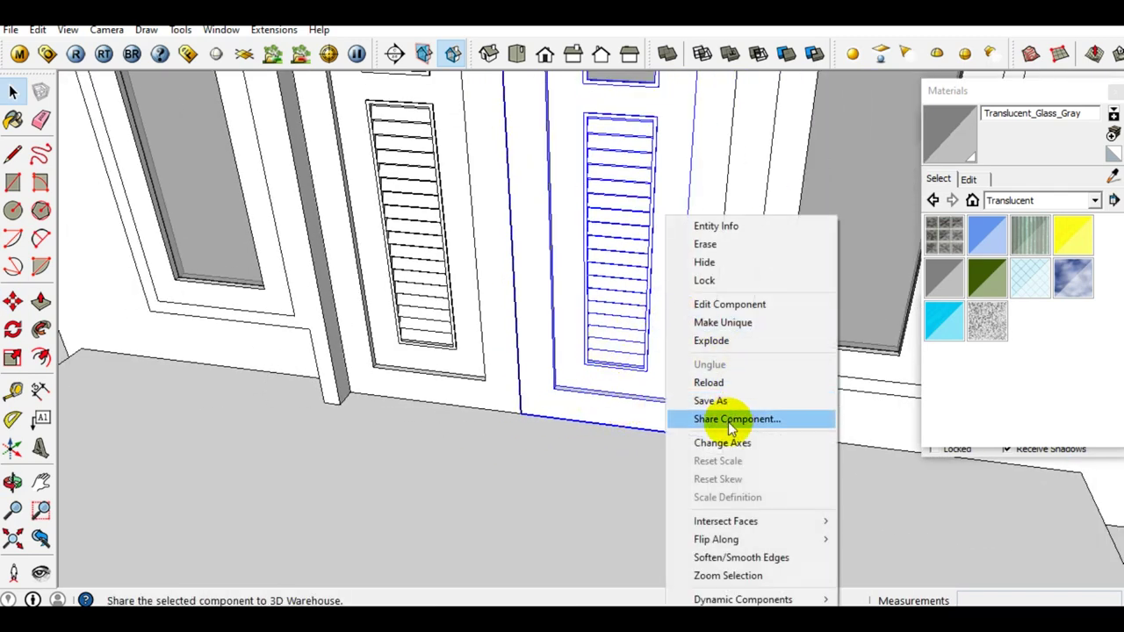
pyautogui.click(734, 323)
pyautogui.moveTo(661, 362)
pyautogui.mouseDown(button='middle')
pyautogui.moveTo(622, 409)
pyautogui.moveTo(556, 420)
pyautogui.moveTo(571, 419)
pyautogui.moveTo(497, 409)
pyautogui.mouseUp(button='middle')
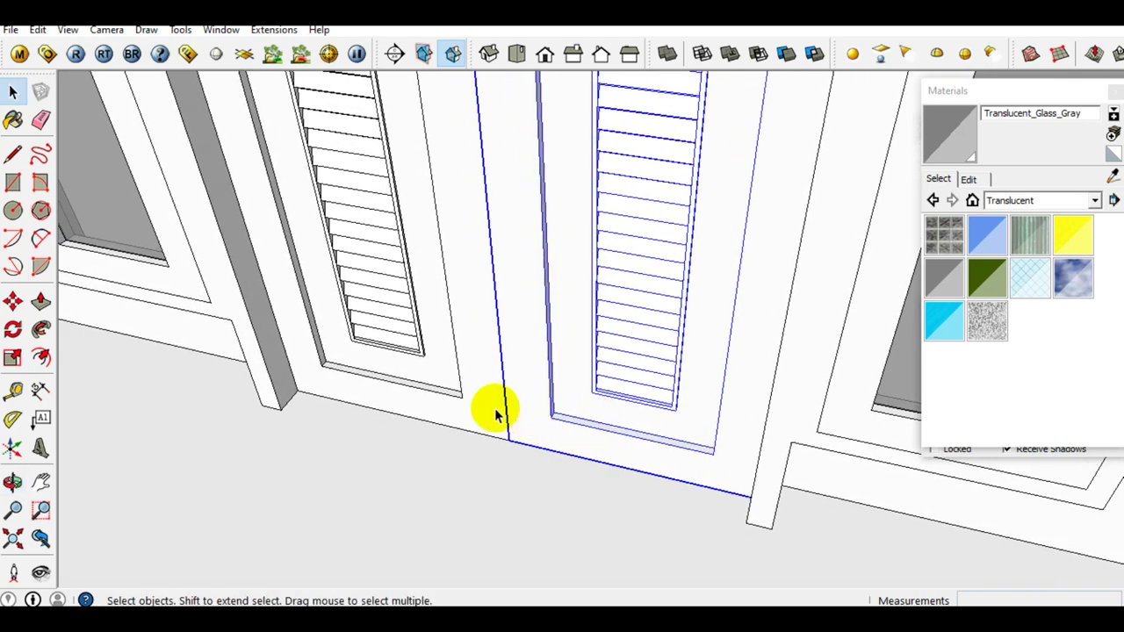
pyautogui.scroll(2, 470, 409)
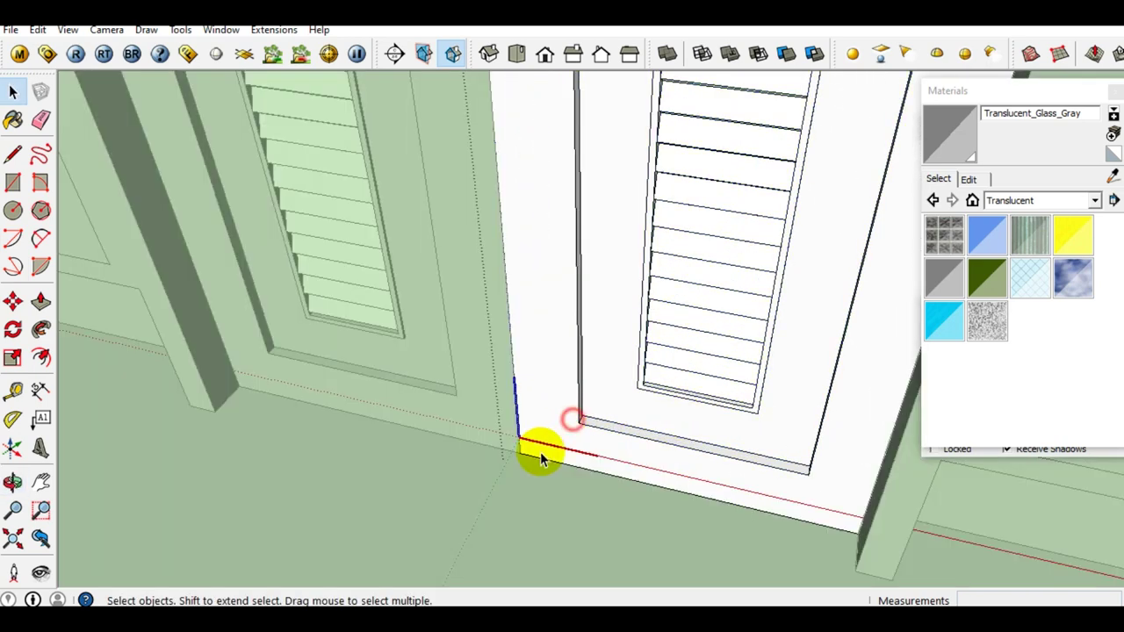
pyautogui.scroll(2, 539, 451)
pyautogui.scroll(2, 532, 454)
# Draw a half-circle arc at the door's bottom corner and close it into a semicircular face
pyautogui.moveTo(527, 471); pyautogui.dragTo(525, 476, button='middle')
pyautogui.scroll(1, 525, 471)
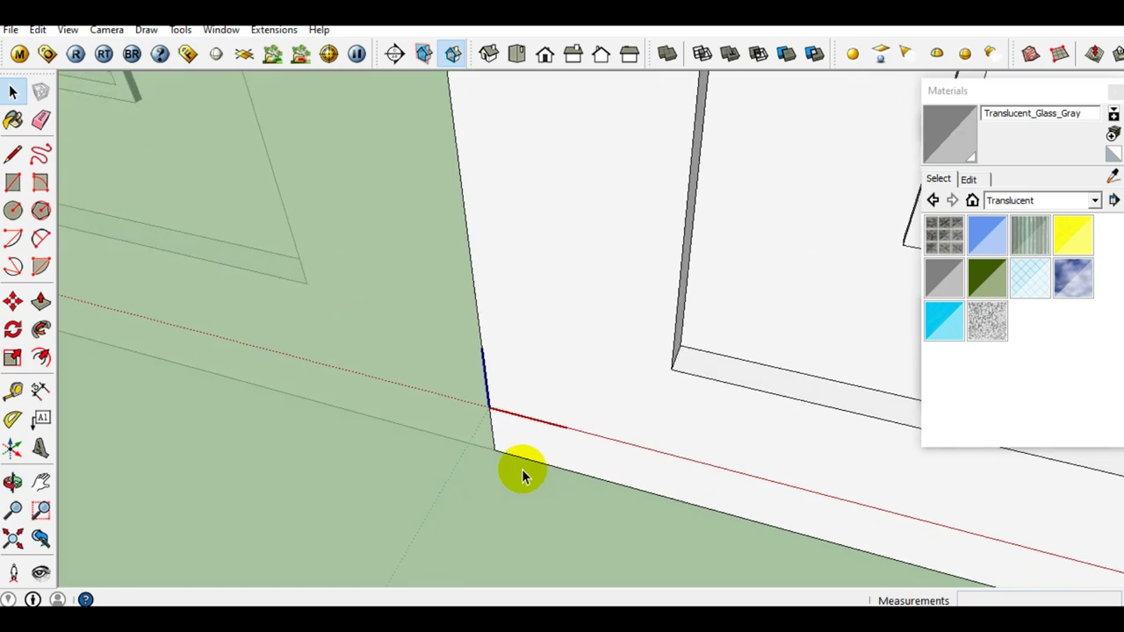
pyautogui.scroll(1, 513, 464)
pyautogui.moveTo(574, 409); pyautogui.dragTo(646, 412, button='middle')
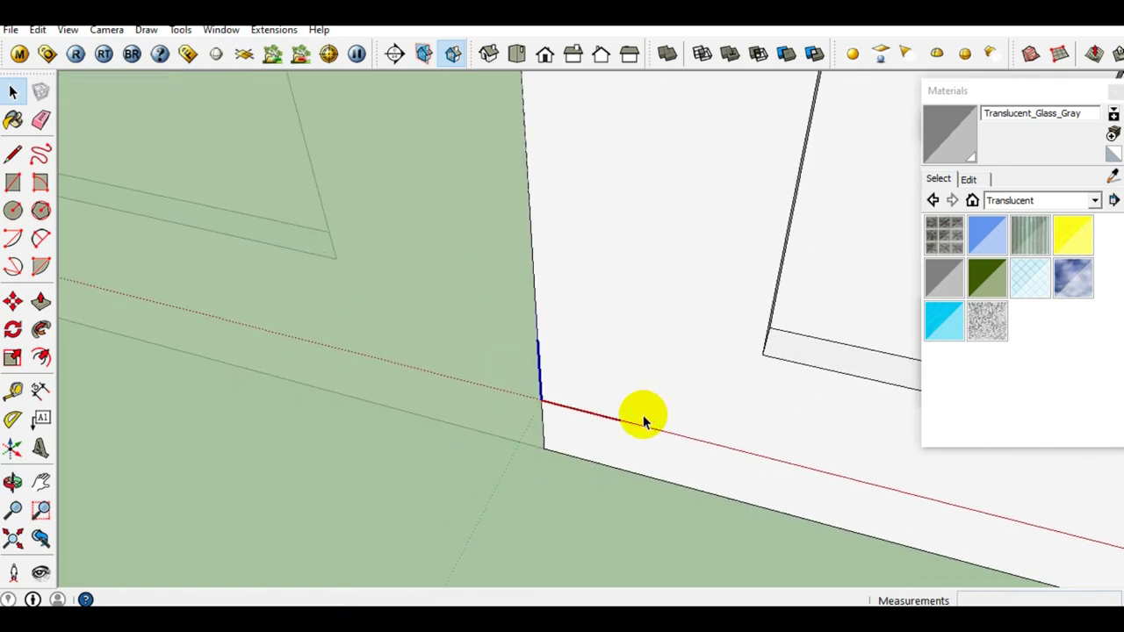
pyautogui.press('a')
pyautogui.scroll(1, 588, 444)
pyautogui.click(575, 458)
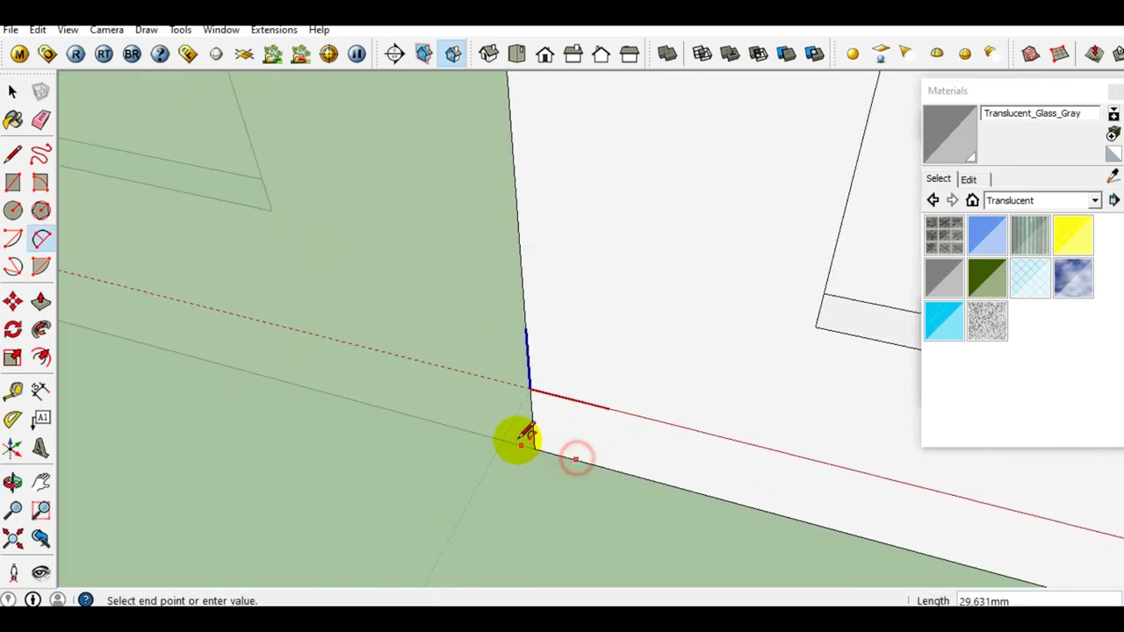
pyautogui.scroll(1, 505, 436)
pyautogui.click(489, 434)
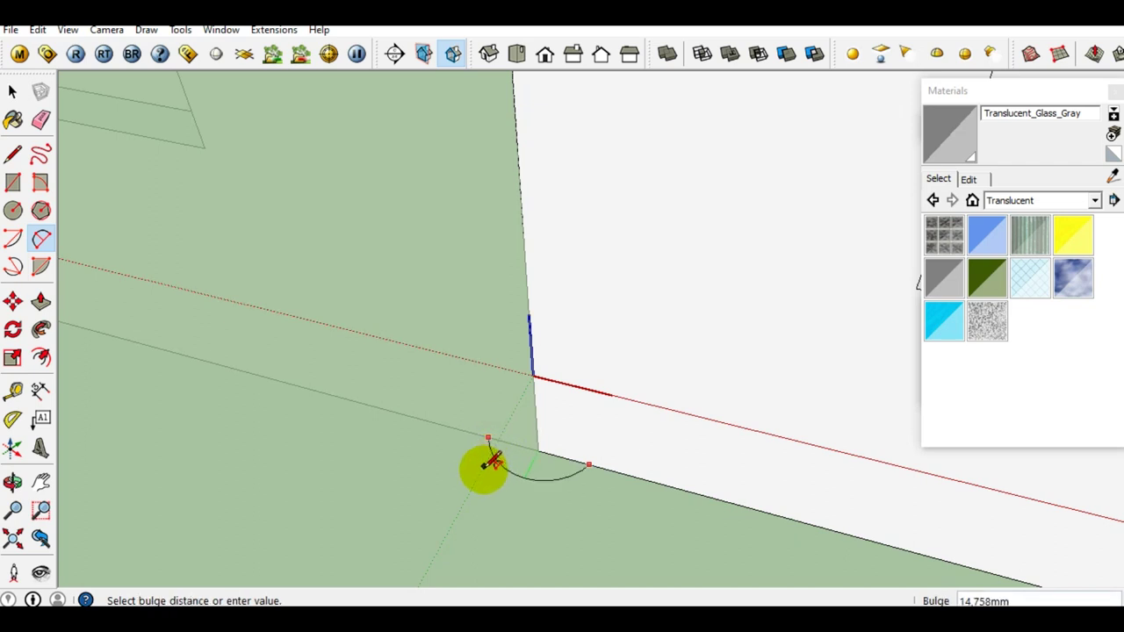
pyautogui.click(484, 471)
pyautogui.press('space')
pyautogui.press('l')
pyautogui.scroll(1, 575, 452)
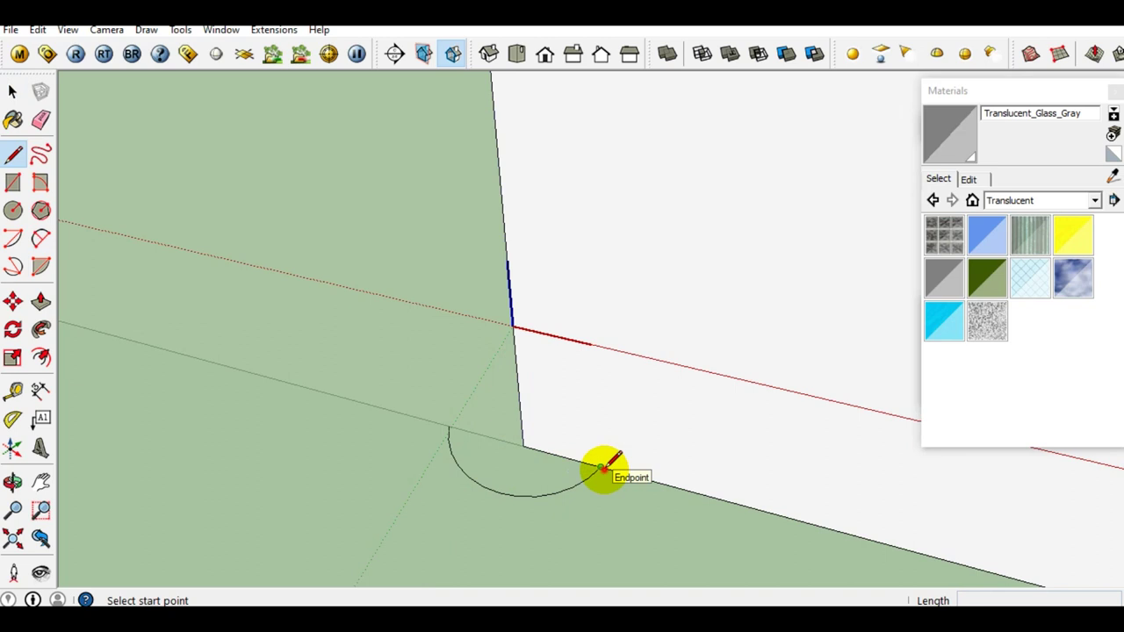
pyautogui.click(601, 468)
# Push/Pull the semicircular face up into a half-cylinder post
pyautogui.scroll(1, 452, 427)
pyautogui.click(444, 427)
pyautogui.press('space')
pyautogui.click(518, 477)
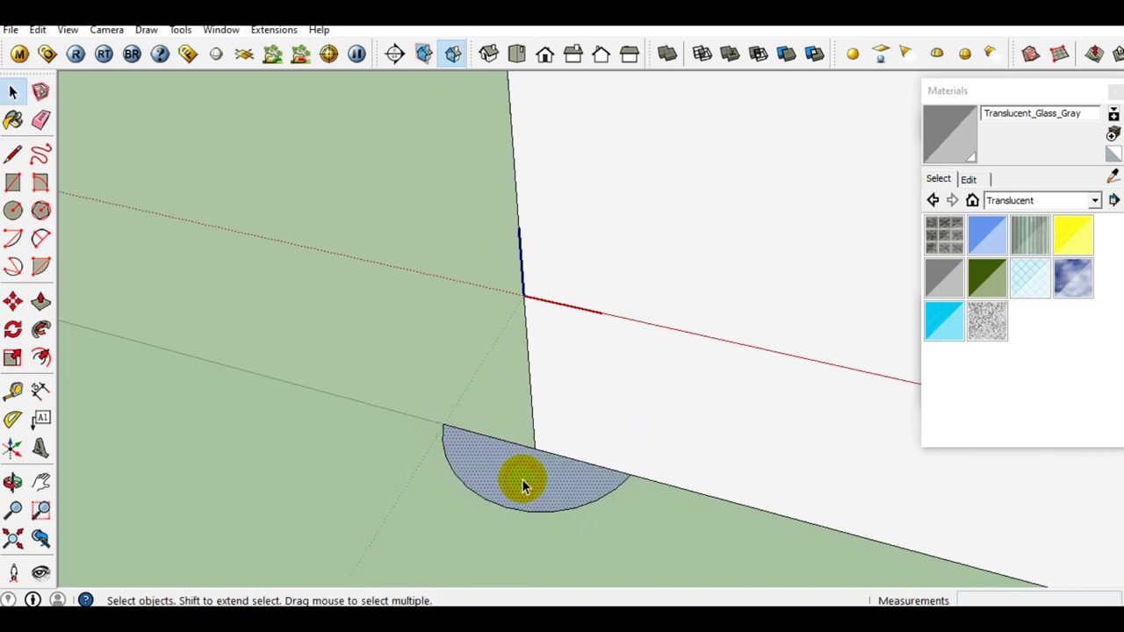
pyautogui.press('p')
pyautogui.scroll(-1, 521, 478)
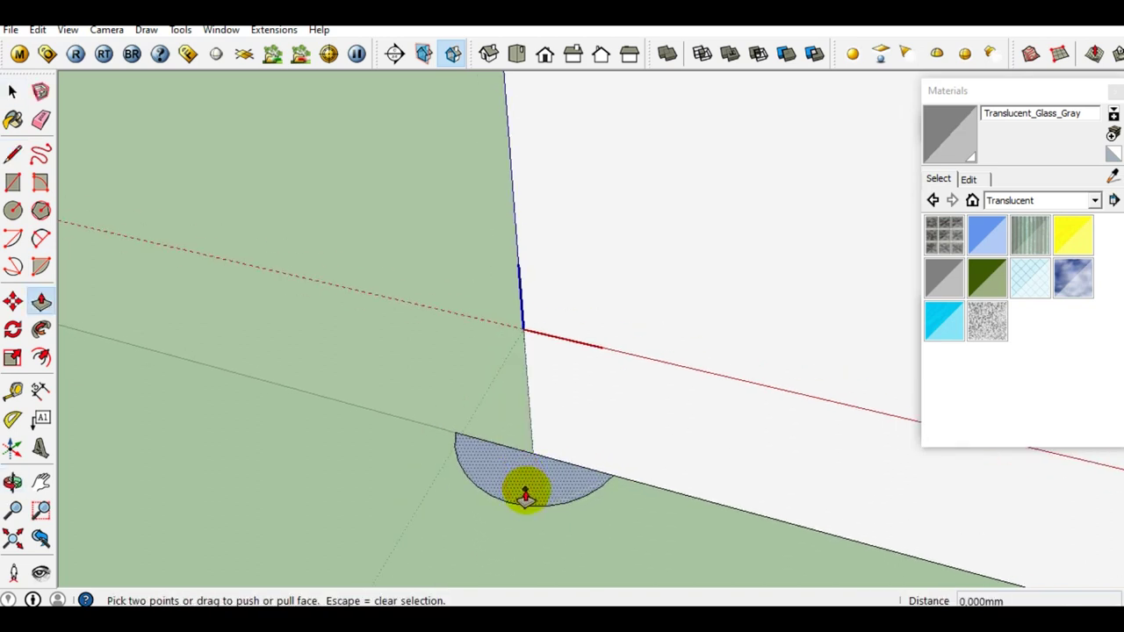
pyautogui.scroll(-1, 525, 496)
pyautogui.moveTo(526, 484); pyautogui.dragTo(534, 389)
pyautogui.scroll(3, 534, 389)
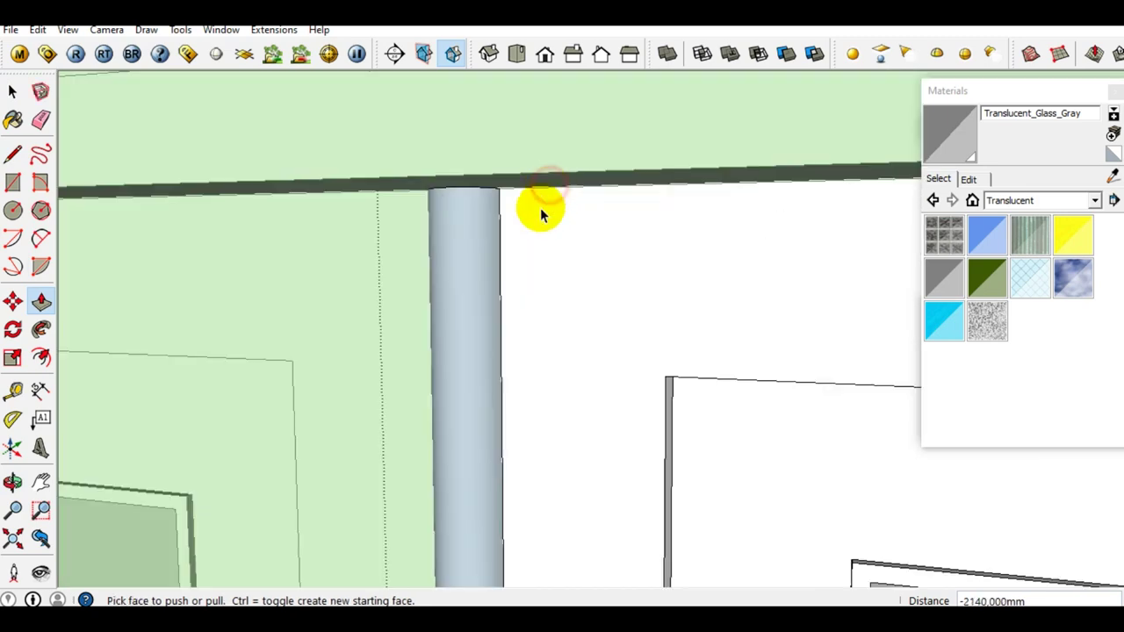
pyautogui.press('space')
pyautogui.scroll(-2, 523, 387)
# Reverse the faces of the half-cylinder post
pyautogui.moveTo(547, 243)
pyautogui.mouseDown(button='middle')
pyautogui.moveTo(570, 385)
pyautogui.moveTo(560, 433)
pyautogui.moveTo(594, 219)
pyautogui.moveTo(561, 251)
pyautogui.mouseUp(button='middle')
pyautogui.click(562, 251)
pyautogui.rightClick(559, 248)
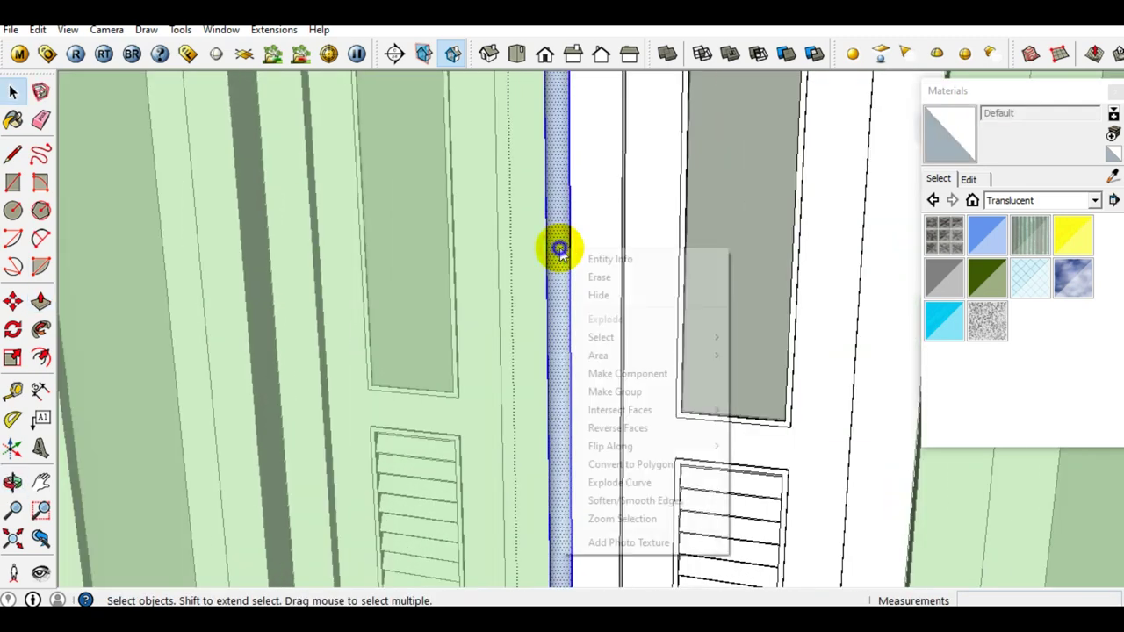
pyautogui.click(619, 430)
# Select both the left and right doors
pyautogui.moveTo(615, 427)
pyautogui.mouseDown(button='middle')
pyautogui.moveTo(588, 333)
pyautogui.moveTo(587, 380)
pyautogui.moveTo(597, 284)
pyautogui.moveTo(609, 301)
pyautogui.moveTo(591, 345)
pyautogui.moveTo(610, 396)
pyautogui.moveTo(665, 413)
pyautogui.moveTo(614, 307)
pyautogui.moveTo(705, 340)
pyautogui.moveTo(597, 306)
pyautogui.moveTo(620, 363)
pyautogui.moveTo(582, 316)
pyautogui.mouseUp(button='middle')
pyautogui.scroll(3, 598, 338)
pyautogui.click(553, 319)
pyautogui.keyDown('shift'); pyautogui.click(635, 346); pyautogui.keyUp('shift')
pyautogui.moveTo(634, 346)
pyautogui.mouseDown(button='middle')
pyautogui.moveTo(683, 364)
pyautogui.moveTo(509, 342)
pyautogui.mouseUp(button='middle')
pyautogui.scroll(-3, 475, 344)
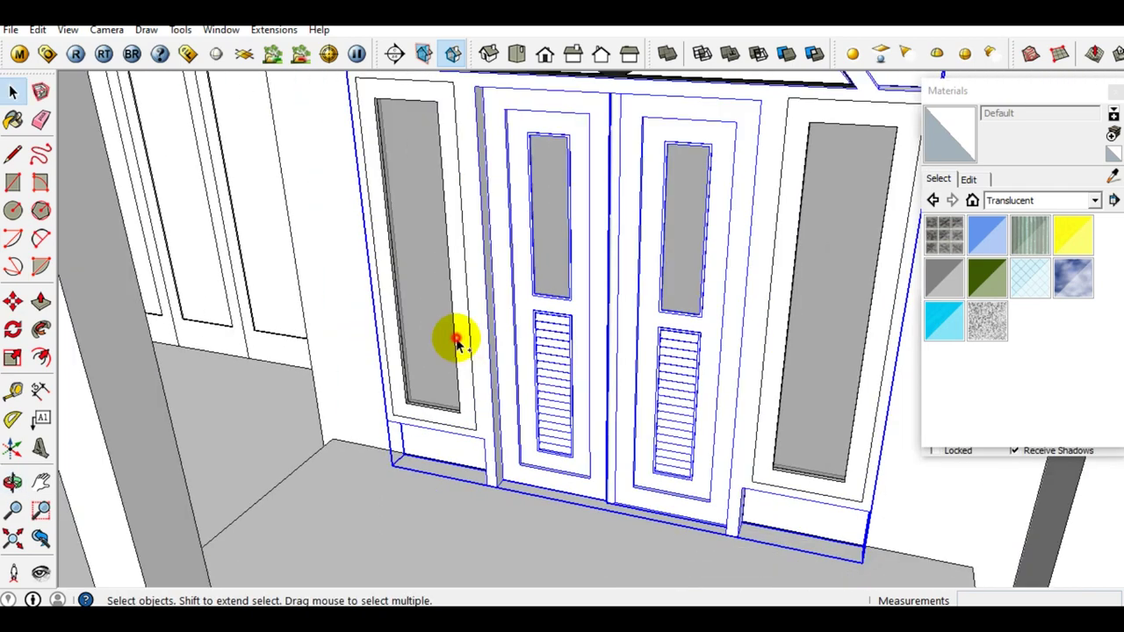
# Hide the selected door assembly and select the arch face on the wall
pyautogui.keyDown('shift'); pyautogui.moveTo(755, 481); pyautogui.dragTo(627, 221, button='middle'); pyautogui.keyUp('shift')
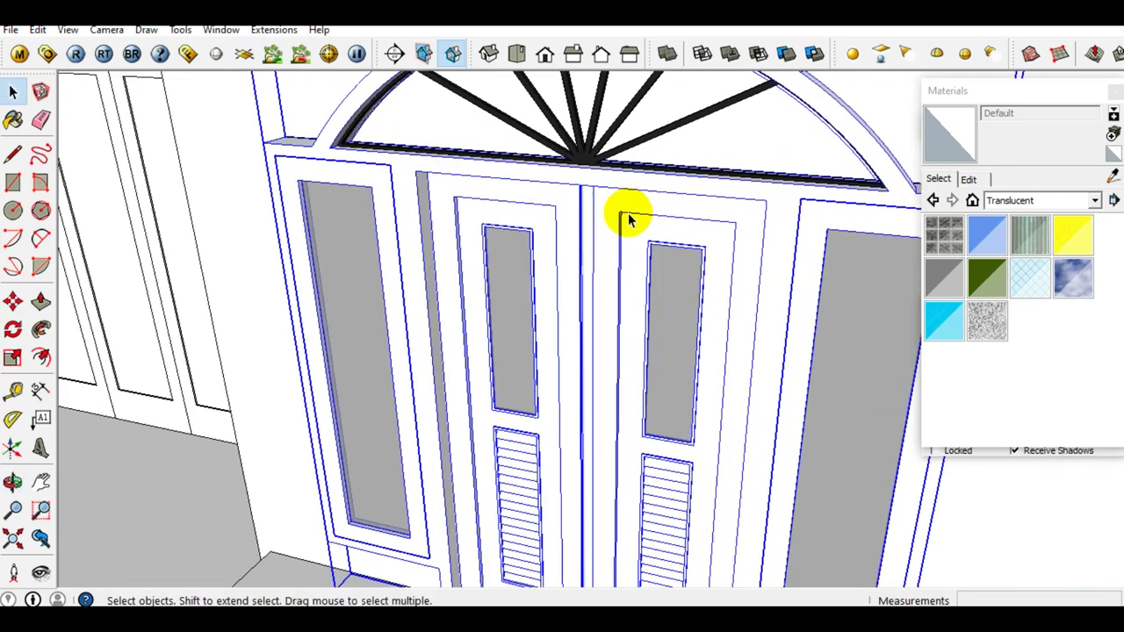
pyautogui.scroll(2, 627, 220)
pyautogui.scroll(2, 582, 263)
pyautogui.scroll(-1, 582, 252)
pyautogui.scroll(-3, 620, 242)
pyautogui.moveTo(606, 294); pyautogui.dragTo(603, 283, button='middle')
pyautogui.rightClick(603, 284)
pyautogui.click(654, 333)
pyautogui.moveTo(609, 377)
pyautogui.mouseDown(button='middle')
pyautogui.moveTo(527, 322)
pyautogui.moveTo(589, 283)
pyautogui.moveTo(541, 280)
pyautogui.moveTo(544, 294)
pyautogui.mouseUp(button='middle')
pyautogui.click(529, 328)
# Offset the arch outline 60 mm outward
pyautogui.press('f')
pyautogui.scroll(3, 544, 296)
pyautogui.click(562, 321)
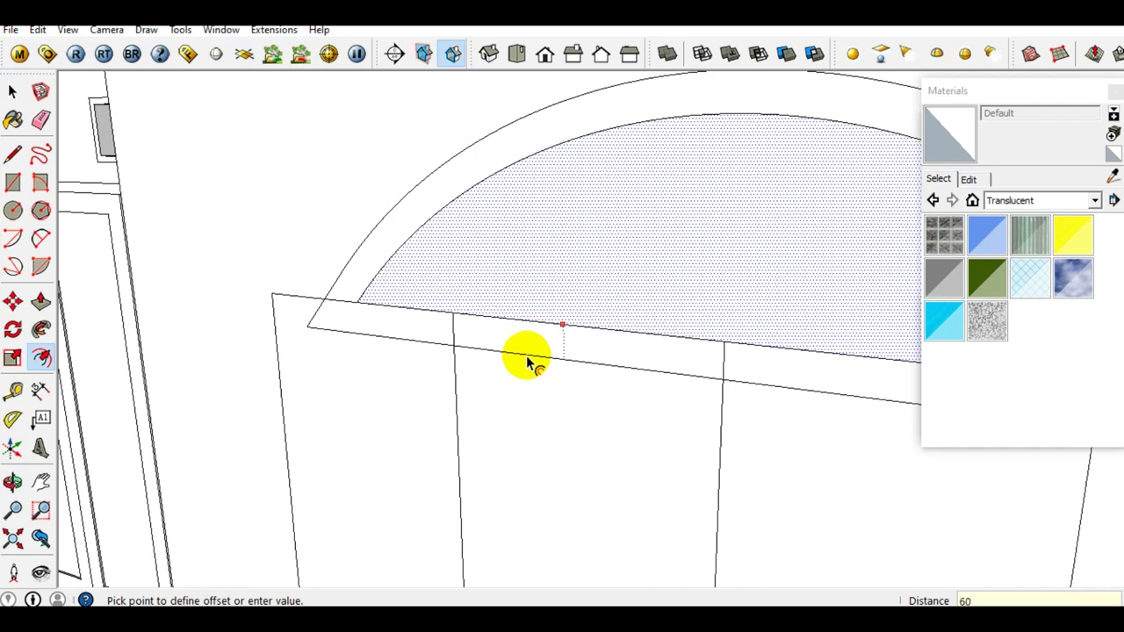
pyautogui.press('Return')
pyautogui.moveTo(454, 296); pyautogui.dragTo(454, 303, button='middle')
pyautogui.press('space')
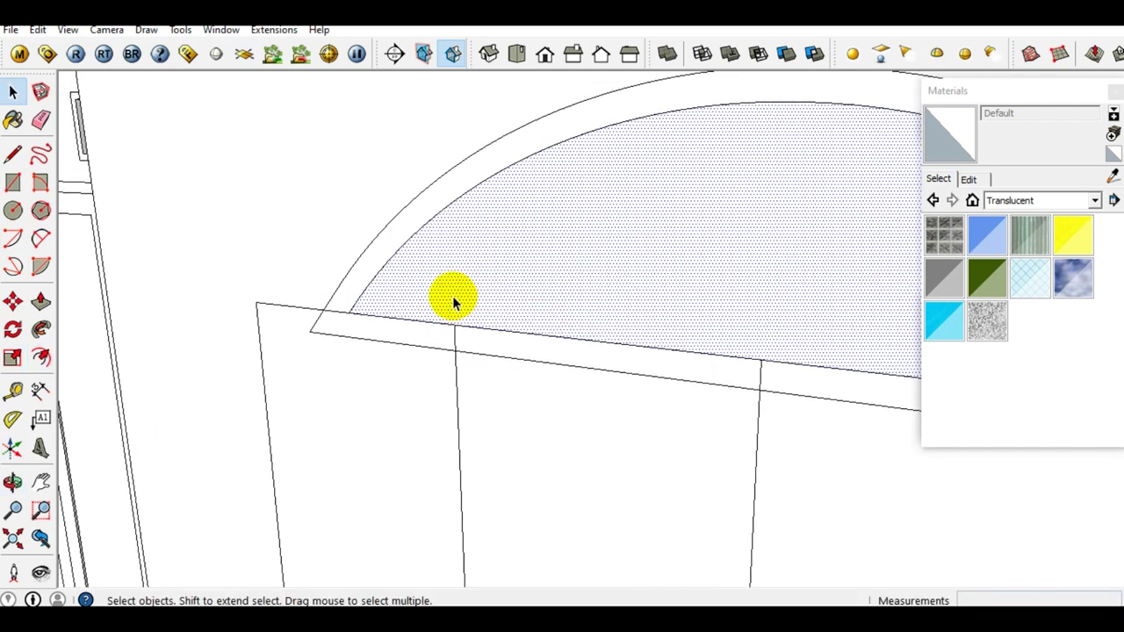
# Erase the inner arc and its face
pyautogui.press('e')
pyautogui.click(420, 225)
pyautogui.scroll(-2, 514, 260)
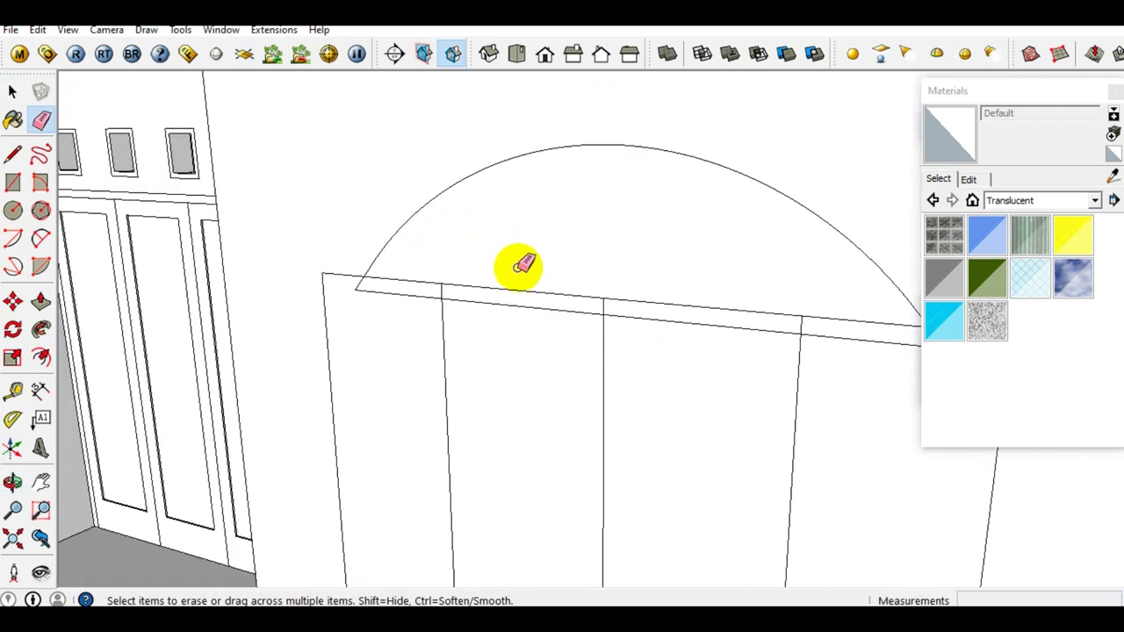
pyautogui.scroll(2, 512, 318)
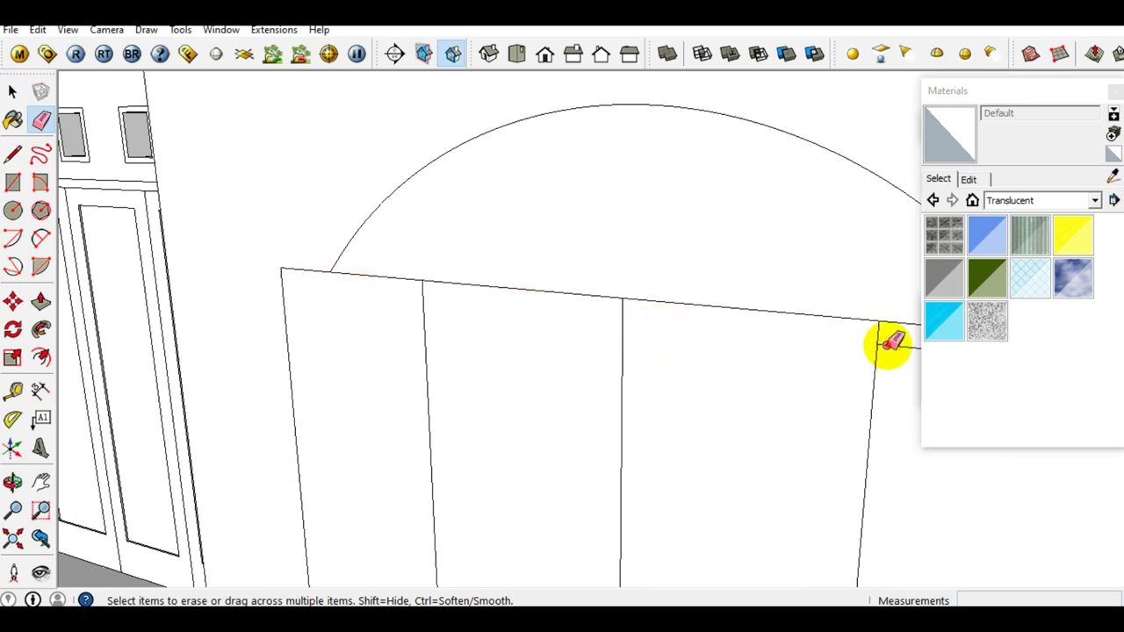
pyautogui.scroll(-2, 889, 342)
pyautogui.scroll(2, 785, 358)
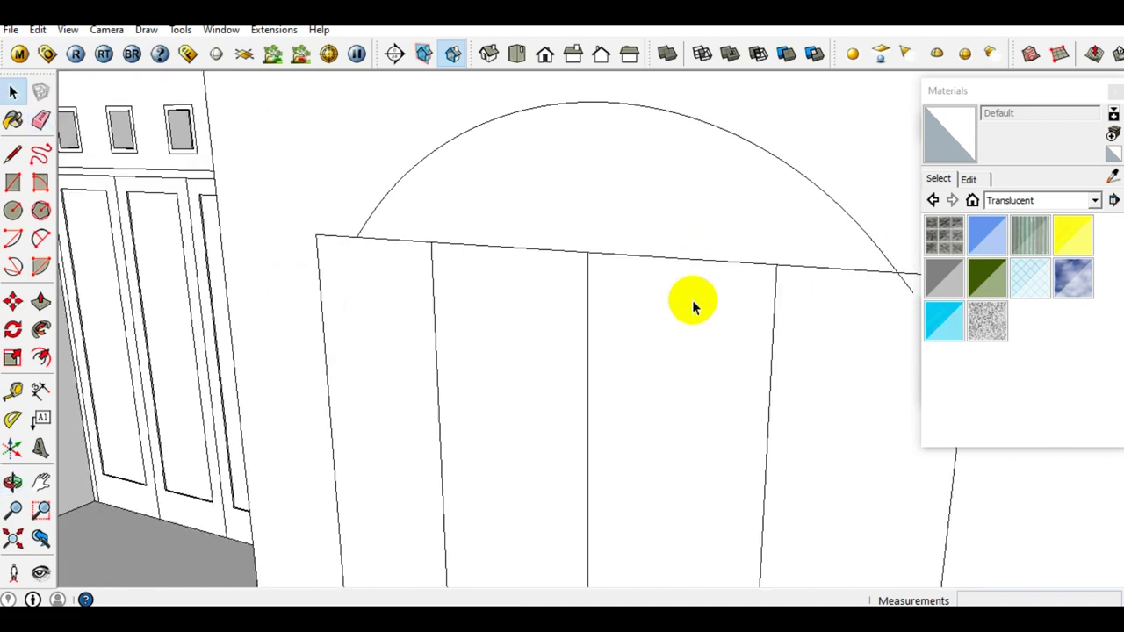
# Push the opening's panels and the arch face back into the wall to equal depth
pyautogui.click(425, 339)
pyautogui.click(518, 363)
pyautogui.press('p')
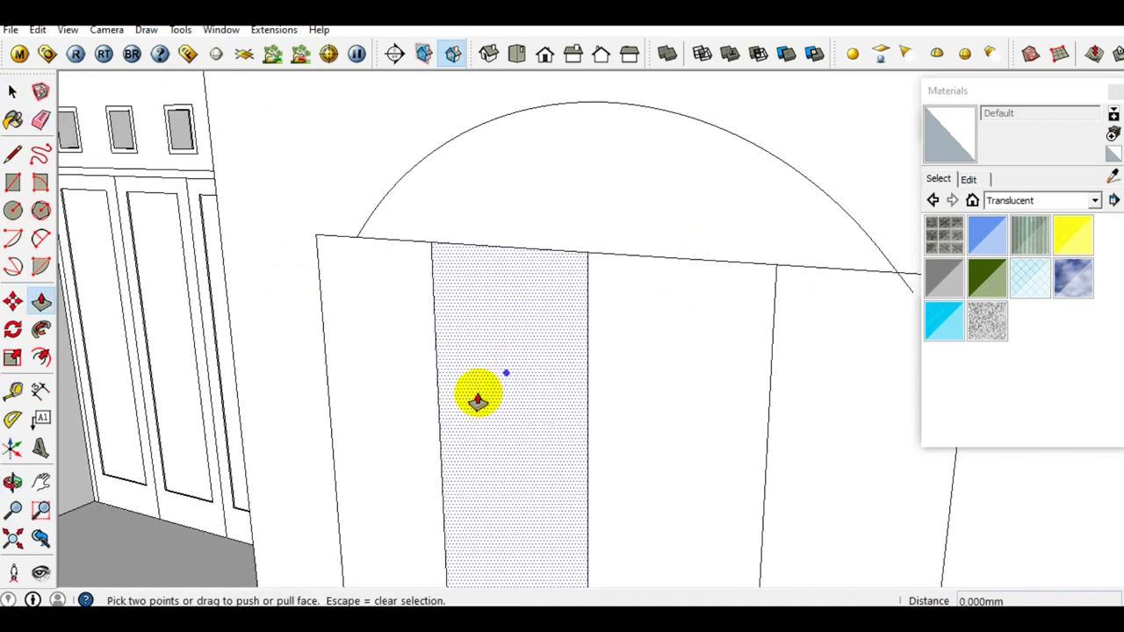
pyautogui.moveTo(477, 401); pyautogui.dragTo(459, 357)
pyautogui.doubleClick(419, 368)
pyautogui.doubleClick(702, 376)
pyautogui.doubleClick(805, 394)
pyautogui.doubleClick(722, 251)
pyautogui.press('space')
pyautogui.press('e')
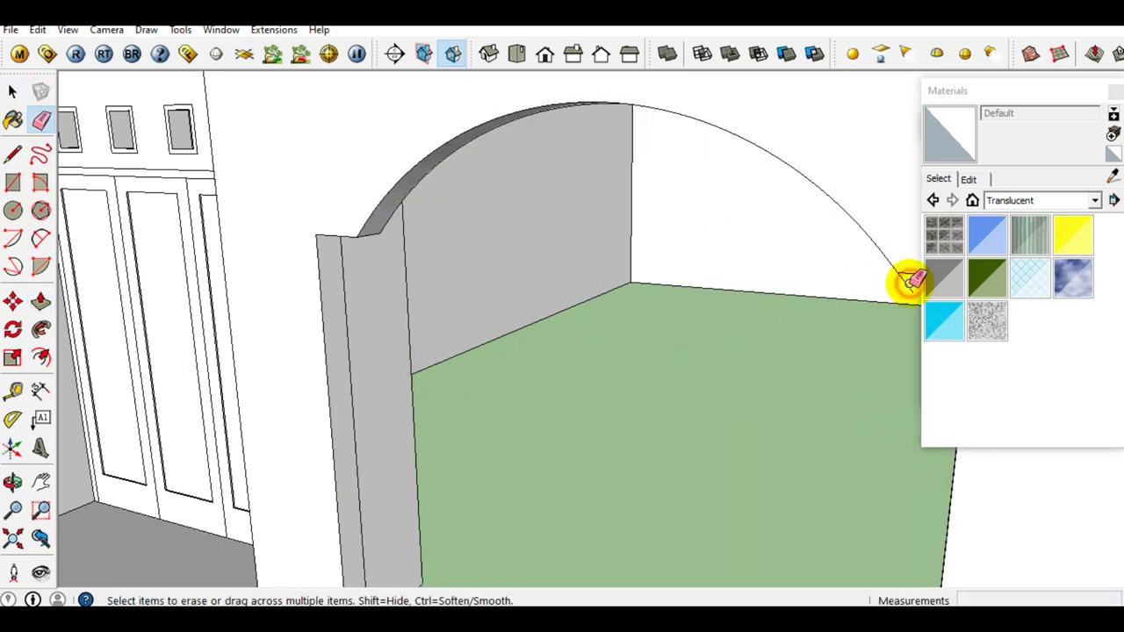
pyautogui.press('space')
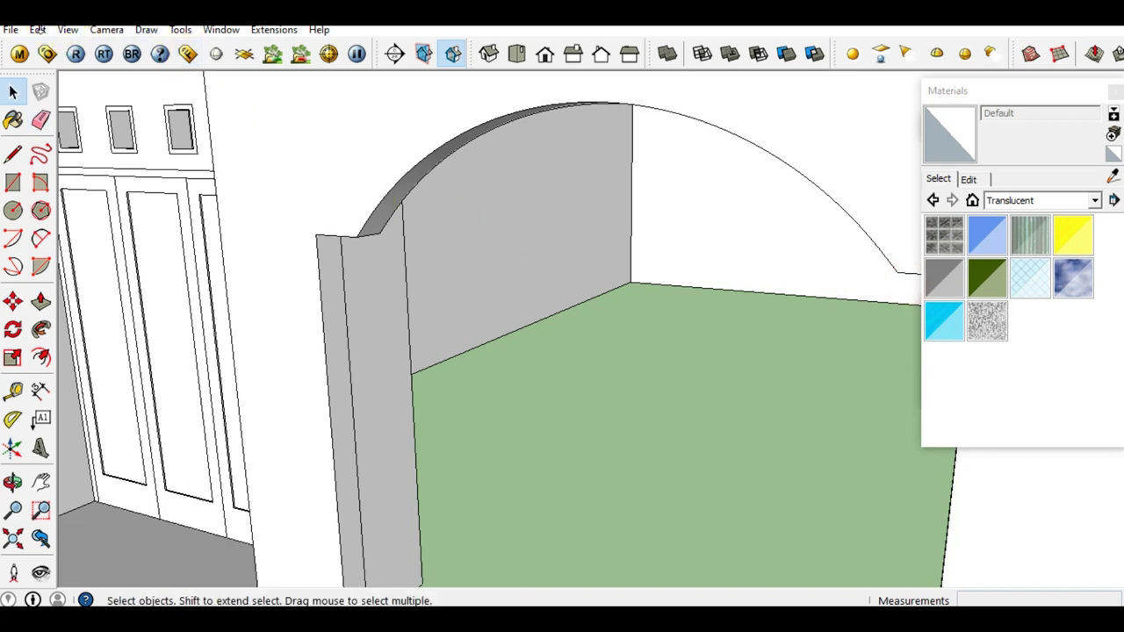
pyautogui.click(38, 32)
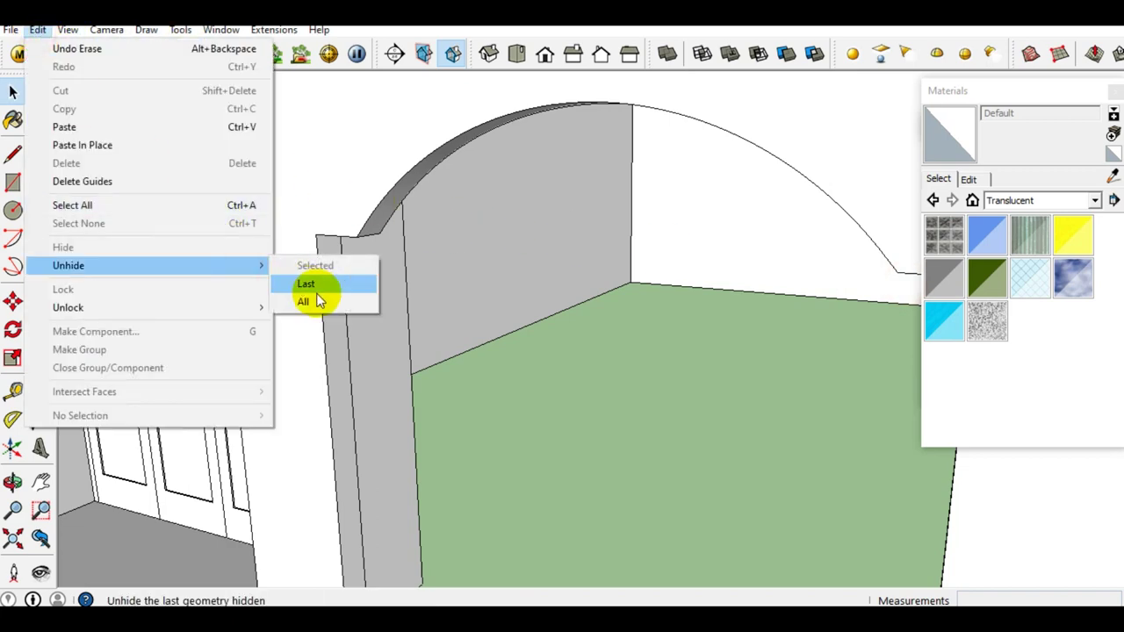
# Unhide all geometry, then select the left door, right door and right sidelight
pyautogui.click(319, 304)
pyautogui.moveTo(433, 343); pyautogui.dragTo(439, 296, button='middle')
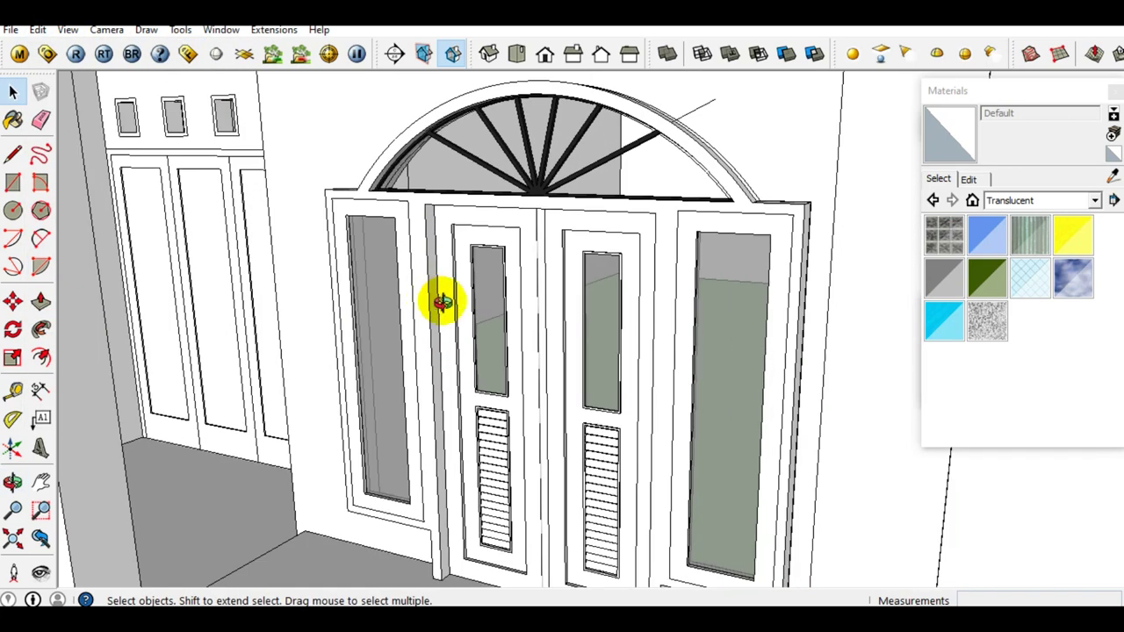
pyautogui.click(475, 323)
pyautogui.keyDown('shift'); pyautogui.click(644, 389); pyautogui.keyUp('shift')
pyautogui.scroll(2, 562, 395)
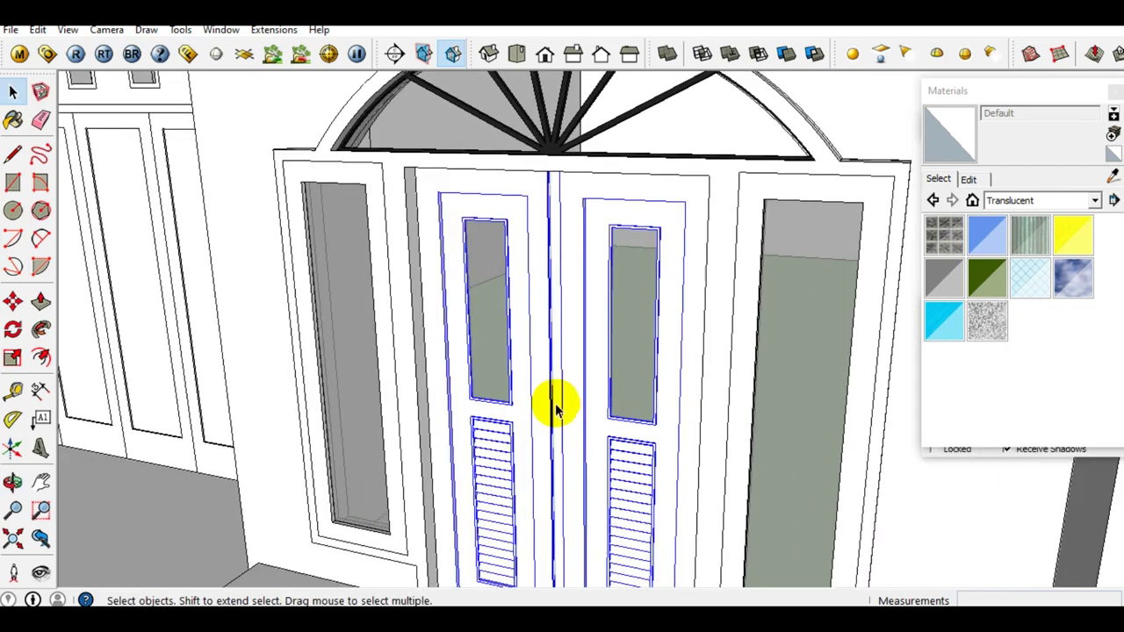
pyautogui.scroll(2, 492, 386)
pyautogui.scroll(2, 422, 382)
pyautogui.scroll(-3, 375, 379)
pyautogui.keyDown('shift'); pyautogui.click(670, 395); pyautogui.keyUp('shift')
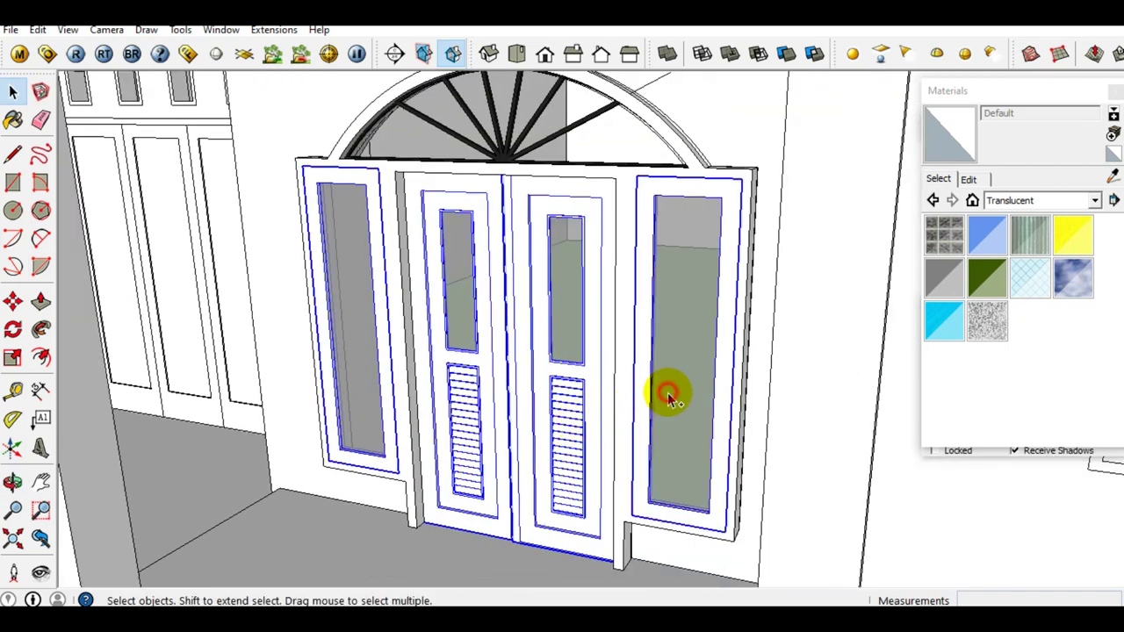
pyautogui.scroll(3, 617, 444)
pyautogui.scroll(-3, 617, 447)
pyautogui.scroll(3, 515, 213)
pyautogui.scroll(2, 516, 275)
pyautogui.scroll(-3, 523, 316)
pyautogui.scroll(2, 525, 324)
pyautogui.moveTo(501, 351)
pyautogui.mouseDown(button='middle')
pyautogui.moveTo(527, 281)
pyautogui.moveTo(514, 281)
pyautogui.moveTo(442, 449)
pyautogui.mouseUp(button='middle')
pyautogui.scroll(3, 441, 450)
pyautogui.scroll(3, 447, 464)
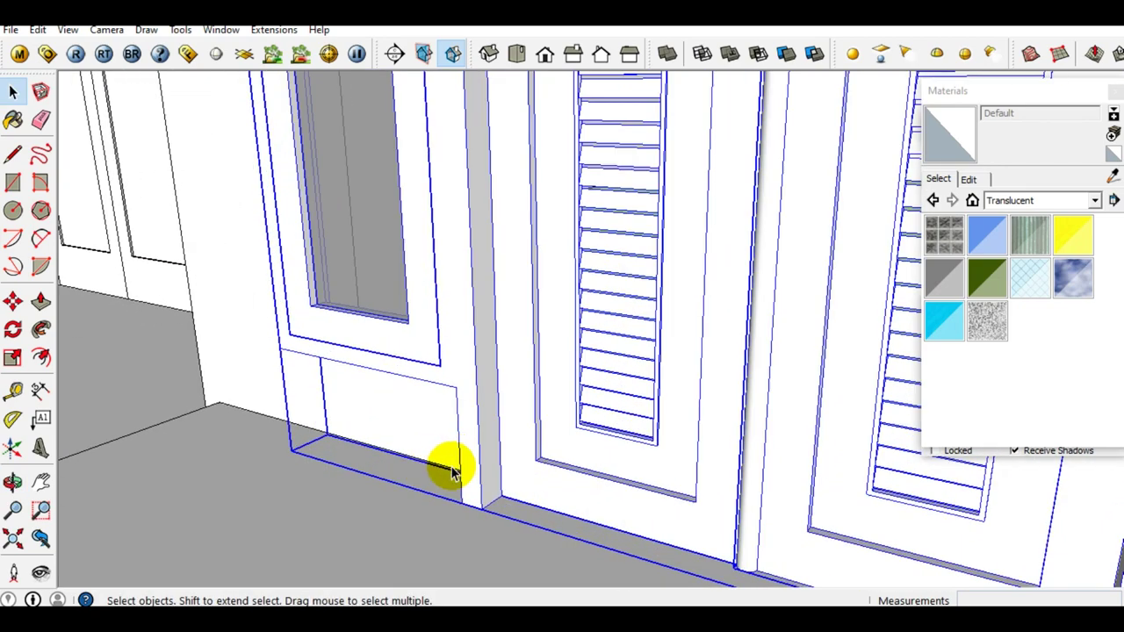
# Move the selected door assembly 10 mm from its bottom corner to seat it in the recessed frame
pyautogui.press('m')
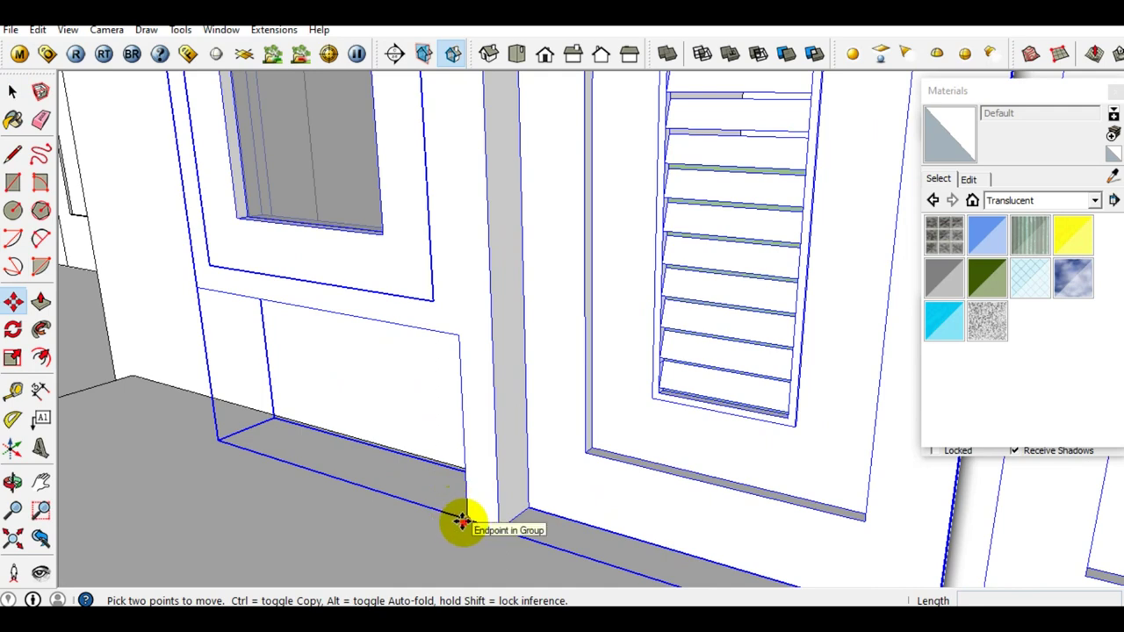
pyautogui.click(461, 522)
pyautogui.moveTo(461, 521); pyautogui.dragTo(547, 434, button='middle')
pyautogui.moveTo(509, 476); pyautogui.dragTo(509, 499, button='middle')
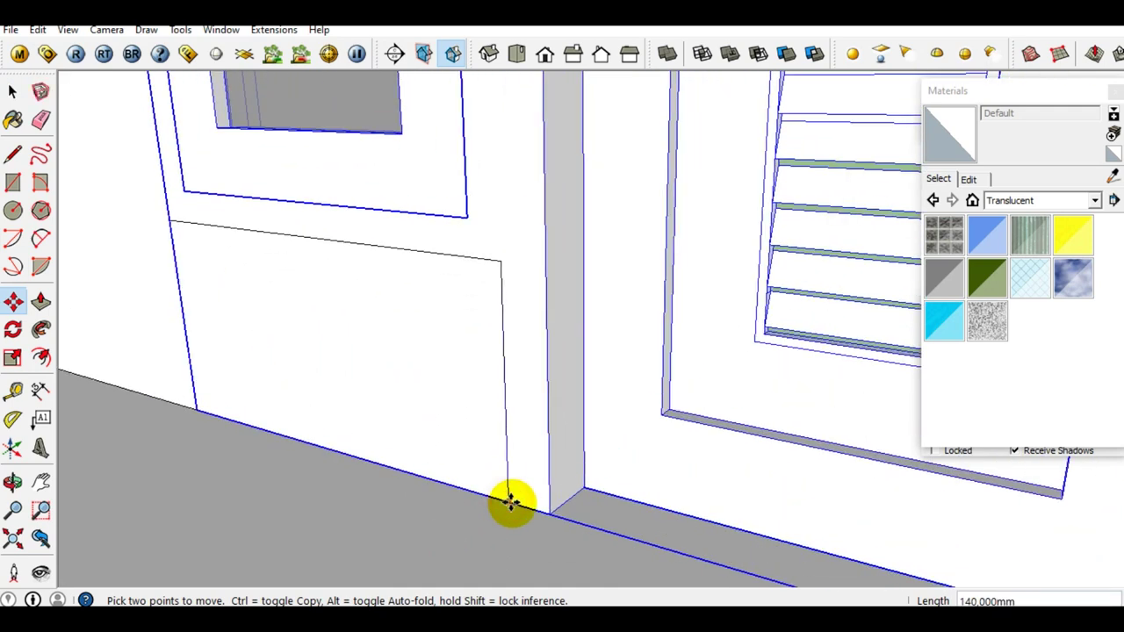
pyautogui.click(522, 493)
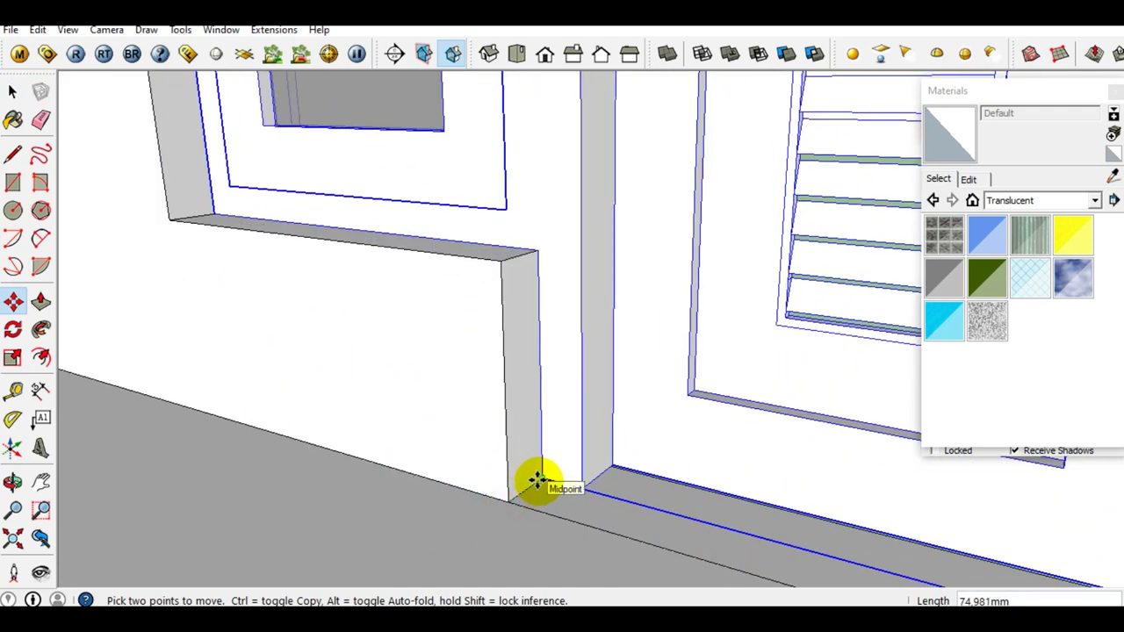
pyautogui.press('Return')
pyautogui.moveTo(539, 477)
pyautogui.mouseDown(button='middle')
pyautogui.moveTo(697, 313)
pyautogui.moveTo(647, 493)
pyautogui.mouseUp(button='middle')
pyautogui.scroll(-5, 667, 439)
pyautogui.moveTo(673, 431); pyautogui.dragTo(673, 413, button='middle')
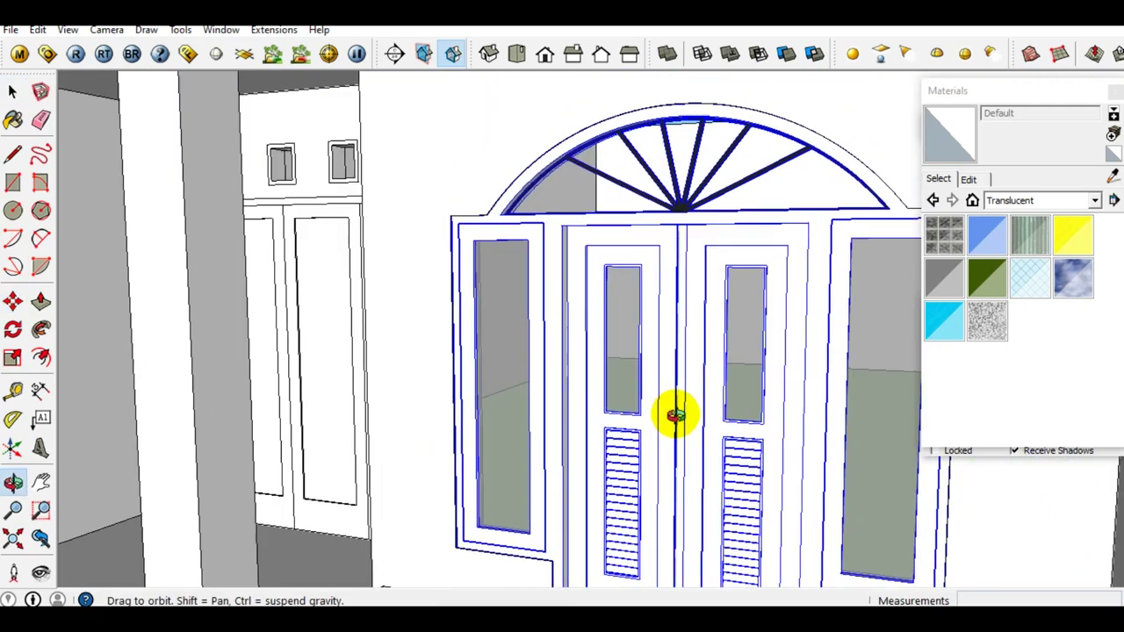
# Use Make Group on the selected doors, sidelights and fan transom so the arched entrance is one group
pyautogui.scroll(5, 351, 183)
pyautogui.scroll(-3, 459, 301)
pyautogui.scroll(-3, 535, 284)
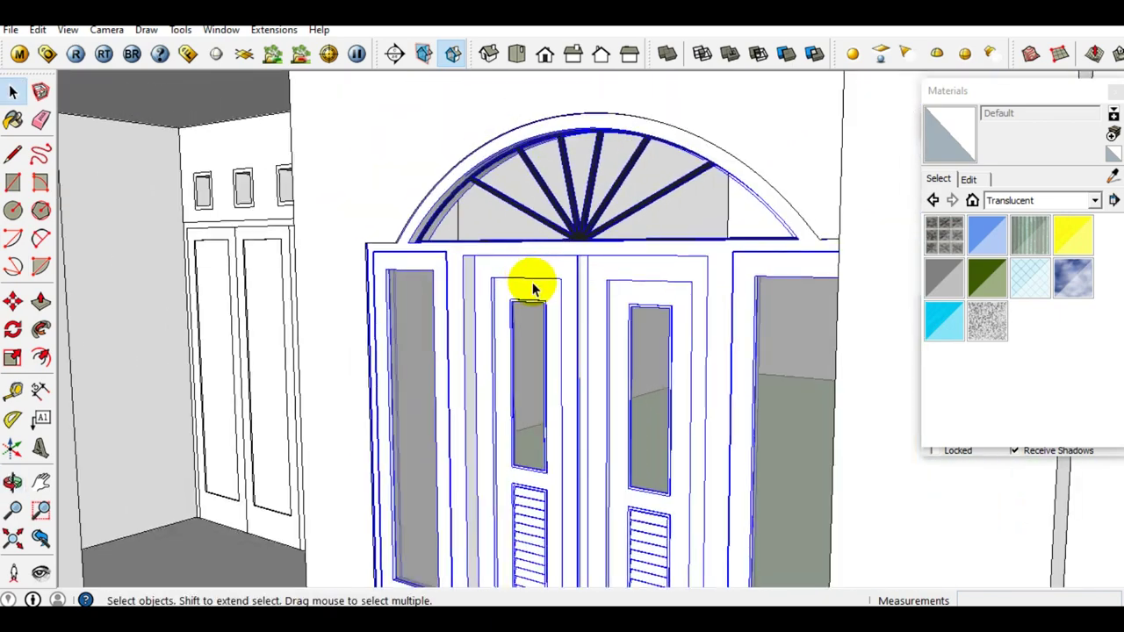
pyautogui.scroll(-3, 539, 319)
pyautogui.scroll(-2, 546, 333)
pyautogui.scroll(-2, 562, 339)
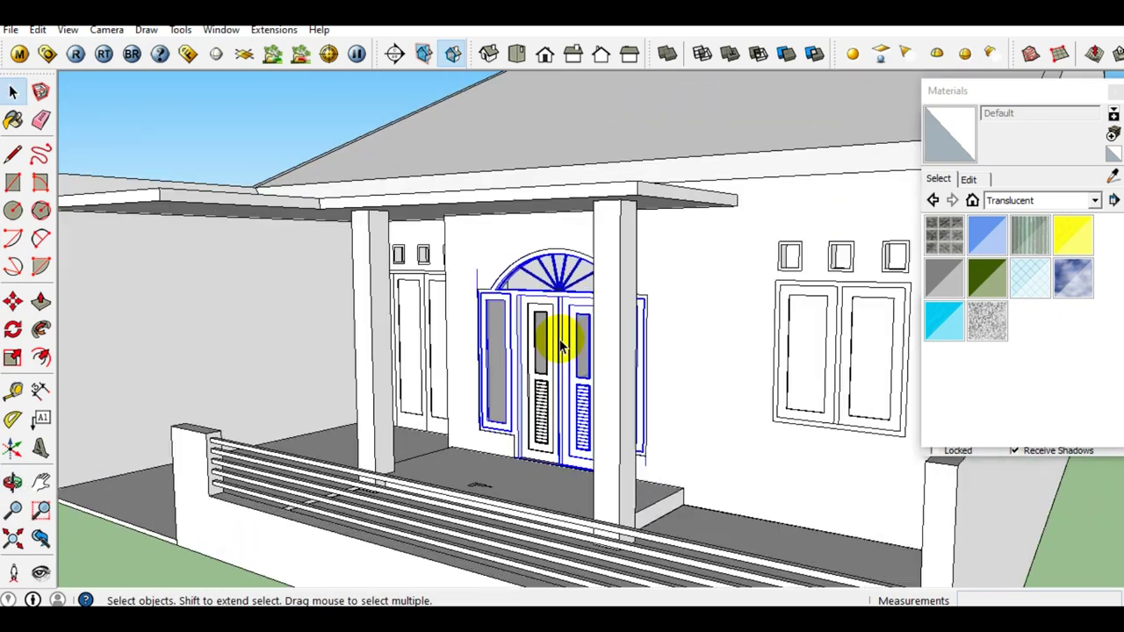
pyautogui.scroll(3, 562, 334)
pyautogui.scroll(2, 554, 359)
pyautogui.scroll(2, 547, 376)
pyautogui.moveTo(547, 376)
pyautogui.mouseDown(button='middle')
pyautogui.moveTo(605, 369)
pyautogui.moveTo(693, 386)
pyautogui.moveTo(582, 326)
pyautogui.moveTo(644, 359)
pyautogui.mouseUp(button='middle')
pyautogui.scroll(-2, 619, 373)
pyautogui.scroll(2, 632, 376)
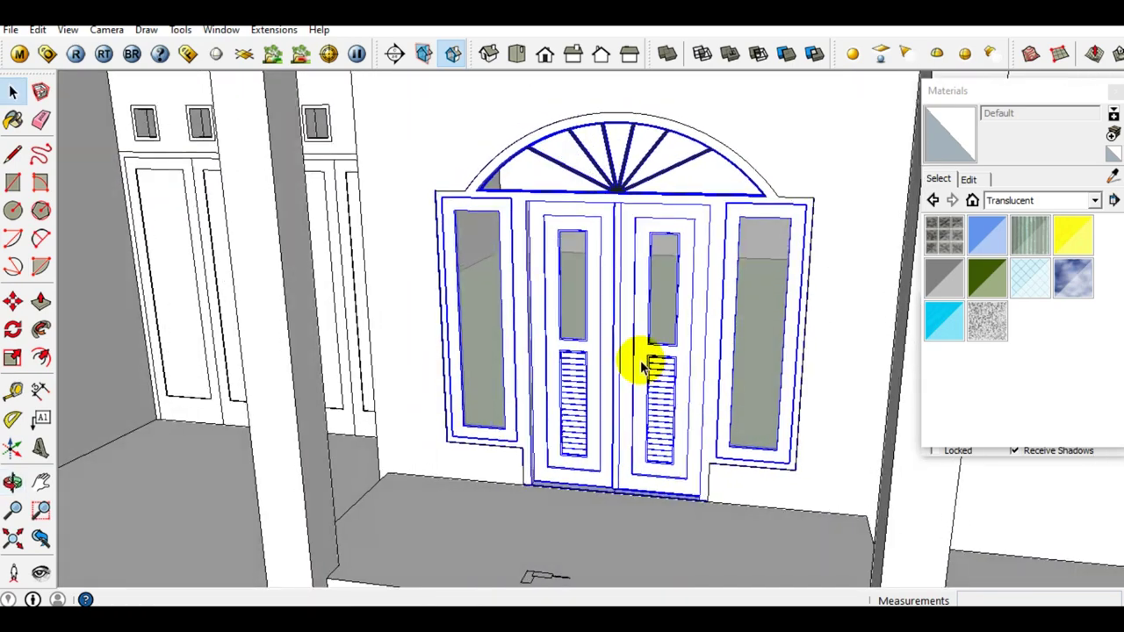
pyautogui.scroll(3, 620, 297)
pyautogui.rightClick(617, 259)
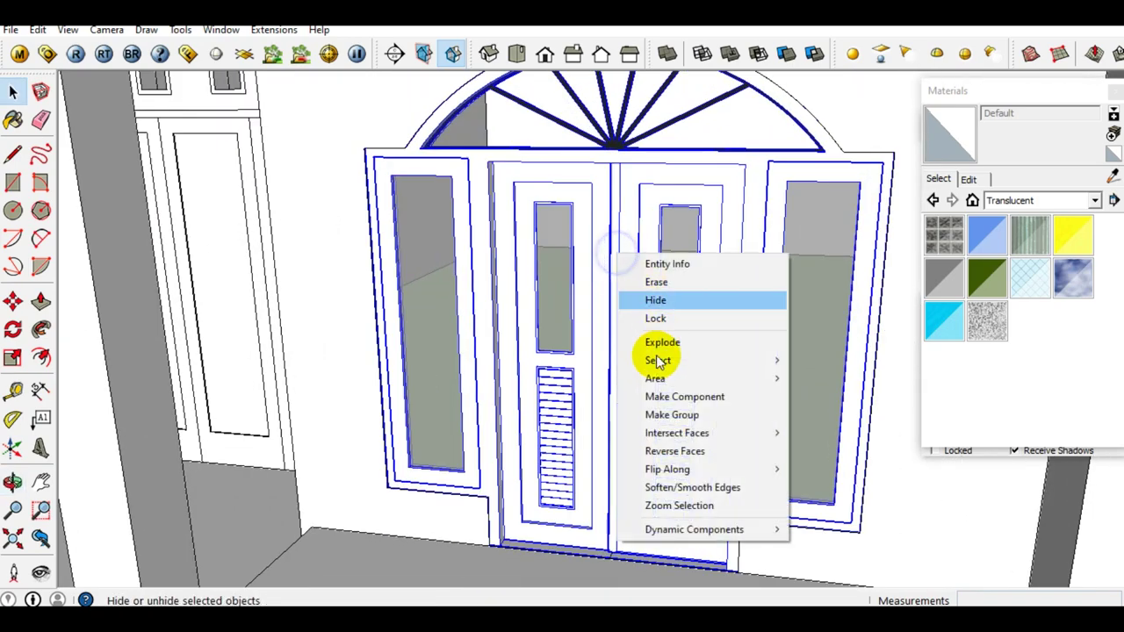
pyautogui.click(671, 418)
pyautogui.scroll(-4, 574, 359)
pyautogui.scroll(-2, 602, 321)
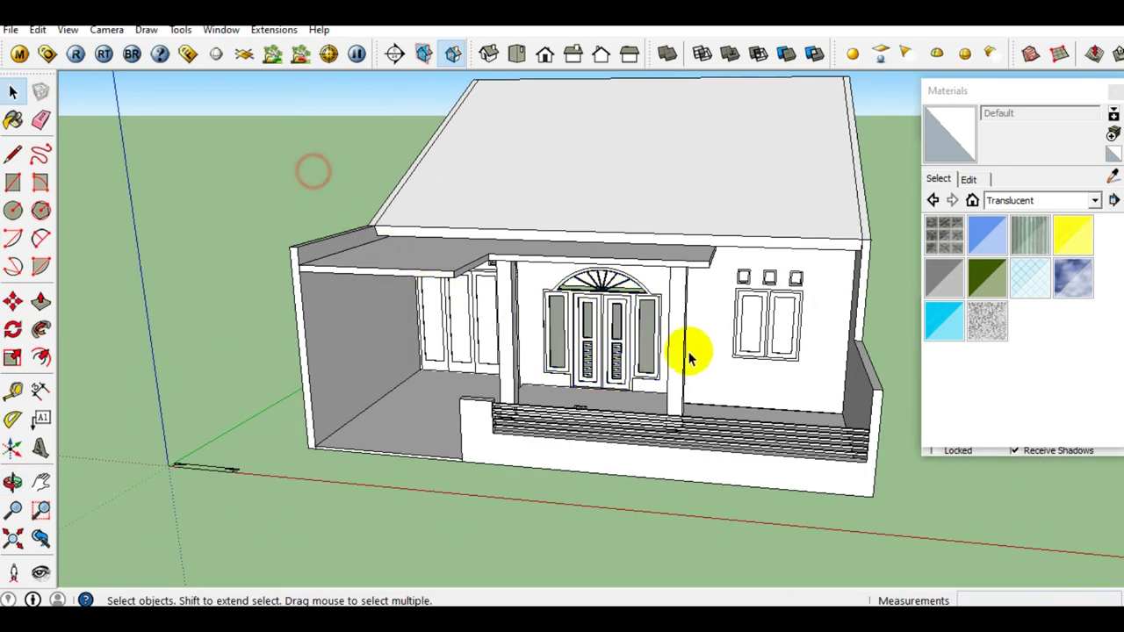
pyautogui.scroll(3, 615, 358)
pyautogui.scroll(2, 557, 358)
pyautogui.scroll(3, 564, 358)
pyautogui.moveTo(564, 359)
pyautogui.mouseDown(button='middle')
pyautogui.moveTo(596, 379)
pyautogui.moveTo(632, 376)
pyautogui.moveTo(476, 369)
pyautogui.moveTo(733, 393)
pyautogui.moveTo(720, 371)
pyautogui.moveTo(677, 351)
pyautogui.moveTo(792, 328)
pyautogui.moveTo(547, 321)
pyautogui.mouseUp(button='middle')
pyautogui.scroll(-2, 640, 333)
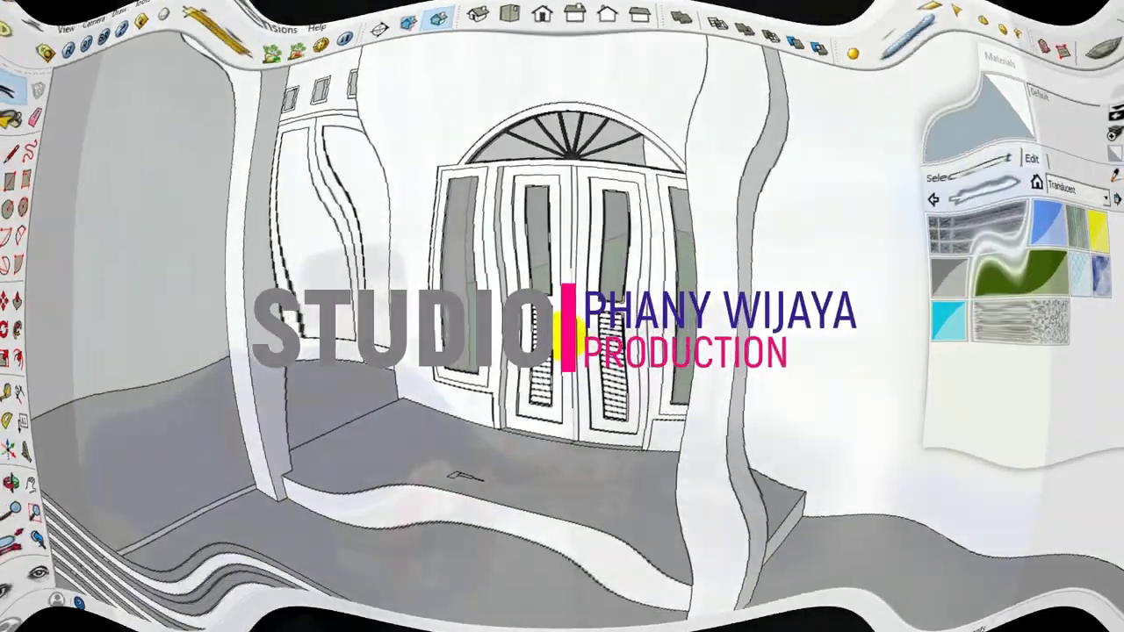